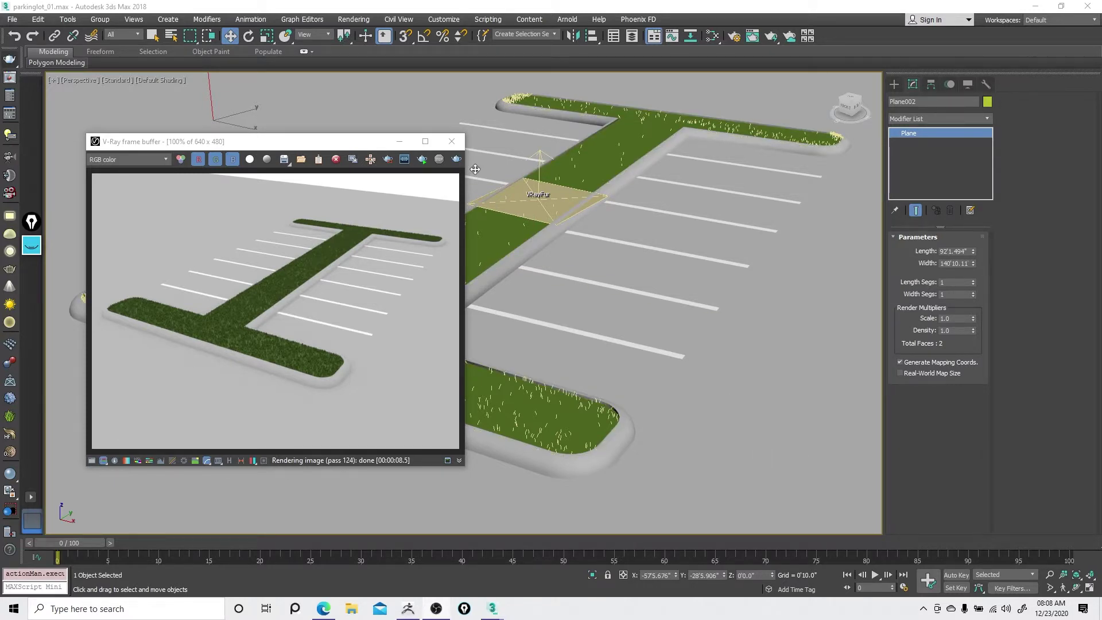
- Close the V-Ray frame buffer and select the Main_Spline_REF line that drives the parking island
{"action": "left_click_drag", "start_coordinate": [345, 135], "coordinate": [560, 115]}
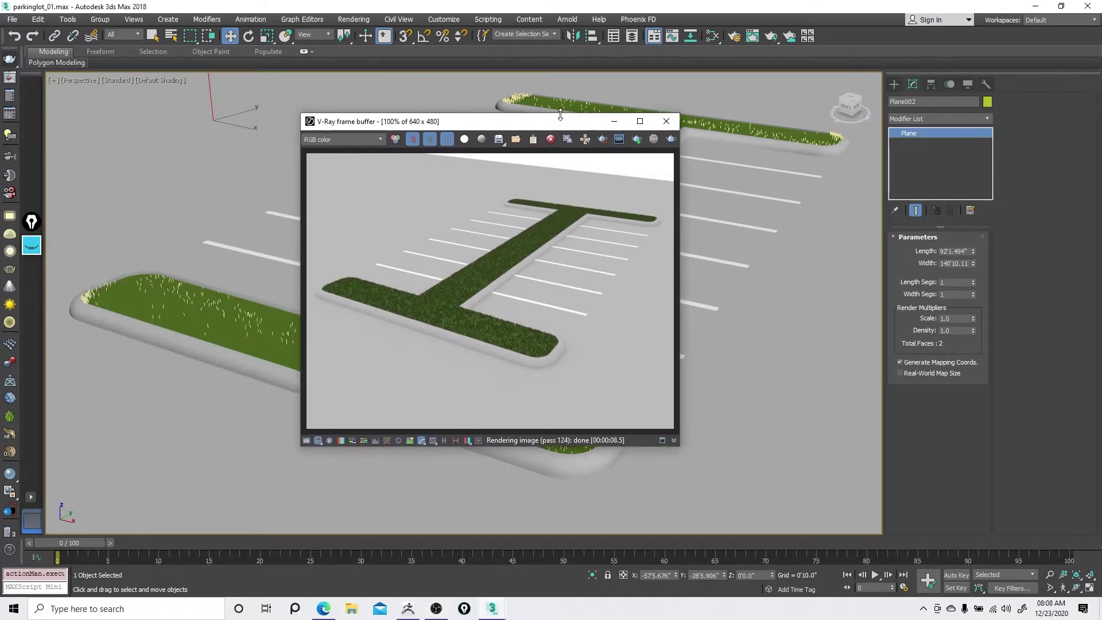
{"action": "left_click", "coordinate": [667, 123]}
{"action": "right_click", "coordinate": [552, 204]}
{"action": "left_click", "coordinate": [563, 214]}
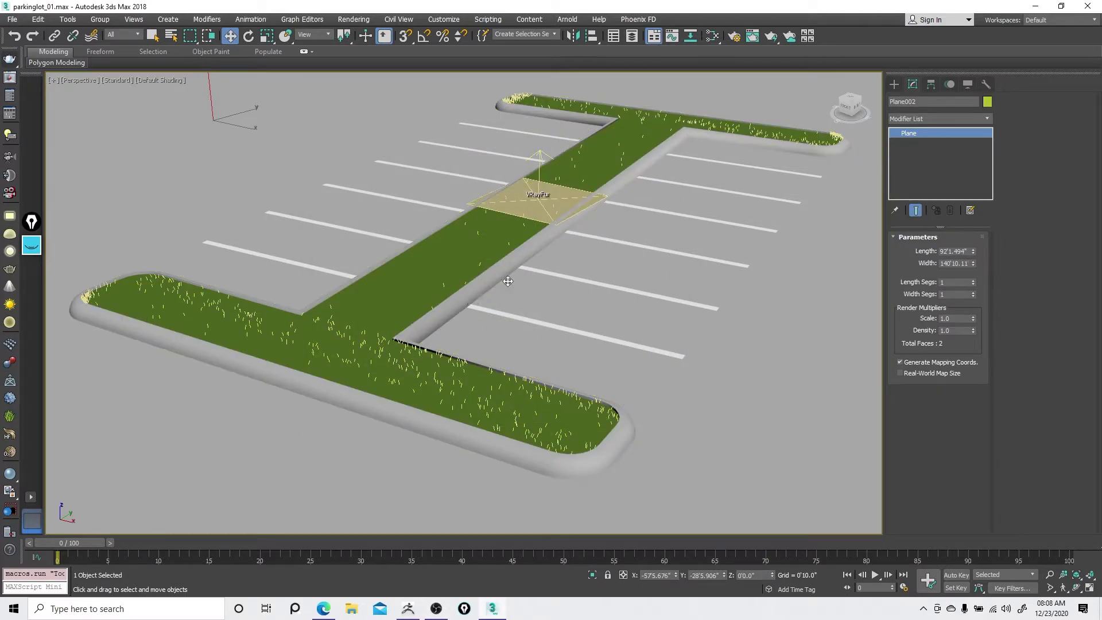
{"action": "left_click", "coordinate": [468, 299]}
{"action": "key", "text": "F3"}
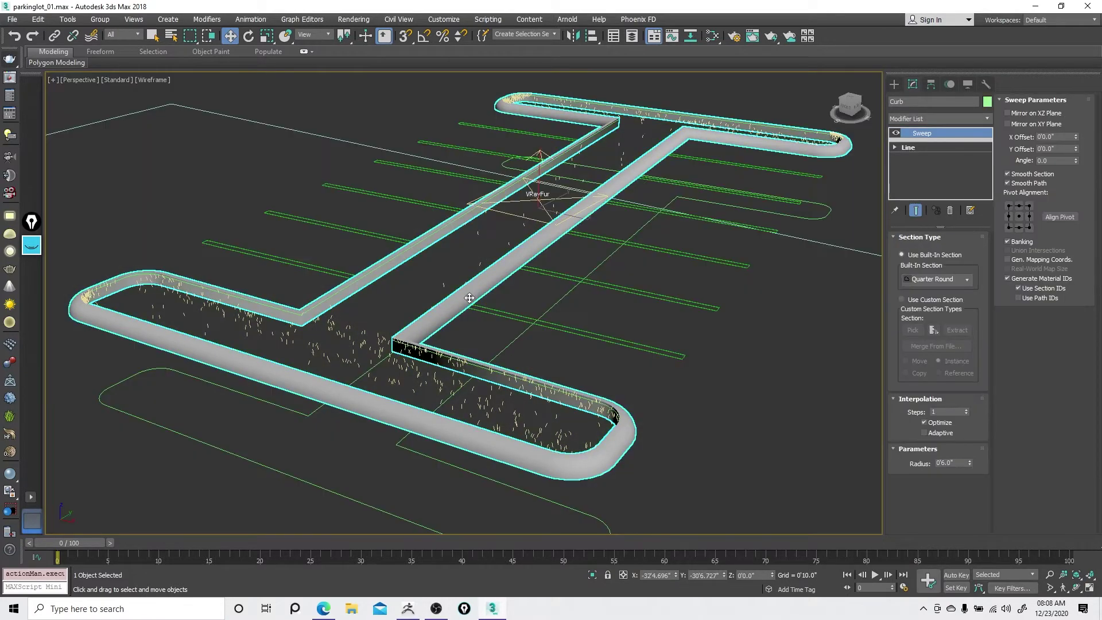
{"action": "left_click", "coordinate": [437, 461]}
{"action": "key", "text": "F3"}
{"action": "scroll", "coordinate": [568, 385], "scroll_direction": "down", "scroll_amount": 6}
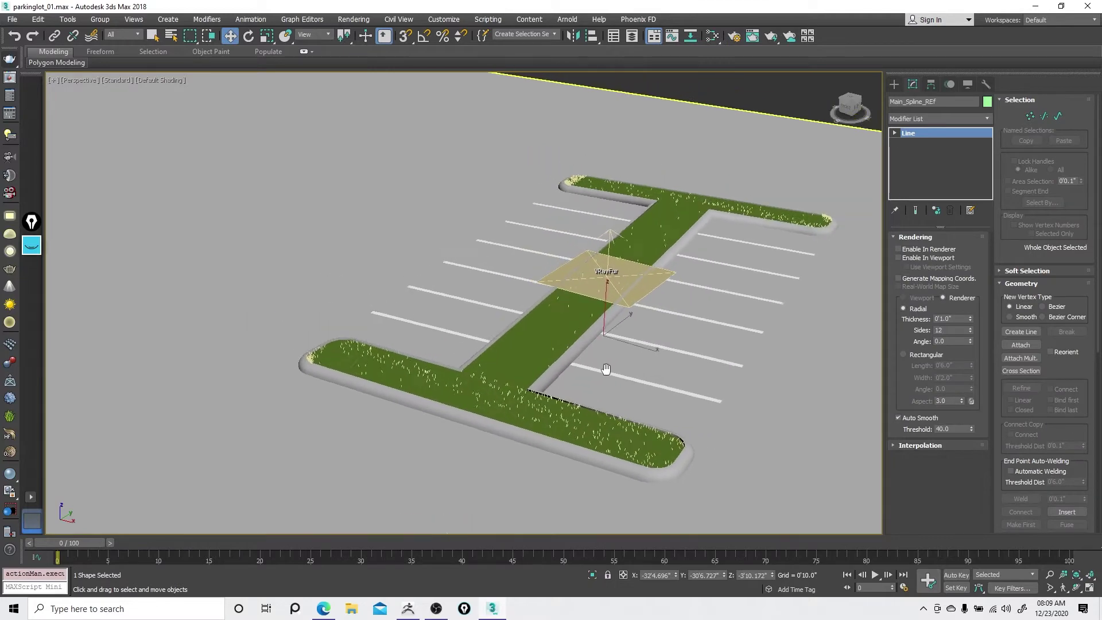
{"action": "right_click", "coordinate": [720, 367]}
{"action": "left_click", "coordinate": [730, 373]}
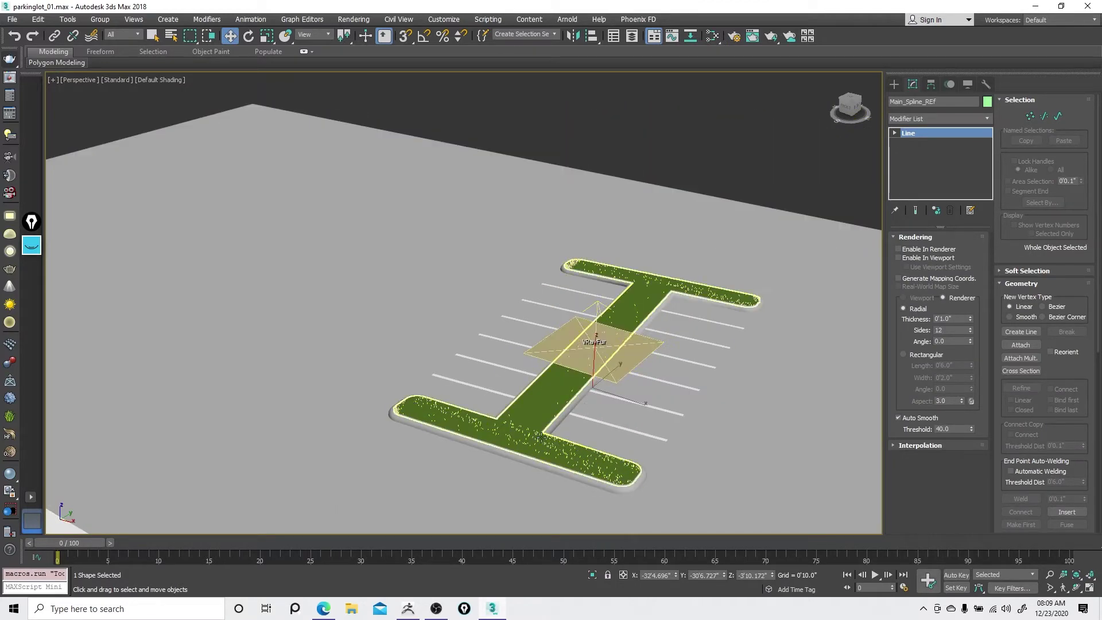
{"action": "right_click", "coordinate": [529, 415]}
{"action": "left_click", "coordinate": [547, 429]}
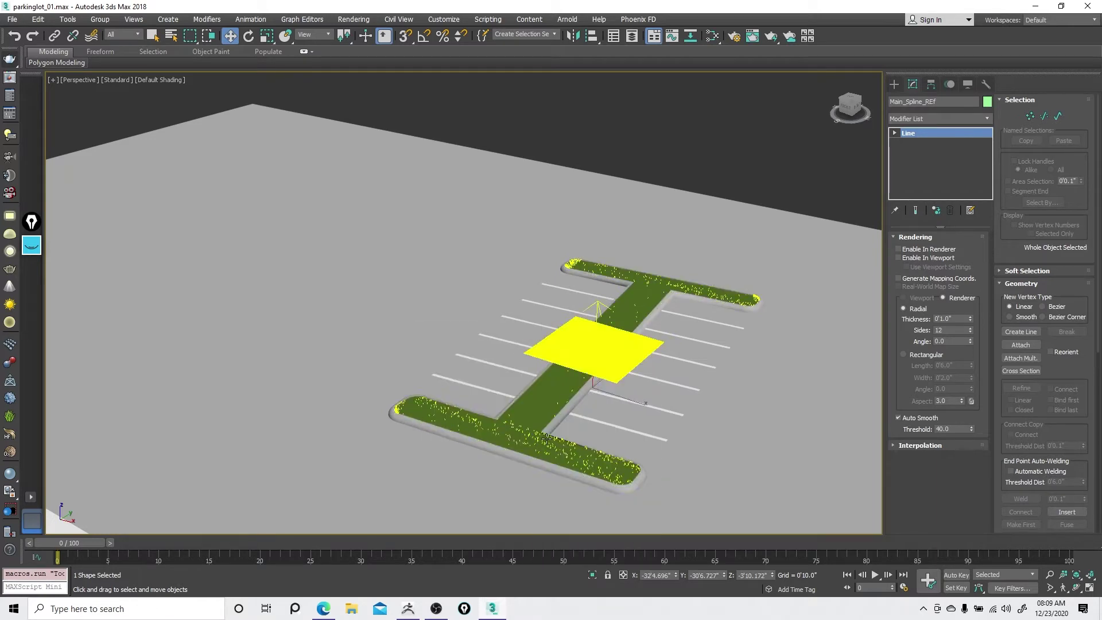
{"action": "key", "text": "space"}
{"action": "mouse_move", "coordinate": [632, 433]}
{"action": "left_mouse_down", "text": "shift"}
{"action": "mouse_move", "coordinate": [380, 340]}
{"action": "mouse_move", "coordinate": [405, 346]}
{"action": "left_mouse_up", "text": "shift"}
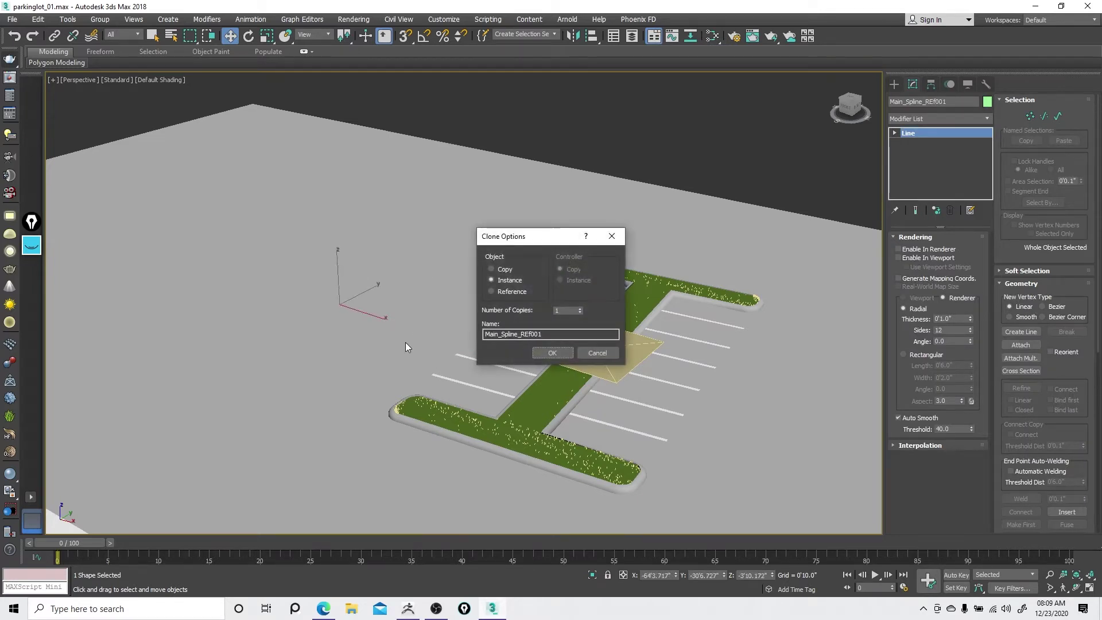
{"action": "left_click", "coordinate": [595, 354]}
- Copy the I-shaped island spline within Main_Spline_REF to the open area west of the original
{"action": "key", "text": "F3"}
{"action": "right_click", "coordinate": [628, 409]}
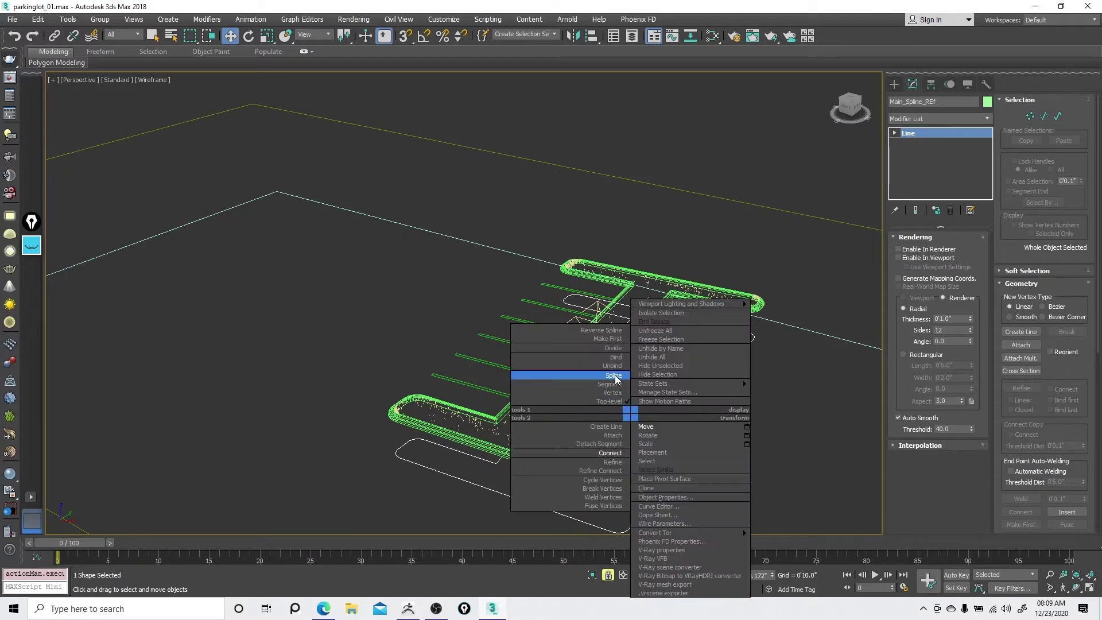
{"action": "left_click", "coordinate": [613, 404]}
{"action": "key", "text": "space"}
{"action": "left_click", "coordinate": [583, 426]}
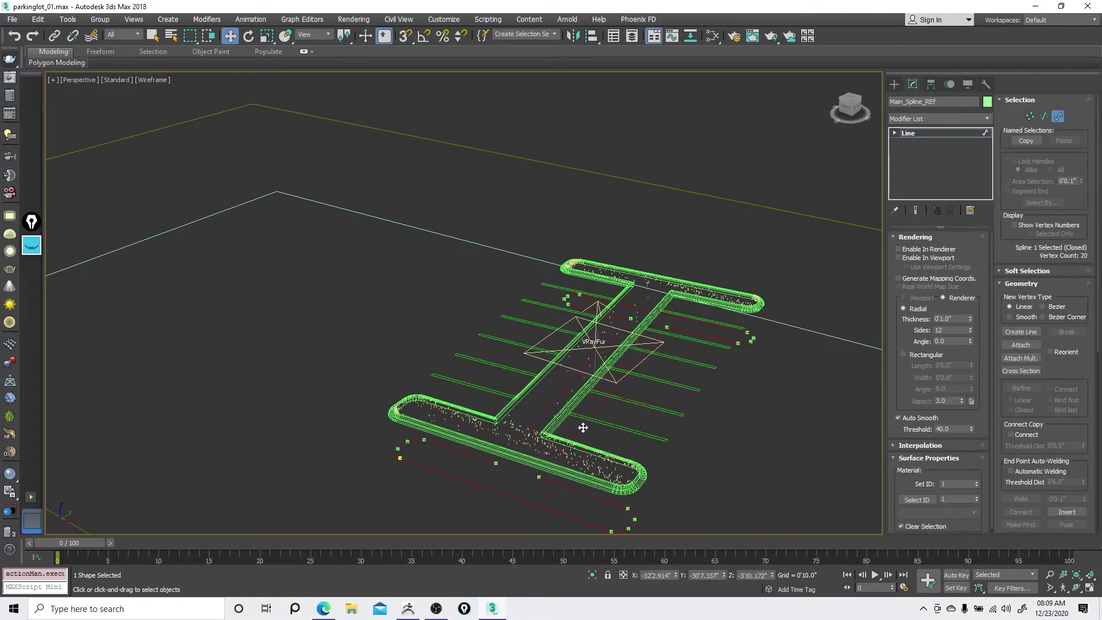
{"action": "key", "text": "t"}
{"action": "mouse_move", "coordinate": [632, 308]}
{"action": "left_mouse_down", "text": "shift"}
{"action": "mouse_move", "coordinate": [473, 315]}
{"action": "mouse_move", "coordinate": [357, 338]}
{"action": "mouse_move", "coordinate": [369, 327]}
{"action": "left_mouse_up", "text": "shift"}
- Delete vertices of the copied island outline to reduce it to a simple rectangular shape, then leave vertex editing
{"action": "right_click", "coordinate": [412, 315]}
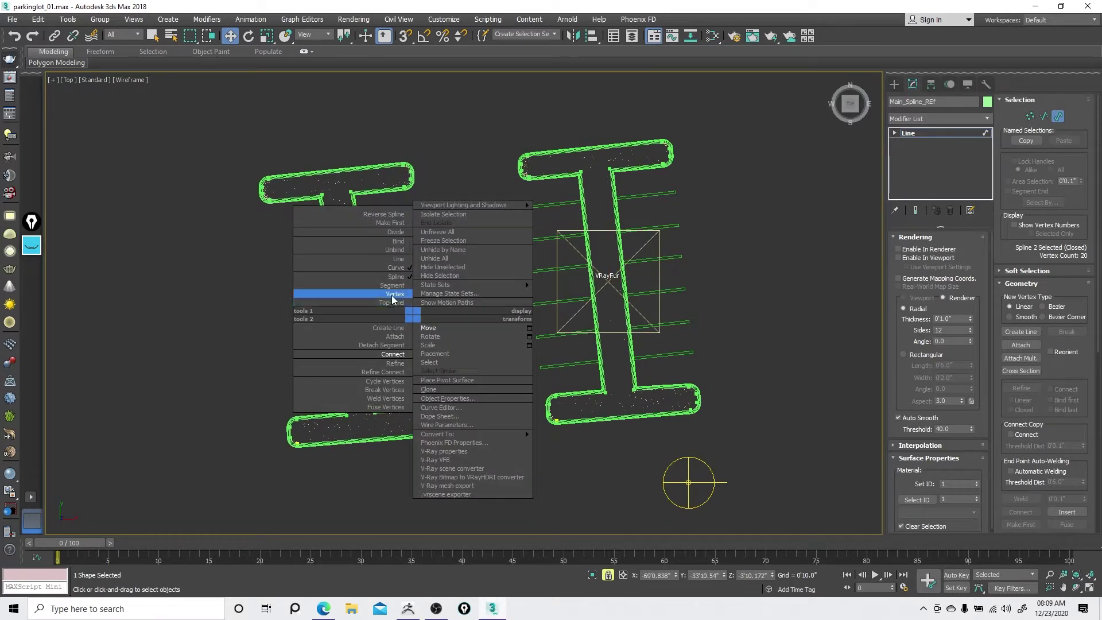
{"action": "left_click", "coordinate": [395, 293]}
{"action": "key", "text": "space"}
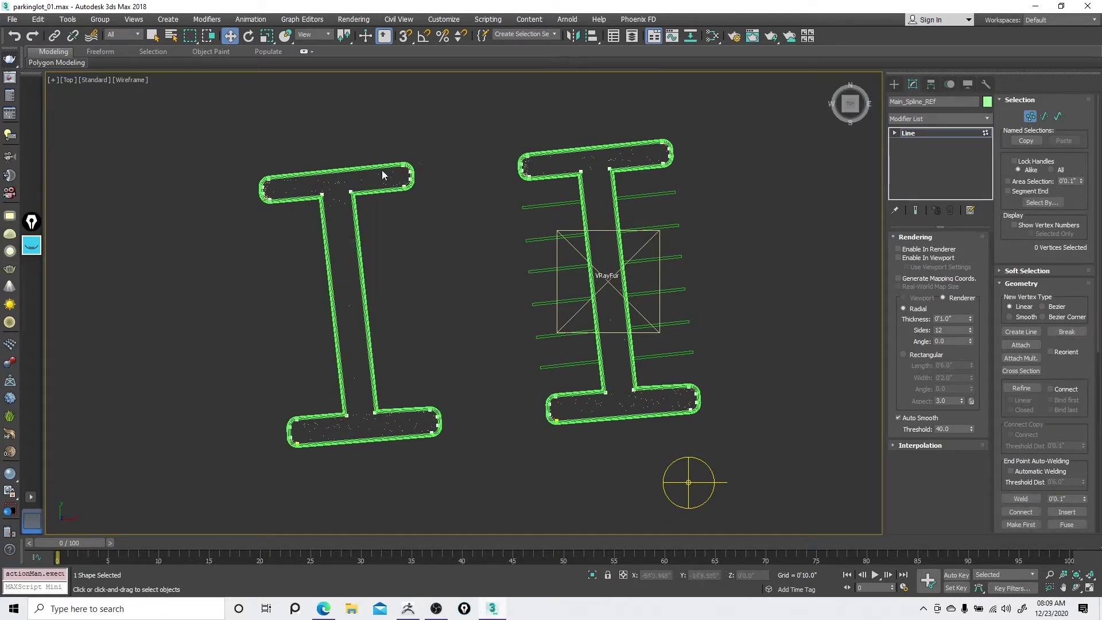
{"action": "left_click_drag", "start_coordinate": [420, 176], "coordinate": [315, 219]}
{"action": "left_click_drag", "start_coordinate": [405, 423], "coordinate": [405, 423], "text": "ctrl"}
{"action": "key", "text": "Delete"}
{"action": "right_click", "coordinate": [480, 338]}
{"action": "left_click", "coordinate": [459, 326]}
- Examine the curb and grass generated on the rectangular island in shaded perspective
{"action": "key", "text": "p"}
{"action": "mouse_move", "coordinate": [478, 336]}
{"action": "middle_mouse_down", "text": "alt"}
{"action": "mouse_move", "coordinate": [487, 310]}
{"action": "mouse_move", "coordinate": [459, 293]}
{"action": "mouse_move", "coordinate": [436, 295]}
{"action": "mouse_move", "coordinate": [455, 283]}
{"action": "mouse_move", "coordinate": [413, 268]}
{"action": "middle_mouse_up", "text": "alt"}
{"action": "key", "text": "F3"}
{"action": "scroll", "coordinate": [455, 283], "scroll_direction": "down", "scroll_amount": 3}
{"action": "scroll", "coordinate": [462, 287], "scroll_direction": "up", "scroll_amount": 3}
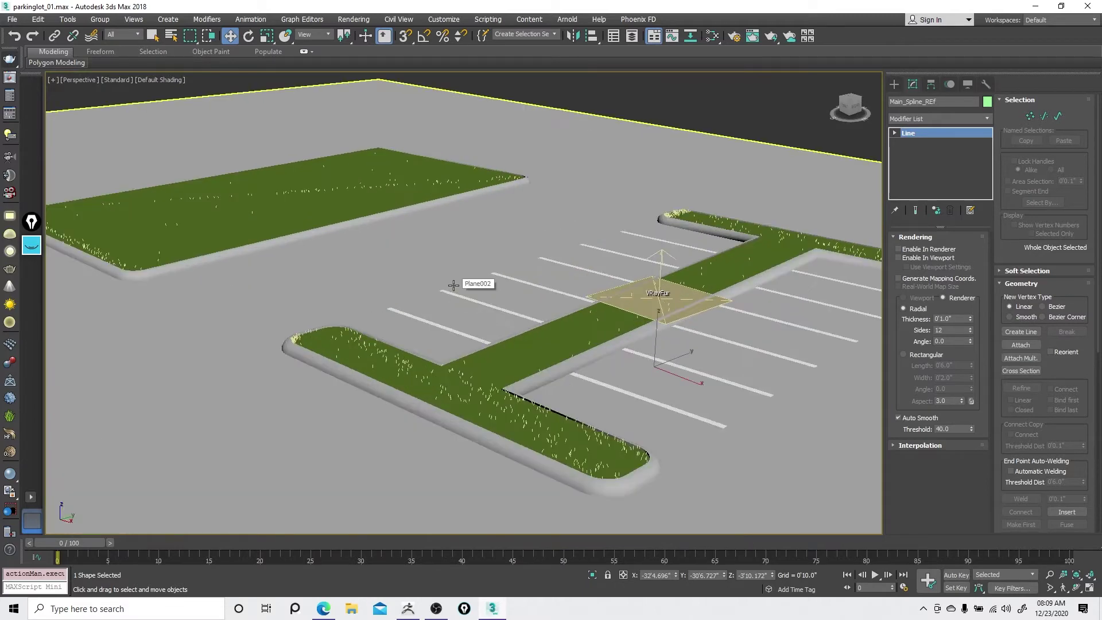
{"action": "scroll", "coordinate": [453, 285], "scroll_direction": "down", "scroll_amount": 3}
- Examine the rectangular and I-shaped island splines in wireframe from perspective and from above
{"action": "right_click", "coordinate": [446, 279]}
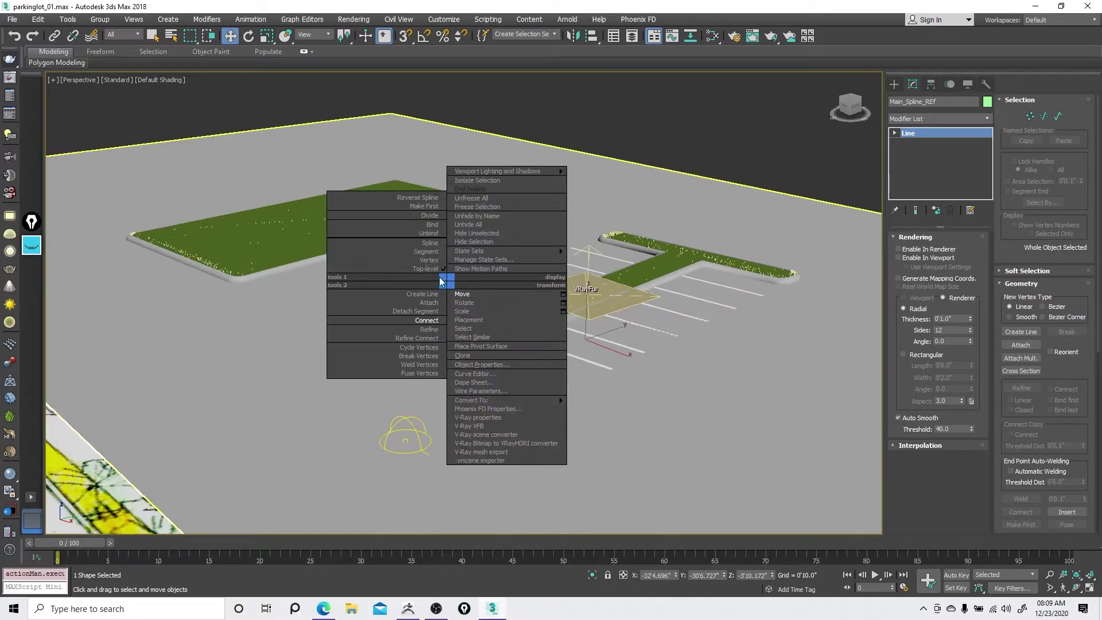
{"action": "left_click", "coordinate": [432, 242]}
{"action": "key", "text": "F3"}
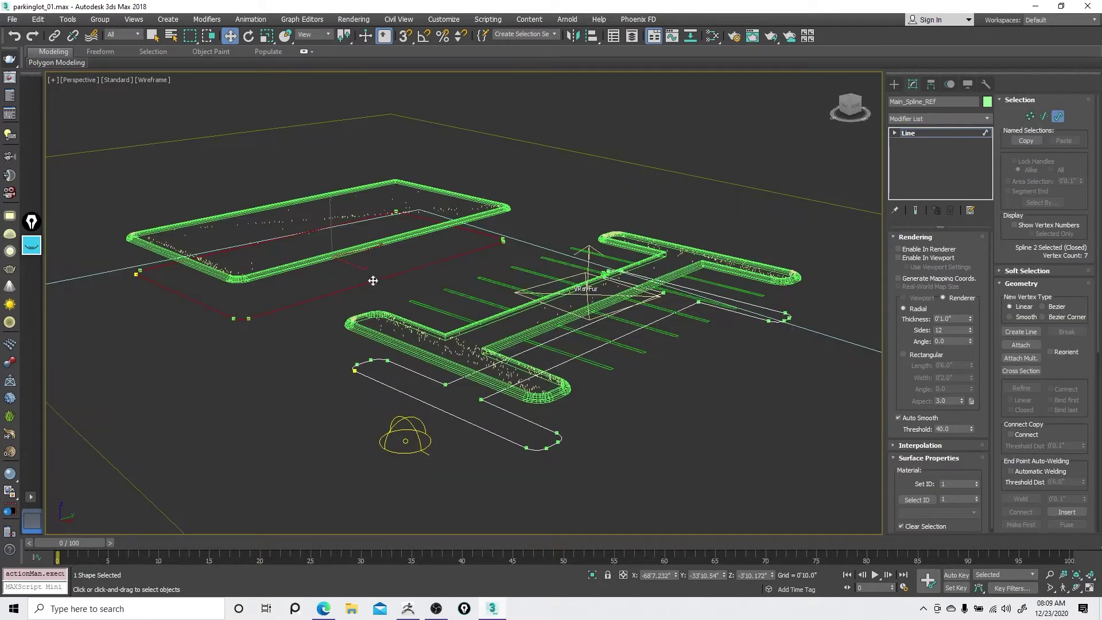
{"action": "middle_click_drag", "start_coordinate": [531, 338], "coordinate": [437, 326]}
{"action": "scroll", "coordinate": [436, 329], "scroll_direction": "down", "scroll_amount": 3}
{"action": "middle_click_drag", "start_coordinate": [400, 358], "coordinate": [460, 364], "text": "alt"}
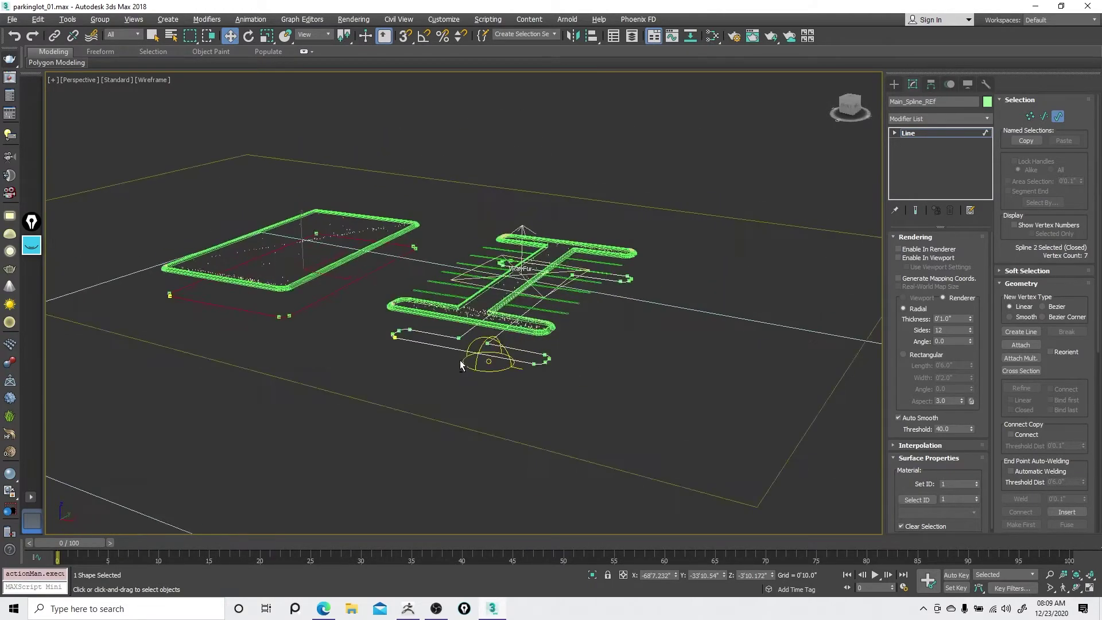
{"action": "middle_click_drag", "start_coordinate": [539, 324], "coordinate": [305, 355], "text": "alt"}
{"action": "key", "text": "t"}
{"action": "scroll", "coordinate": [305, 356], "scroll_direction": "down", "scroll_amount": 5}
{"action": "right_click", "coordinate": [538, 287]}
{"action": "left_click", "coordinate": [561, 298]}
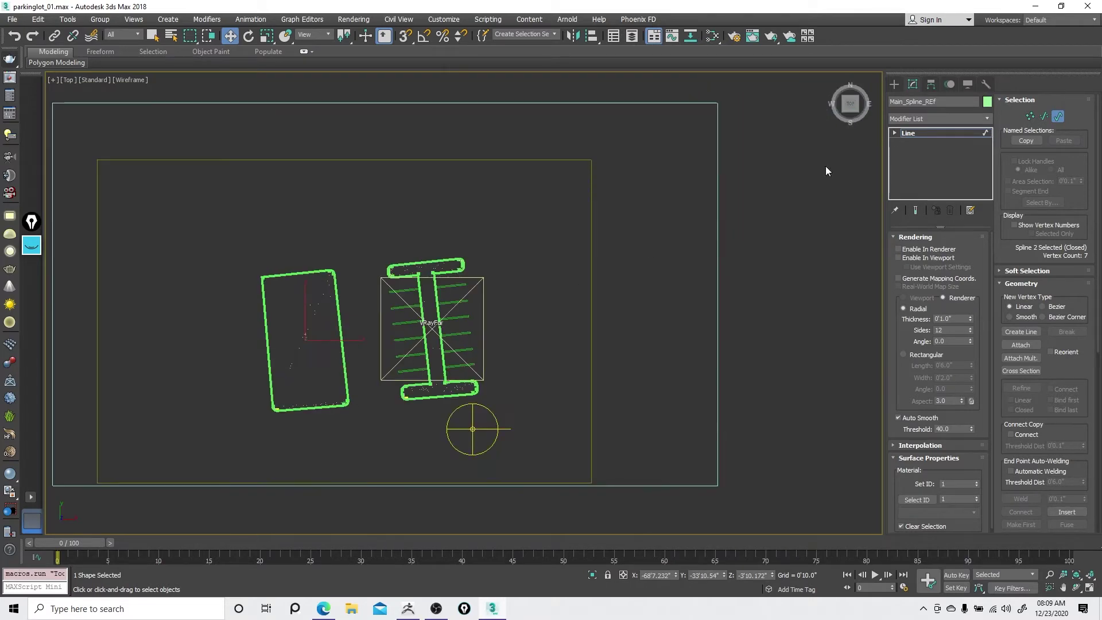
{"action": "scroll", "coordinate": [316, 344], "scroll_direction": "up", "scroll_amount": 2}
{"action": "middle_click_drag", "start_coordinate": [318, 342], "coordinate": [531, 239]}
{"action": "scroll", "coordinate": [481, 281], "scroll_direction": "up", "scroll_amount": 2}
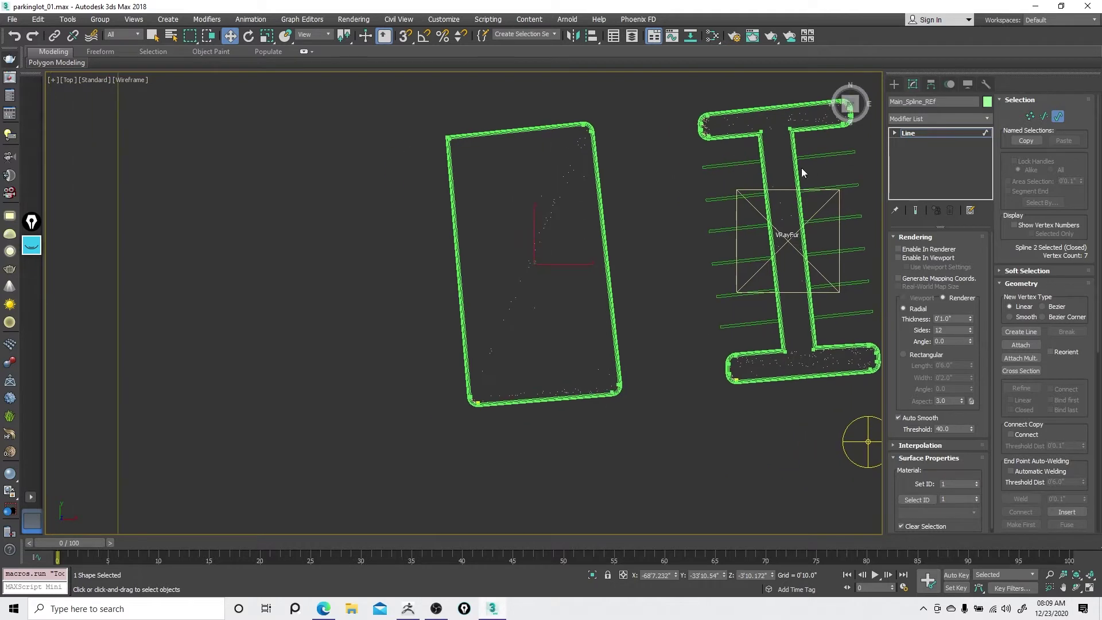
{"action": "middle_click_drag", "start_coordinate": [602, 227], "coordinate": [573, 229]}
- Leave spline editing and draw a closed, irregular ten-point line in the empty area beside the rectangular island
{"action": "key", "text": "space"}
{"action": "right_click", "coordinate": [558, 252]}
{"action": "left_click", "coordinate": [667, 214]}
{"action": "left_click", "coordinate": [893, 84]}
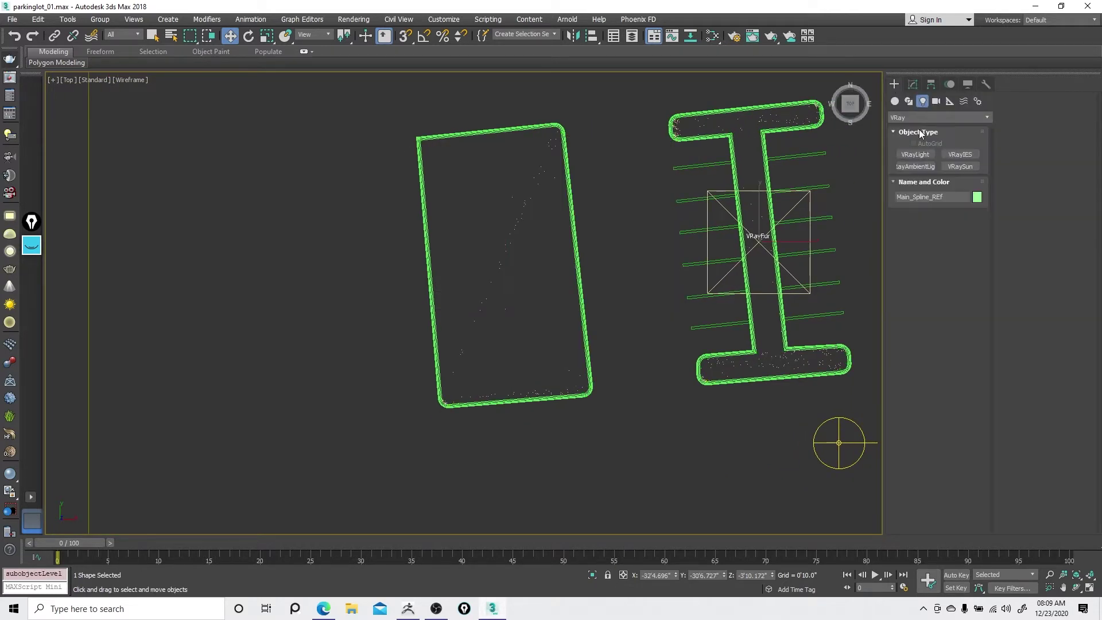
{"action": "left_click", "coordinate": [908, 102]}
{"action": "left_click", "coordinate": [921, 166]}
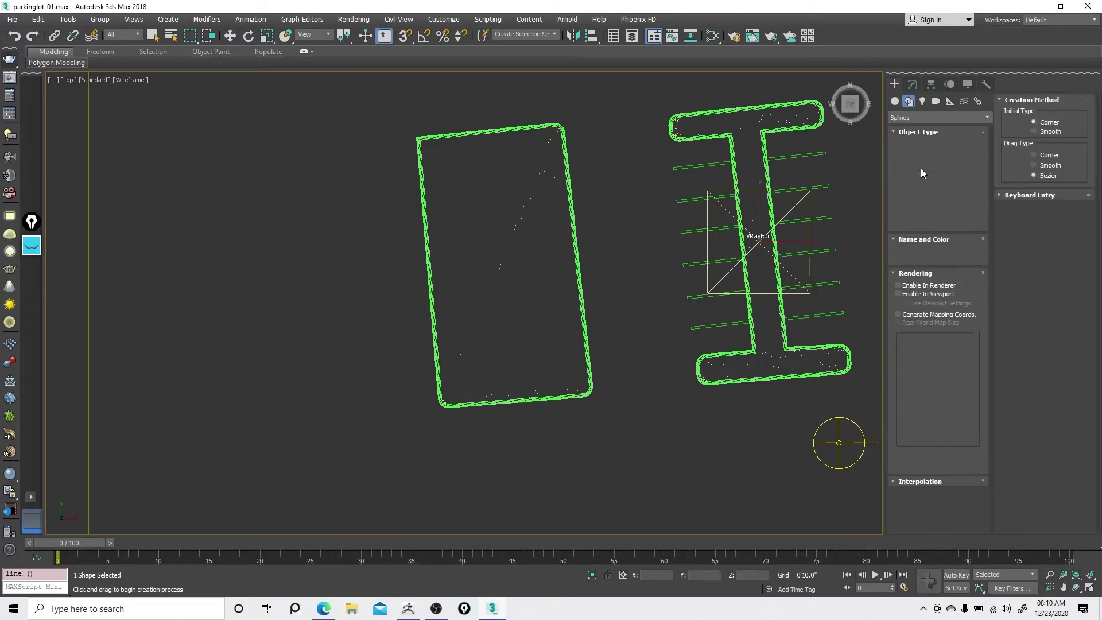
{"action": "left_click", "coordinate": [345, 404]}
{"action": "left_click", "coordinate": [338, 338]}
{"action": "left_click", "coordinate": [273, 329]}
{"action": "left_click", "coordinate": [273, 192]}
{"action": "left_click", "coordinate": [207, 177]}
{"action": "left_click", "coordinate": [179, 265]}
{"action": "left_click", "coordinate": [162, 355]}
{"action": "left_click", "coordinate": [221, 396]}
{"action": "left_click", "coordinate": [219, 459]}
{"action": "left_click", "coordinate": [311, 452]}
{"action": "left_click", "coordinate": [345, 405]}
{"action": "left_click", "coordinate": [525, 334]}
{"action": "right_click", "coordinate": [372, 375]}
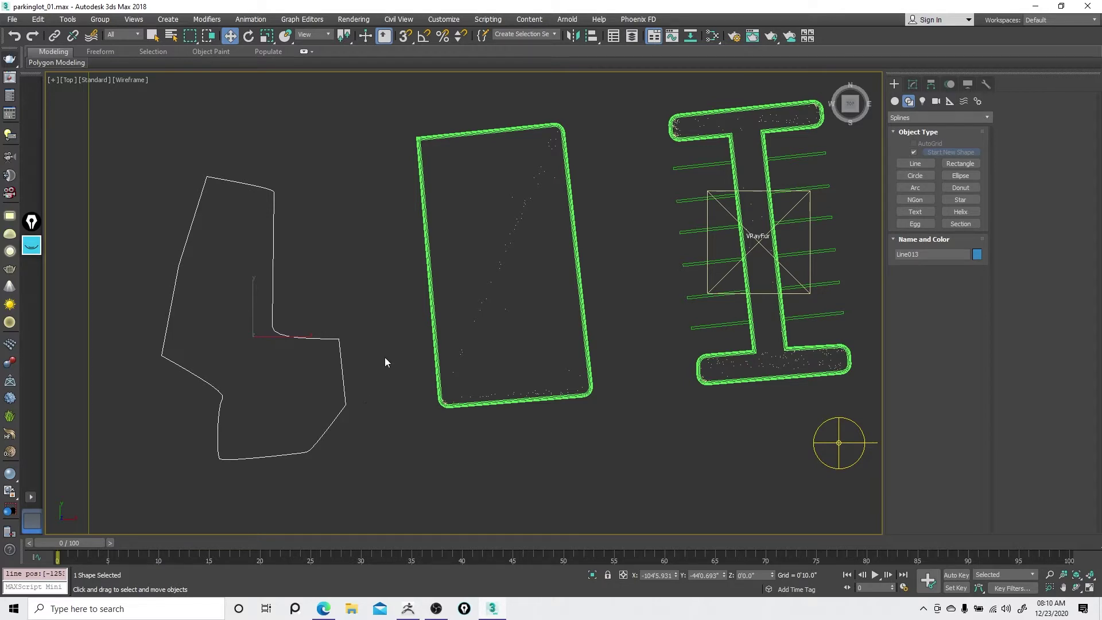
- Convert all vertices of the irregular outline to Corner so its segments become straight
{"action": "right_click", "coordinate": [395, 373]}
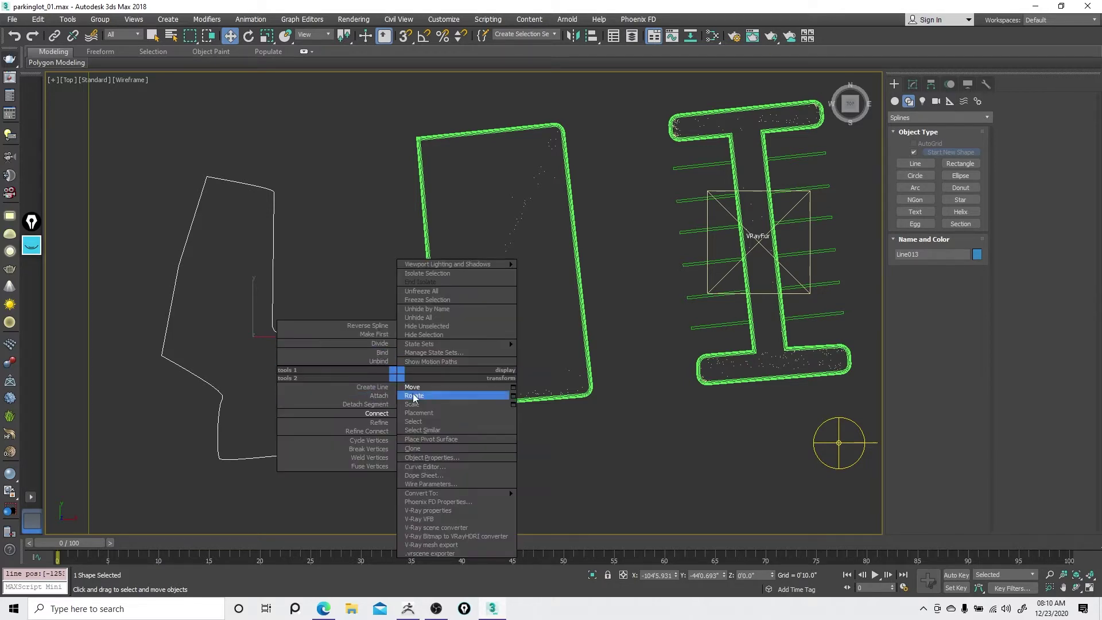
{"action": "left_click", "coordinate": [421, 387]}
{"action": "right_click", "coordinate": [359, 396]}
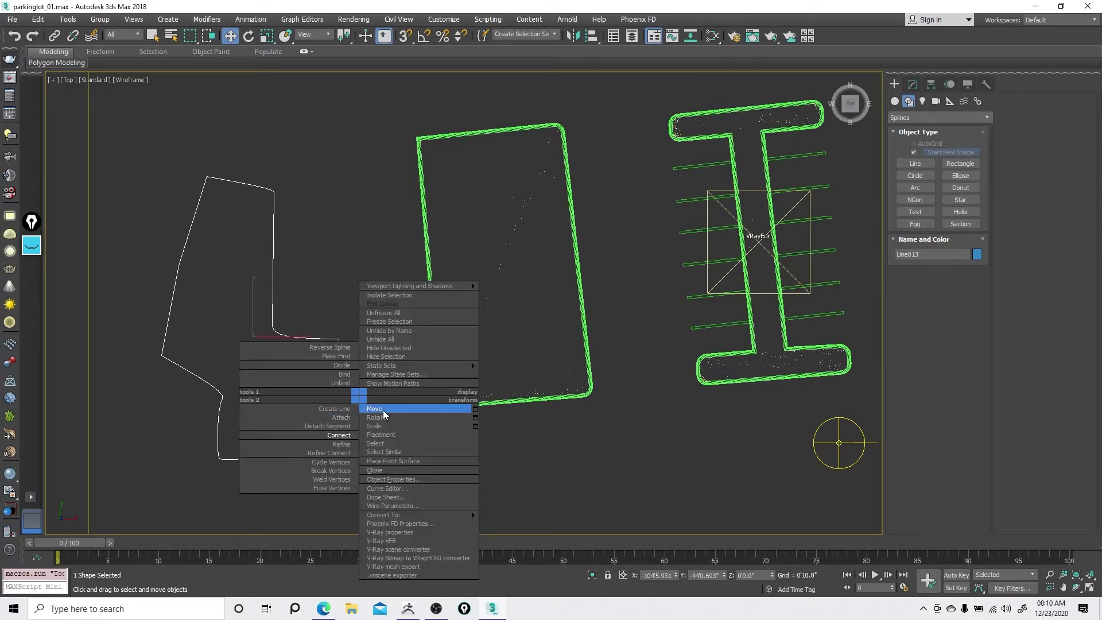
{"action": "left_click", "coordinate": [384, 410]}
{"action": "left_click", "coordinate": [911, 85]}
{"action": "right_click", "coordinate": [410, 346]}
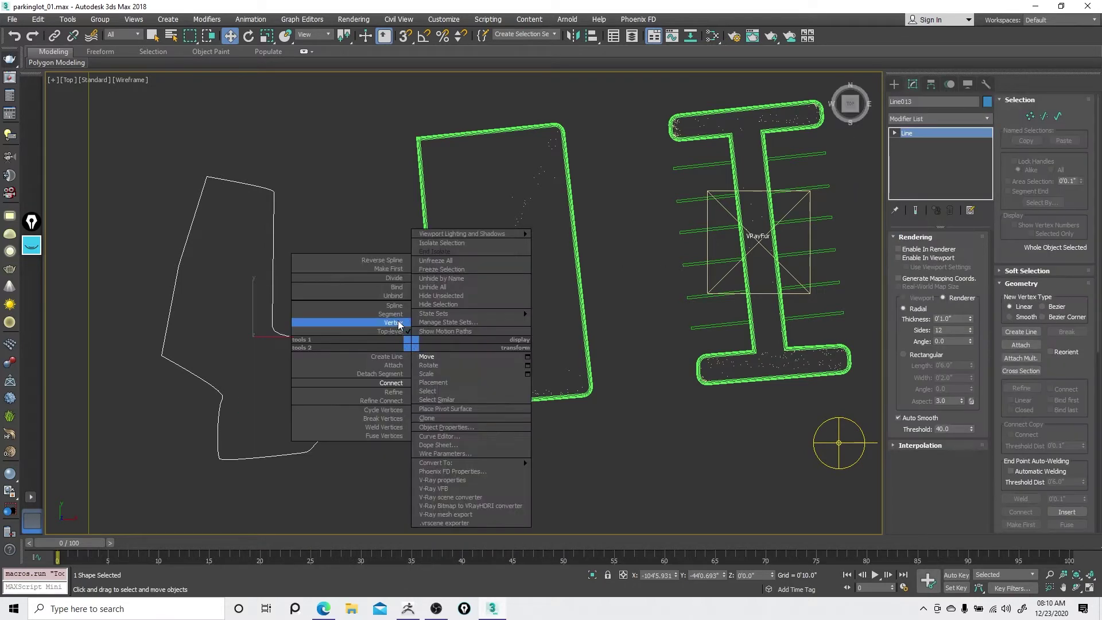
{"action": "left_click", "coordinate": [392, 323]}
{"action": "left_click_drag", "start_coordinate": [156, 404], "coordinate": [161, 468]}
{"action": "right_click", "coordinate": [285, 364]}
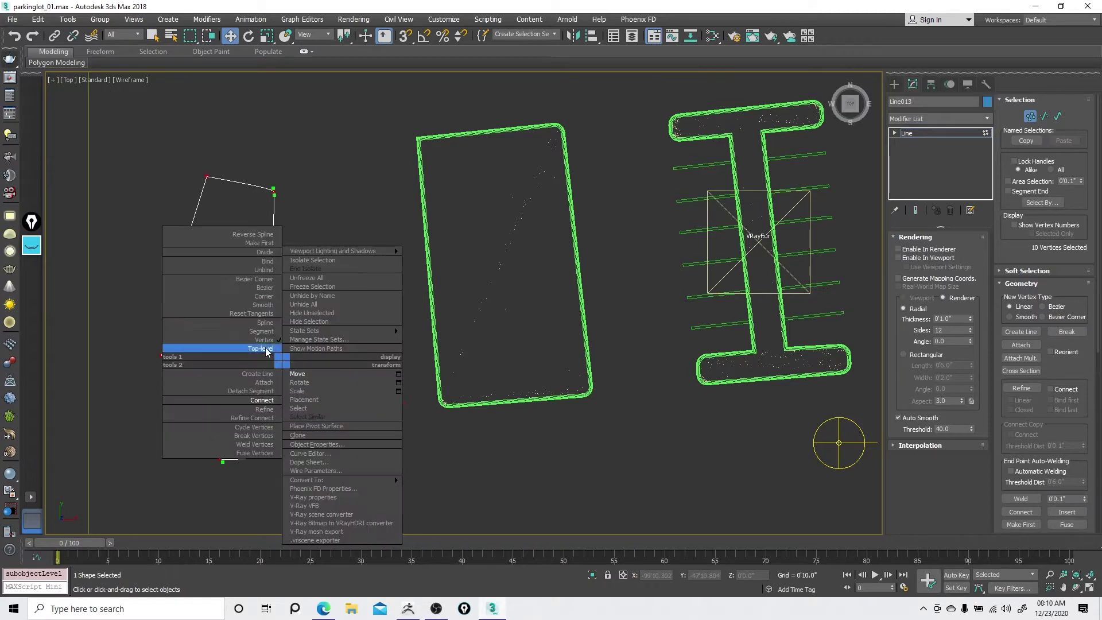
{"action": "left_click", "coordinate": [265, 301]}
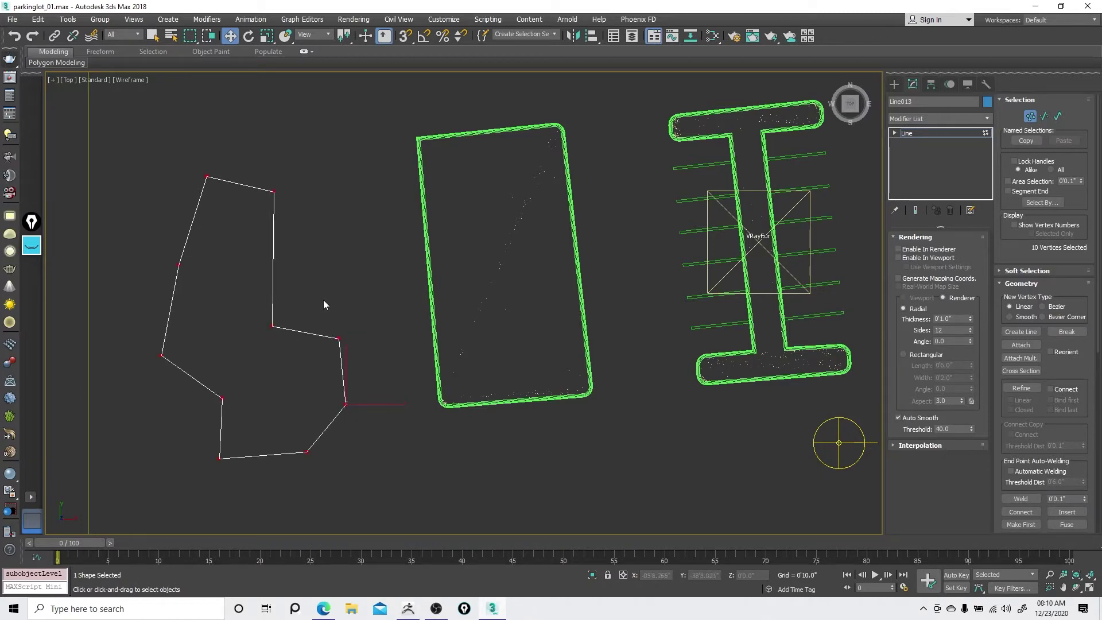
- Leave vertex editing and move the irregular outline vertically, snapping it to the height of Main_Spline_REF
{"action": "scroll", "coordinate": [359, 301], "scroll_direction": "down", "scroll_amount": 2}
{"action": "right_click", "coordinate": [359, 302]}
{"action": "left_click", "coordinate": [374, 309]}
{"action": "key", "text": "p"}
{"action": "middle_click_drag", "start_coordinate": [445, 342], "coordinate": [418, 256], "text": "alt"}
{"action": "right_click", "coordinate": [508, 260]}
{"action": "left_click", "coordinate": [483, 253]}
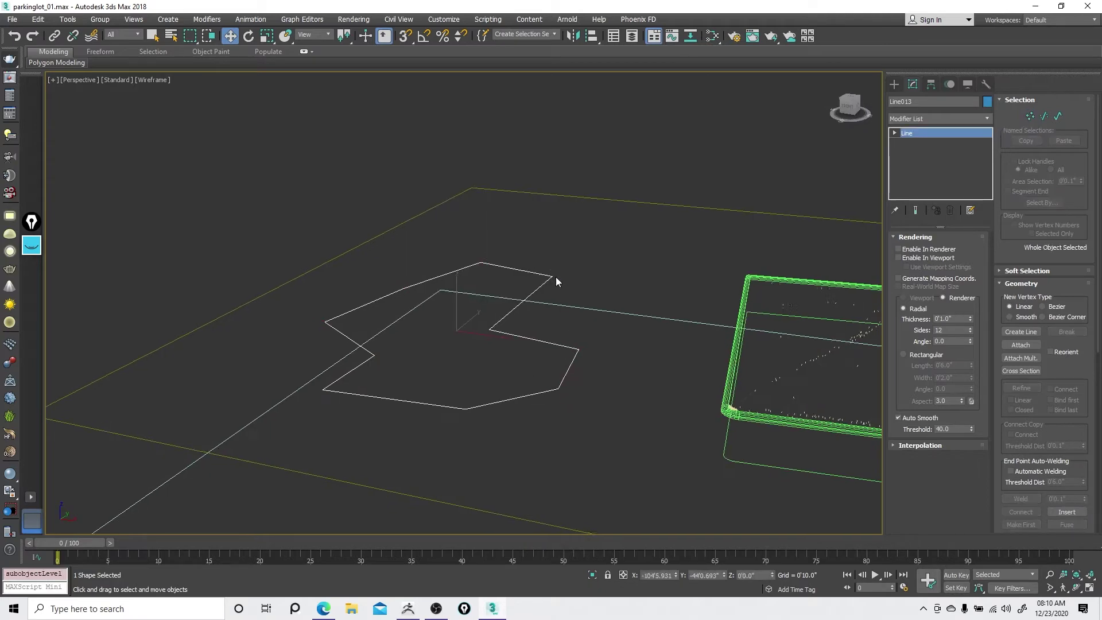
{"action": "key", "text": "f"}
{"action": "key", "text": "s"}
{"action": "left_click_drag", "start_coordinate": [460, 278], "coordinate": [590, 300]}
- Attach the irregular outline to Main_Spline_REF
{"action": "key", "text": "p"}
{"action": "middle_click_drag", "start_coordinate": [571, 300], "coordinate": [555, 297], "text": "alt"}
{"action": "middle_click_drag", "start_coordinate": [746, 354], "coordinate": [502, 325]}
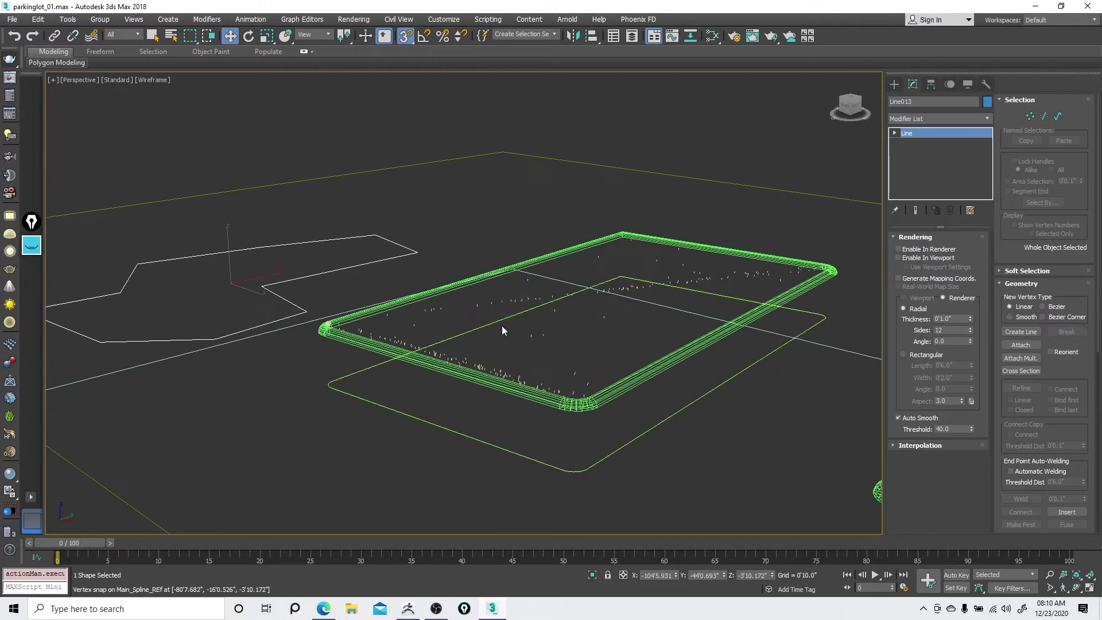
{"action": "middle_click_drag", "start_coordinate": [360, 281], "coordinate": [486, 293]}
{"action": "right_click", "coordinate": [428, 343]}
{"action": "left_click", "coordinate": [443, 355]}
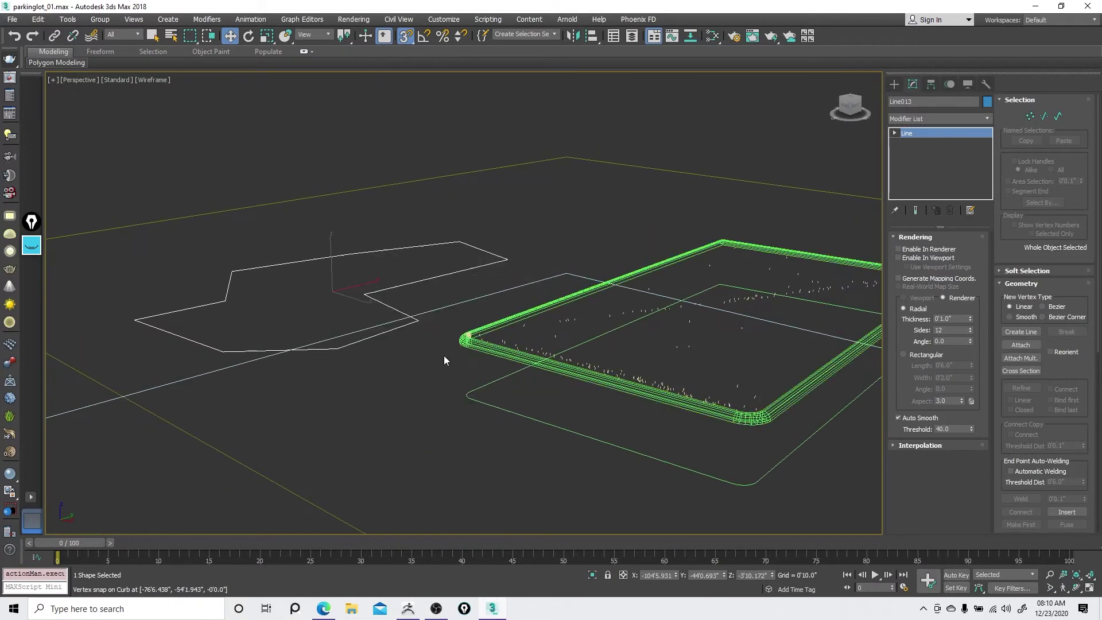
{"action": "left_click", "coordinate": [474, 391]}
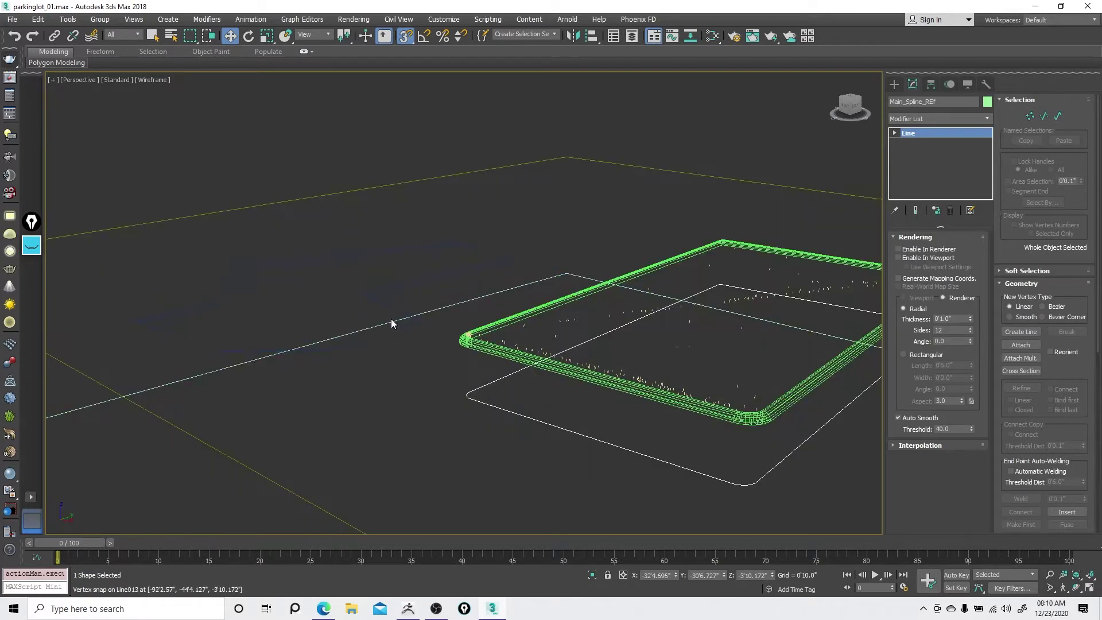
{"action": "right_click", "coordinate": [497, 376]}
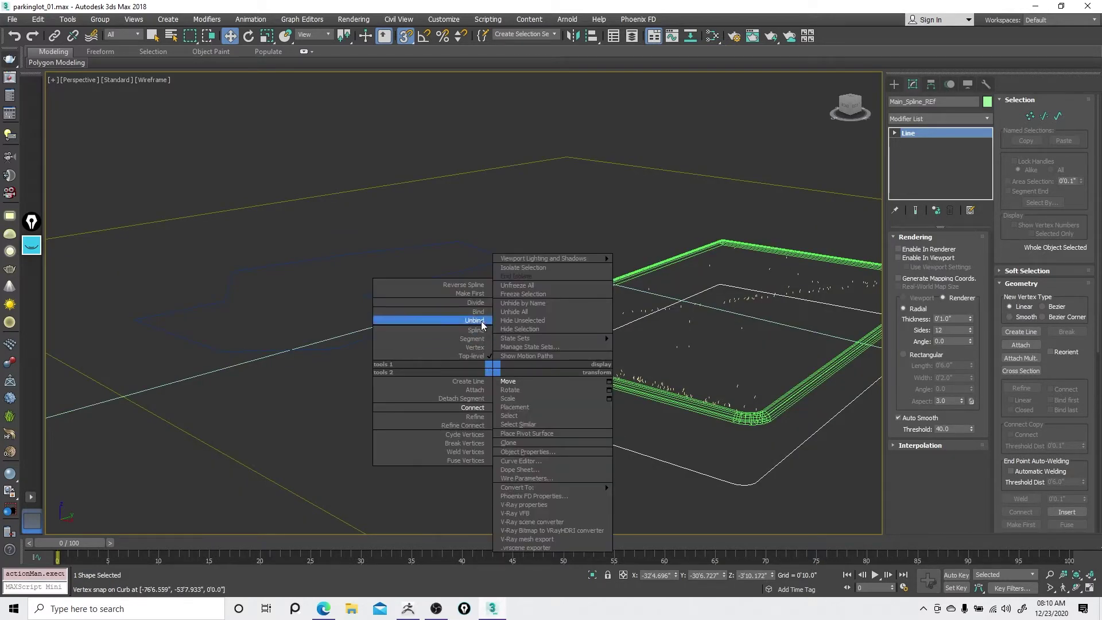
{"action": "left_click", "coordinate": [474, 390]}
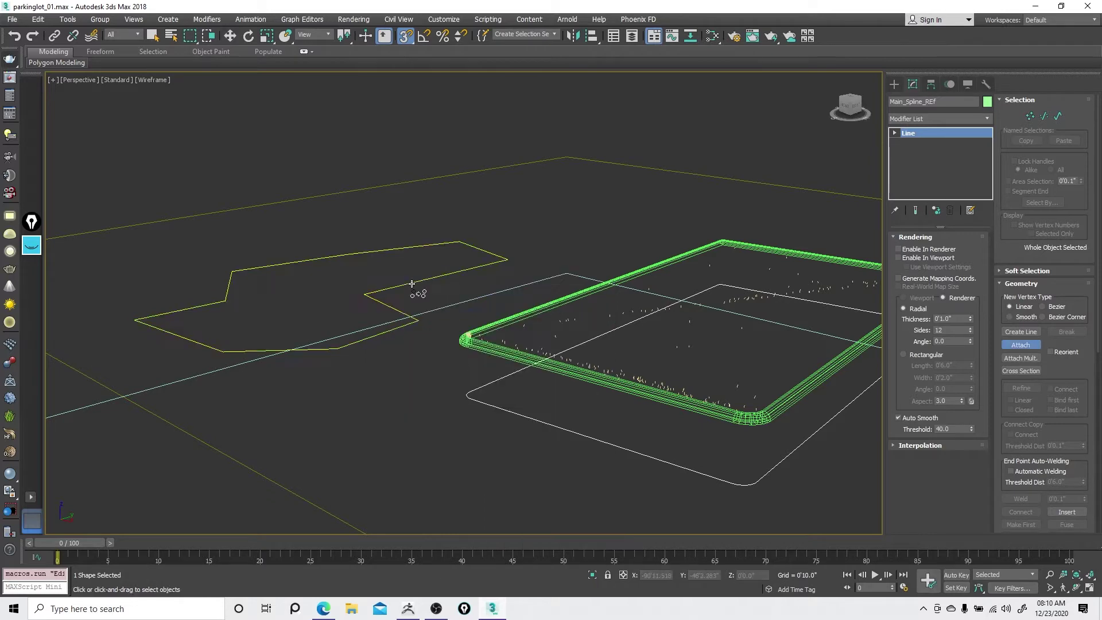
{"action": "left_click", "coordinate": [412, 284]}
{"action": "right_click", "coordinate": [463, 287]}
{"action": "right_click", "coordinate": [463, 287]}
- Delete the rectangular and irregular splines from Main_Spline_REF, keep the I-shaped one, and leave spline editing
{"action": "key", "text": "F3"}
{"action": "mouse_move", "coordinate": [545, 304]}
{"action": "middle_mouse_down"}
{"action": "mouse_move", "coordinate": [336, 307]}
{"action": "mouse_move", "coordinate": [393, 354]}
{"action": "middle_mouse_up"}
{"action": "scroll", "coordinate": [336, 304], "scroll_direction": "down", "scroll_amount": 3}
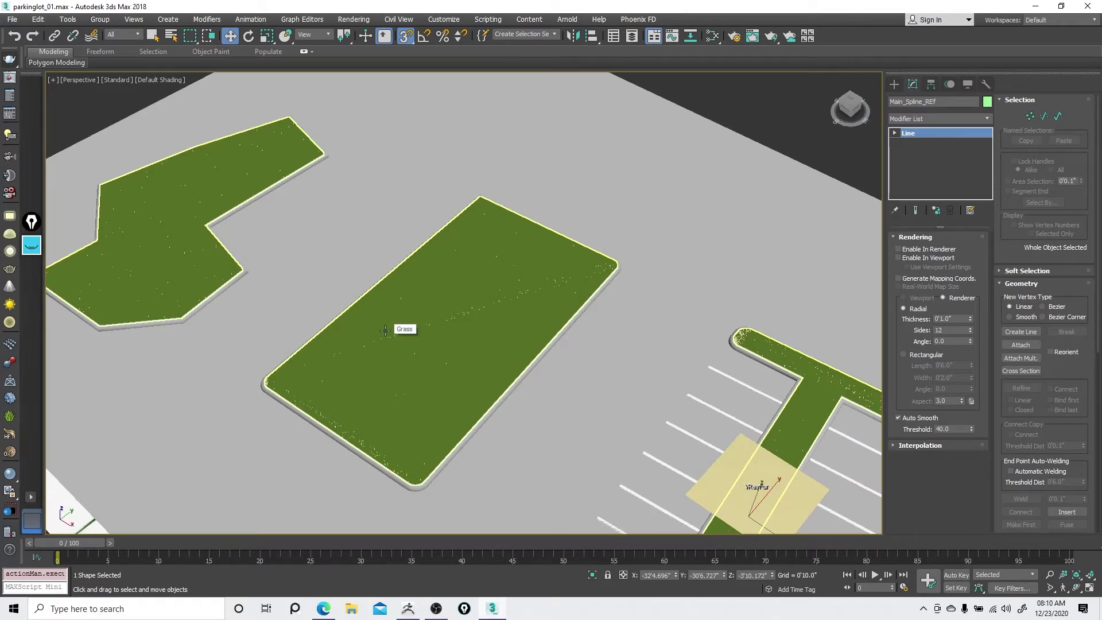
{"action": "right_click", "coordinate": [393, 292]}
{"action": "key", "text": "F3"}
{"action": "scroll", "coordinate": [414, 308], "scroll_direction": "down", "scroll_amount": 4}
{"action": "middle_click_drag", "start_coordinate": [435, 302], "coordinate": [478, 267], "text": "alt"}
{"action": "right_click", "coordinate": [478, 241]}
{"action": "left_click", "coordinate": [463, 227]}
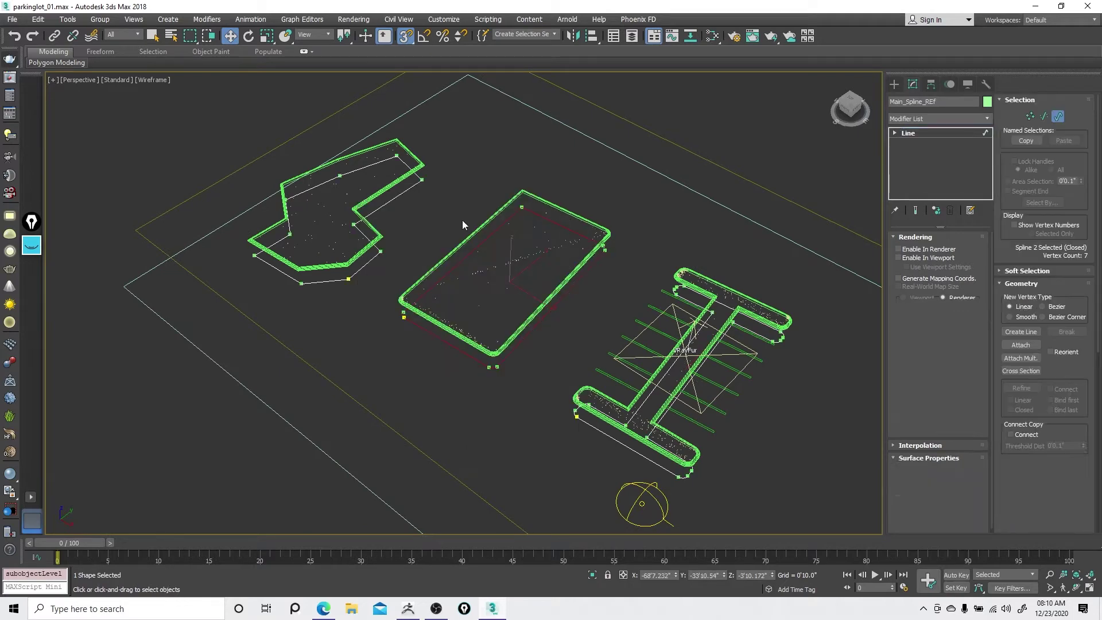
{"action": "key", "text": "Delete"}
{"action": "right_click", "coordinate": [449, 239]}
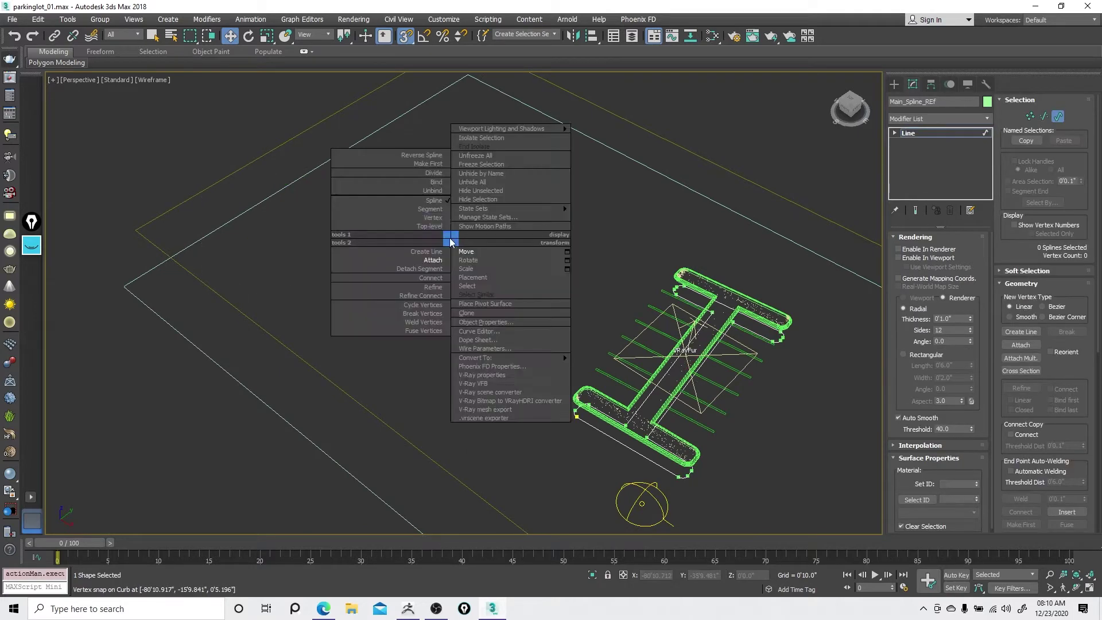
{"action": "left_click", "coordinate": [394, 222]}
- Compare the generated curbs, grass and parking lines with the site plan from above and in perspective, in wireframe and shaded display
{"action": "left_click", "coordinate": [179, 333]}
{"action": "key", "text": "t"}
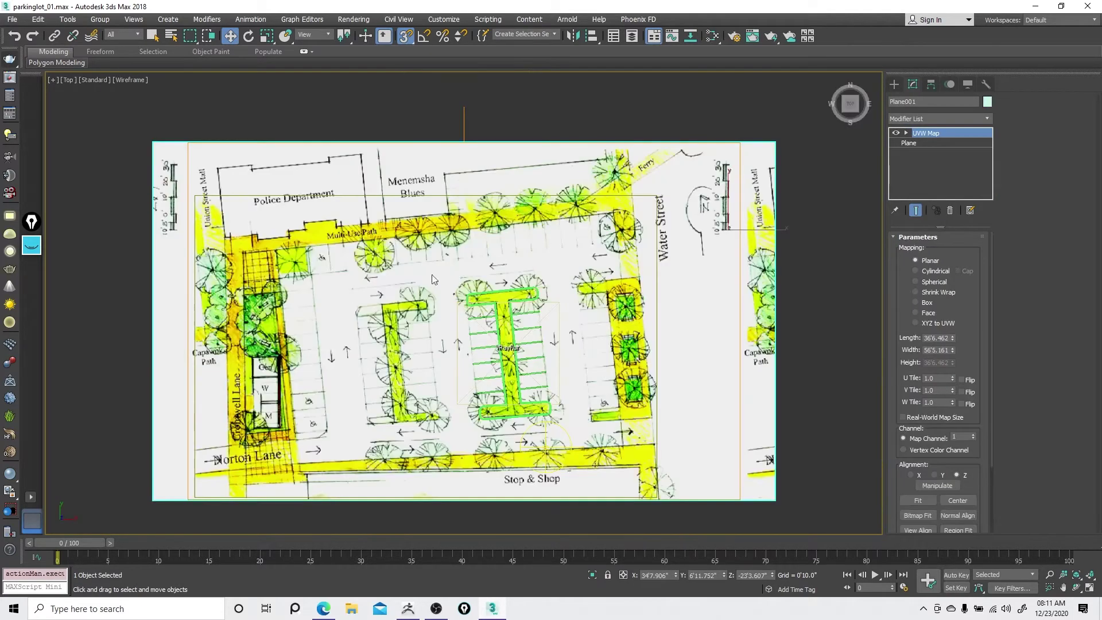
{"action": "scroll", "coordinate": [546, 256], "scroll_direction": "up", "scroll_amount": 5}
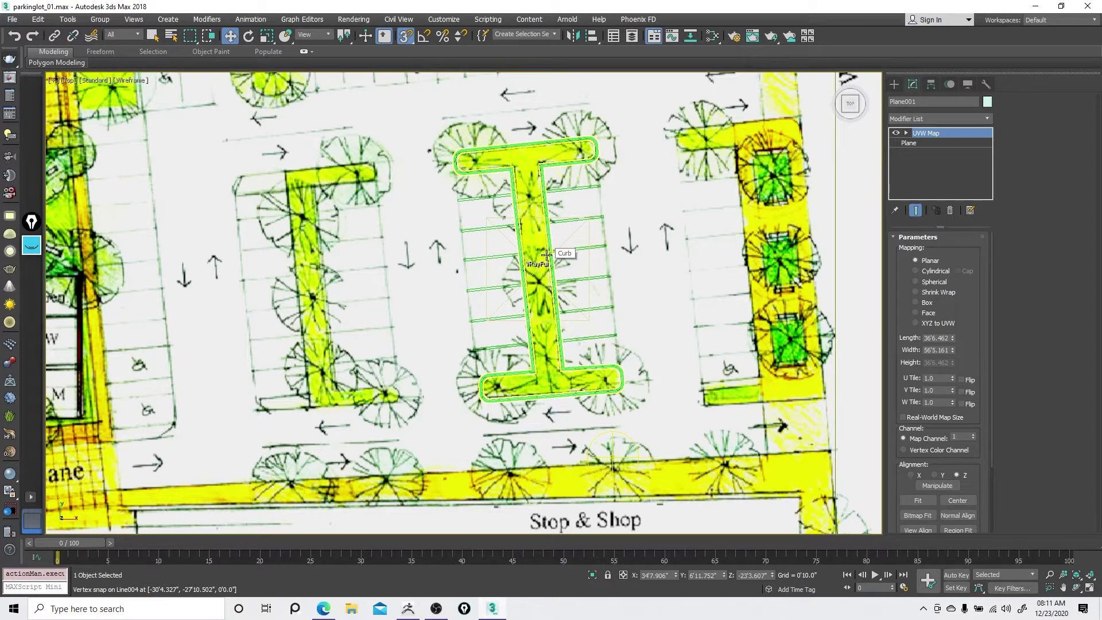
{"action": "right_click", "coordinate": [542, 248]}
{"action": "left_click", "coordinate": [559, 256]}
{"action": "key", "text": "F3"}
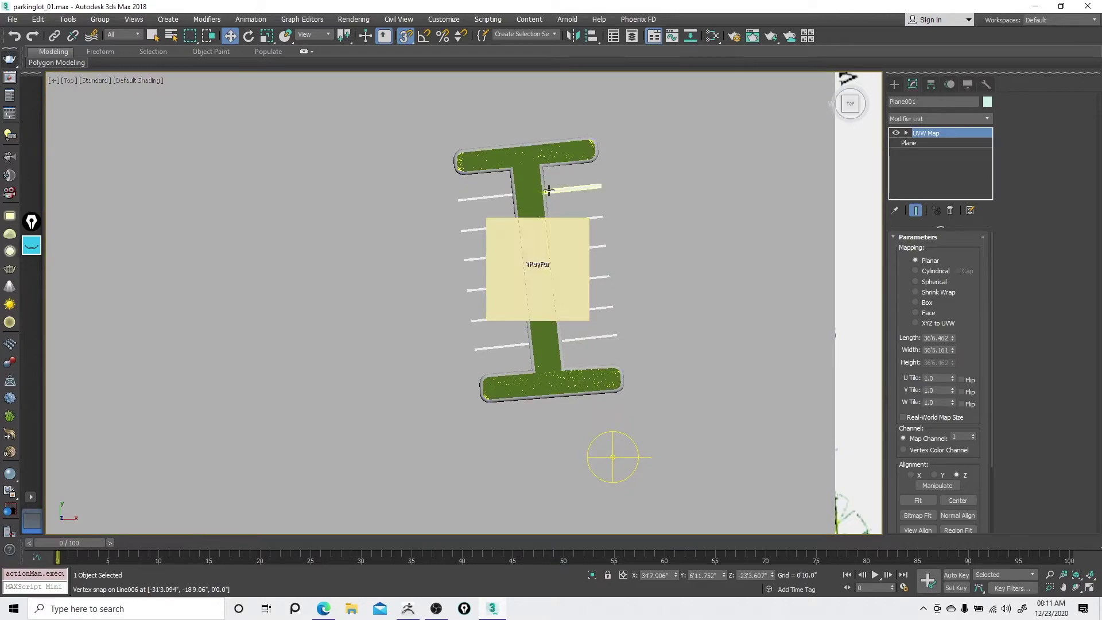
{"action": "key", "text": "F3"}
{"action": "scroll", "coordinate": [539, 350], "scroll_direction": "down", "scroll_amount": 2}
{"action": "scroll", "coordinate": [539, 349], "scroll_direction": "up", "scroll_amount": 2}
{"action": "key", "text": "p"}
{"action": "middle_click_drag", "start_coordinate": [601, 379], "coordinate": [552, 323], "text": "alt"}
{"action": "scroll", "coordinate": [552, 323], "scroll_direction": "up", "scroll_amount": 5}
{"action": "key", "text": "F3"}
{"action": "scroll", "coordinate": [504, 403], "scroll_direction": "down", "scroll_amount": 2}
{"action": "key", "text": "F3"}
{"action": "scroll", "coordinate": [479, 382], "scroll_direction": "down", "scroll_amount": 2}
{"action": "key", "text": "F3"}
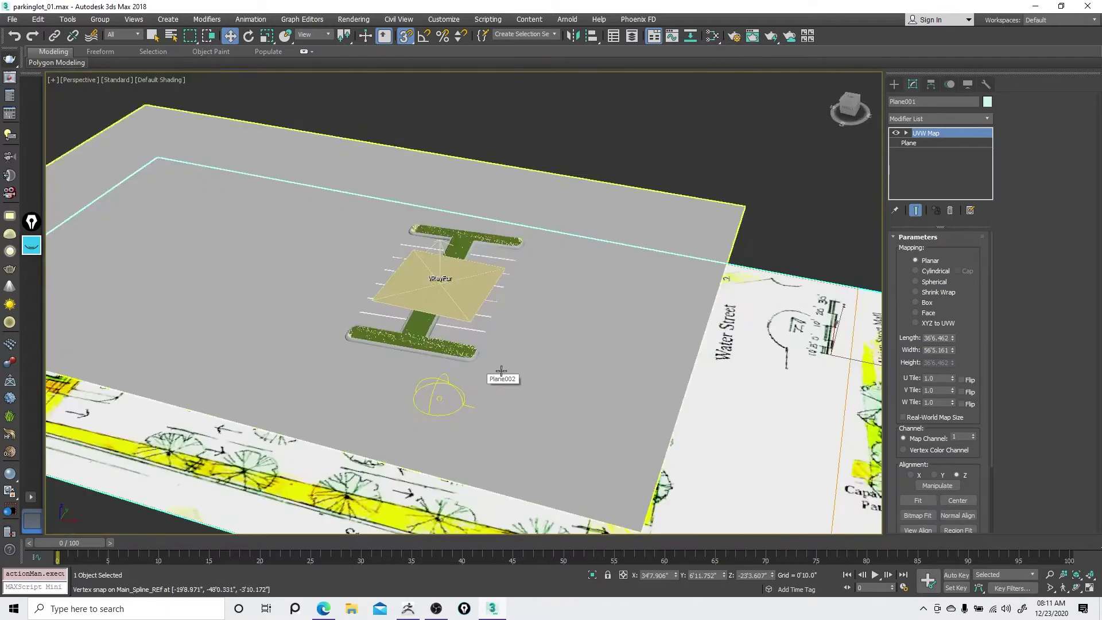
{"action": "scroll", "coordinate": [476, 385], "scroll_direction": "up", "scroll_amount": 2}
{"action": "key", "text": "F3"}
{"action": "key", "text": "F3"}
{"action": "key", "text": "F3"}
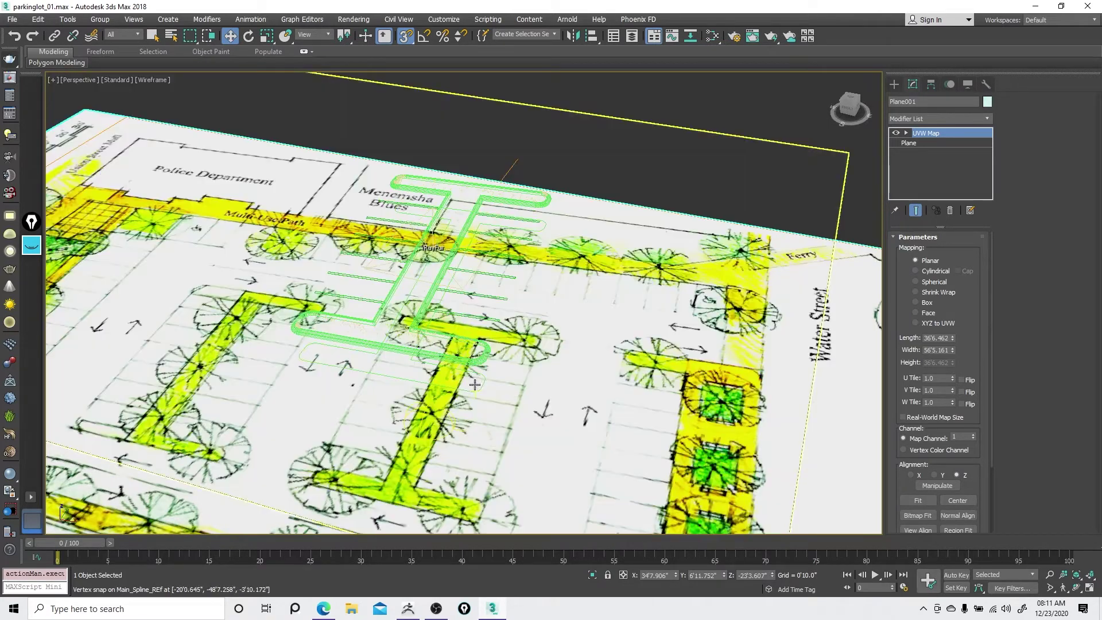
- Turn off snapping, select the grey ground plane Plane002 and make it see-through over the site plan
{"action": "left_click", "coordinate": [481, 379]}
{"action": "right_click", "coordinate": [479, 379]}
{"action": "left_click", "coordinate": [494, 392]}
{"action": "key", "text": "t"}
{"action": "key", "text": "F3"}
{"action": "scroll", "coordinate": [708, 299], "scroll_direction": "down", "scroll_amount": 3}
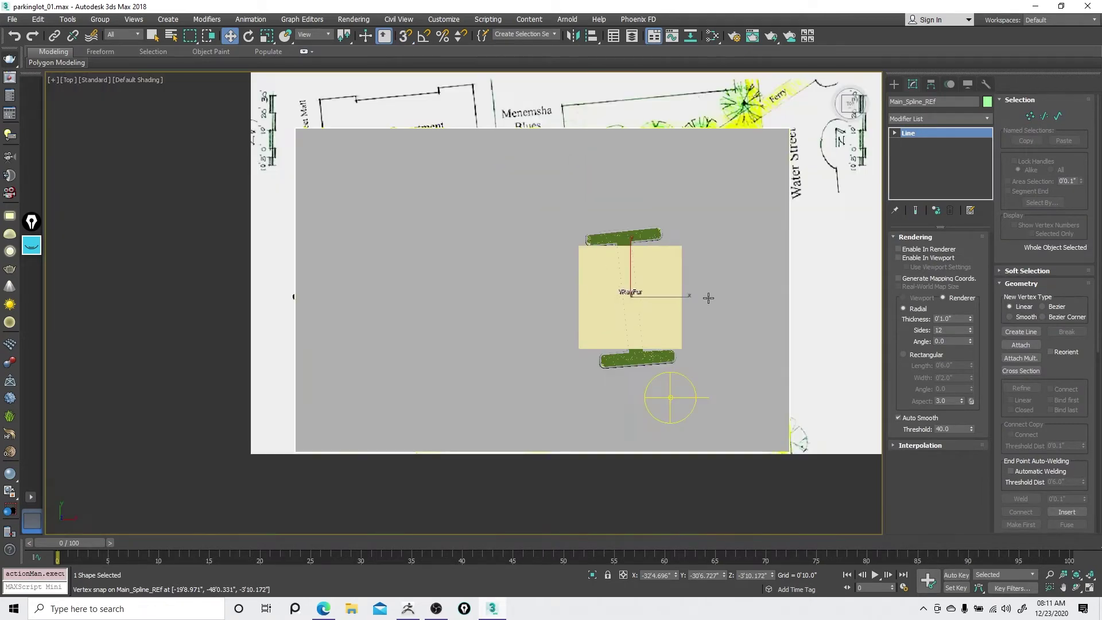
{"action": "left_click", "coordinate": [708, 299]}
{"action": "key", "text": "F3"}
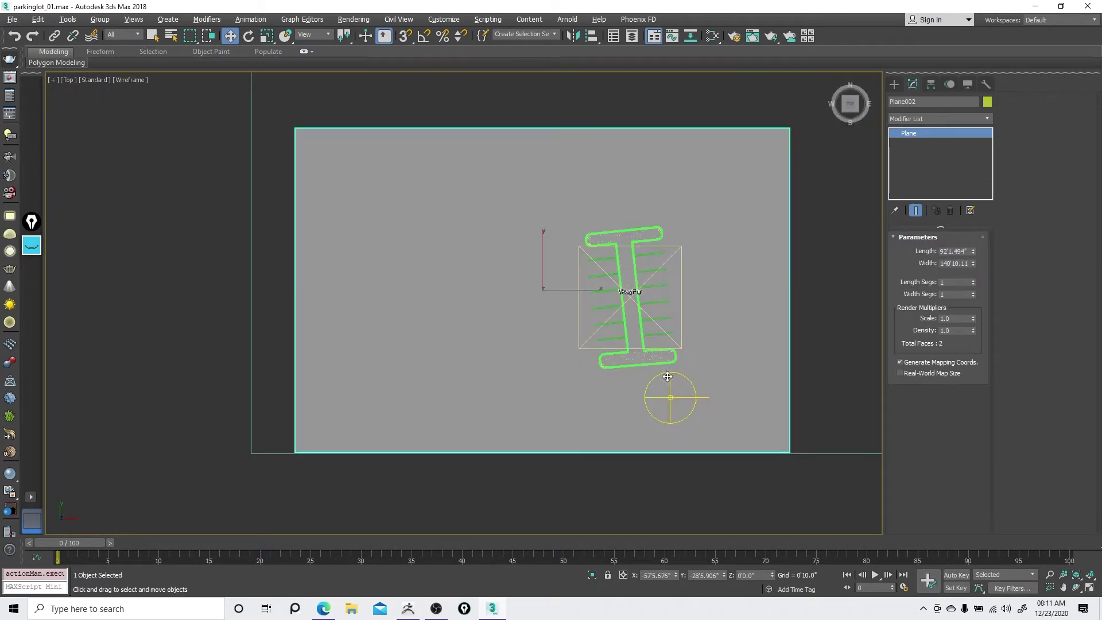
- Change the object color of Main_Spline_REF to red and reselect the spline
{"action": "key", "text": "p"}
{"action": "middle_click_drag", "start_coordinate": [665, 374], "coordinate": [618, 307], "text": "alt"}
{"action": "left_click", "coordinate": [585, 386]}
{"action": "left_click", "coordinate": [988, 102]}
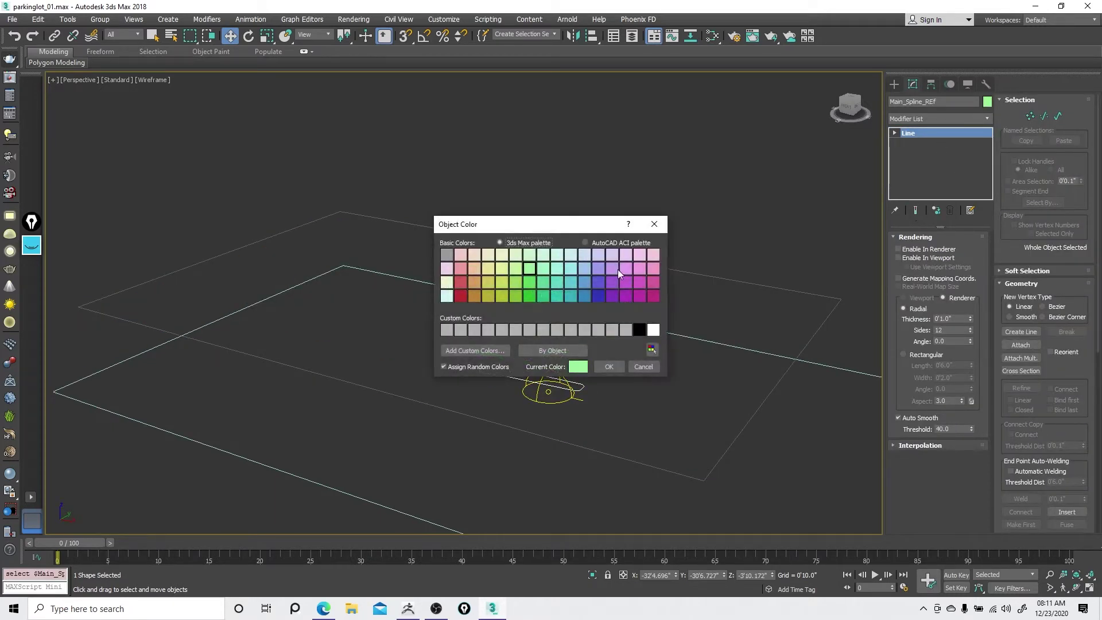
{"action": "left_click", "coordinate": [464, 283]}
{"action": "left_click", "coordinate": [607, 367]}
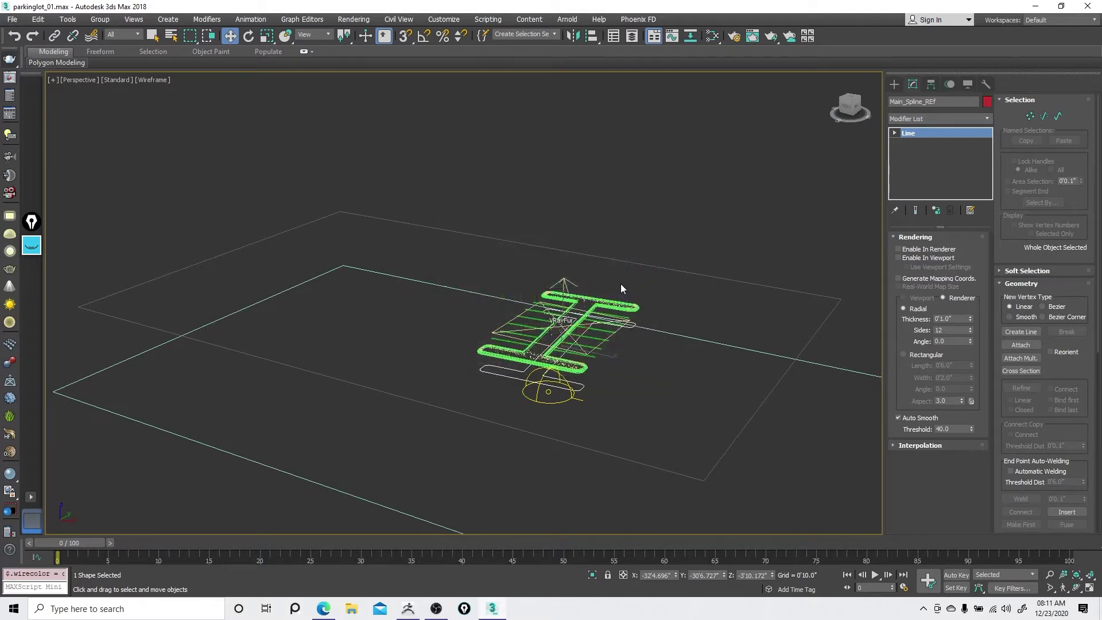
{"action": "left_click", "coordinate": [638, 351]}
{"action": "left_click", "coordinate": [582, 388]}
{"action": "key", "text": "t"}
{"action": "key", "text": "F3"}
{"action": "scroll", "coordinate": [562, 304], "scroll_direction": "down", "scroll_amount": 2}
{"action": "middle_click_drag", "start_coordinate": [612, 296], "coordinate": [749, 282]}
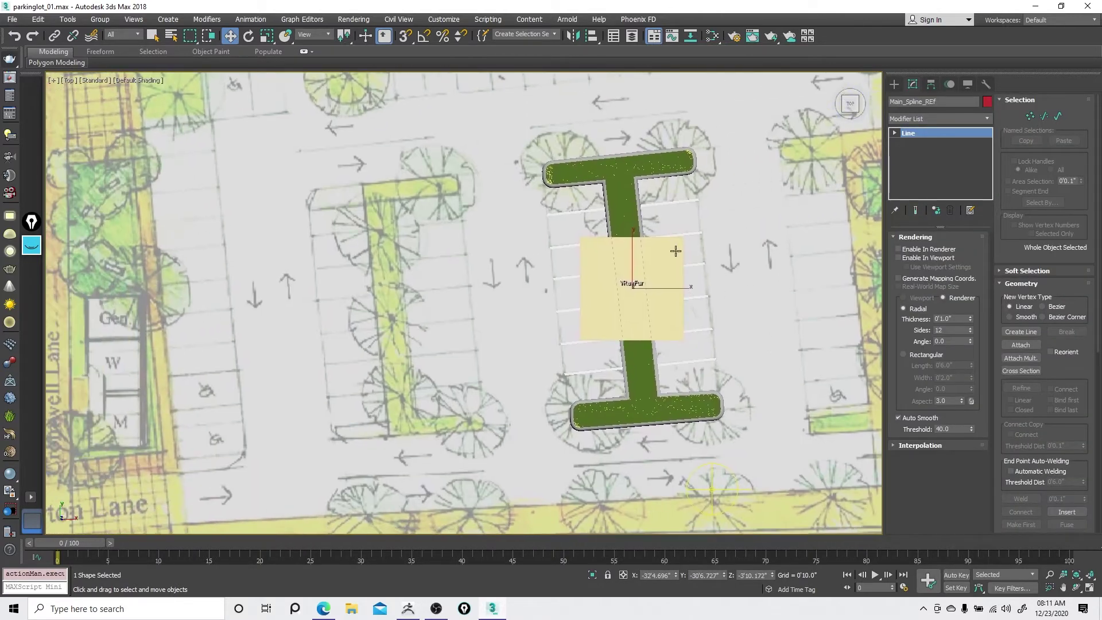
{"action": "key", "text": "space"}
{"action": "mouse_move", "coordinate": [626, 192]}
{"action": "left_mouse_down", "text": "shift"}
{"action": "mouse_move", "coordinate": [389, 217]}
{"action": "mouse_move", "coordinate": [401, 218]}
{"action": "left_mouse_up", "text": "shift"}
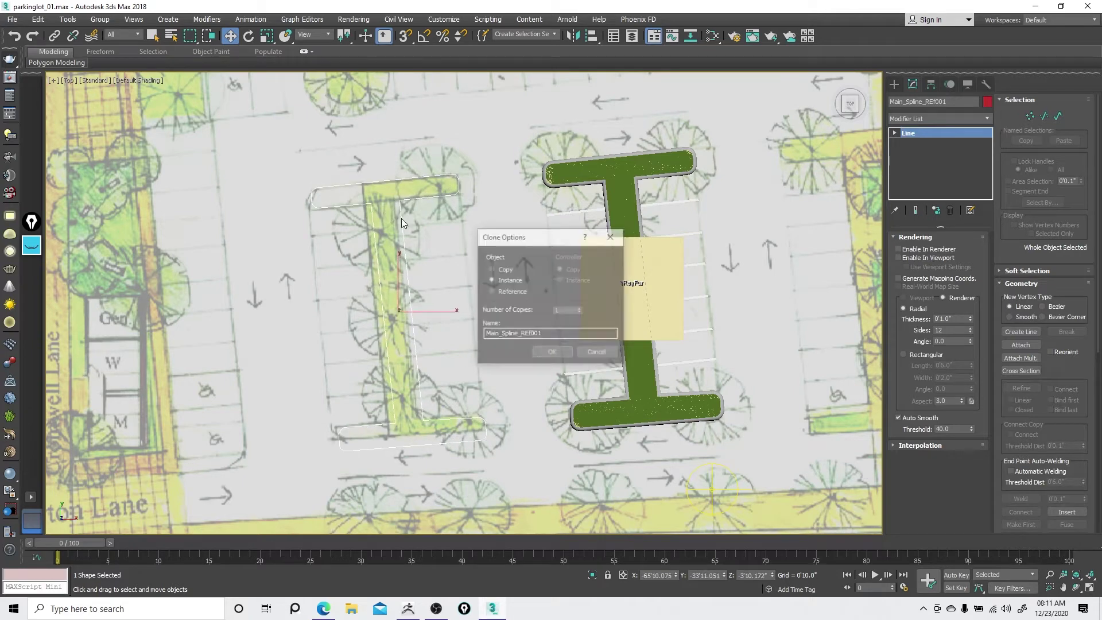
{"action": "left_click", "coordinate": [592, 354]}
{"action": "right_click", "coordinate": [588, 356]}
{"action": "left_click", "coordinate": [589, 356]}
- At spline level of Main_Spline_REF, copy the I-shaped spline onto the neighbouring C-shaped island to its left on the site plan
{"action": "key", "text": "F3"}
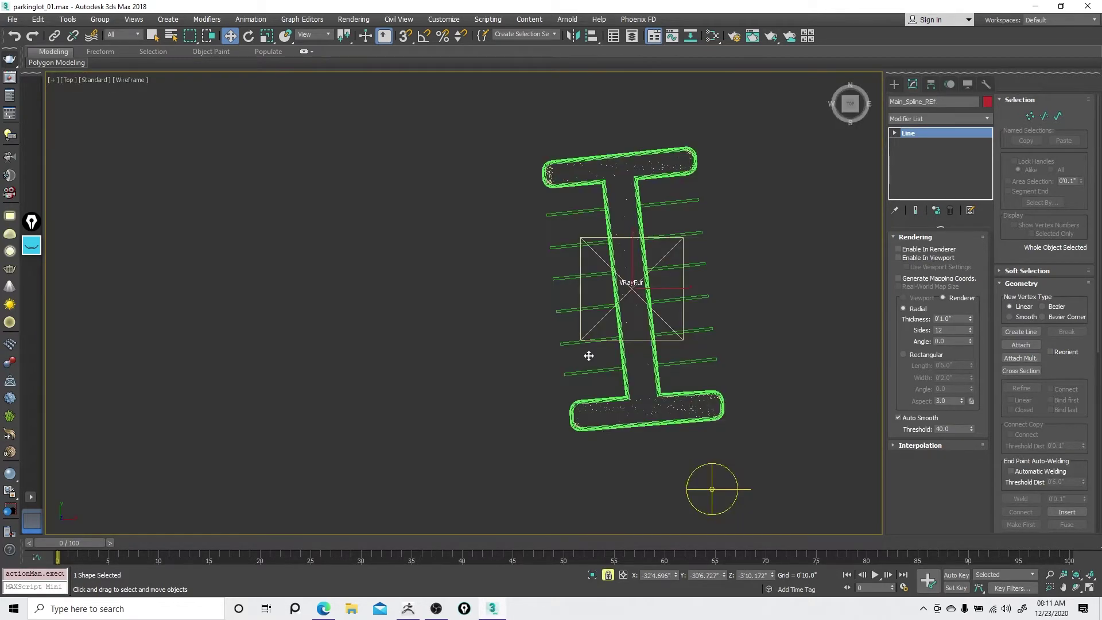
{"action": "right_click", "coordinate": [589, 355]}
{"action": "left_click", "coordinate": [565, 313]}
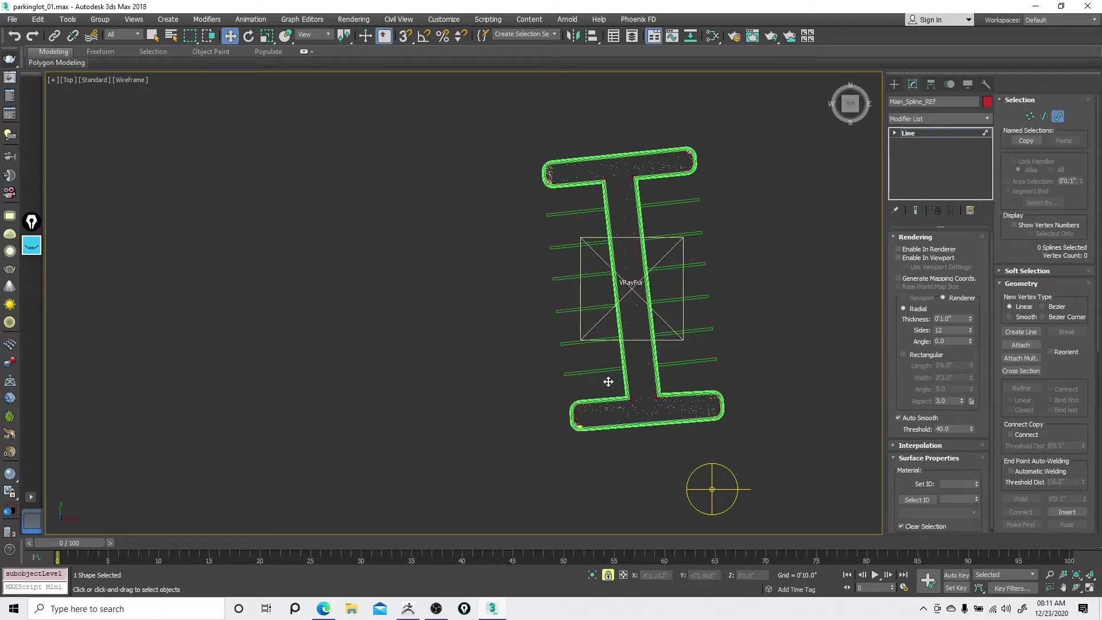
{"action": "key", "text": "p"}
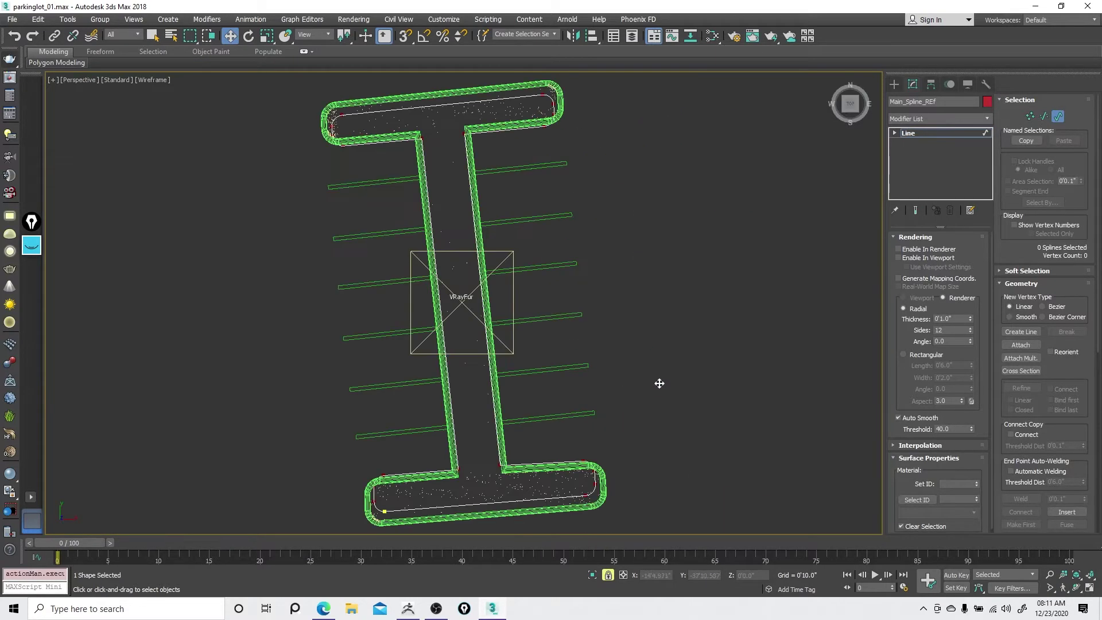
{"action": "right_click", "coordinate": [548, 379]}
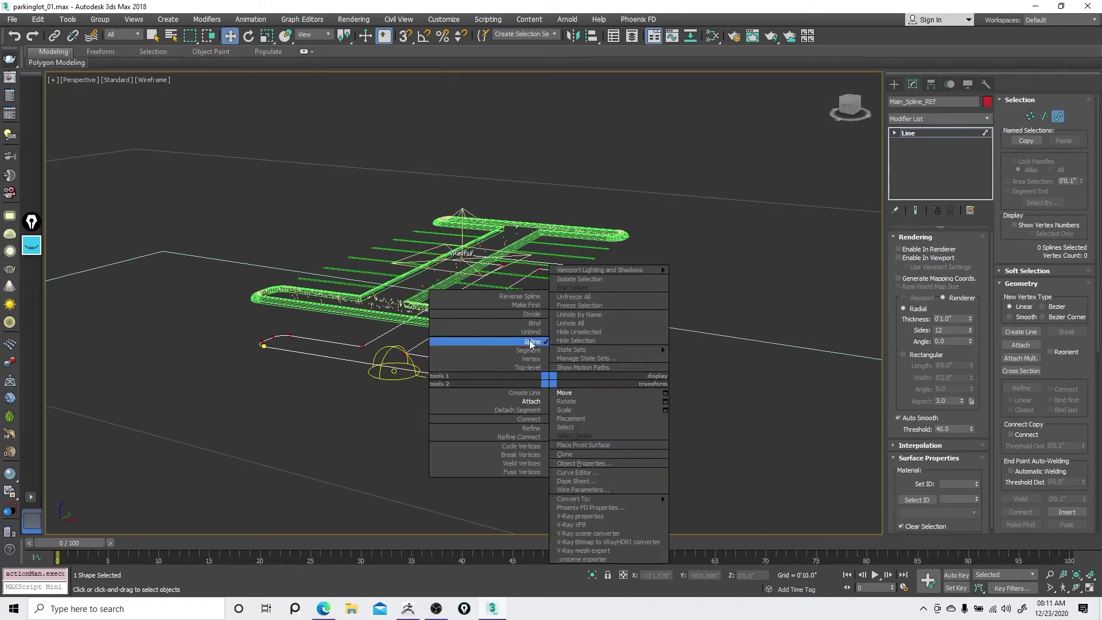
{"action": "left_click", "coordinate": [535, 344]}
{"action": "left_click_drag", "start_coordinate": [212, 409], "coordinate": [619, 214]}
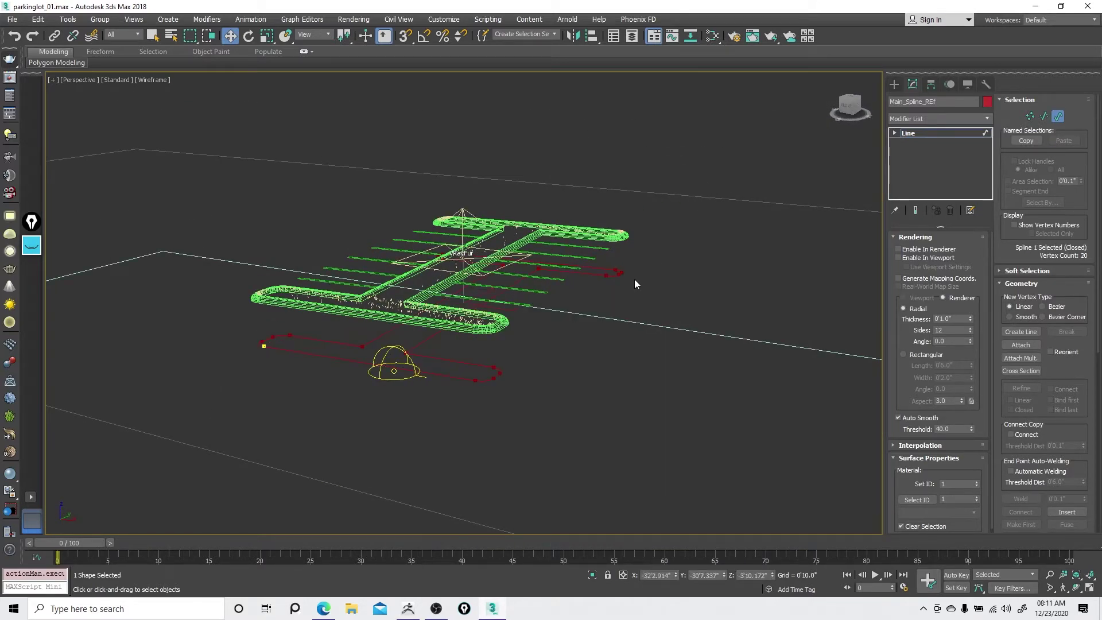
{"action": "key", "text": "t"}
{"action": "key", "text": "F3"}
{"action": "middle_click_drag", "start_coordinate": [493, 322], "coordinate": [645, 333]}
{"action": "left_click_drag", "start_coordinate": [662, 289], "coordinate": [425, 314], "text": "shift"}
{"action": "mouse_move", "coordinate": [417, 308]}
{"action": "left_mouse_down", "text": "shift"}
{"action": "mouse_move", "coordinate": [406, 296]}
{"action": "mouse_move", "coordinate": [424, 305]}
{"action": "left_mouse_up", "text": "shift"}
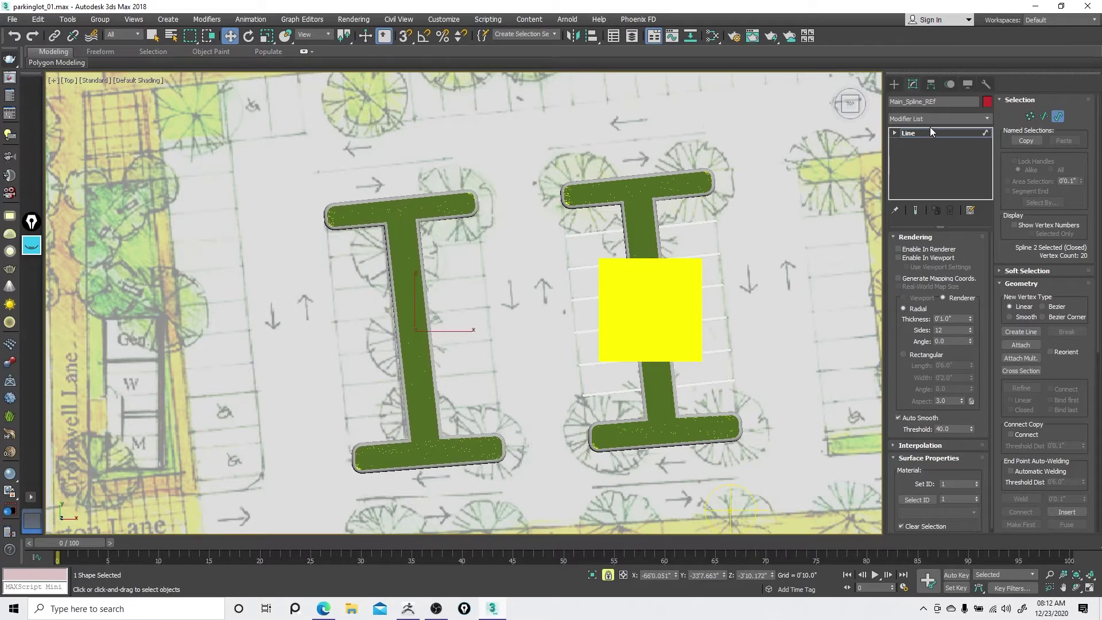
- Switch to vertex editing and delete the inner corner vertex where the copied spline's upper bar meets the stem's left side
{"action": "right_click", "coordinate": [546, 267]}
{"action": "left_click", "coordinate": [511, 253]}
{"action": "key", "text": "F3"}
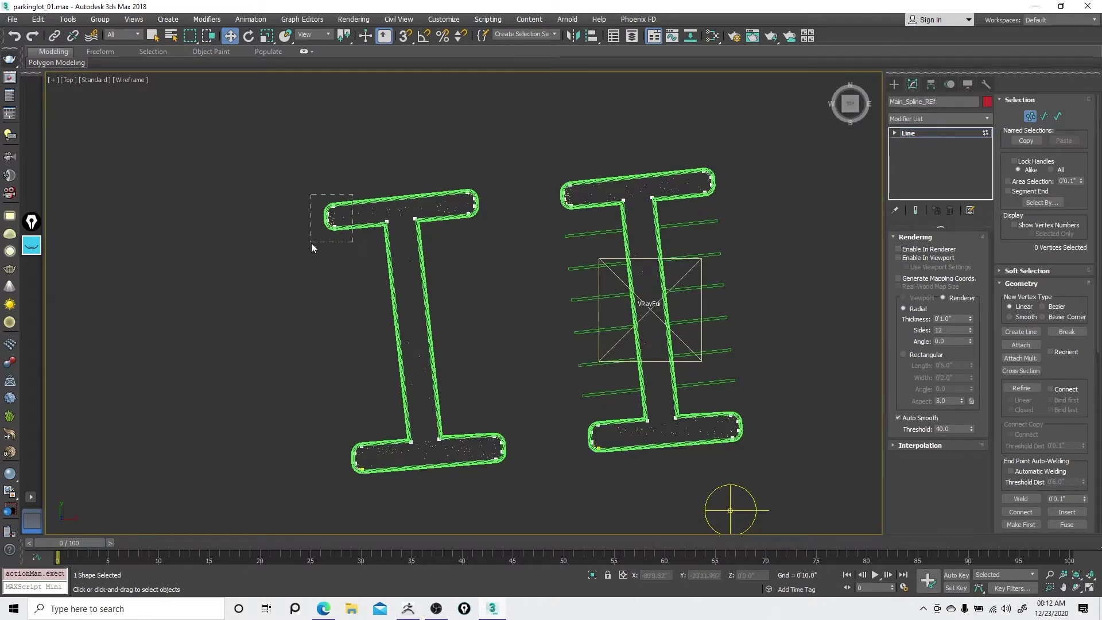
{"action": "key", "text": "F3"}
{"action": "left_click", "coordinate": [387, 220]}
{"action": "key", "text": "F3"}
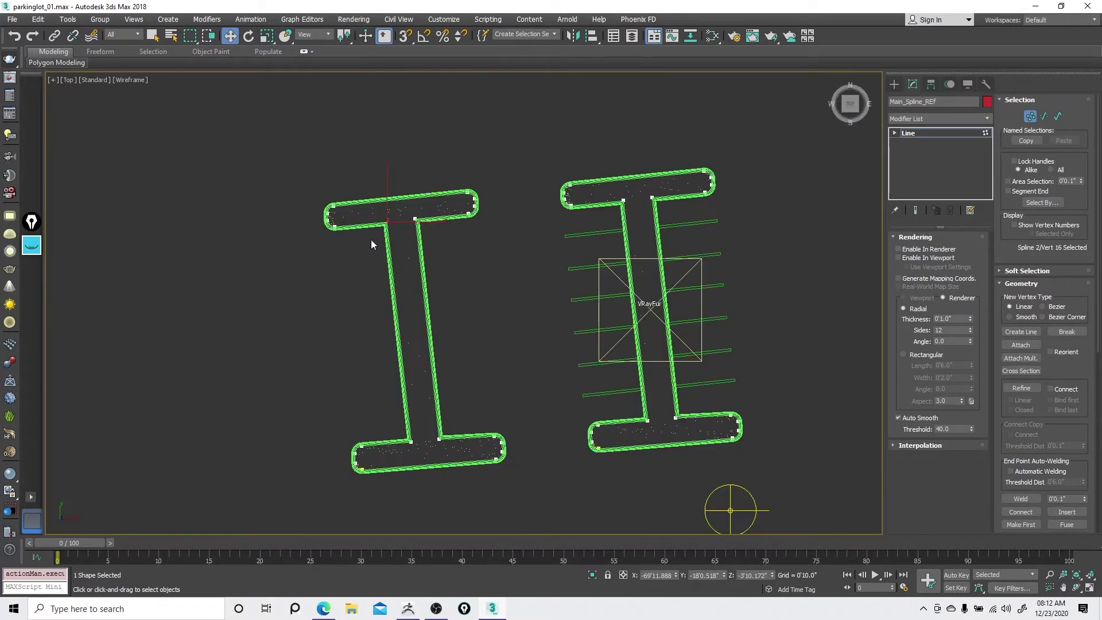
{"action": "key", "text": "Delete"}
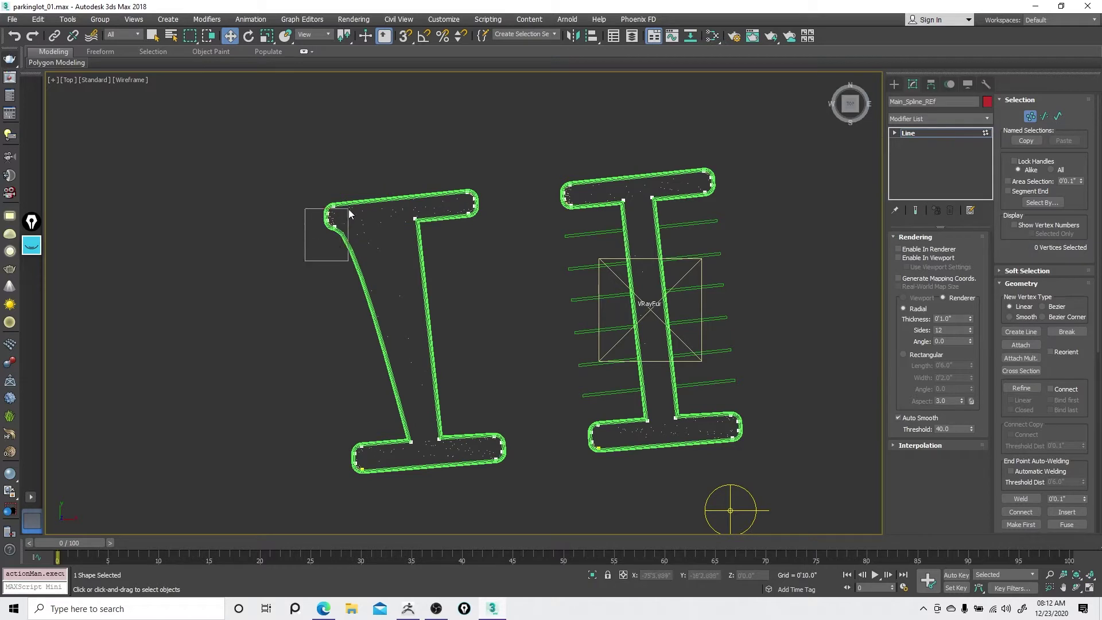
- Delete the surplus vertices at the left ends of the copied spline's two bars and at its lower-left inner corner
{"action": "left_click_drag", "start_coordinate": [350, 213], "coordinate": [350, 214]}
{"action": "key", "text": "Delete"}
{"action": "key", "text": "ctrl+z"}
{"action": "left_click_drag", "start_coordinate": [350, 212], "coordinate": [349, 212]}
{"action": "key", "text": "Delete"}
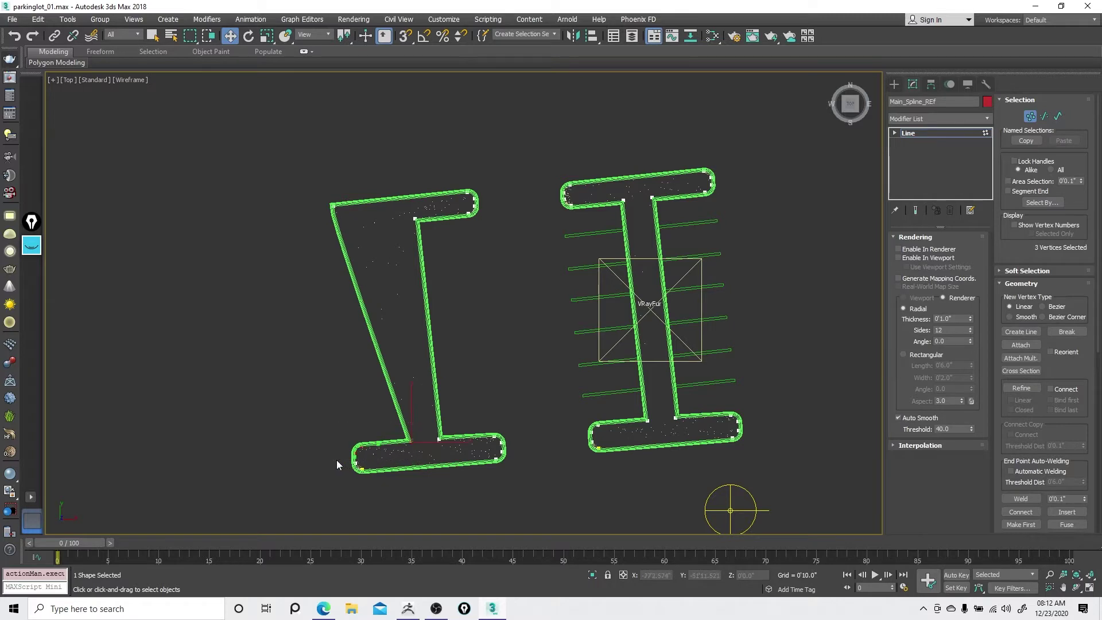
{"action": "key", "text": "Delete"}
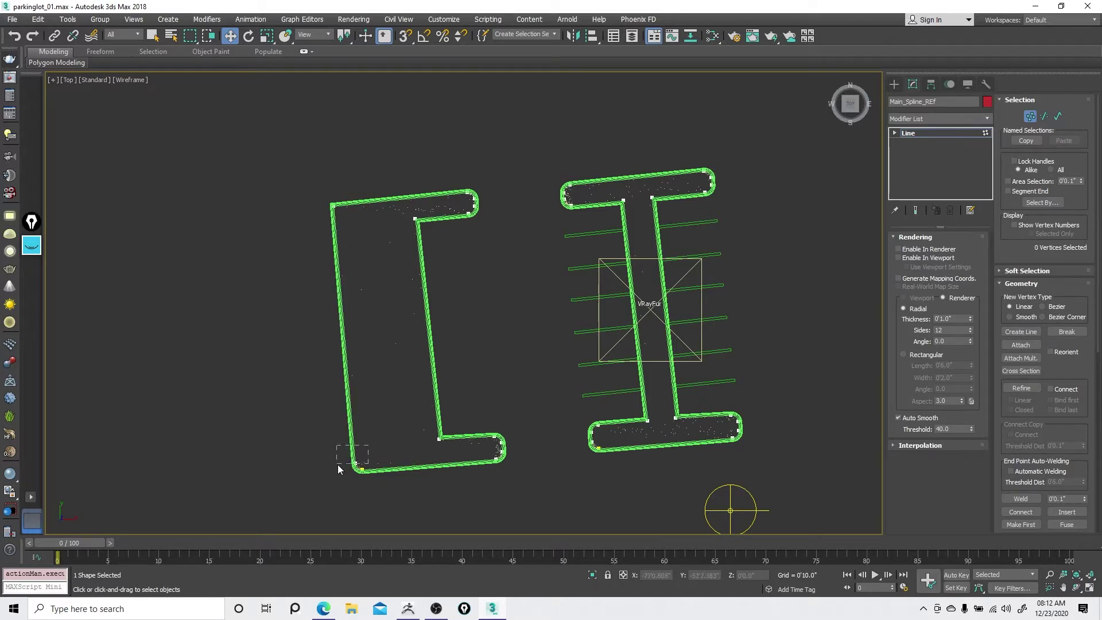
- Delete the extra vertex at the copied spline's lower-left corner and convert the remaining one to Corner
{"action": "key", "text": "F3"}
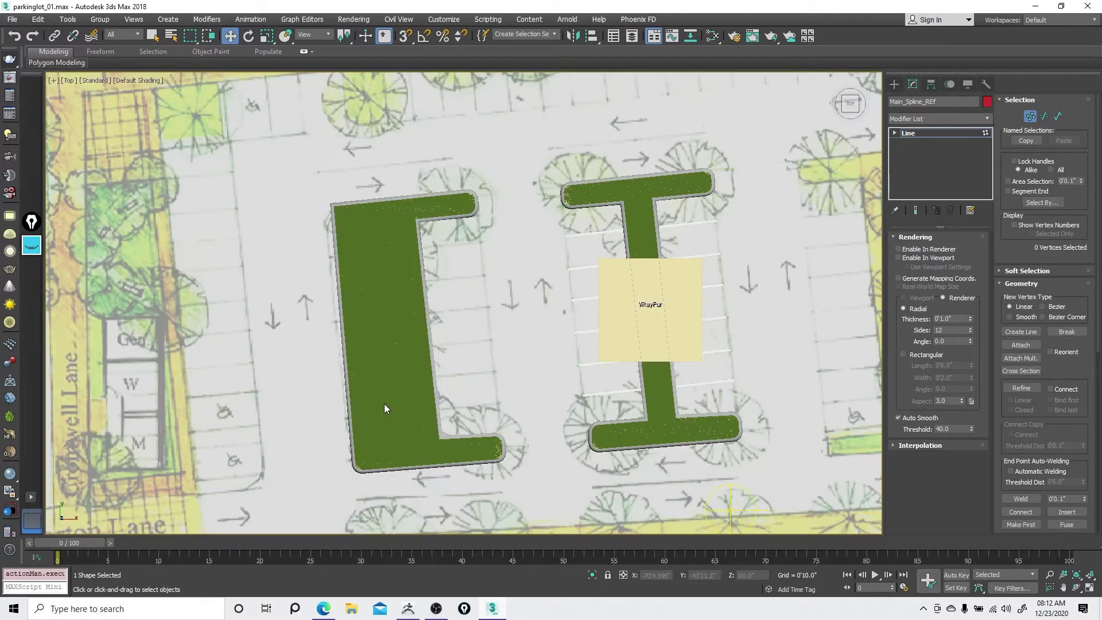
{"action": "scroll", "coordinate": [384, 404], "scroll_direction": "up", "scroll_amount": 2}
{"action": "key", "text": "F3"}
{"action": "key", "text": "F3"}
{"action": "key", "text": "p"}
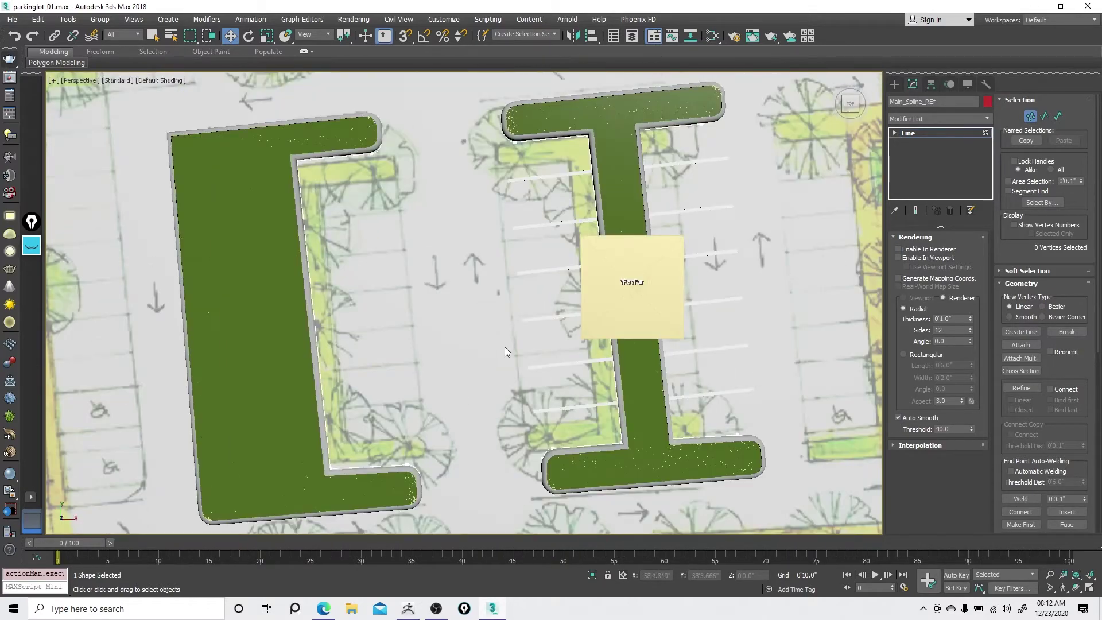
{"action": "key", "text": "t"}
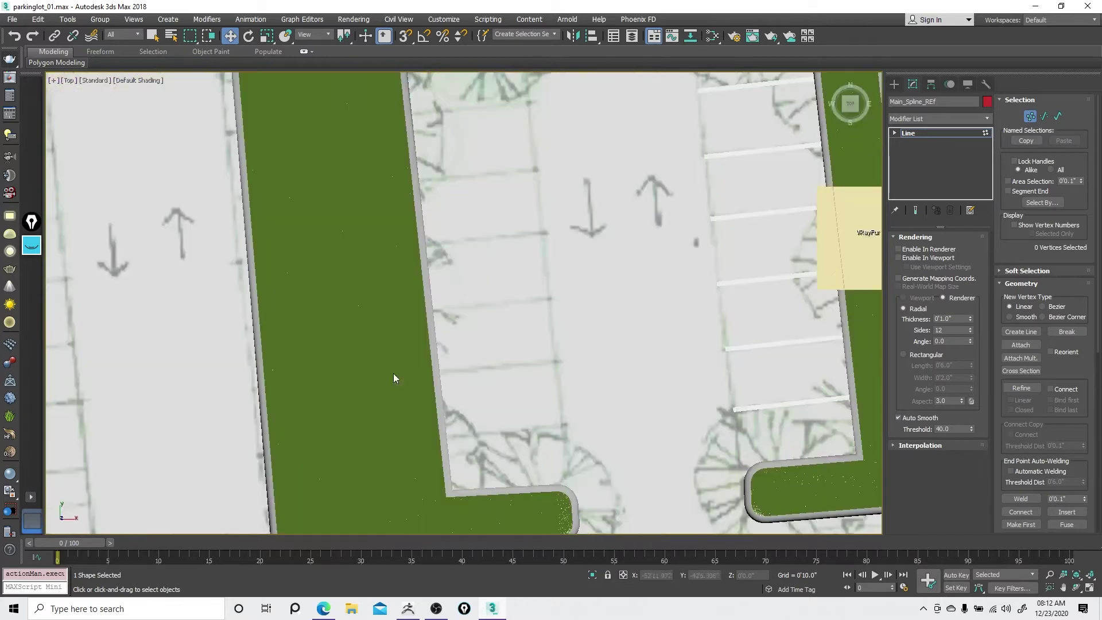
{"action": "key", "text": "F3"}
{"action": "left_click_drag", "start_coordinate": [332, 434], "coordinate": [304, 433]}
{"action": "key", "text": "Delete"}
{"action": "right_click", "coordinate": [345, 414]}
{"action": "left_click", "coordinate": [327, 356]}
- Convert the vertex at the copied spline's upper-left corner to Corner
{"action": "middle_click_drag", "start_coordinate": [345, 218], "coordinate": [350, 272]}
{"action": "scroll", "coordinate": [351, 282], "scroll_direction": "down", "scroll_amount": 2}
{"action": "left_click_drag", "start_coordinate": [342, 141], "coordinate": [301, 182]}
{"action": "right_click", "coordinate": [319, 182]}
{"action": "left_click", "coordinate": [306, 119]}
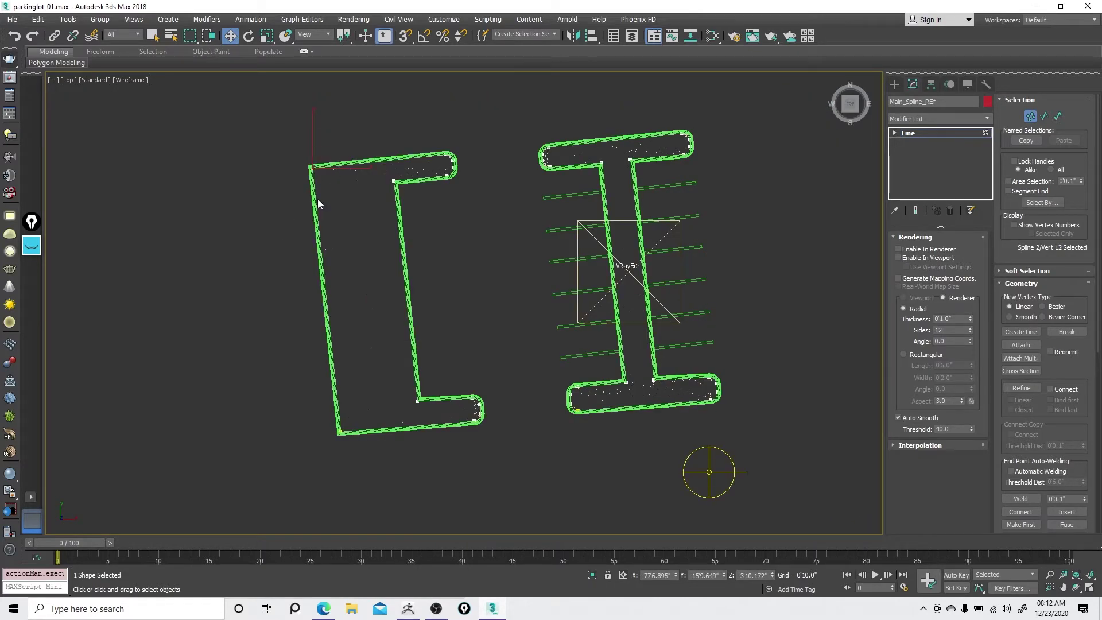
- Move the copied spline's two left corner vertices inward to match the left edge of the island on the site plan
{"action": "key", "text": "F3"}
{"action": "key", "text": "space"}
{"action": "left_click_drag", "start_coordinate": [312, 168], "coordinate": [357, 165]}
{"action": "key", "text": "space"}
{"action": "left_click_drag", "start_coordinate": [344, 433], "coordinate": [381, 425]}
- Delete the surplus vertices that round the right end of the copied spline's lower bar
{"action": "scroll", "coordinate": [493, 412], "scroll_direction": "up", "scroll_amount": 3}
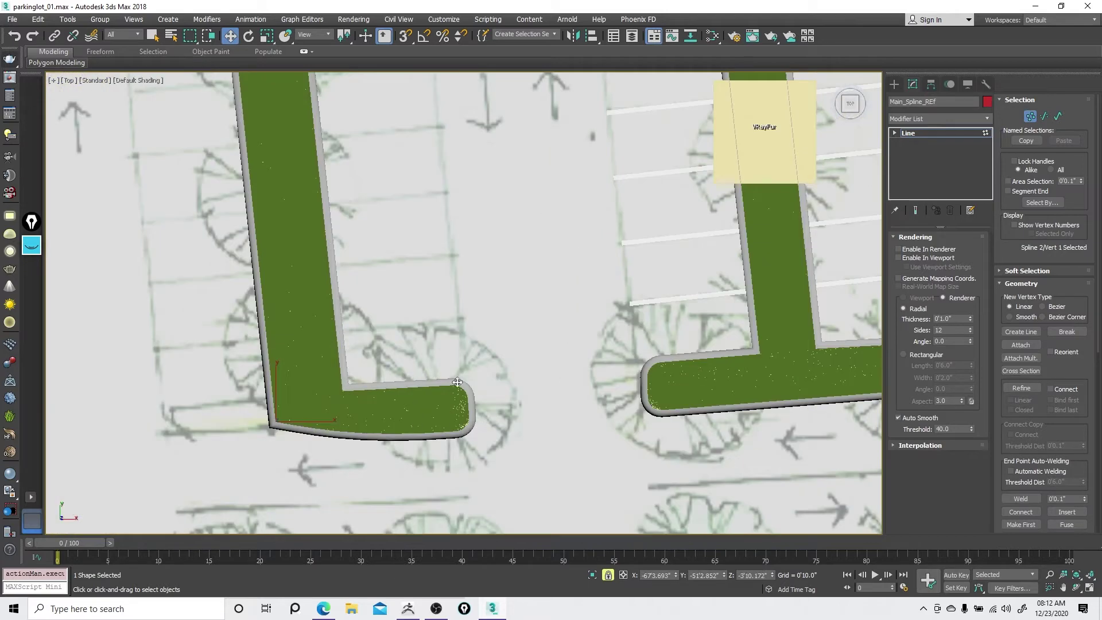
{"action": "scroll", "coordinate": [458, 382], "scroll_direction": "up", "scroll_amount": 3}
{"action": "scroll", "coordinate": [447, 325], "scroll_direction": "down", "scroll_amount": 2}
{"action": "key", "text": "space"}
{"action": "left_click_drag", "start_coordinate": [424, 473], "coordinate": [477, 395]}
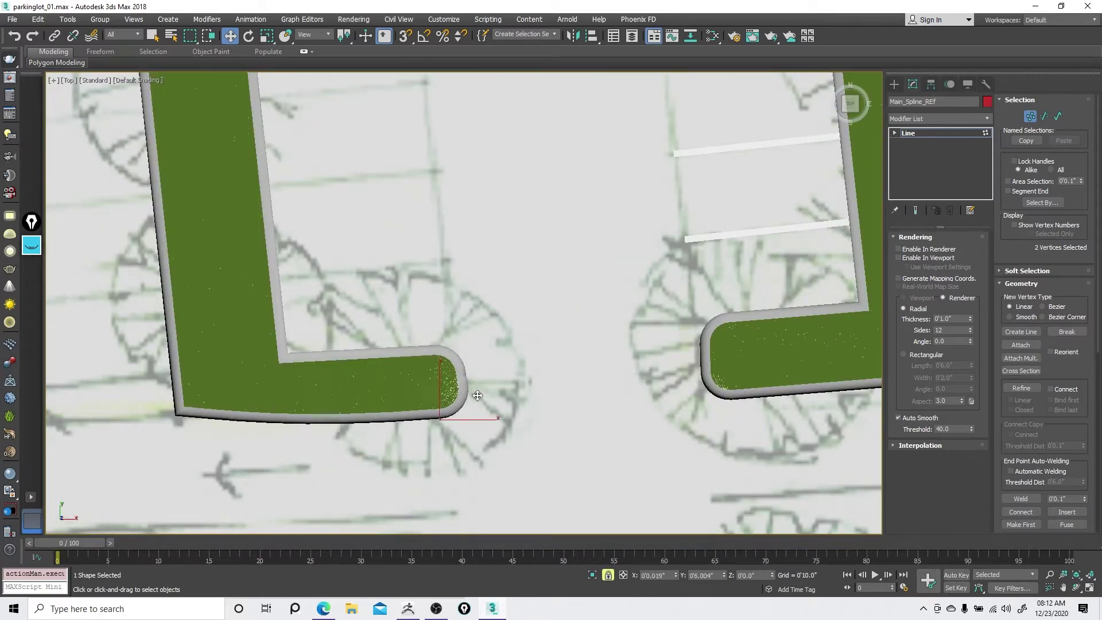
{"action": "scroll", "coordinate": [488, 364], "scroll_direction": "up", "scroll_amount": 2}
{"action": "scroll", "coordinate": [491, 326], "scroll_direction": "down", "scroll_amount": 1}
{"action": "key", "text": "F3"}
{"action": "left_click_drag", "start_coordinate": [448, 442], "coordinate": [401, 466]}
{"action": "key", "text": "Delete"}
- Convert the remaining vertices at the lower bar's right end to Corner
{"action": "left_click", "coordinate": [422, 338]}
{"action": "right_click", "coordinate": [447, 369]}
{"action": "left_click", "coordinate": [435, 304]}
- Move the bottom corner vertex at the lower bar's right end slightly upward toward the island outline on the plan
{"action": "left_click", "coordinate": [422, 338]}
{"action": "key", "text": "space"}
{"action": "key", "text": "F3"}
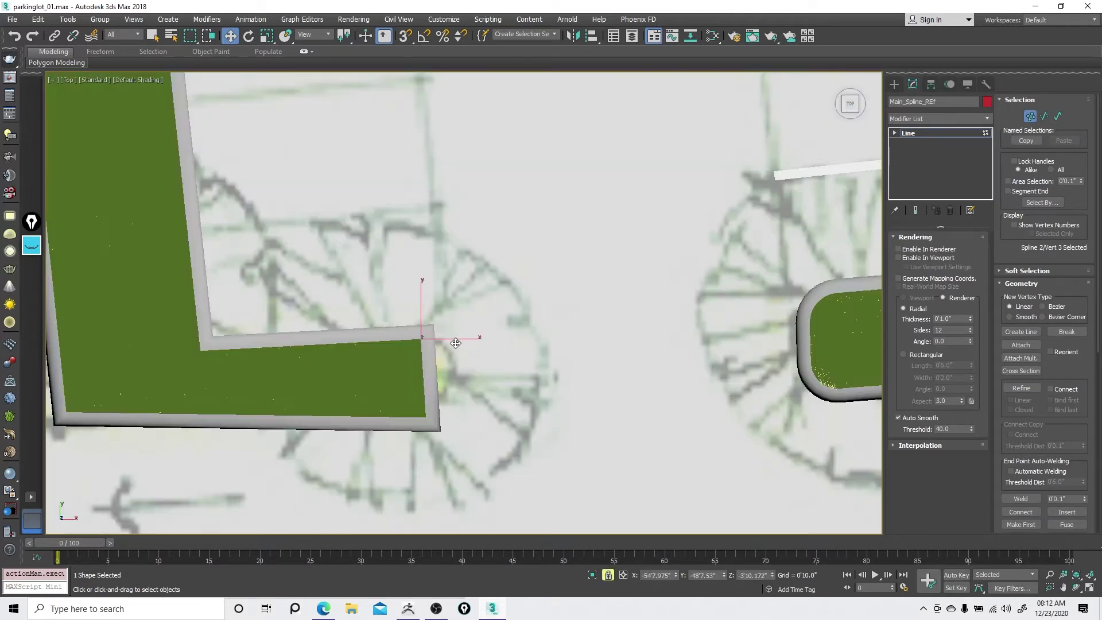
{"action": "key", "text": "space"}
{"action": "left_click", "coordinate": [426, 417]}
{"action": "key", "text": "space"}
{"action": "mouse_move", "coordinate": [444, 406]}
{"action": "left_mouse_down"}
{"action": "mouse_move", "coordinate": [434, 364]}
{"action": "mouse_move", "coordinate": [434, 388]}
{"action": "left_mouse_up"}
- Shift both right-end vertices of the lower bar outward to the right, and nudge the bottom one slightly up
{"action": "key", "text": "space"}
{"action": "left_click_drag", "start_coordinate": [483, 285], "coordinate": [382, 456]}
{"action": "key", "text": "space"}
{"action": "left_click_drag", "start_coordinate": [447, 362], "coordinate": [479, 362]}
{"action": "key", "text": "space"}
{"action": "left_click", "coordinate": [450, 403]}
{"action": "key", "text": "space"}
{"action": "left_click_drag", "start_coordinate": [476, 403], "coordinate": [476, 394]}
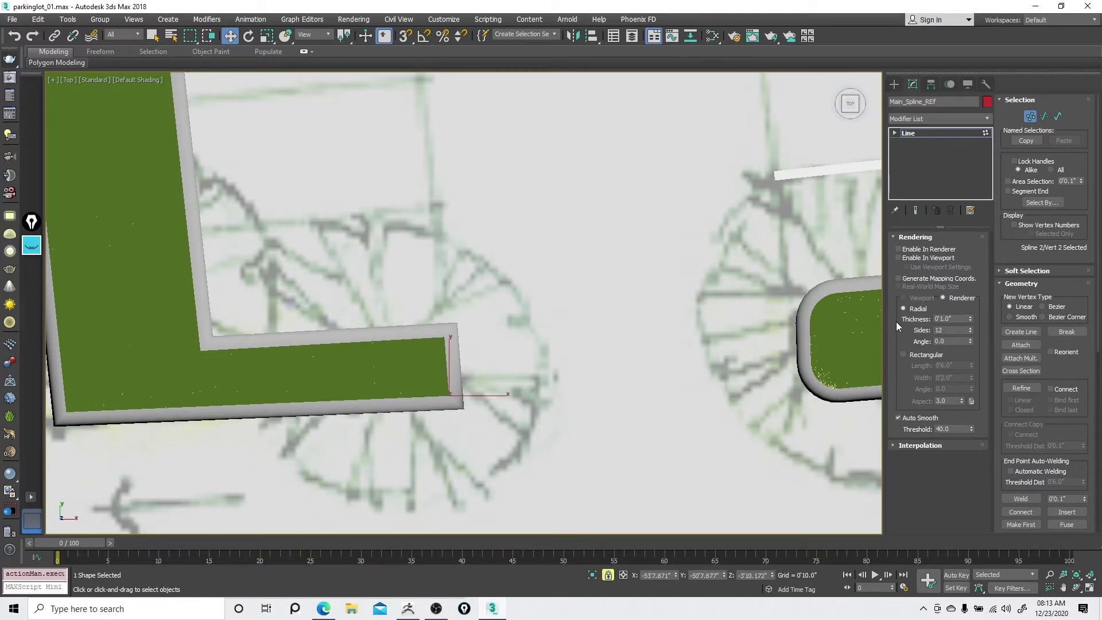
- Fillet both corners at the lower bar's right end and leave vertex editing
{"action": "scroll", "coordinate": [1076, 377], "scroll_direction": "down", "scroll_amount": 5}
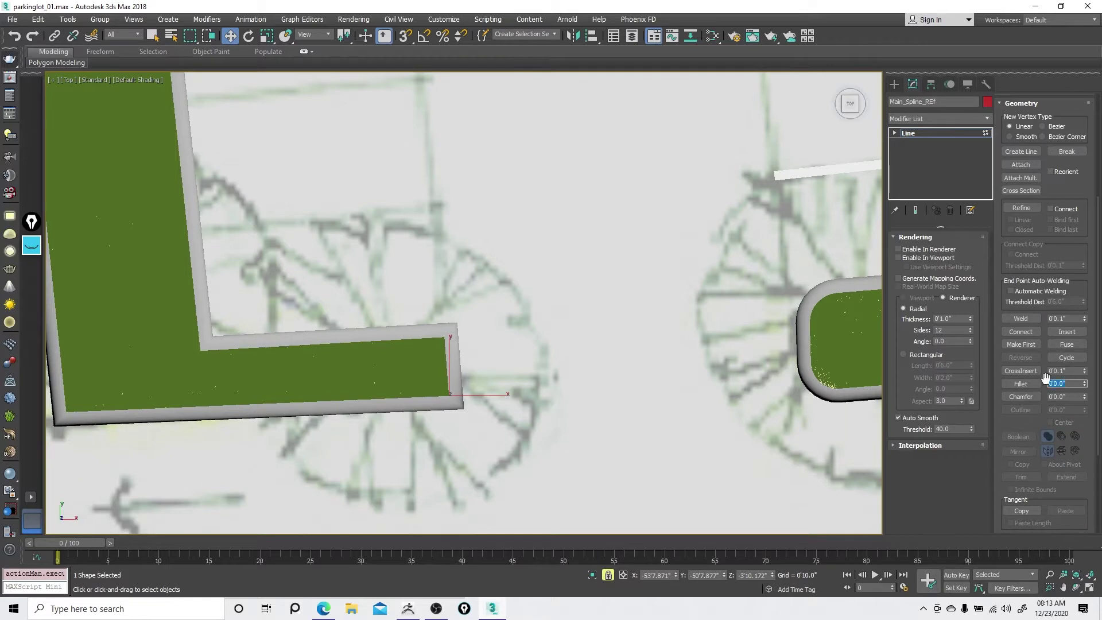
{"action": "key", "text": "Return"}
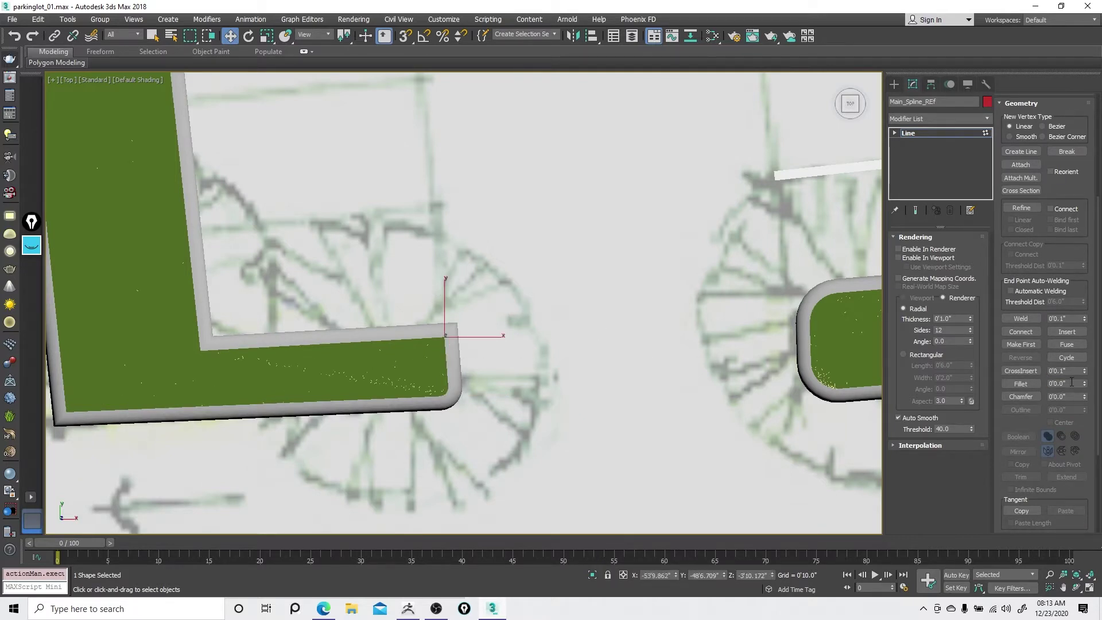
{"action": "right_click", "coordinate": [522, 345]}
{"action": "left_click", "coordinate": [508, 332]}
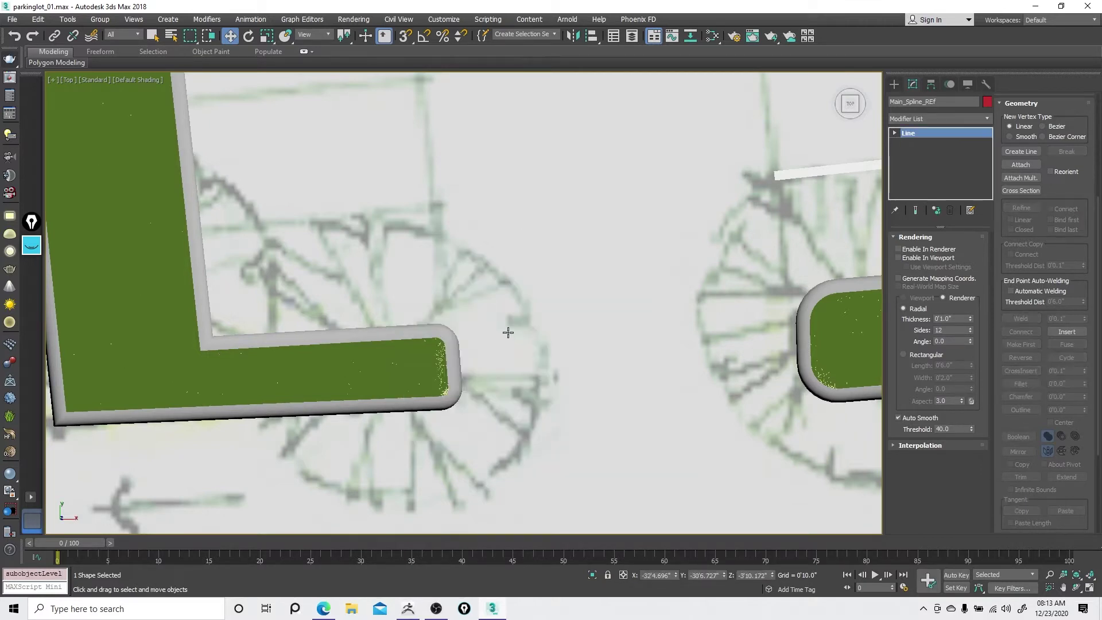
- Try to nudge the lower rounded-corner vertex at the left island's upper bar horizontally toward the outline on the plan
{"action": "scroll", "coordinate": [508, 332], "scroll_direction": "down", "scroll_amount": 2}
{"action": "key", "text": "F4"}
{"action": "scroll", "coordinate": [507, 242], "scroll_direction": "down", "scroll_amount": 2}
{"action": "middle_click_drag", "start_coordinate": [461, 163], "coordinate": [455, 315]}
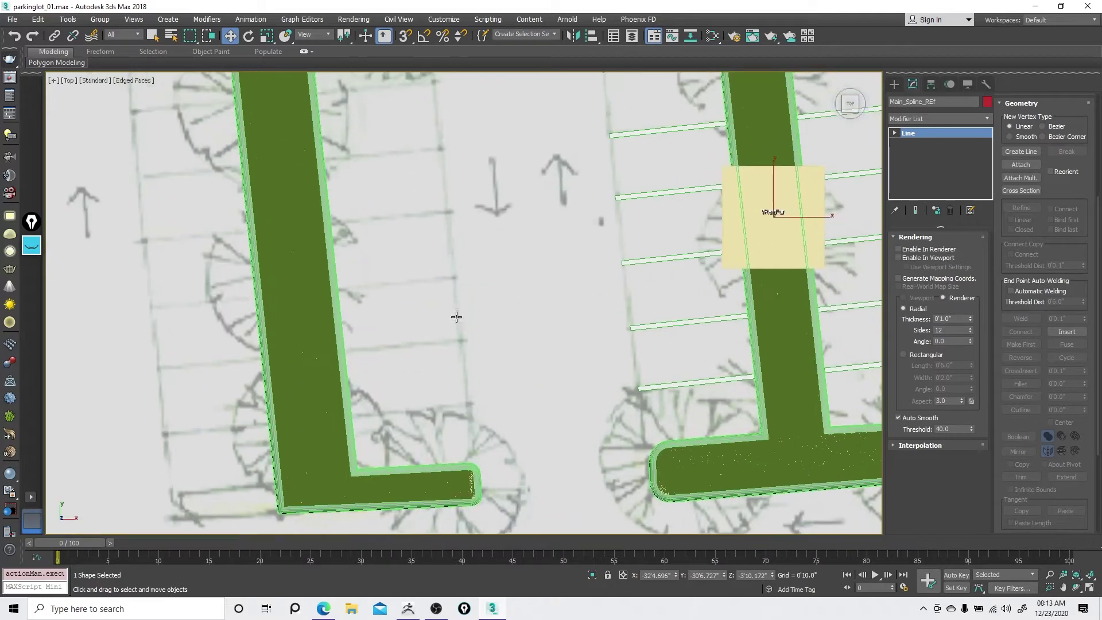
{"action": "middle_click_drag", "start_coordinate": [451, 140], "coordinate": [476, 260]}
{"action": "middle_click_drag", "start_coordinate": [466, 162], "coordinate": [474, 248]}
{"action": "scroll", "coordinate": [474, 249], "scroll_direction": "up", "scroll_amount": 4}
{"action": "right_click", "coordinate": [522, 225]}
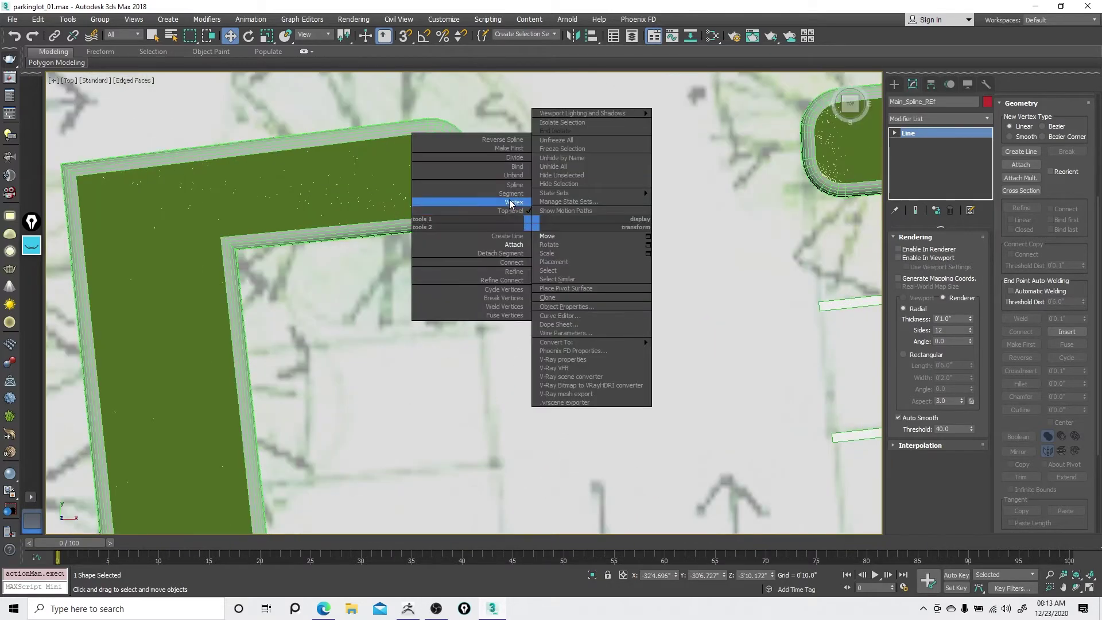
{"action": "left_click", "coordinate": [486, 195]}
{"action": "left_click", "coordinate": [434, 217]}
{"action": "key", "text": "space"}
{"action": "mouse_move", "coordinate": [490, 210]}
{"action": "left_mouse_down"}
{"action": "mouse_move", "coordinate": [462, 208]}
{"action": "mouse_move", "coordinate": [460, 192]}
{"action": "mouse_move", "coordinate": [488, 210]}
{"action": "left_mouse_up"}
{"action": "key", "text": "space"}
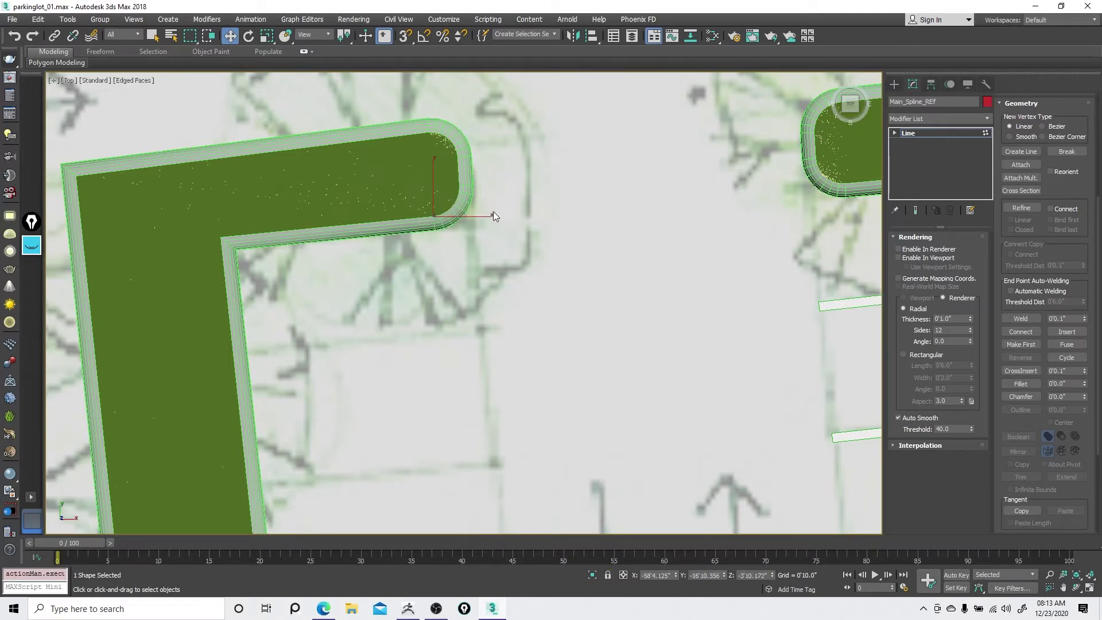
- Leave vertex editing and view the generated islands in shaded perspective
{"action": "key", "text": "F3"}
{"action": "scroll", "coordinate": [492, 211], "scroll_direction": "down", "scroll_amount": 5}
{"action": "key", "text": "f"}
{"action": "key", "text": "p"}
{"action": "middle_click_drag", "start_coordinate": [532, 287], "coordinate": [497, 326], "text": "alt"}
{"action": "scroll", "coordinate": [498, 326], "scroll_direction": "down", "scroll_amount": 3}
{"action": "right_click", "coordinate": [497, 326]}
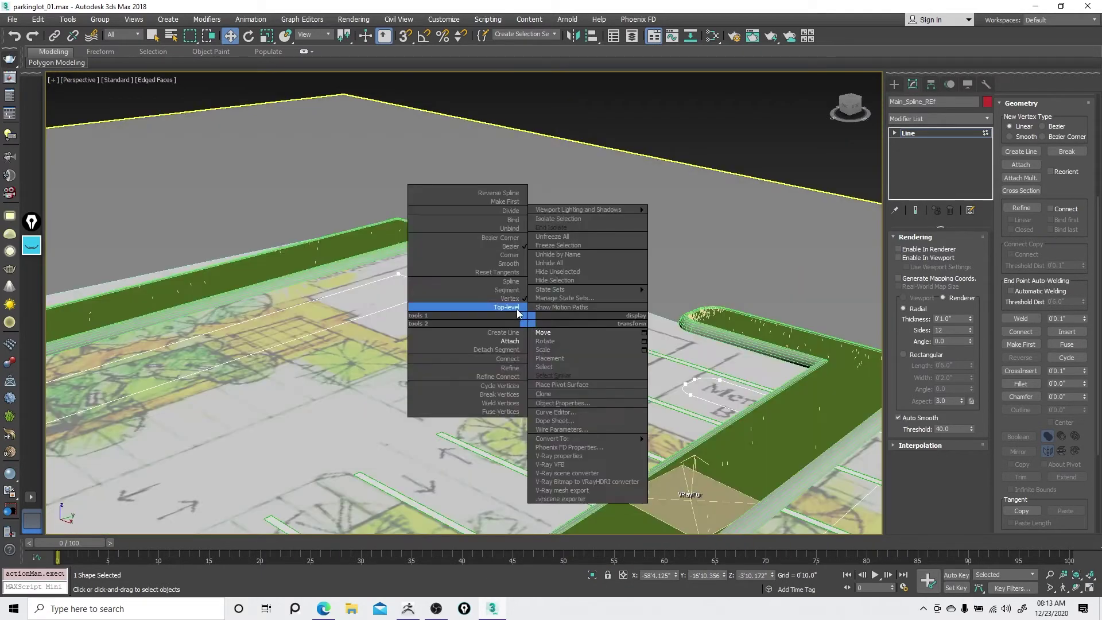
{"action": "left_click", "coordinate": [516, 304]}
- Turn off see-through display for the large ground plane
{"action": "scroll", "coordinate": [490, 333], "scroll_direction": "down", "scroll_amount": 5}
{"action": "right_click", "coordinate": [489, 334]}
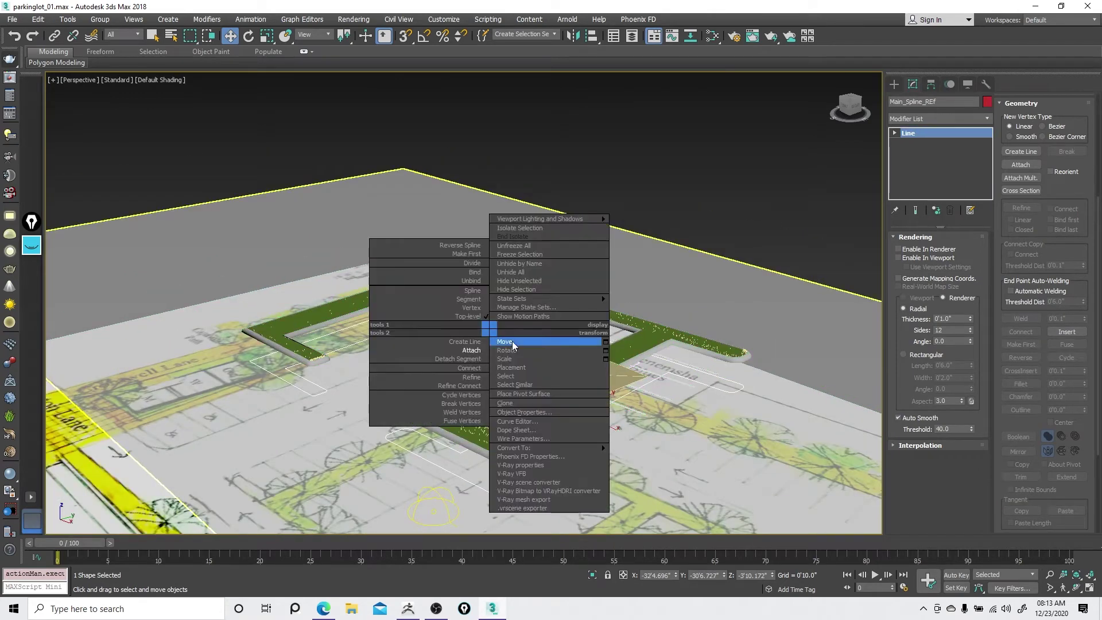
{"action": "left_click", "coordinate": [516, 336]}
{"action": "scroll", "coordinate": [518, 394], "scroll_direction": "up", "scroll_amount": 3}
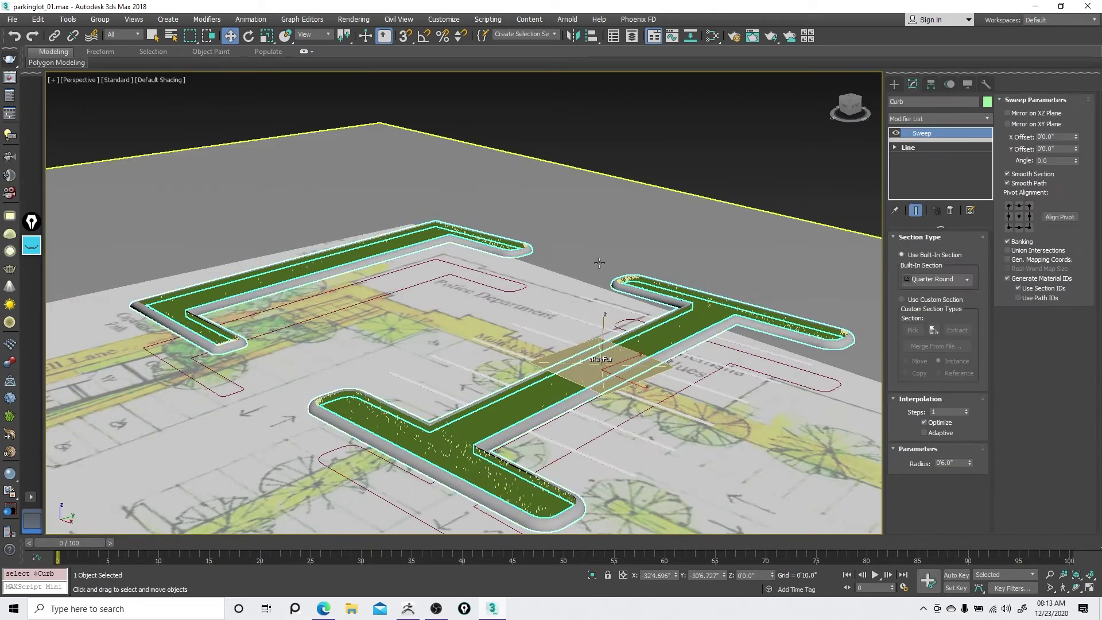
{"action": "left_click", "coordinate": [594, 206]}
{"action": "key", "text": "alt+x"}
{"action": "right_click", "coordinate": [609, 260]}
{"action": "left_click", "coordinate": [619, 271]}
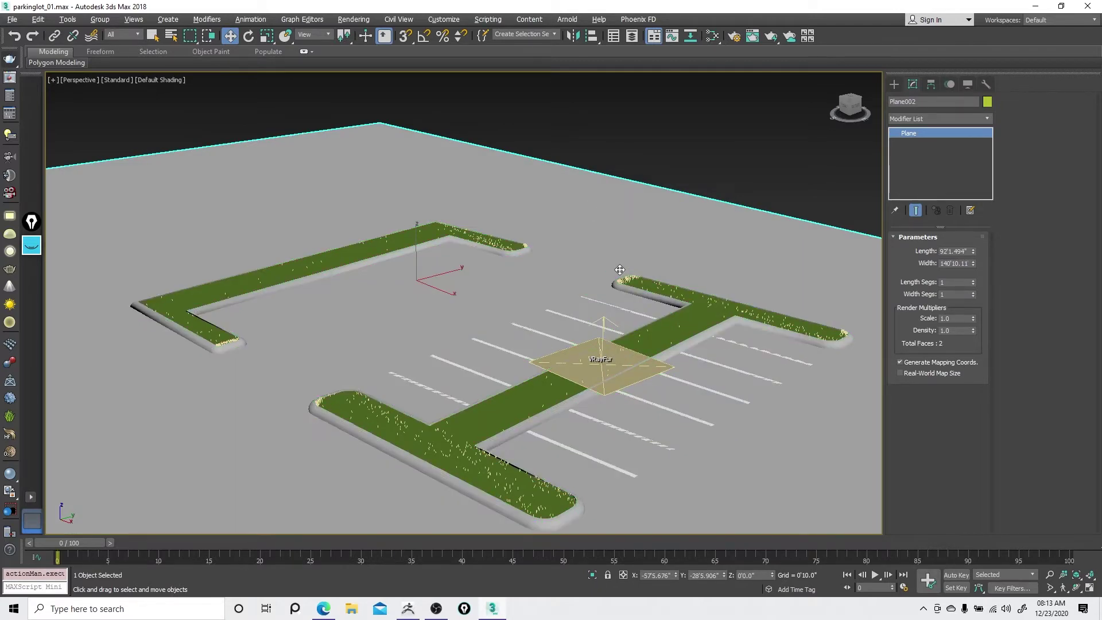
{"action": "right_click", "coordinate": [621, 269]}
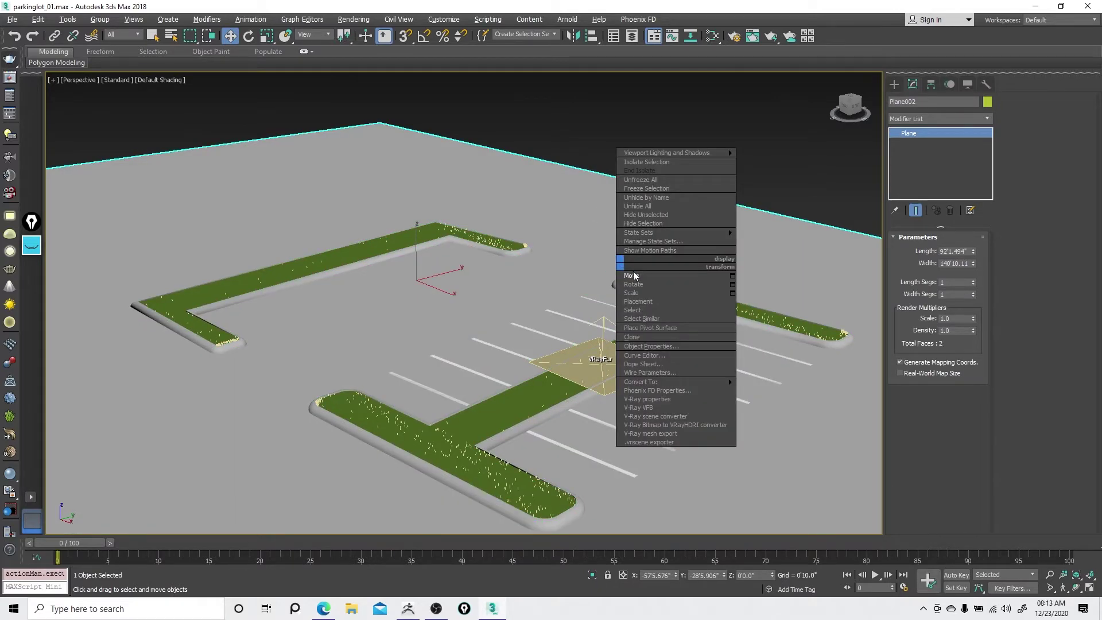
{"action": "left_click", "coordinate": [634, 273]}
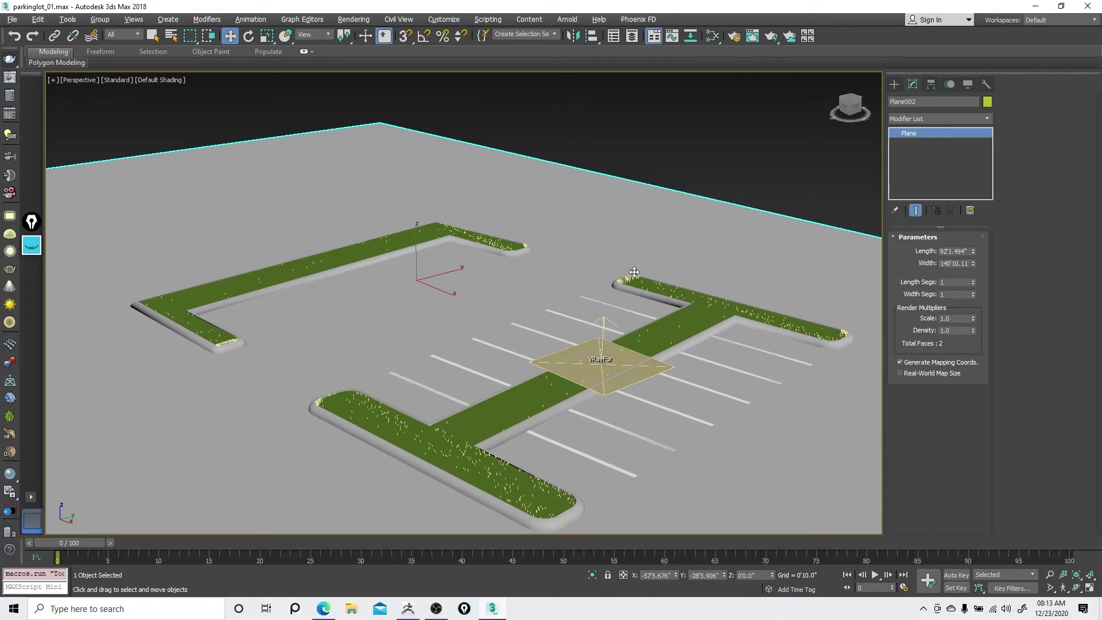
{"action": "right_click", "coordinate": [633, 258]}
{"action": "left_click", "coordinate": [649, 266]}
{"action": "scroll", "coordinate": [452, 381], "scroll_direction": "up", "scroll_amount": 2}
{"action": "right_click", "coordinate": [451, 380]}
{"action": "left_click", "coordinate": [473, 393]}
{"action": "middle_click_drag", "start_coordinate": [629, 435], "coordinate": [611, 269]}
- Select the segments of the I-shaped island's lower bar in the reference spline and copy them into the empty area to the right
{"action": "key", "text": "F3"}
{"action": "key", "text": "F3"}
{"action": "scroll", "coordinate": [585, 408], "scroll_direction": "down", "scroll_amount": 2}
{"action": "key", "text": "F3"}
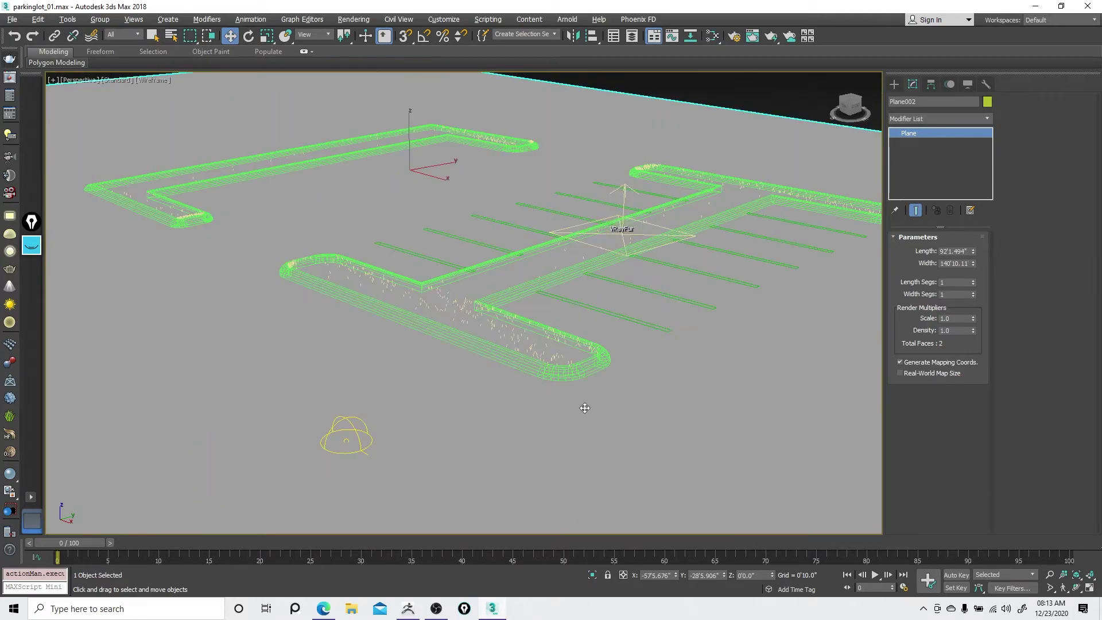
{"action": "left_click", "coordinate": [586, 428]}
{"action": "scroll", "coordinate": [622, 364], "scroll_direction": "down", "scroll_amount": 3}
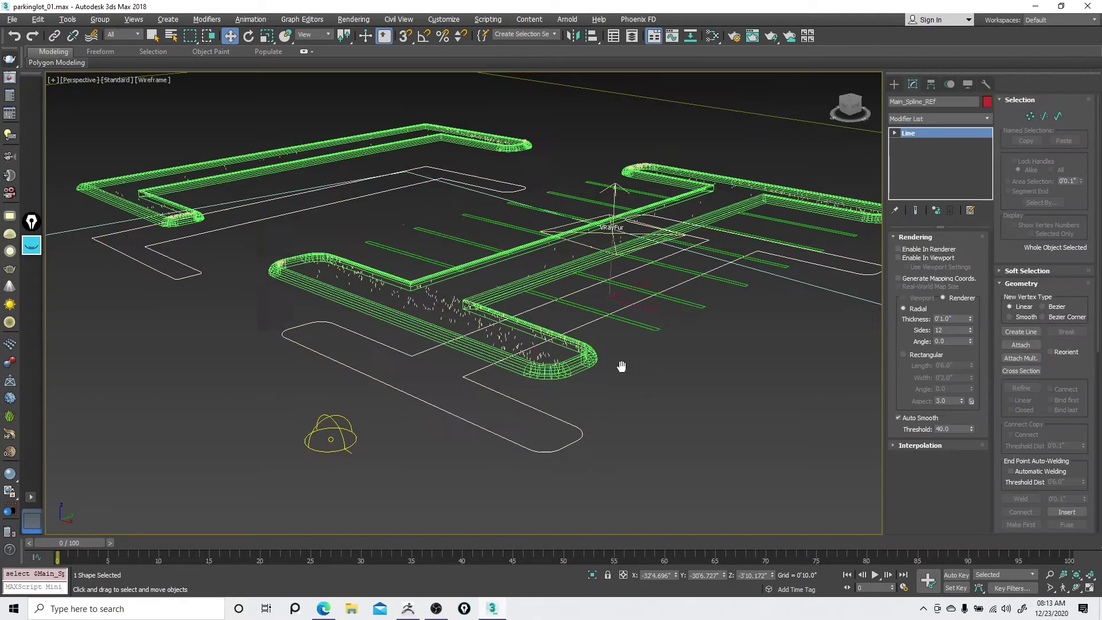
{"action": "middle_click_drag", "start_coordinate": [560, 372], "coordinate": [613, 355], "text": "alt"}
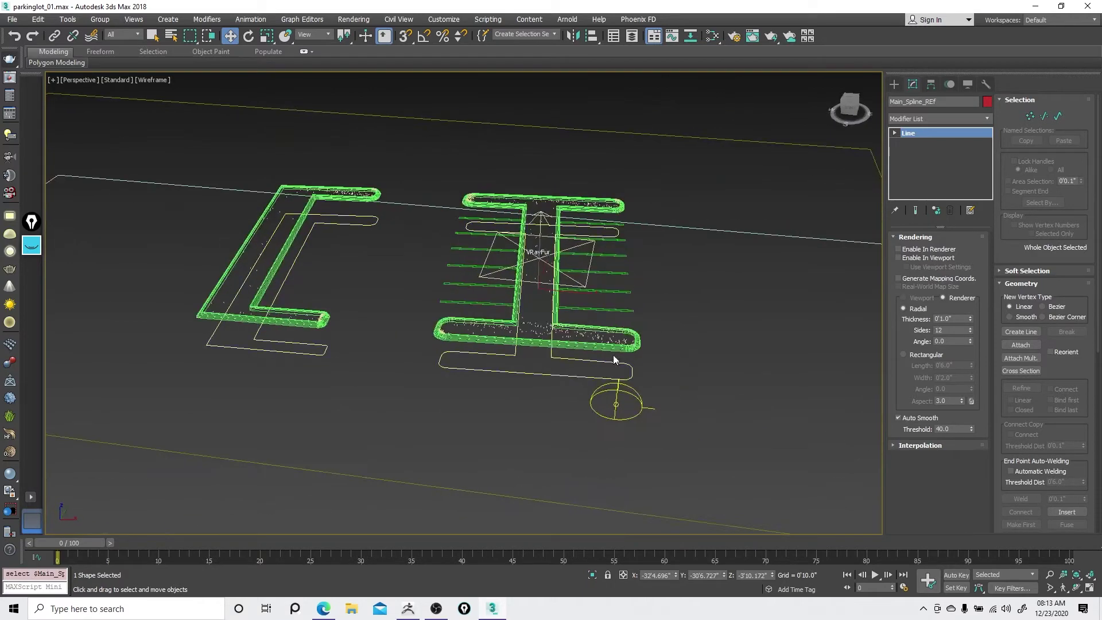
{"action": "right_click", "coordinate": [611, 352]}
{"action": "left_click", "coordinate": [591, 325]}
{"action": "left_click_drag", "start_coordinate": [391, 405], "coordinate": [665, 351]}
{"action": "scroll", "coordinate": [631, 350], "scroll_direction": "up", "scroll_amount": 4}
{"action": "mouse_move", "coordinate": [438, 350]}
{"action": "left_mouse_down", "text": "shift"}
{"action": "mouse_move", "coordinate": [649, 361]}
{"action": "mouse_move", "coordinate": [688, 379]}
{"action": "left_mouse_up", "text": "shift"}
- Connect the two open end vertices on the copied bar's upper edge to close its outline
{"action": "right_click", "coordinate": [688, 378]}
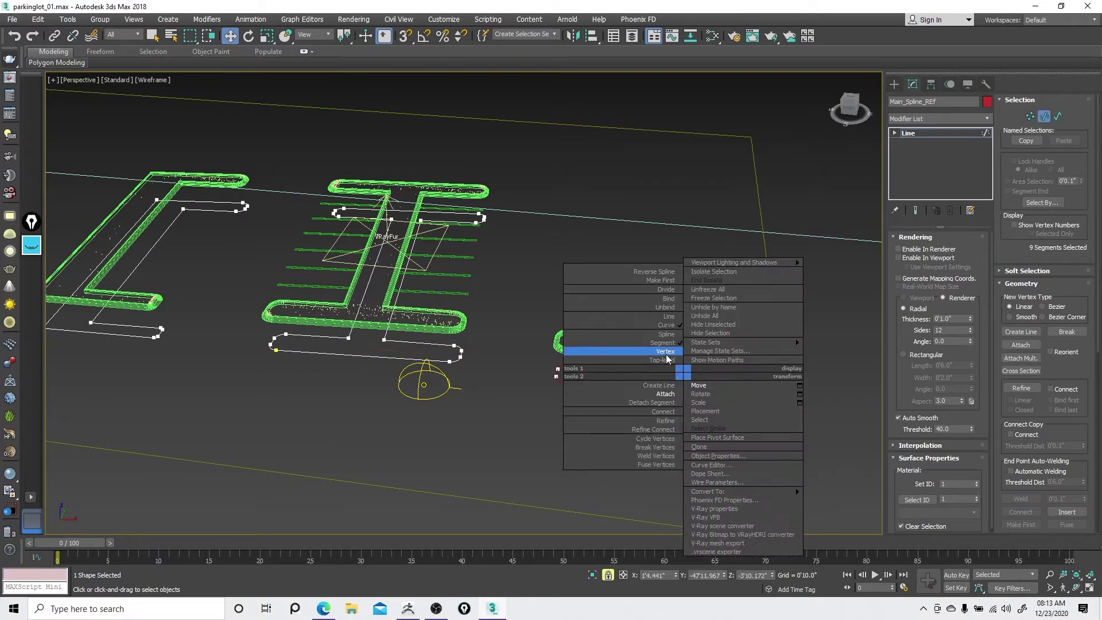
{"action": "left_click", "coordinate": [660, 356]}
{"action": "right_click", "coordinate": [655, 295]}
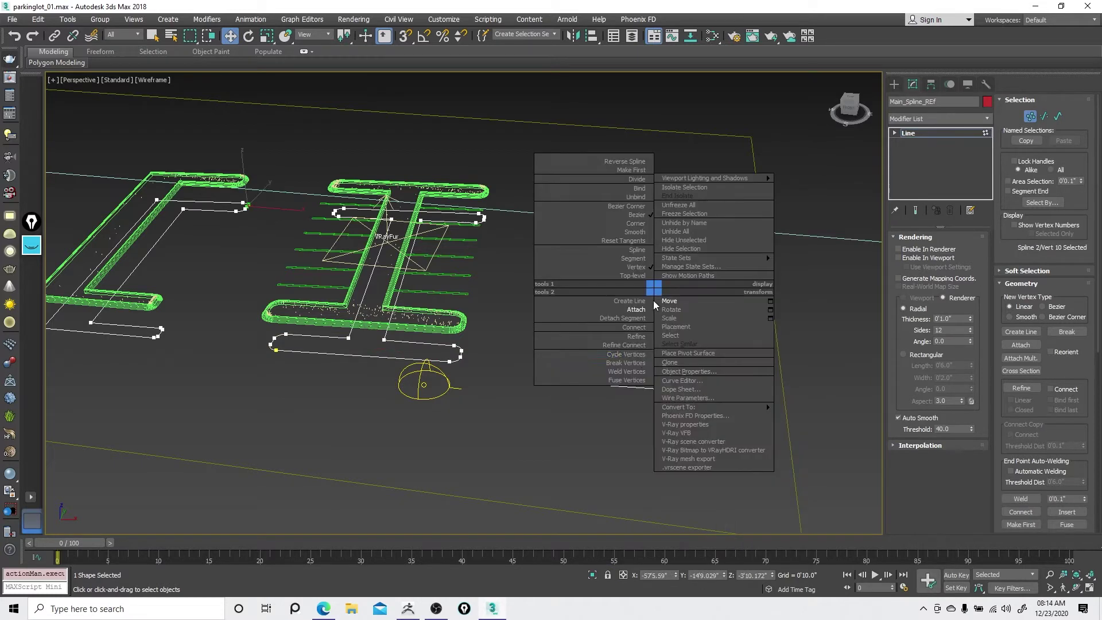
{"action": "left_click", "coordinate": [634, 327]}
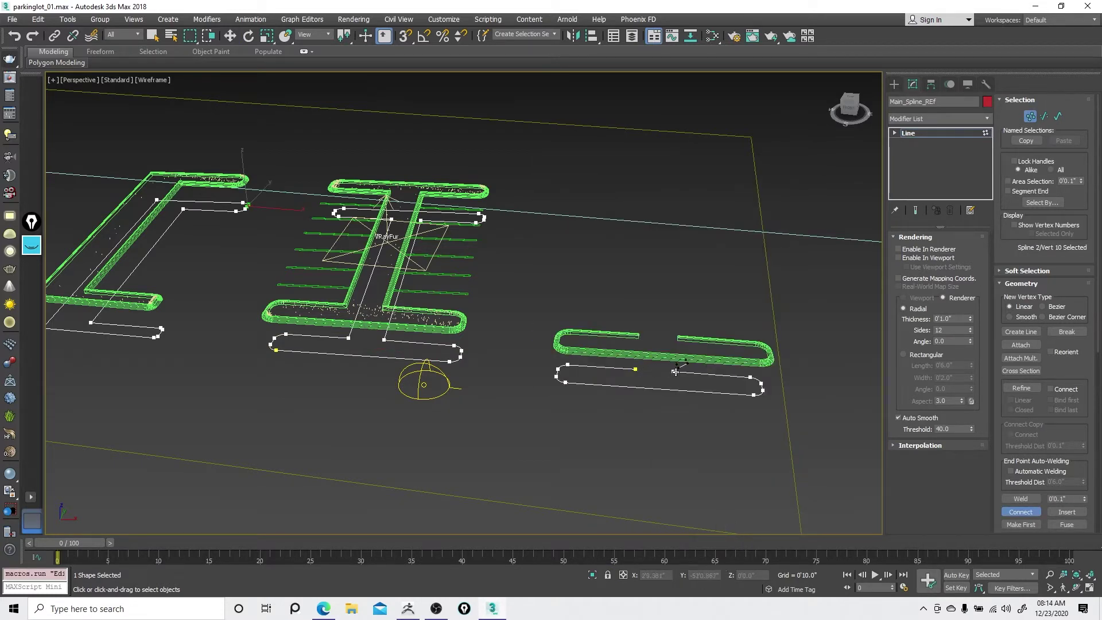
{"action": "left_click_drag", "start_coordinate": [635, 368], "coordinate": [635, 368]}
- Delete the two leftover vertices in the middle of the copied bar's upper edge and leave vertex editing
{"action": "right_click", "coordinate": [687, 330]}
{"action": "right_click", "coordinate": [687, 331]}
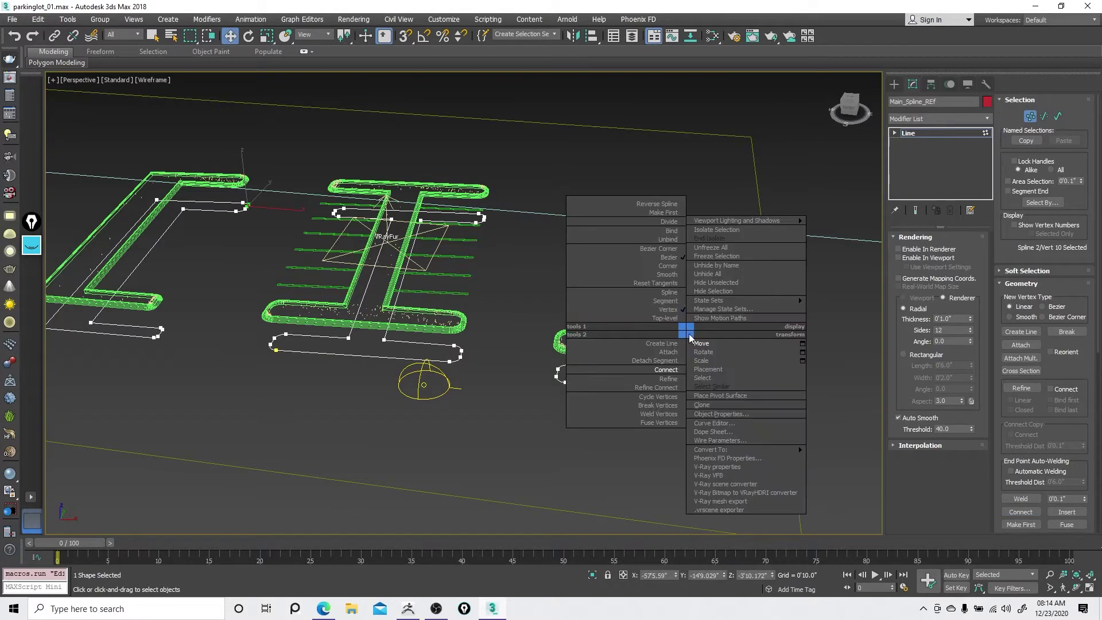
{"action": "left_click", "coordinate": [661, 312]}
{"action": "left_click_drag", "start_coordinate": [695, 342], "coordinate": [644, 388]}
{"action": "right_click", "coordinate": [681, 374]}
{"action": "left_click", "coordinate": [658, 363]}
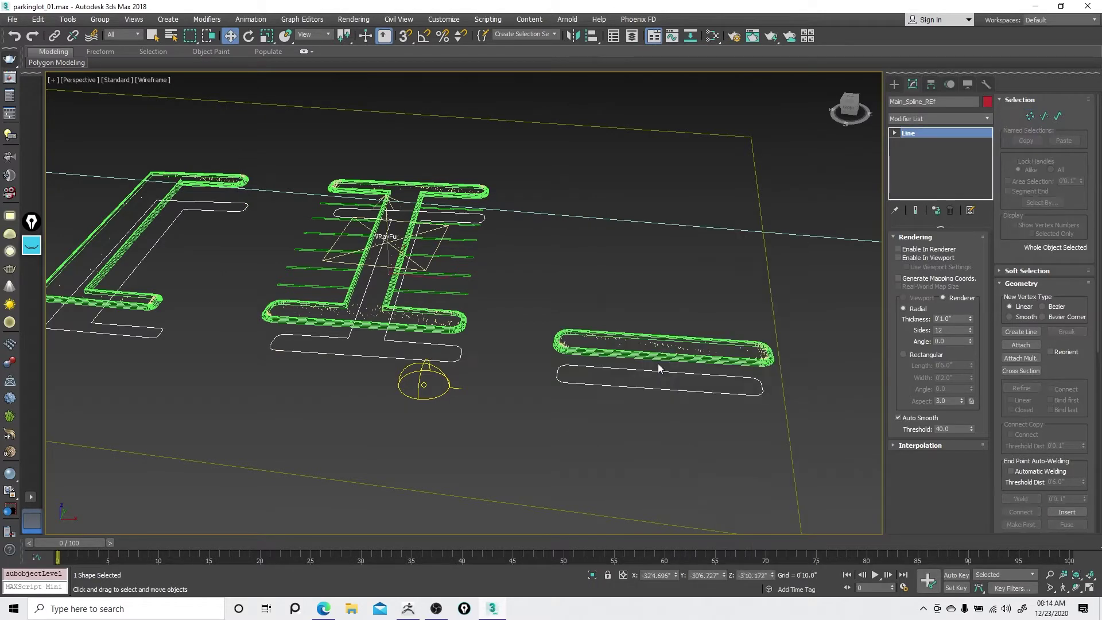
- Move the copied bar's spline in front of the I-shaped island as a separate island, and leave spline editing
{"action": "key", "text": "F3"}
{"action": "right_click", "coordinate": [658, 363]}
{"action": "left_click", "coordinate": [639, 354]}
{"action": "right_click", "coordinate": [684, 373]}
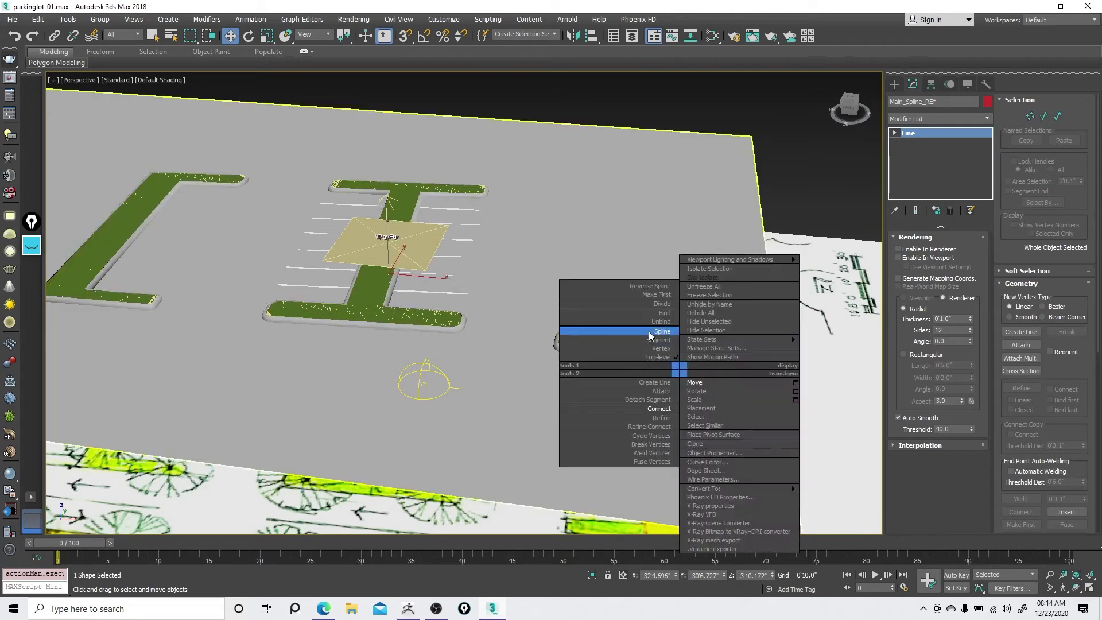
{"action": "left_click", "coordinate": [654, 331]}
{"action": "key", "text": "F3"}
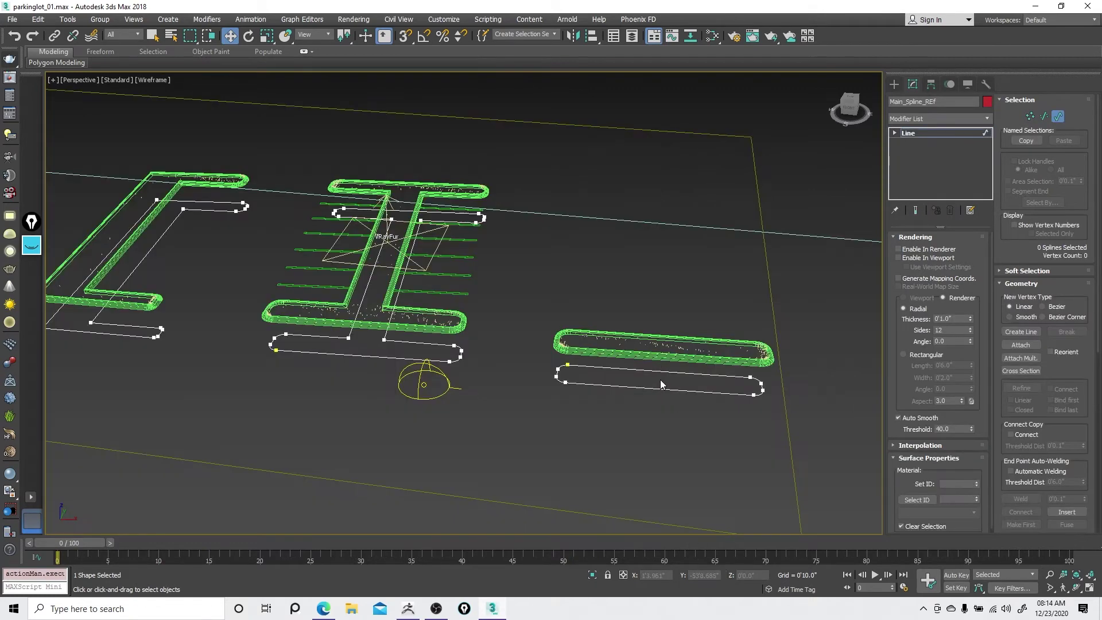
{"action": "left_click", "coordinate": [657, 376]}
{"action": "left_click_drag", "start_coordinate": [668, 373], "coordinate": [321, 464]}
{"action": "mouse_move", "coordinate": [522, 395]}
{"action": "middle_mouse_down", "text": "alt"}
{"action": "mouse_move", "coordinate": [536, 377]}
{"action": "mouse_move", "coordinate": [514, 349]}
{"action": "mouse_move", "coordinate": [533, 261]}
{"action": "middle_mouse_up", "text": "alt"}
{"action": "right_click", "coordinate": [519, 365]}
{"action": "left_click", "coordinate": [497, 353]}
{"action": "key", "text": "F3"}
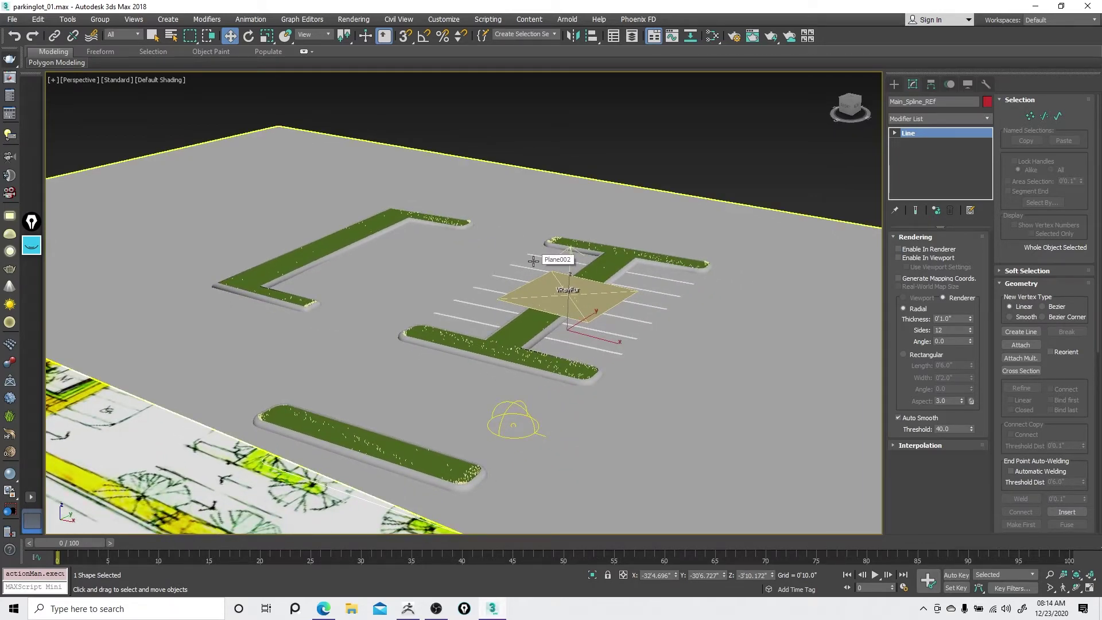
- In the top view, clone the I-shaped island's six right-hand stall lines as instances along the left island's inner edge
{"action": "right_click", "coordinate": [525, 256]}
{"action": "left_click", "coordinate": [501, 247]}
{"action": "key", "text": "t"}
{"action": "key", "text": "F3"}
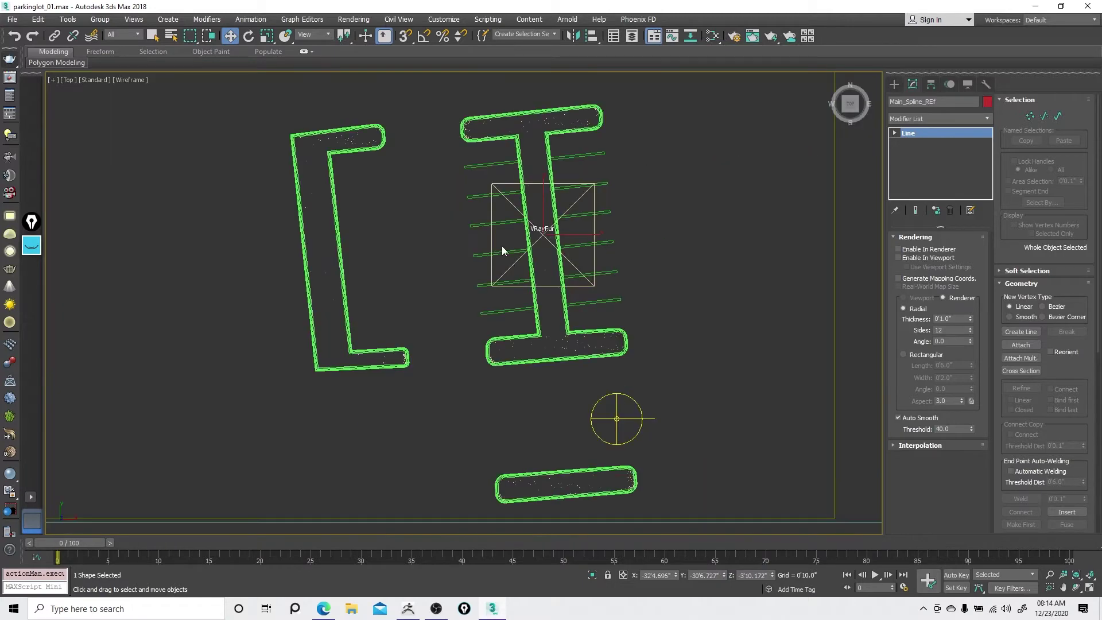
{"action": "left_click", "coordinate": [487, 163]}
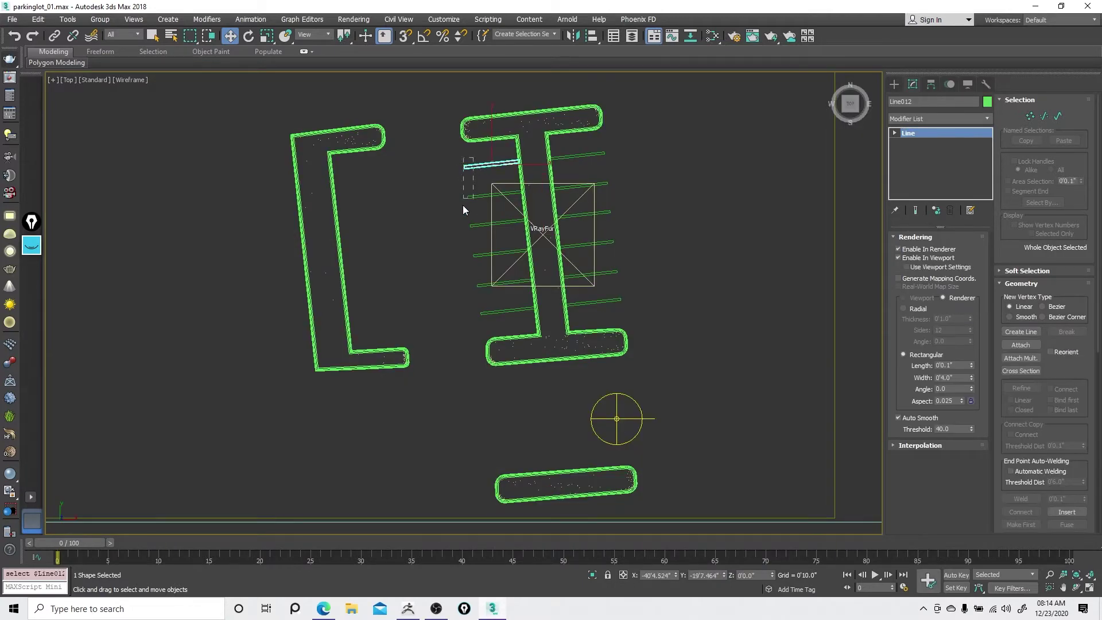
{"action": "left_click_drag", "start_coordinate": [449, 316], "coordinate": [449, 318]}
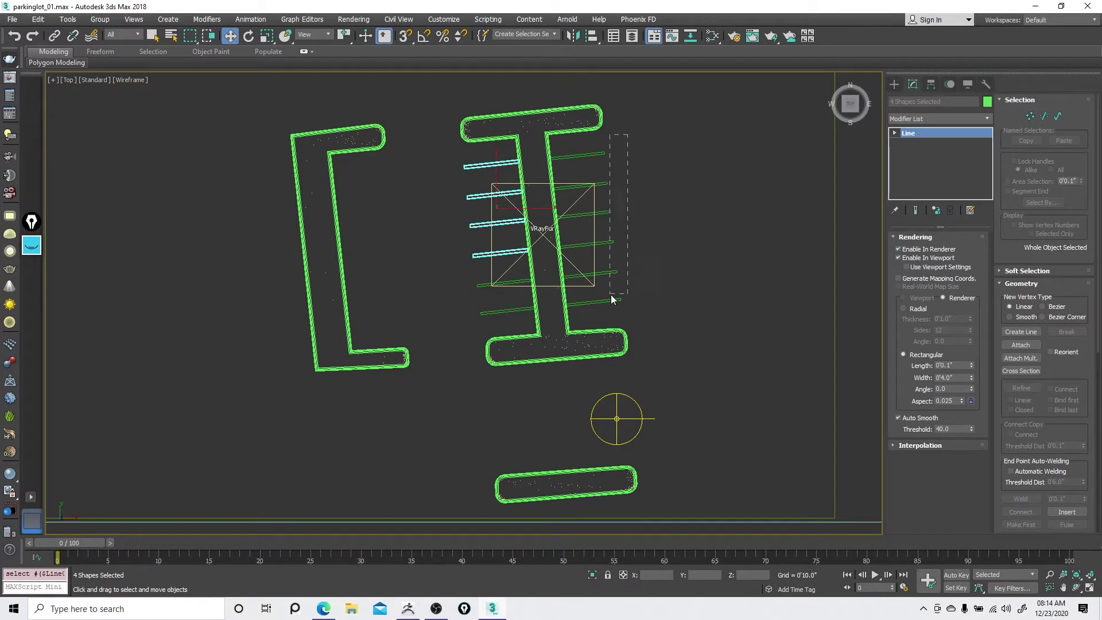
{"action": "left_click_drag", "start_coordinate": [612, 299], "coordinate": [612, 299]}
{"action": "left_click_drag", "start_coordinate": [610, 222], "coordinate": [396, 240]}
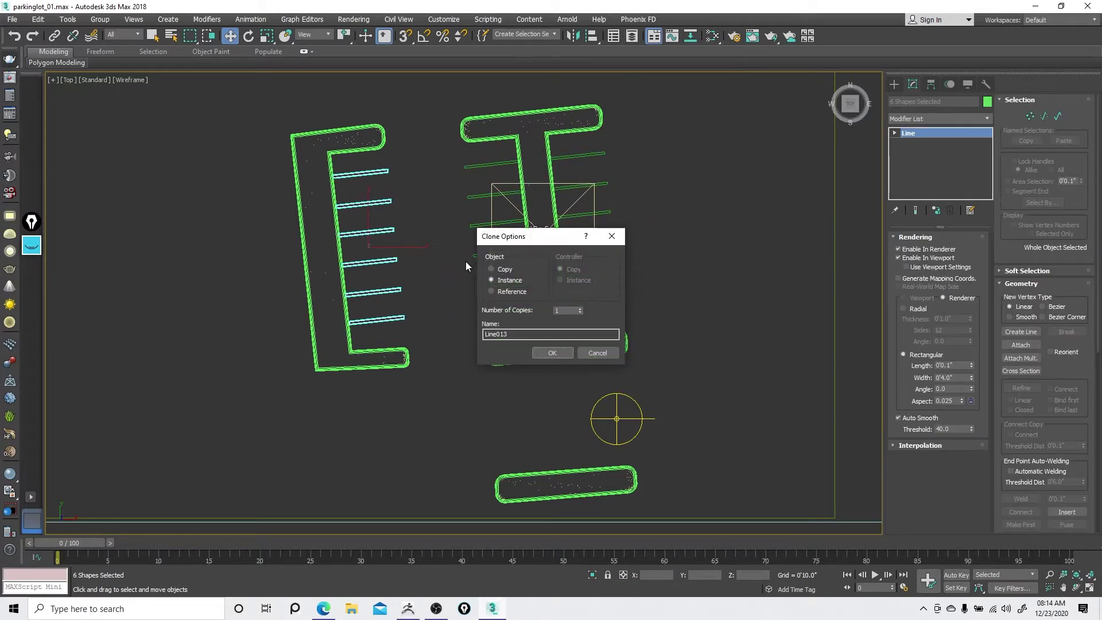
{"action": "left_click", "coordinate": [541, 353]}
- Examine the islands, cloned stall lines and reference spline in perspective, in both shaded and wireframe display
{"action": "left_click", "coordinate": [470, 295]}
{"action": "right_click", "coordinate": [473, 296]}
{"action": "left_click", "coordinate": [483, 306]}
{"action": "left_click", "coordinate": [606, 333]}
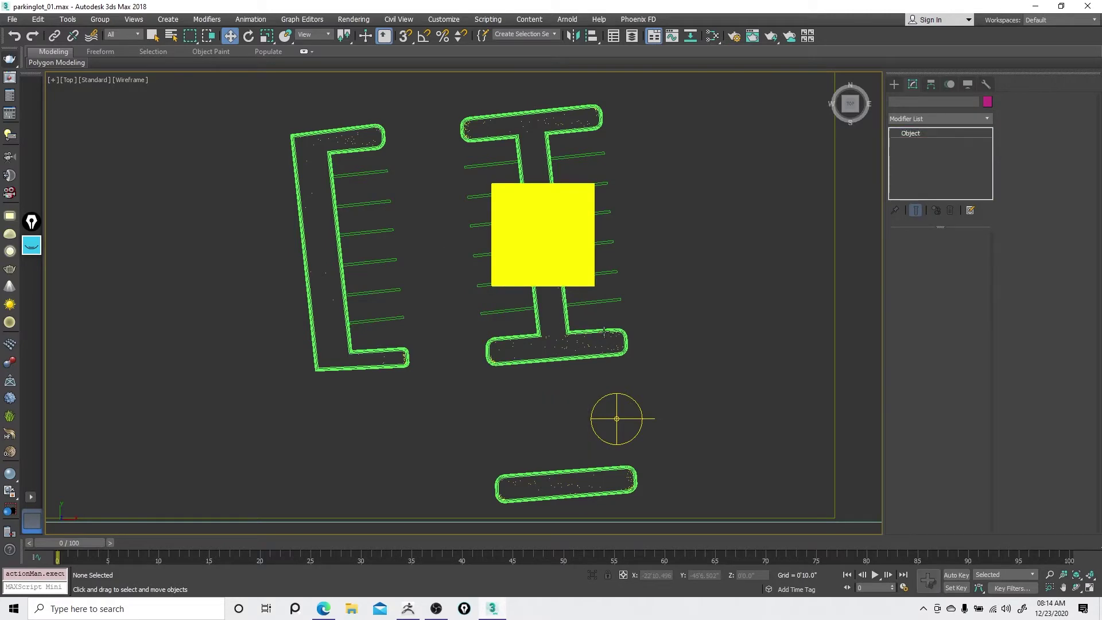
{"action": "key", "text": "p"}
{"action": "scroll", "coordinate": [539, 338], "scroll_direction": "up", "scroll_amount": 5}
{"action": "key", "text": "F3"}
{"action": "key", "text": "F3"}
{"action": "right_click", "coordinate": [447, 248]}
{"action": "left_click", "coordinate": [452, 252]}
{"action": "key", "text": "F4"}
{"action": "key", "text": "F3"}
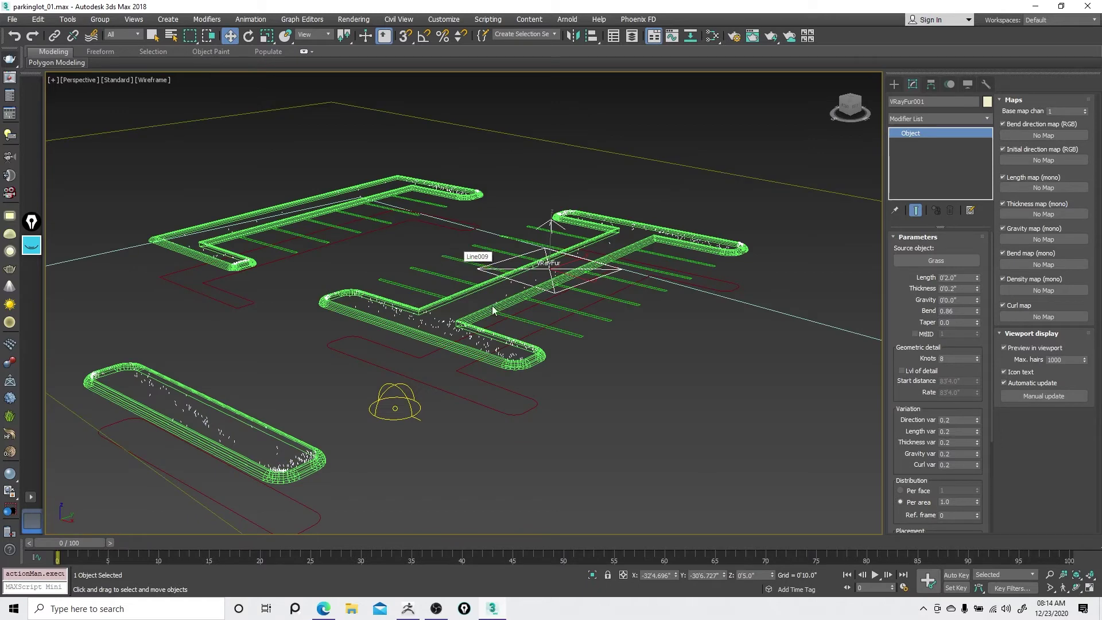
{"action": "left_click", "coordinate": [494, 381]}
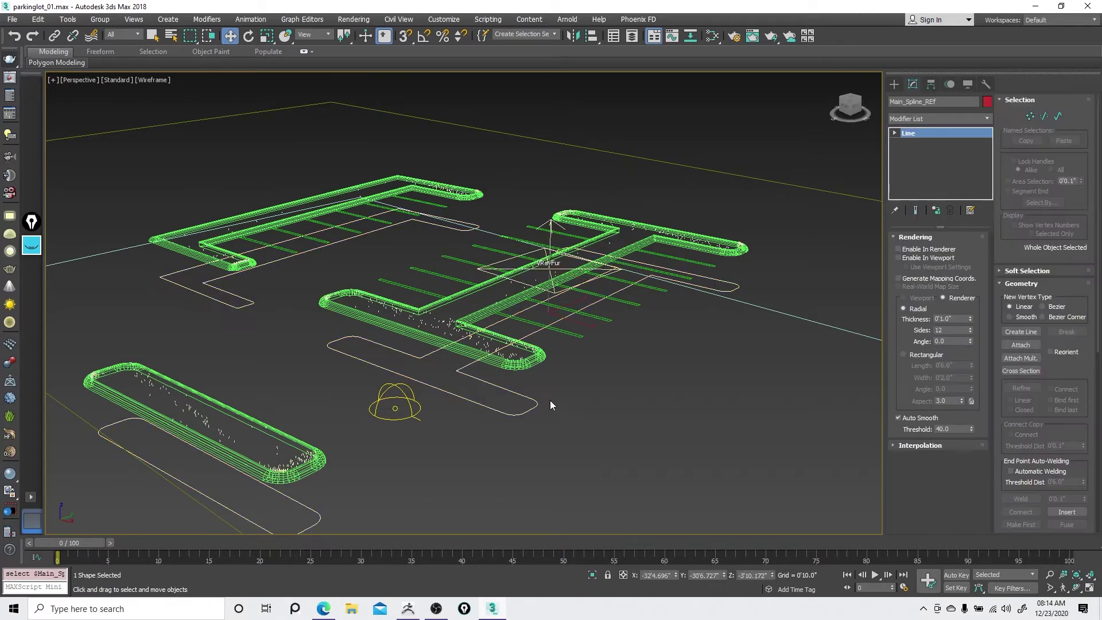
{"action": "scroll", "coordinate": [534, 384], "scroll_direction": "up", "scroll_amount": 5}
{"action": "key", "text": "F3"}
{"action": "scroll", "coordinate": [512, 370], "scroll_direction": "down", "scroll_amount": 5}
{"action": "key", "text": "F3"}
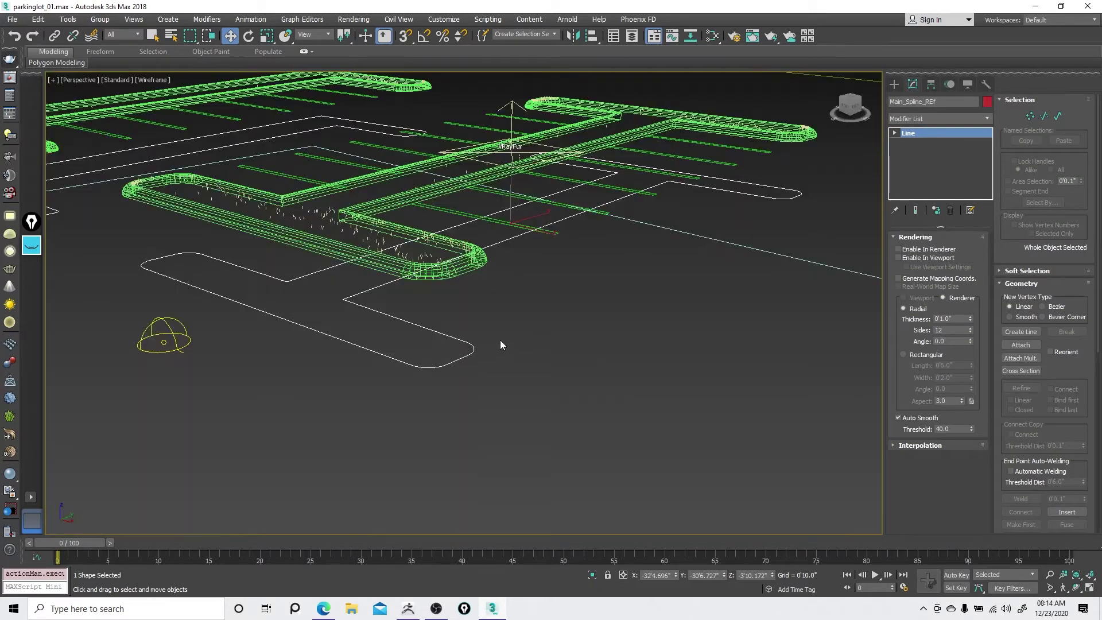
- Draw a rectangle about 30'9" long and 8'8" wide to the right of the I-shaped island in the top view
{"action": "key", "text": "t"}
{"action": "middle_click_drag", "start_coordinate": [575, 347], "coordinate": [452, 379]}
{"action": "right_click", "coordinate": [570, 276]}
{"action": "left_click", "coordinate": [580, 298]}
{"action": "right_click", "coordinate": [578, 293]}
{"action": "left_click", "coordinate": [591, 305]}
{"action": "left_click", "coordinate": [893, 84]}
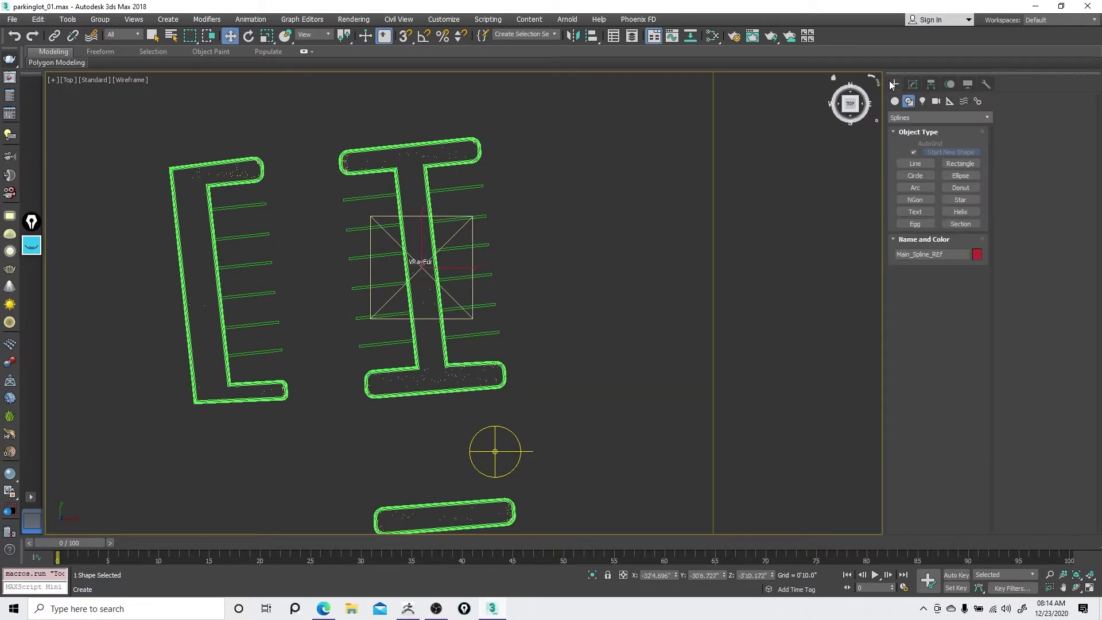
{"action": "left_click", "coordinate": [962, 164]}
{"action": "left_click_drag", "start_coordinate": [653, 159], "coordinate": [597, 358]}
{"action": "right_click", "coordinate": [631, 245]}
{"action": "key", "text": "p"}
{"action": "key", "text": "z"}
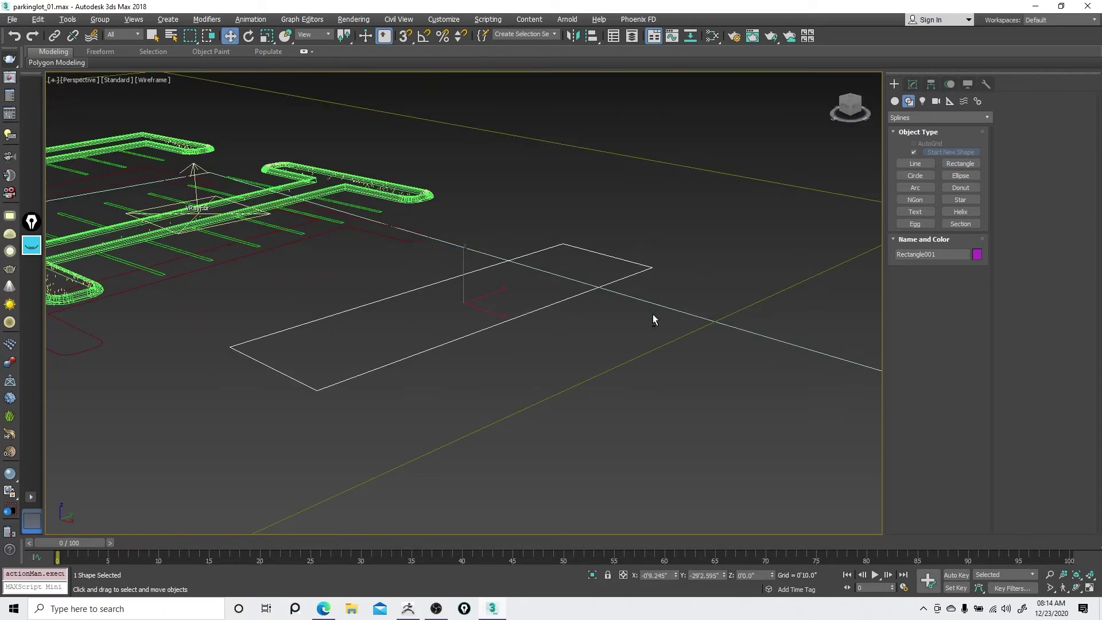
- Select the curb object and open its Sweep modifier settings for inspection
{"action": "scroll", "coordinate": [481, 361], "scroll_direction": "up", "scroll_amount": 3}
{"action": "scroll", "coordinate": [481, 361], "scroll_direction": "down", "scroll_amount": 3}
{"action": "middle_click_drag", "start_coordinate": [481, 360], "coordinate": [375, 360]}
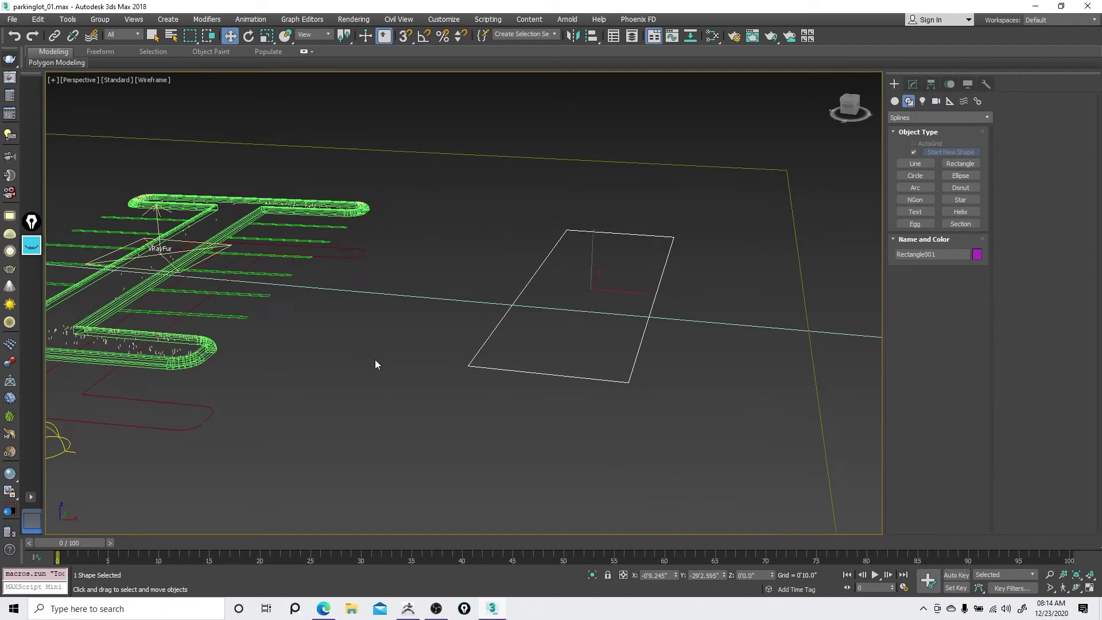
{"action": "left_click", "coordinate": [204, 356]}
{"action": "right_click", "coordinate": [248, 346]}
{"action": "key", "text": "F3"}
{"action": "right_click", "coordinate": [563, 302]}
{"action": "left_click", "coordinate": [576, 308]}
{"action": "left_click", "coordinate": [591, 379]}
{"action": "key", "text": "F3"}
{"action": "left_click", "coordinate": [210, 413]}
{"action": "left_click", "coordinate": [212, 414]}
{"action": "left_click", "coordinate": [912, 84]}
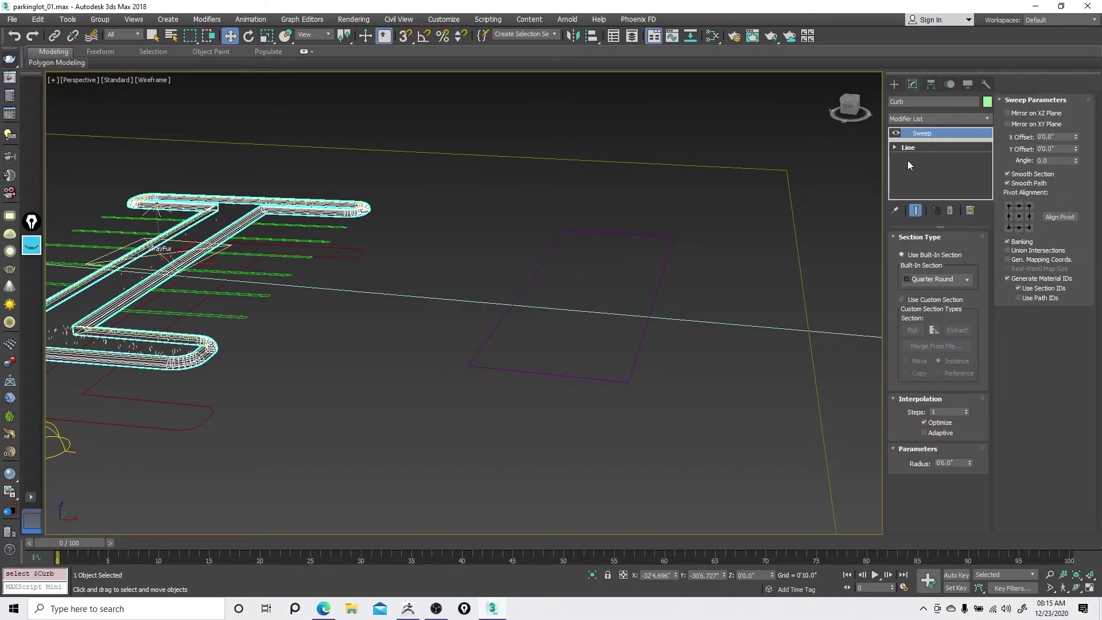
- Clone the new rectangle beside the I-shaped island as a reference and name the clone Curb
{"action": "left_click", "coordinate": [662, 253]}
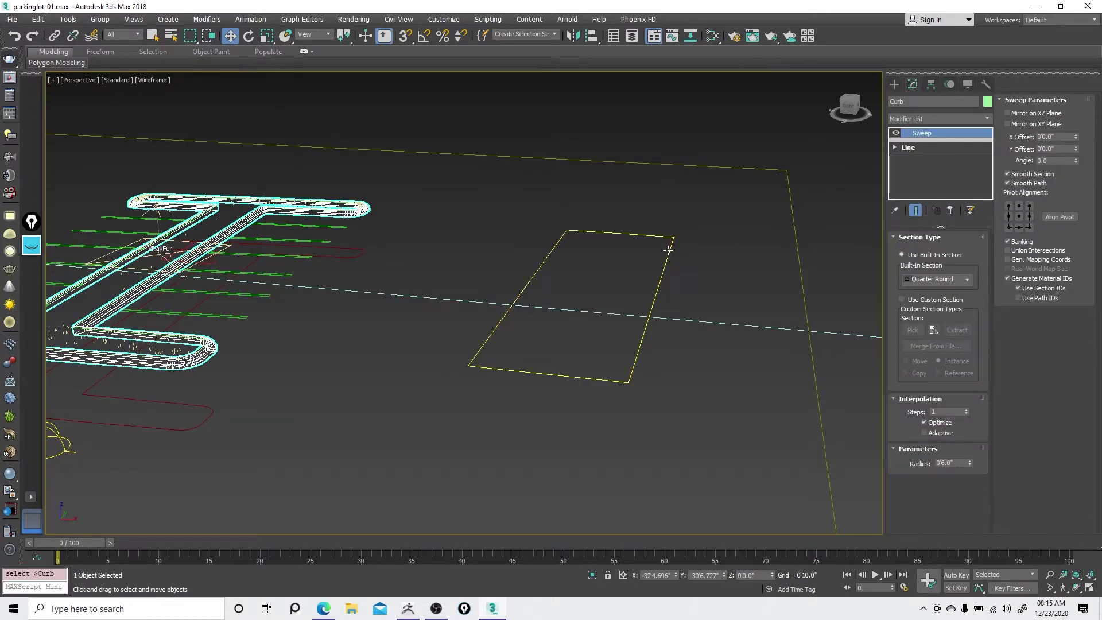
{"action": "right_click", "coordinate": [664, 219]}
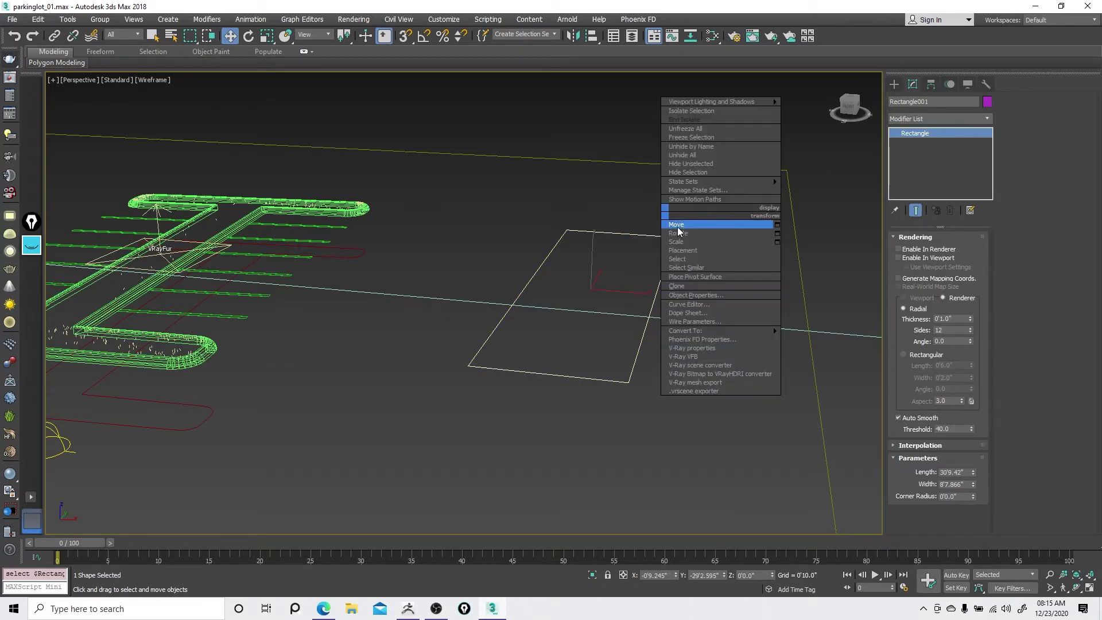
{"action": "left_click", "coordinate": [676, 226]}
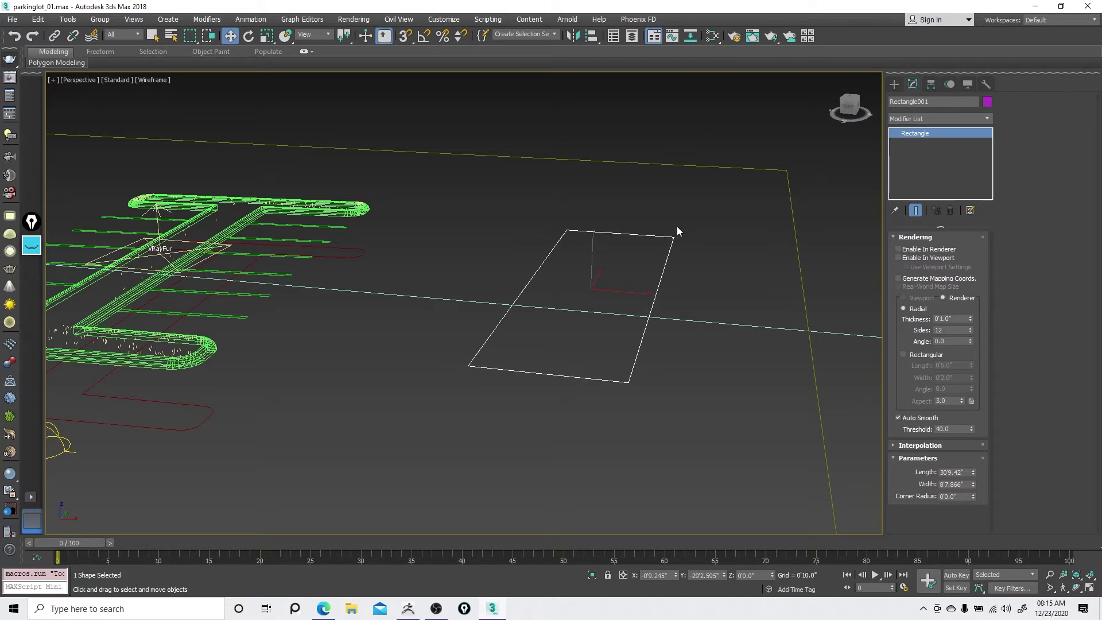
{"action": "right_click", "coordinate": [676, 226]}
{"action": "left_click", "coordinate": [696, 236]}
{"action": "right_click", "coordinate": [697, 236]}
{"action": "left_click", "coordinate": [705, 254]}
{"action": "right_click", "coordinate": [677, 243]}
{"action": "left_click", "coordinate": [697, 254]}
{"action": "right_click", "coordinate": [666, 251]}
{"action": "left_click", "coordinate": [683, 261]}
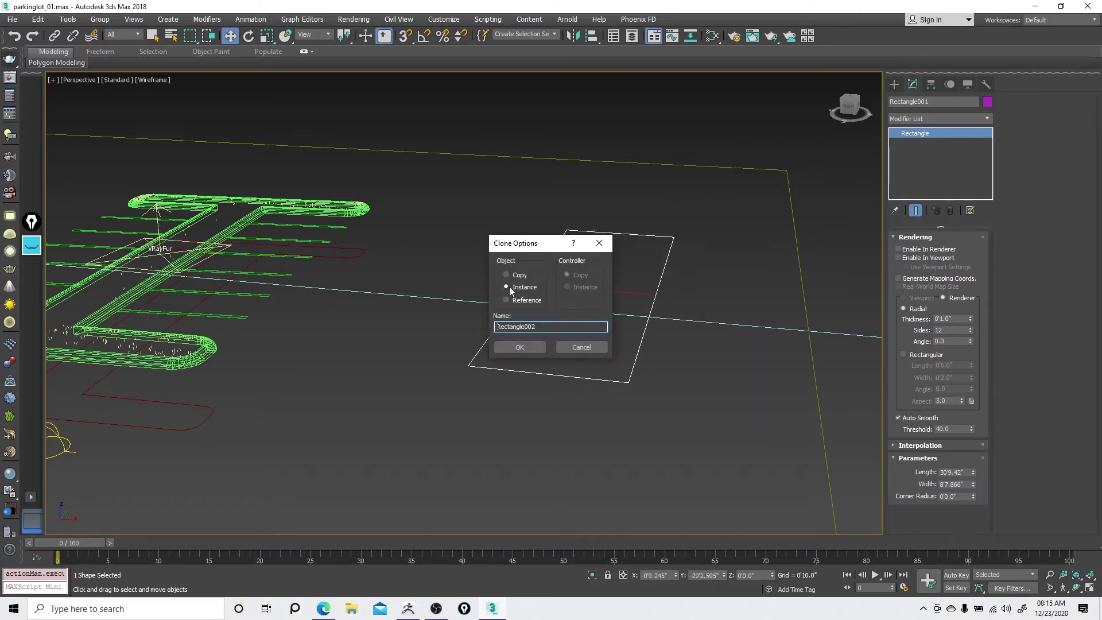
{"action": "left_click", "coordinate": [507, 300]}
{"action": "type", "text": "Curb"}
{"action": "key", "text": "Return"}
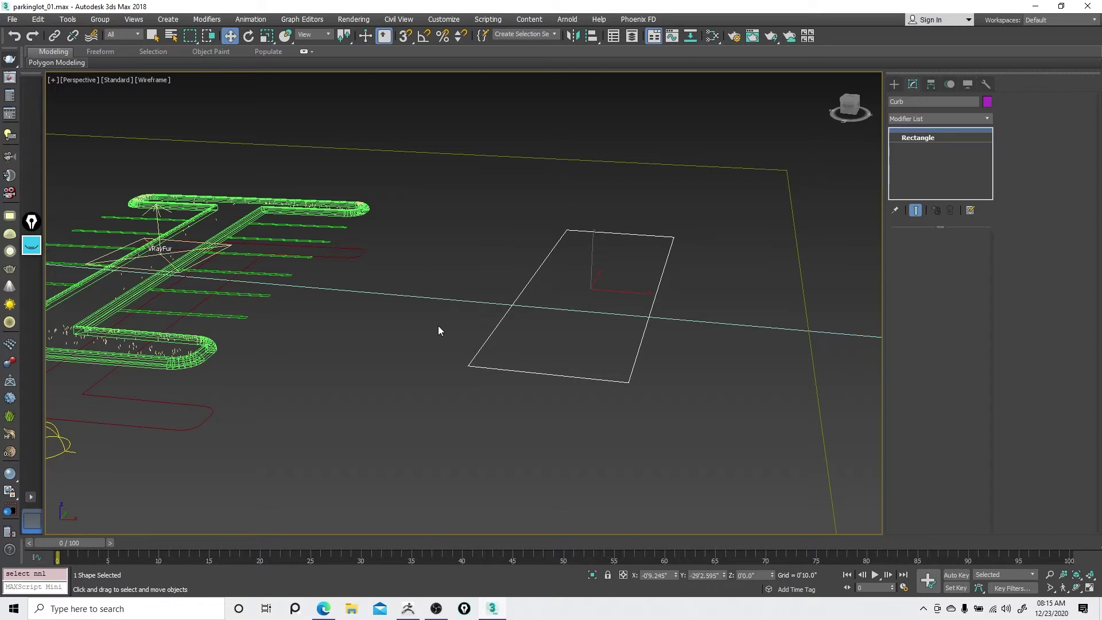
- Add a Sweep modifier to the cloned Curb rectangle
{"action": "right_click", "coordinate": [629, 283]}
{"action": "left_click", "coordinate": [642, 291]}
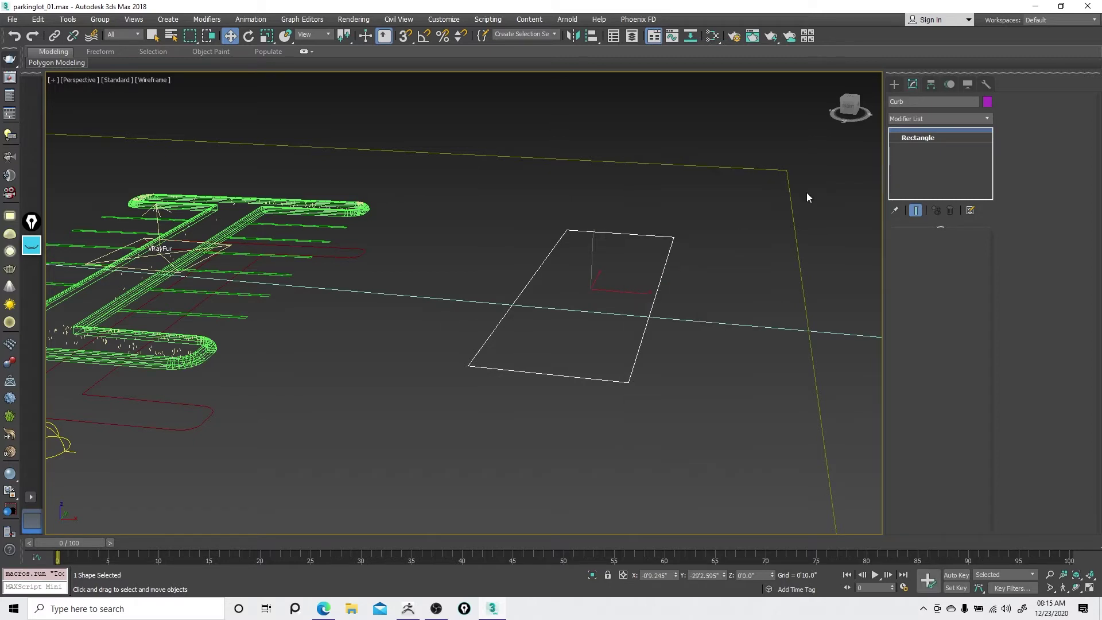
{"action": "left_click", "coordinate": [942, 118]}
{"action": "key", "text": "s"}
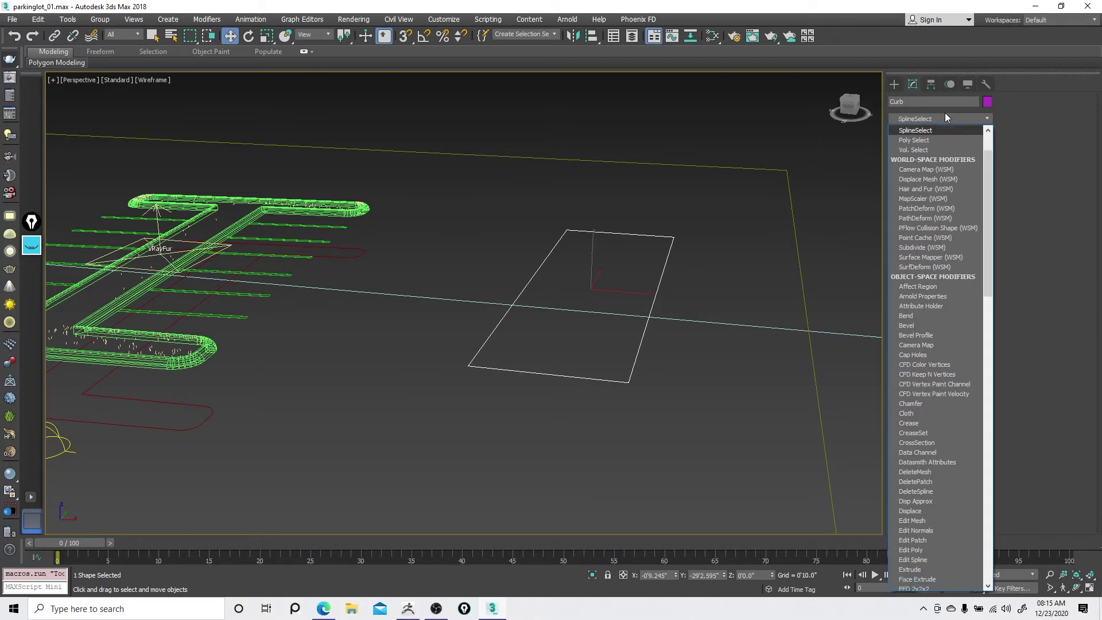
{"action": "key", "text": "w"}
{"action": "key", "text": "Return"}
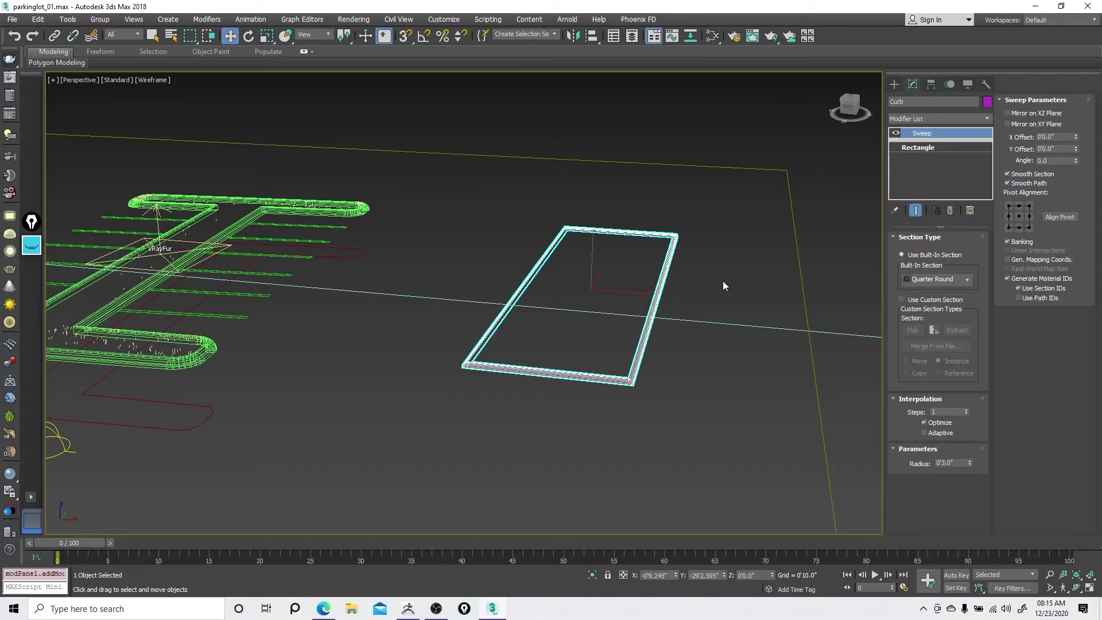
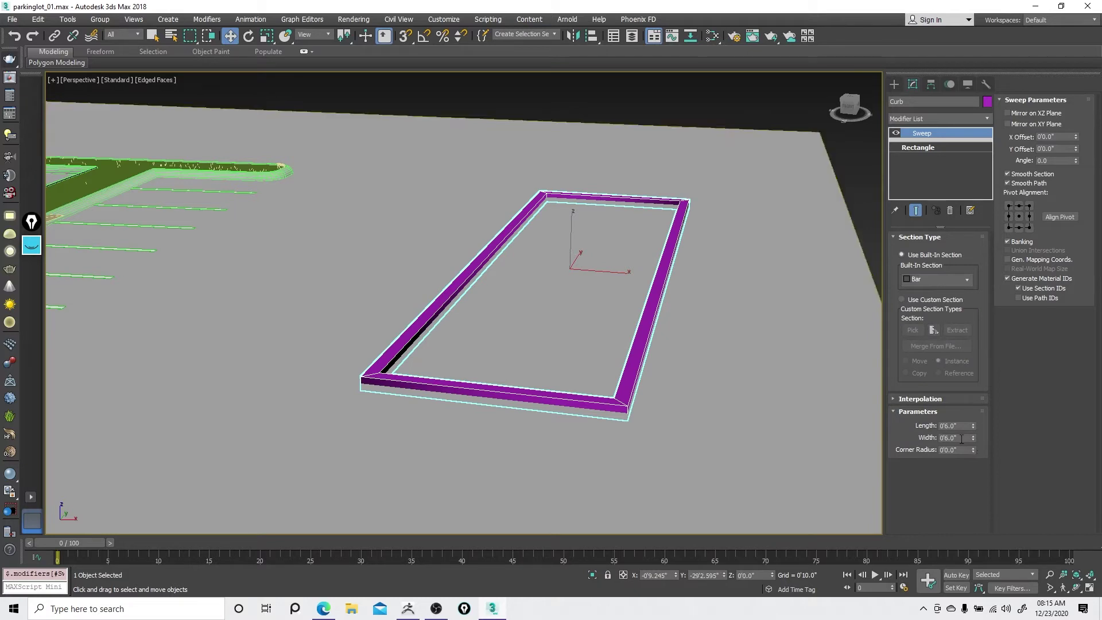
- Set the bar section's length to 10' and the Sweep's Y Offset to 5'
{"action": "double_click", "coordinate": [961, 438]}
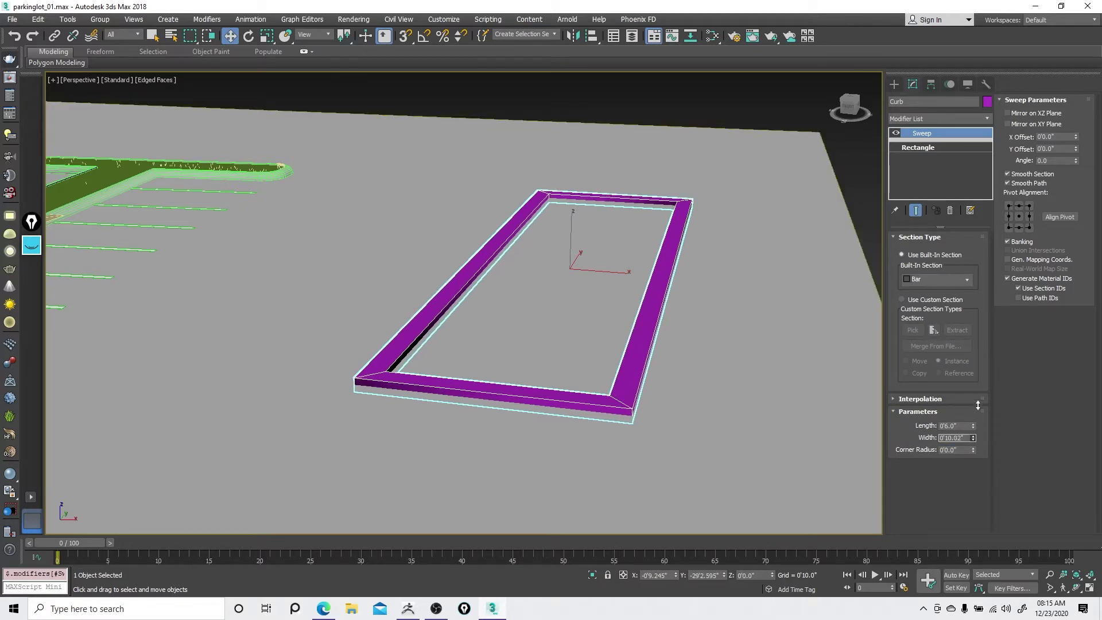
{"action": "double_click", "coordinate": [961, 426]}
{"action": "type", "text": "10'"}
{"action": "key", "text": "Return"}
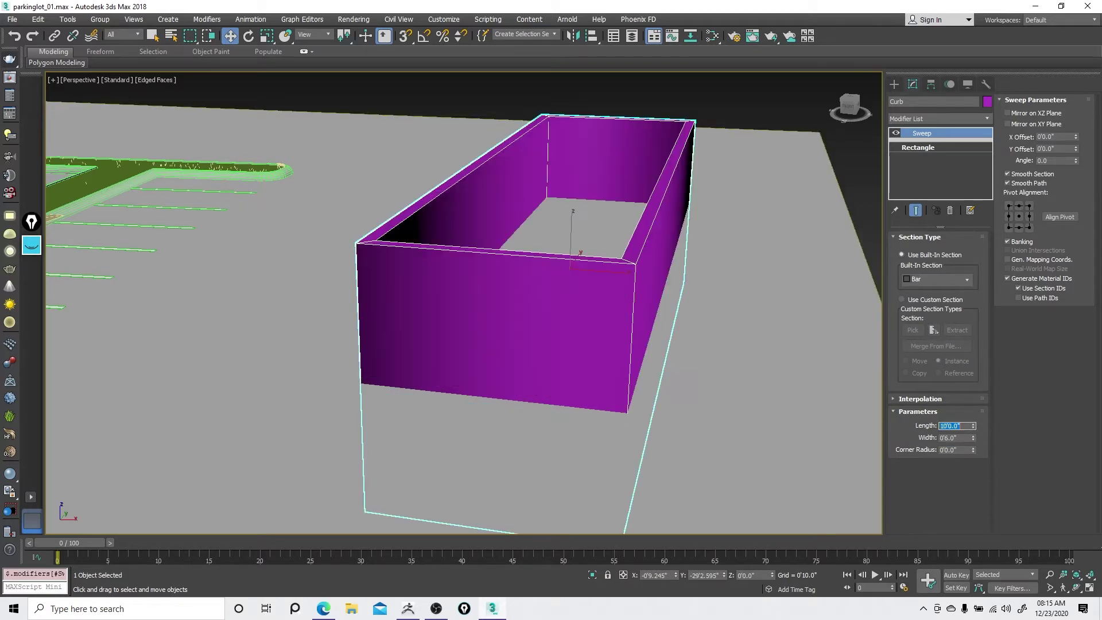
{"action": "double_click", "coordinate": [1069, 147]}
{"action": "type", "text": "5'"}
{"action": "key", "text": "Return"}
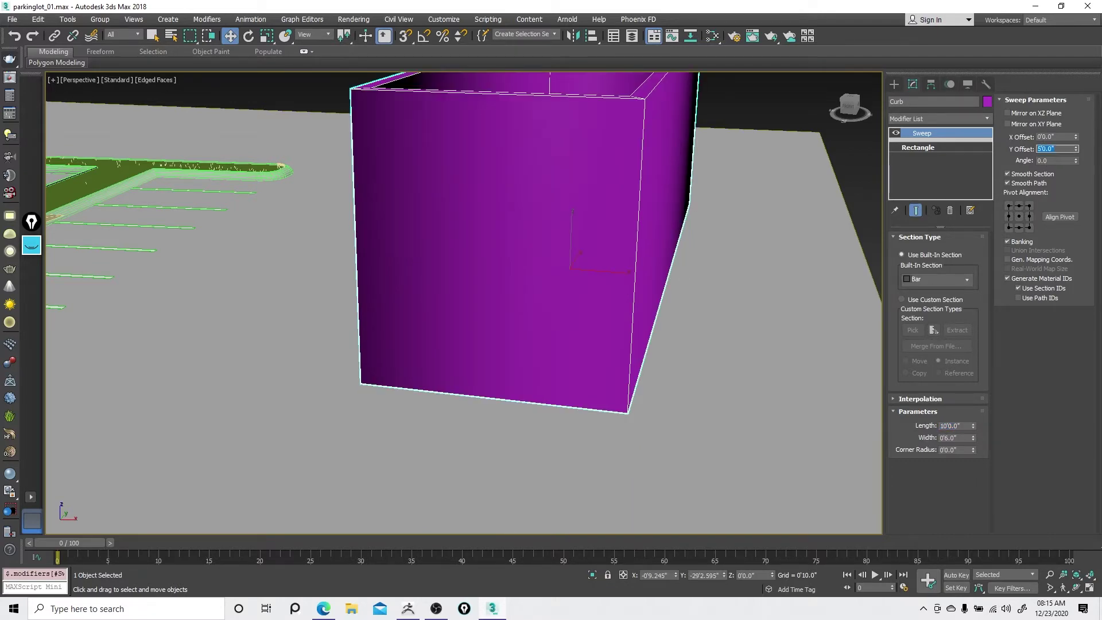
- Examine the tall swept wall and its base on the ground plane from several angles in perspective
{"action": "scroll", "coordinate": [753, 221], "scroll_direction": "down", "scroll_amount": 6}
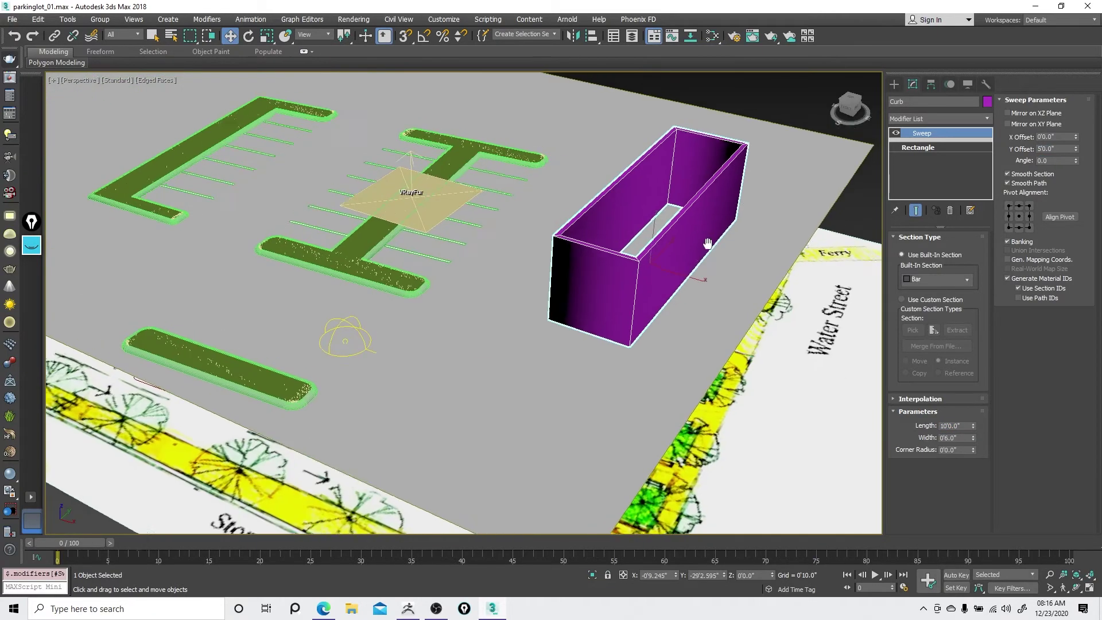
{"action": "middle_click_drag", "start_coordinate": [708, 243], "coordinate": [698, 277]}
{"action": "right_click", "coordinate": [698, 275]}
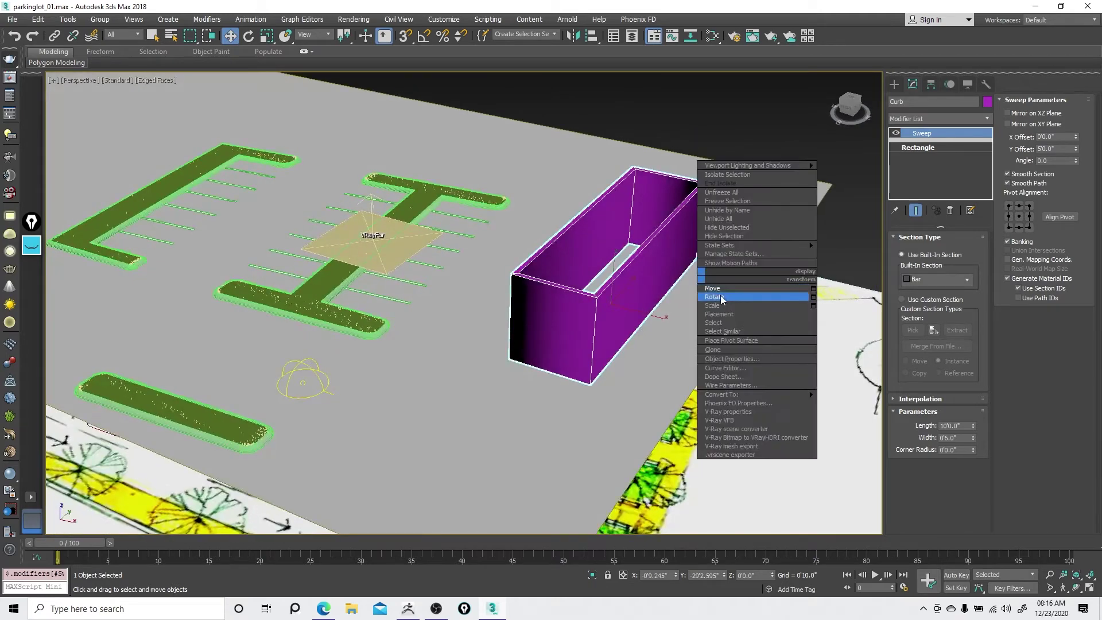
{"action": "left_click", "coordinate": [720, 299]}
{"action": "right_click", "coordinate": [643, 330]}
{"action": "left_click", "coordinate": [655, 338]}
{"action": "scroll", "coordinate": [621, 356], "scroll_direction": "up", "scroll_amount": 5}
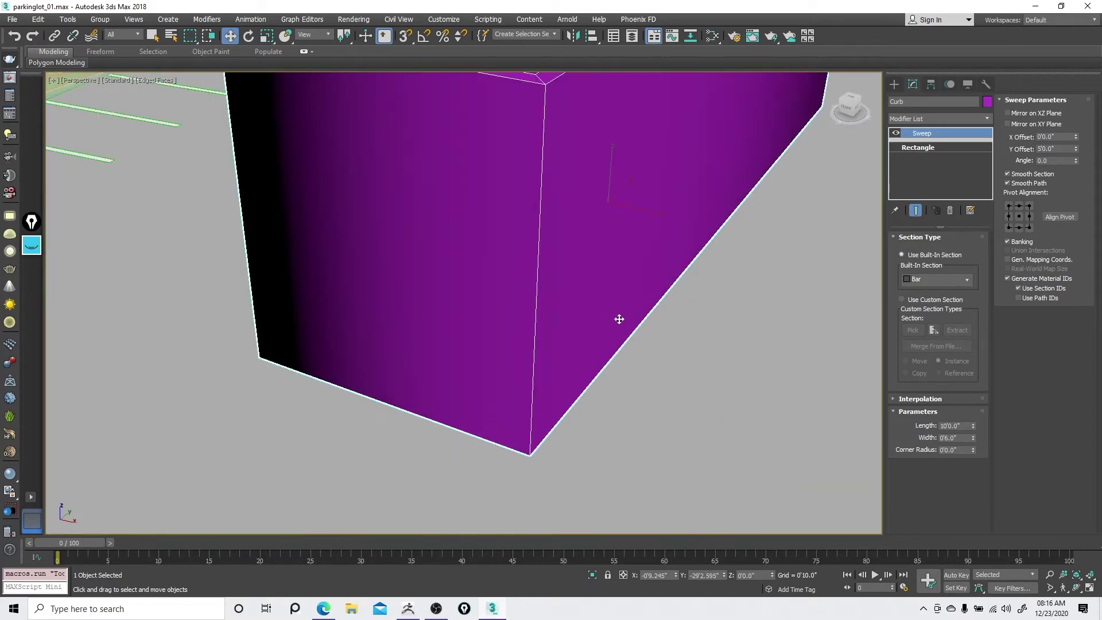
{"action": "middle_click_drag", "start_coordinate": [619, 319], "coordinate": [543, 241], "text": "alt"}
{"action": "middle_click_drag", "start_coordinate": [542, 241], "coordinate": [542, 259], "text": "alt"}
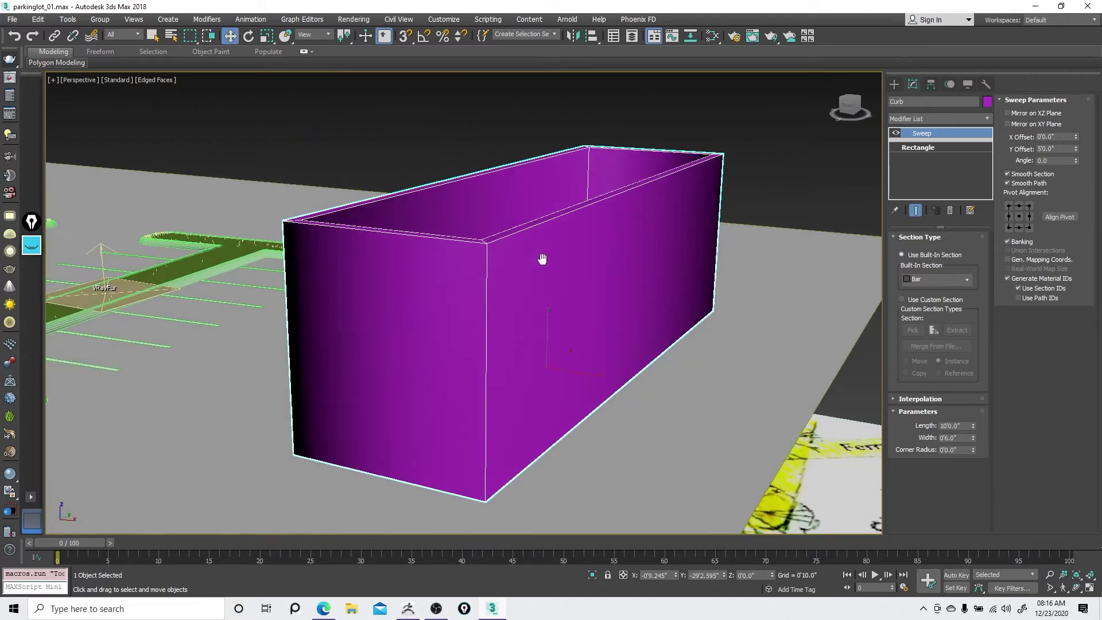
{"action": "right_click", "coordinate": [606, 183]}
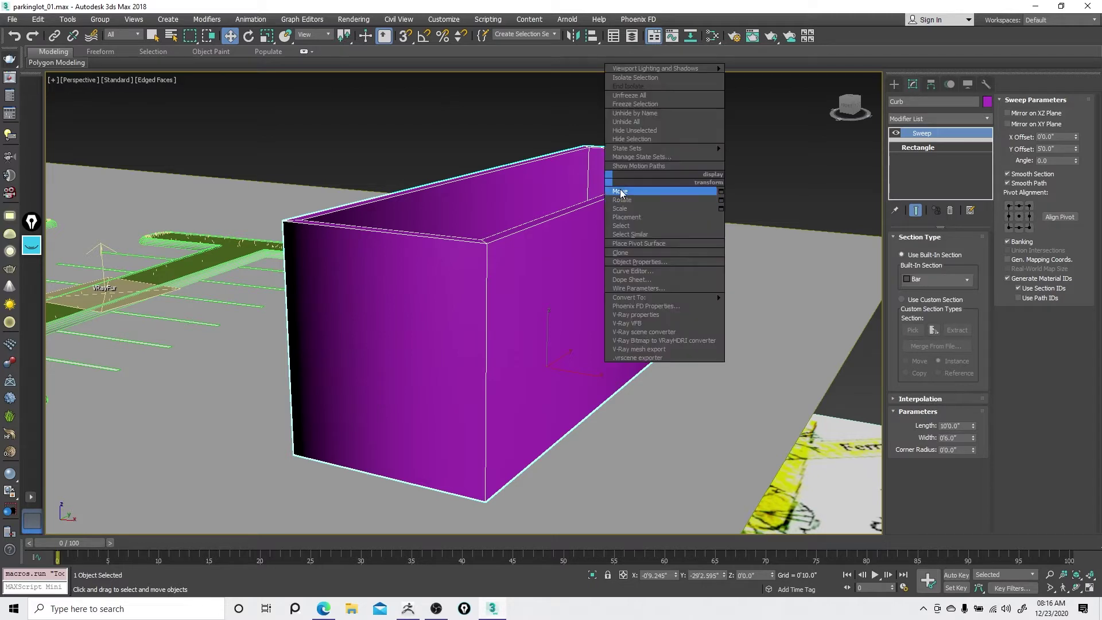
{"action": "left_click", "coordinate": [619, 190]}
{"action": "middle_click_drag", "start_coordinate": [548, 288], "coordinate": [562, 298], "text": "alt"}
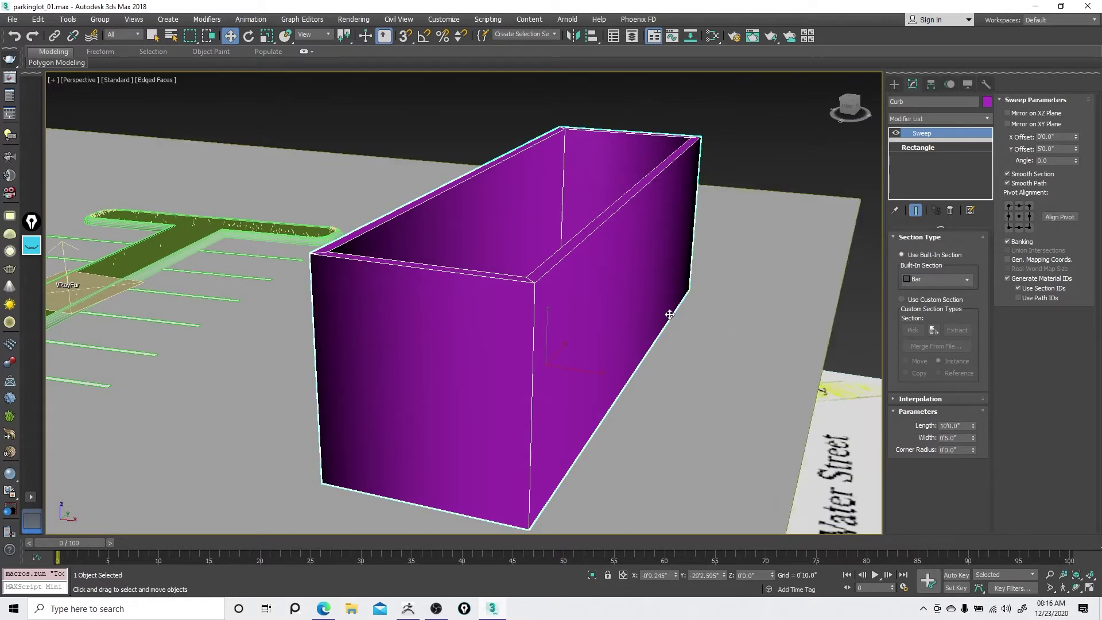
{"action": "middle_click_drag", "start_coordinate": [669, 315], "coordinate": [670, 293]}
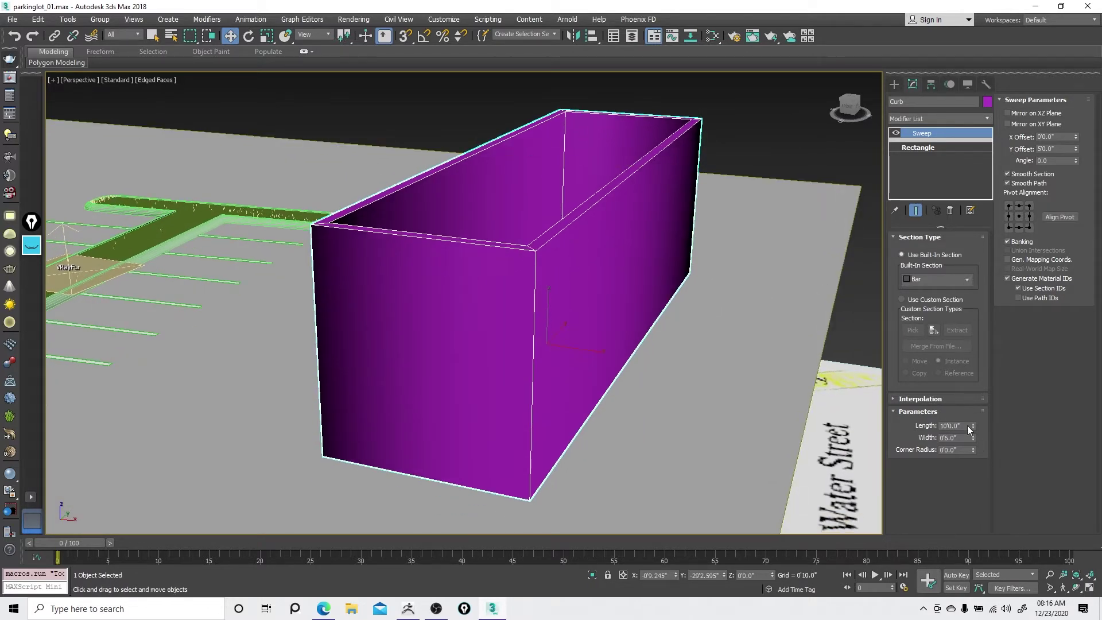
- Set the bar section's length to 6" and reset the Sweep's Y Offset to 0, checking it in the front view
{"action": "type", "text": "6"}
{"action": "key", "text": "Tab"}
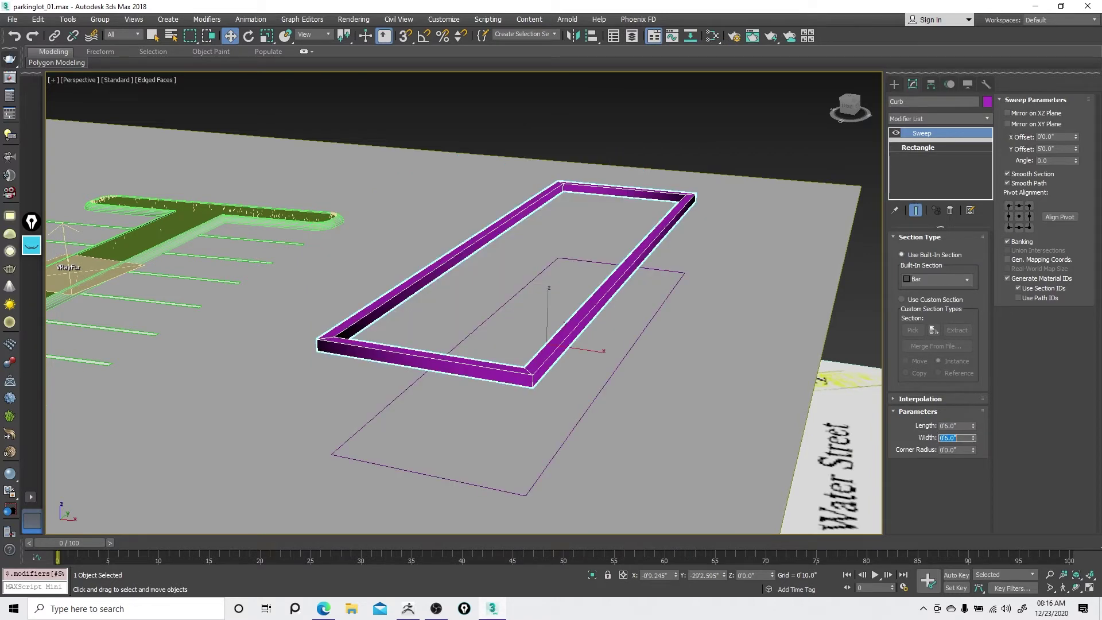
{"action": "right_click", "coordinate": [542, 317]}
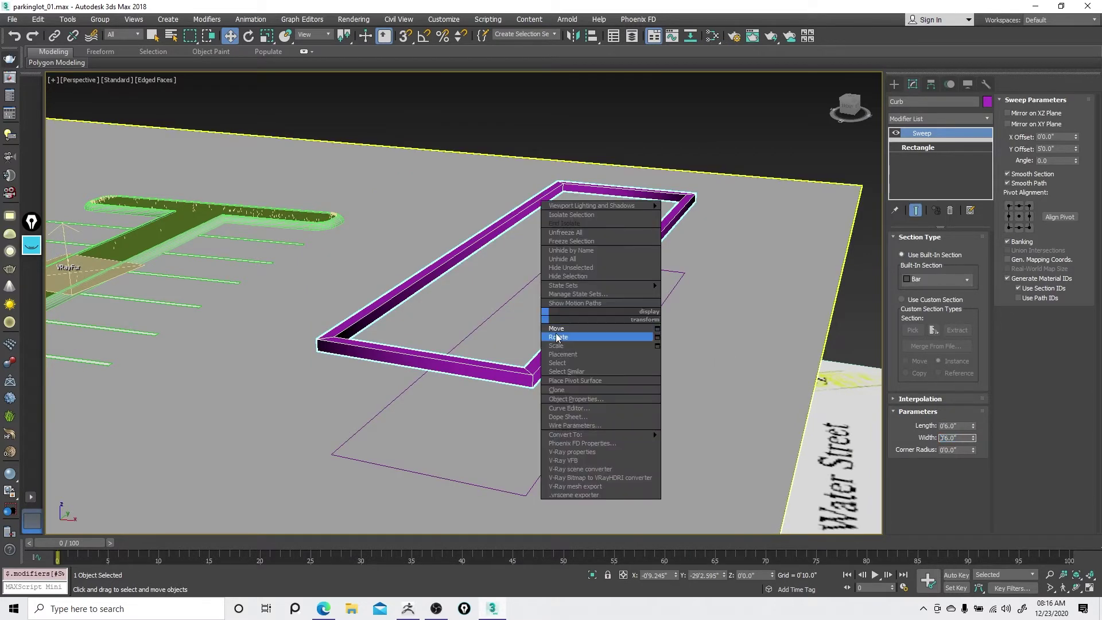
{"action": "left_click", "coordinate": [555, 332]}
{"action": "key", "text": "f"}
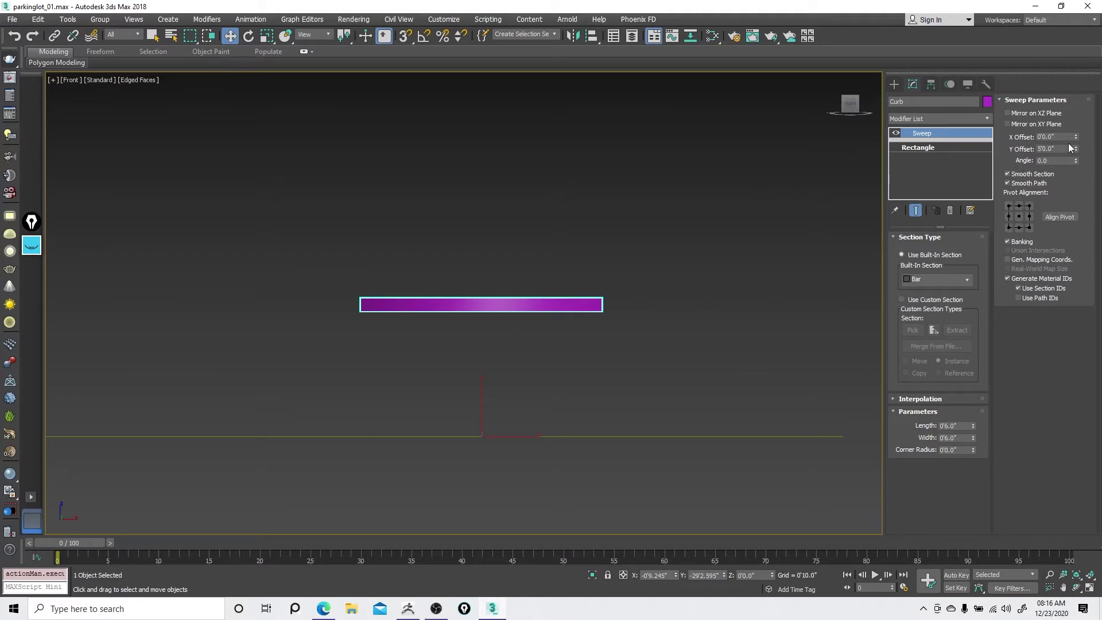
{"action": "right_click", "coordinate": [1076, 149]}
{"action": "right_click", "coordinate": [604, 284]}
{"action": "left_click", "coordinate": [615, 291]}
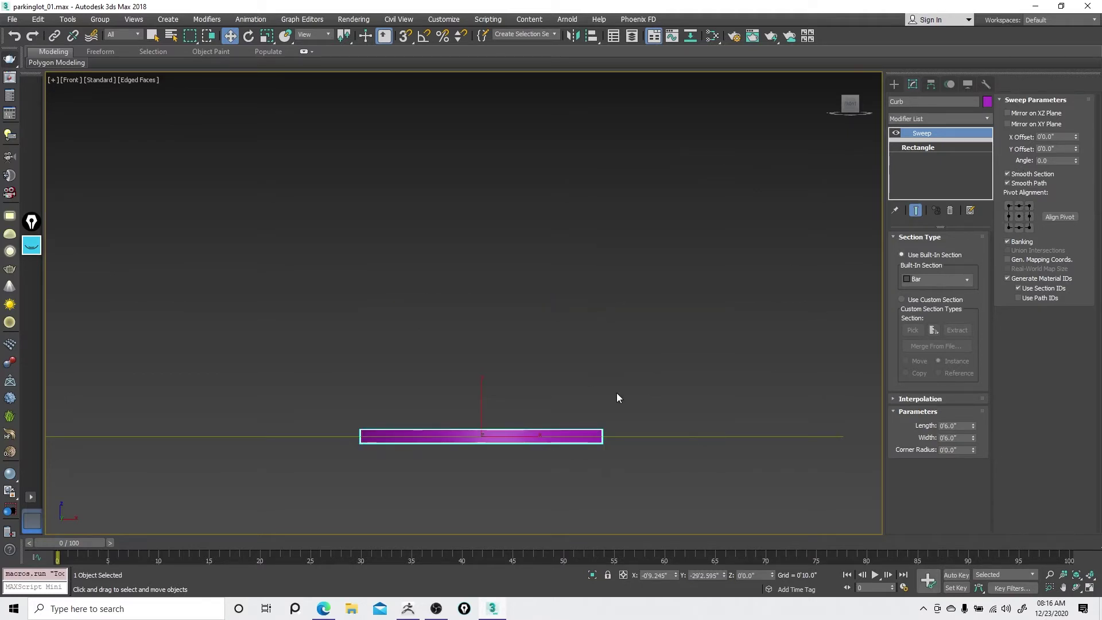
- Change the rectangular curb's built-in sweep section to Half Round
{"action": "scroll", "coordinate": [582, 422], "scroll_direction": "up", "scroll_amount": 5}
{"action": "middle_click_drag", "start_coordinate": [580, 421], "coordinate": [606, 348]}
{"action": "key", "text": "p"}
{"action": "middle_click_drag", "start_coordinate": [606, 348], "coordinate": [865, 286]}
{"action": "left_click", "coordinate": [968, 280]}
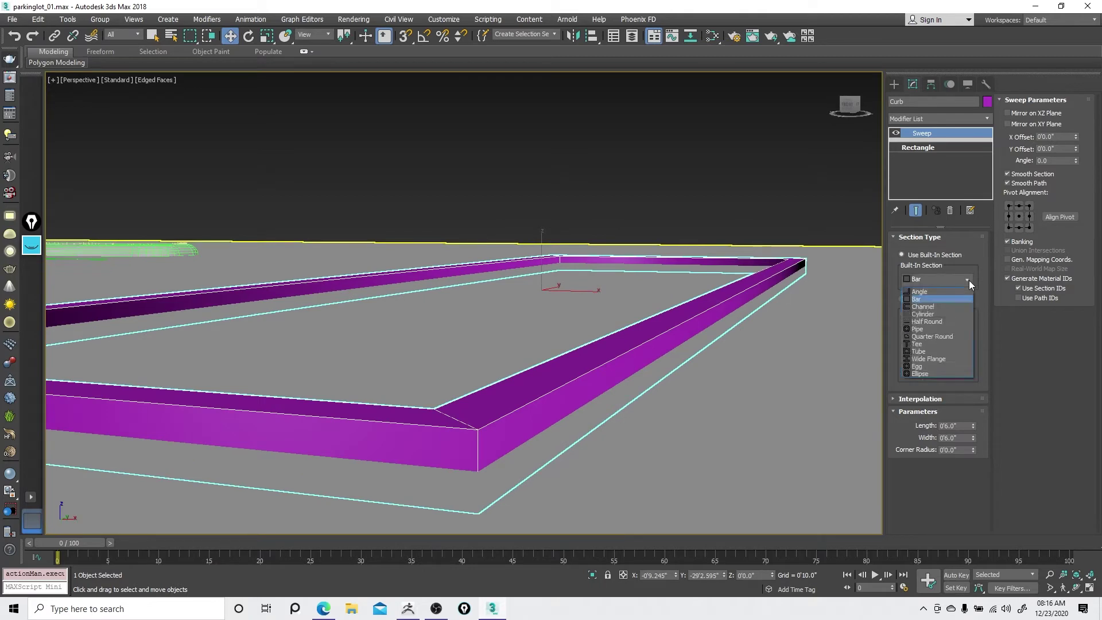
{"action": "left_click", "coordinate": [945, 320]}
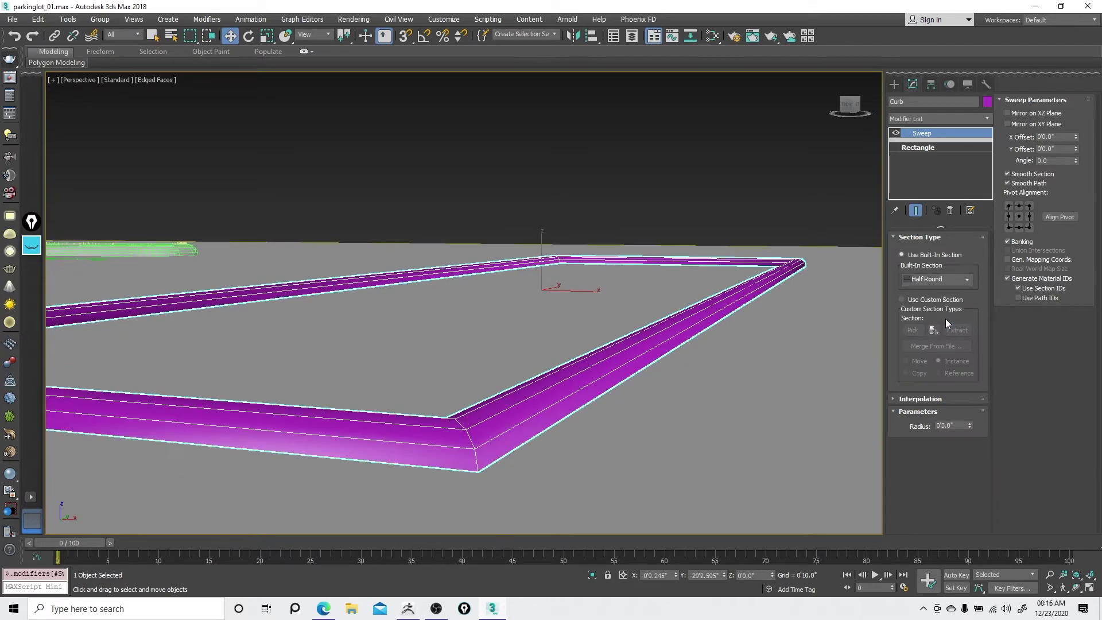
- Examine the half-round curb profile in the front view and in shaded perspective with edged faces
{"action": "right_click", "coordinate": [594, 381]}
{"action": "left_click", "coordinate": [597, 386]}
{"action": "key", "text": "f"}
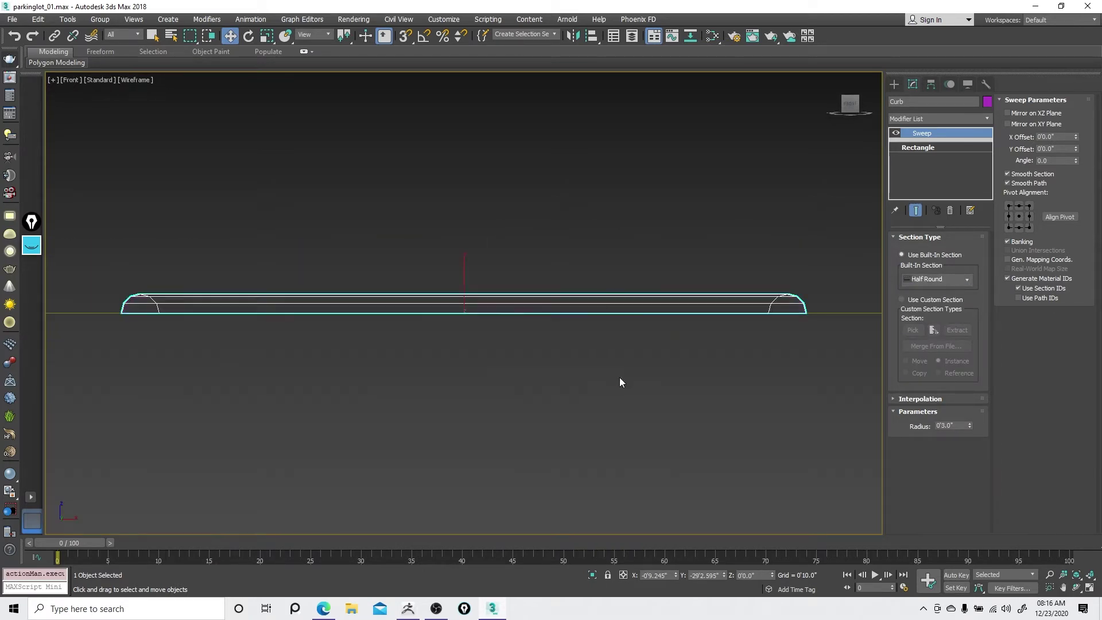
{"action": "middle_click_drag", "start_coordinate": [736, 338], "coordinate": [648, 378]}
{"action": "right_click", "coordinate": [637, 318]}
{"action": "left_click", "coordinate": [653, 332]}
{"action": "key", "text": "p"}
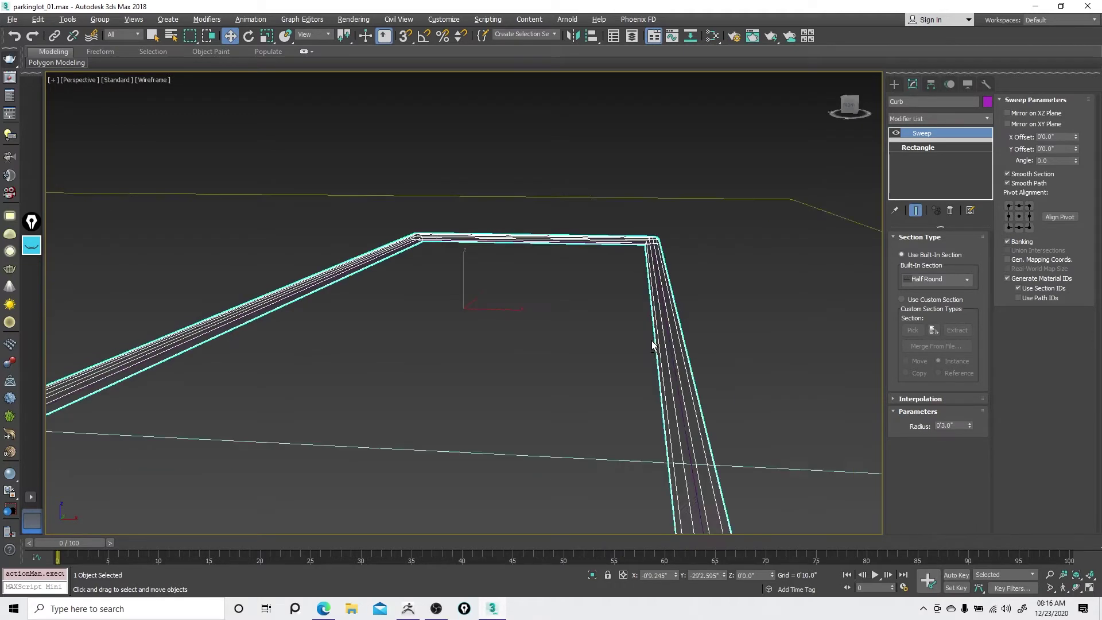
{"action": "key", "text": "F3"}
{"action": "key", "text": "F4"}
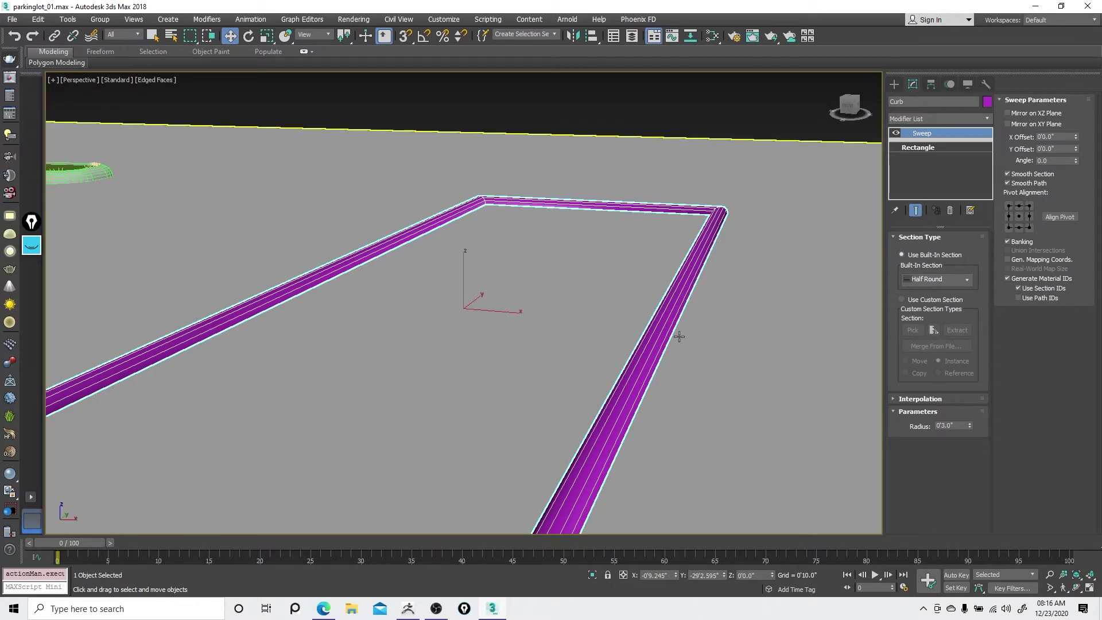
- Set the rectangular curb's built-in sweep section to Quarter Round and turn off the edged-faces display
{"action": "left_click", "coordinate": [962, 281]}
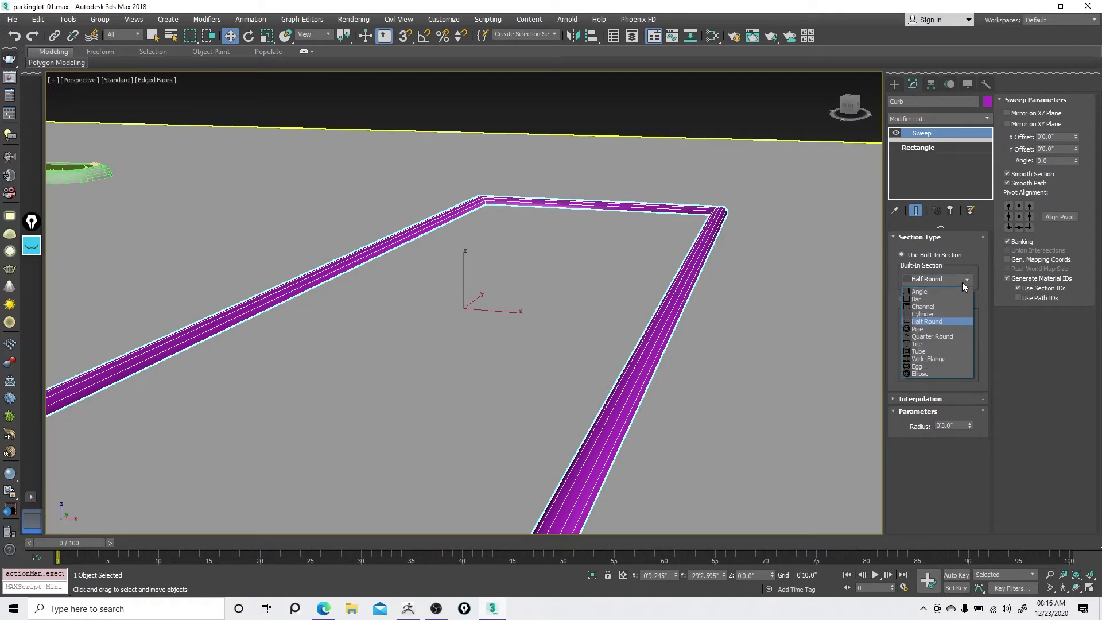
{"action": "left_click", "coordinate": [938, 336]}
{"action": "right_click", "coordinate": [673, 316]}
{"action": "left_click", "coordinate": [692, 325]}
{"action": "scroll", "coordinate": [692, 324], "scroll_direction": "down", "scroll_amount": 1}
{"action": "key", "text": "F4"}
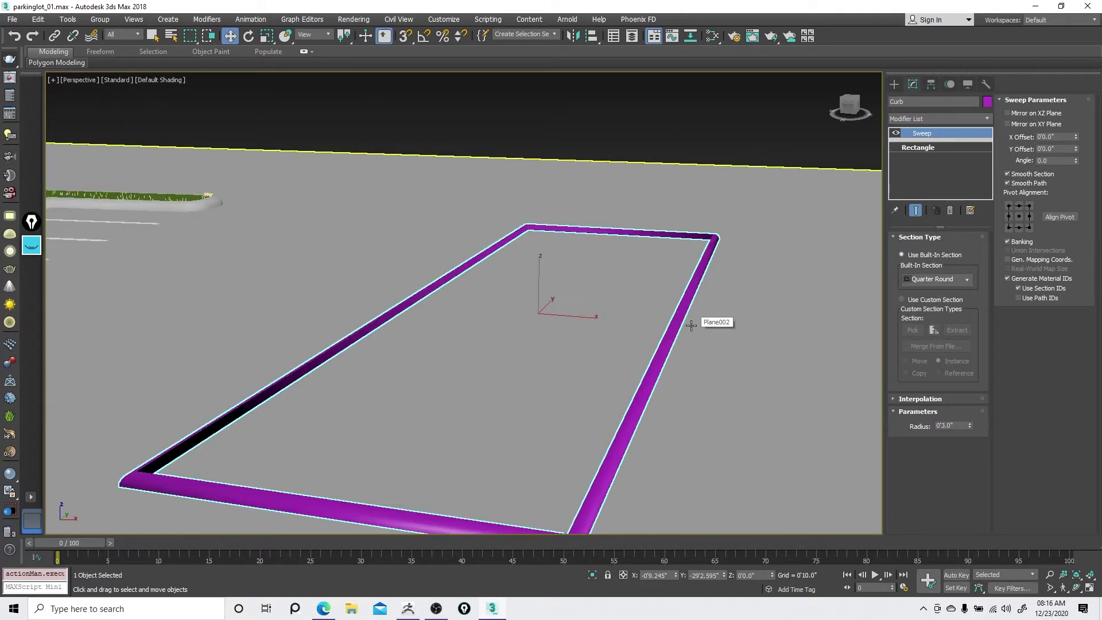
- Compare the quarter-round profiles of the island curb and the rectangular curb in perspective and front views
{"action": "middle_click_drag", "start_coordinate": [696, 399], "coordinate": [709, 318]}
{"action": "right_click", "coordinate": [580, 381]}
{"action": "left_click", "coordinate": [599, 393]}
{"action": "middle_click_drag", "start_coordinate": [396, 304], "coordinate": [440, 260]}
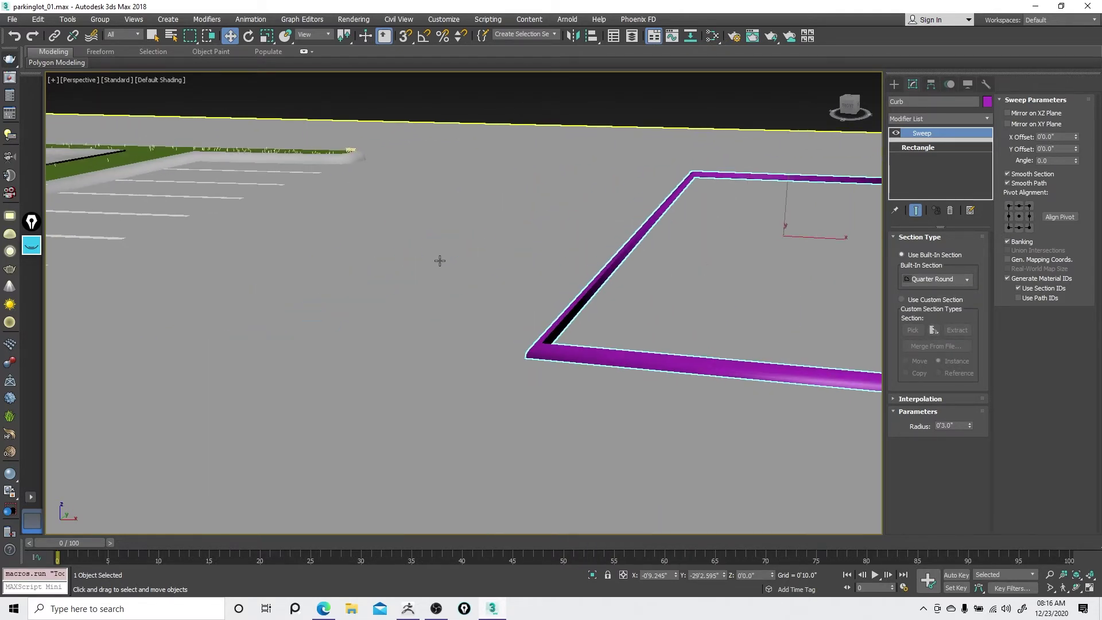
{"action": "left_click", "coordinate": [326, 162]}
{"action": "middle_click_drag", "start_coordinate": [555, 277], "coordinate": [396, 307], "text": "alt"}
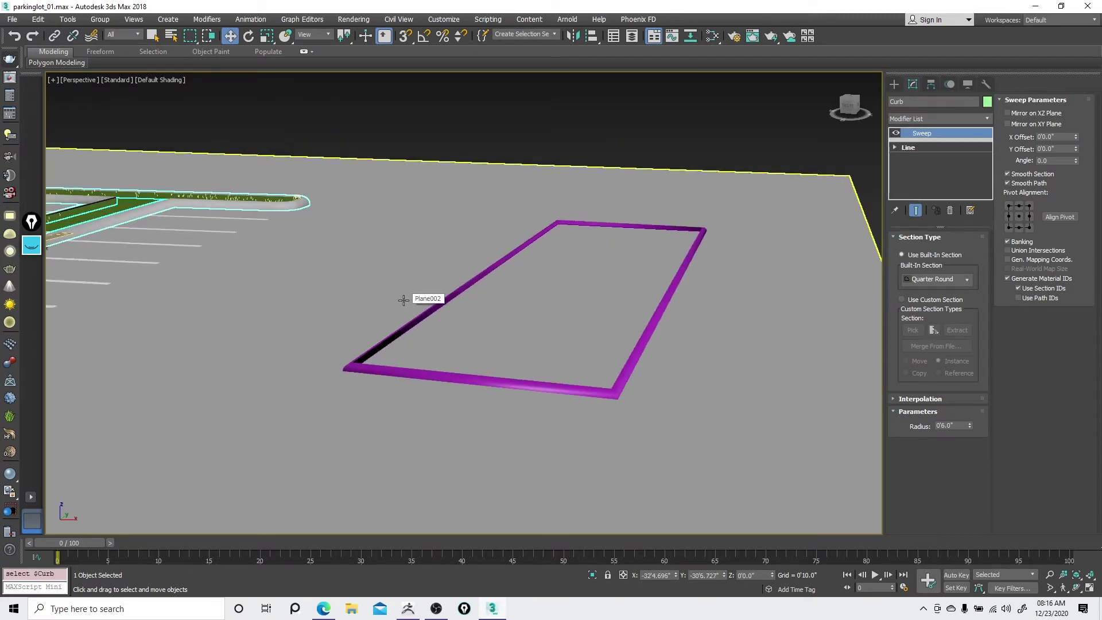
{"action": "key", "text": "f"}
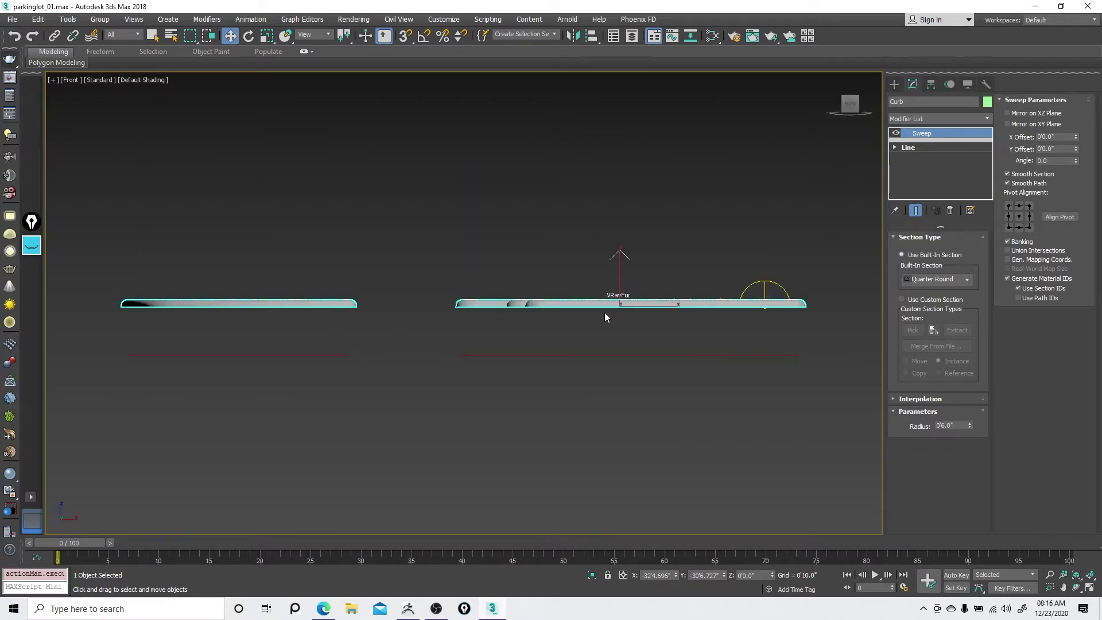
{"action": "scroll", "coordinate": [631, 336], "scroll_direction": "up", "scroll_amount": 3}
{"action": "right_click", "coordinate": [622, 350]}
{"action": "left_click", "coordinate": [634, 363]}
{"action": "middle_click_drag", "start_coordinate": [635, 363], "coordinate": [412, 385]}
{"action": "scroll", "coordinate": [411, 386], "scroll_direction": "down", "scroll_amount": 3}
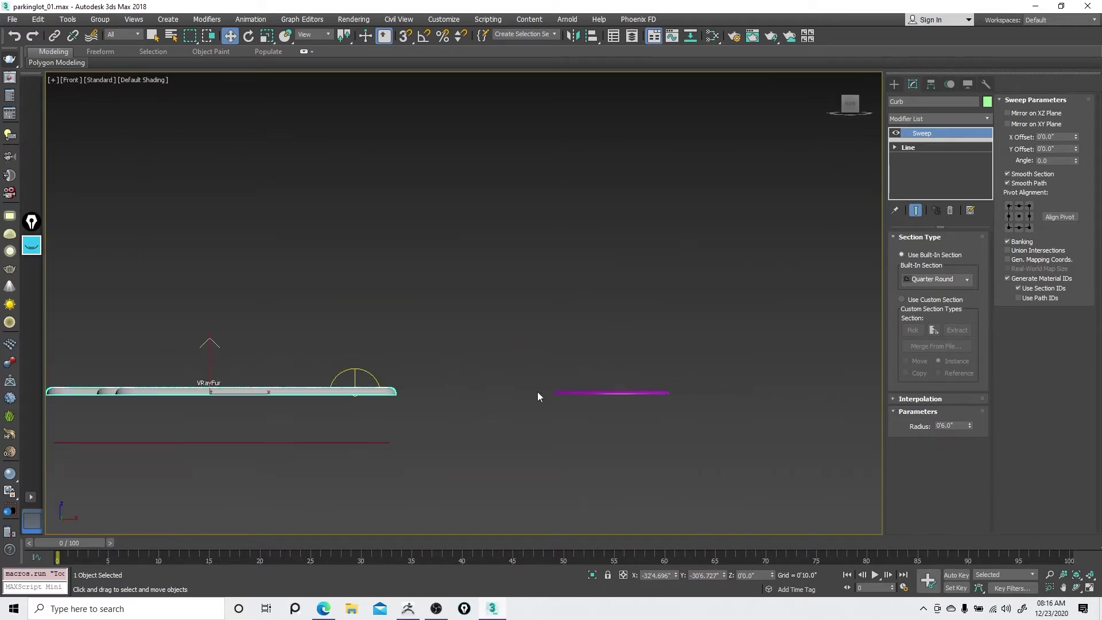
{"action": "scroll", "coordinate": [664, 387], "scroll_direction": "up", "scroll_amount": 6}
{"action": "left_click", "coordinate": [629, 386]}
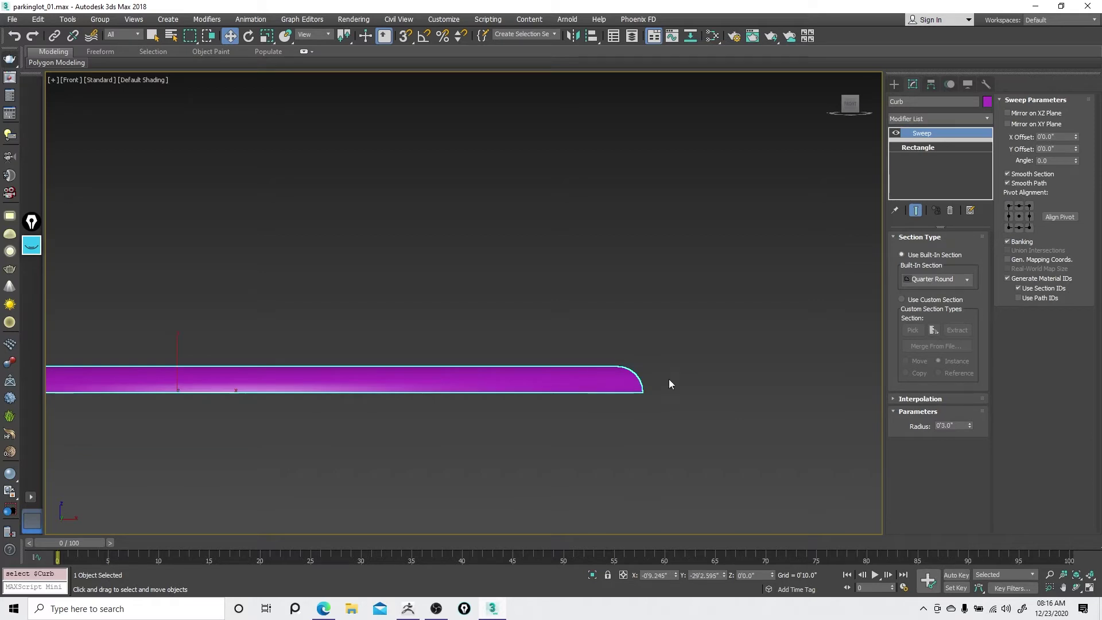
- Draw a 6" by 6" rectangle beside the end of the purple curb in the front view
{"action": "scroll", "coordinate": [669, 380], "scroll_direction": "up", "scroll_amount": 2}
{"action": "left_click", "coordinate": [895, 84]}
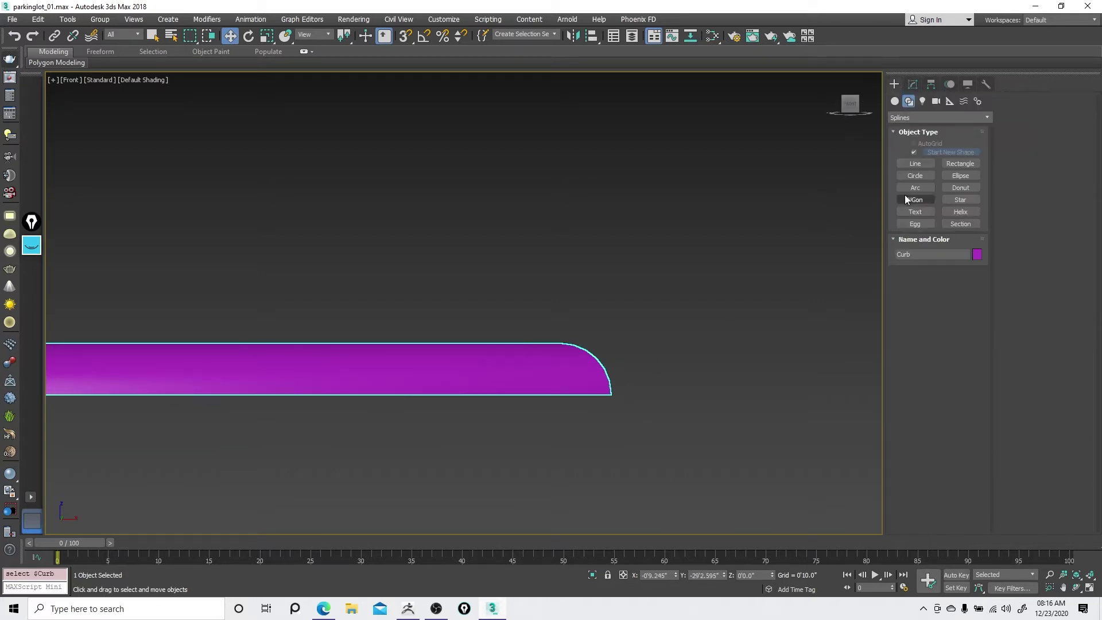
{"action": "left_click", "coordinate": [960, 163]}
{"action": "left_click_drag", "start_coordinate": [637, 342], "coordinate": [661, 406]}
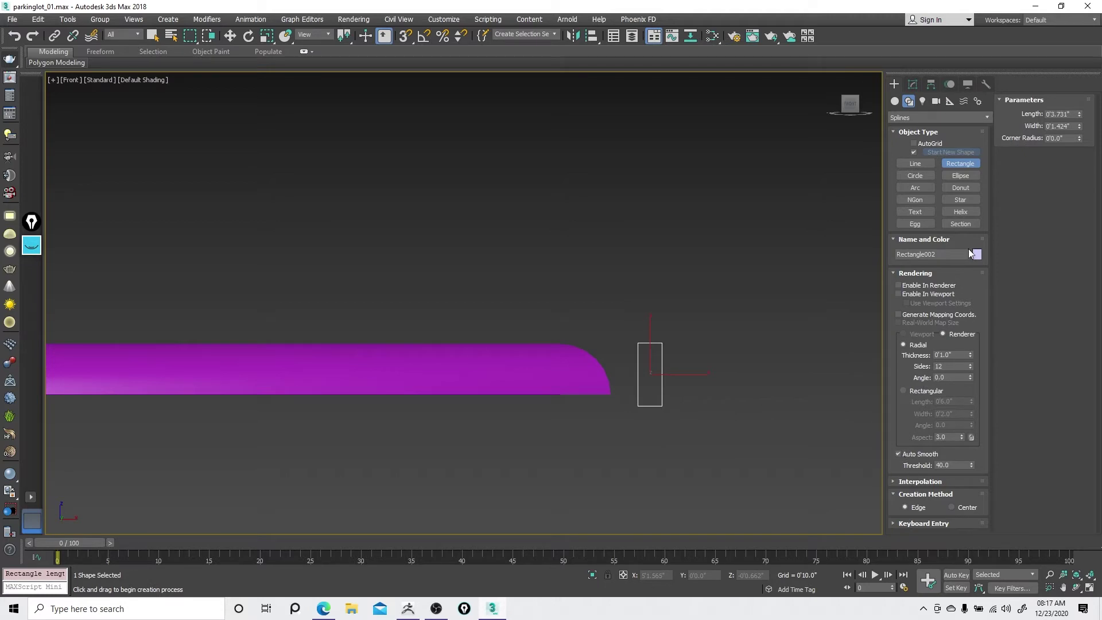
{"action": "left_click", "coordinate": [1069, 114]}
{"action": "type", "text": "6"}
{"action": "key", "text": "Tab"}
{"action": "type", "text": ".5"}
{"action": "key", "text": "Return"}
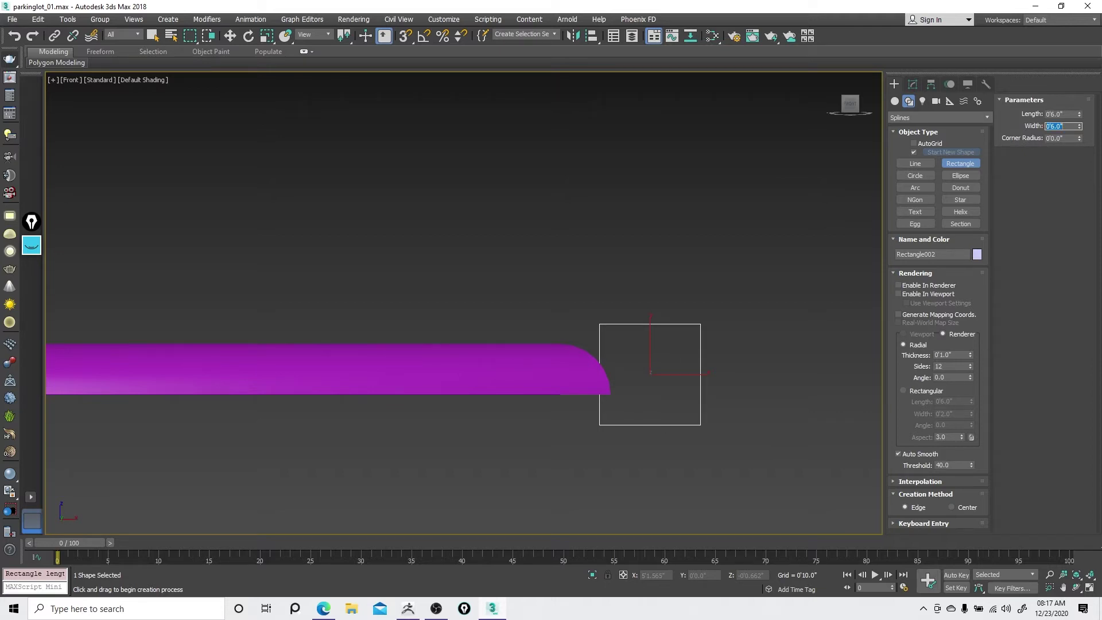
{"action": "right_click", "coordinate": [717, 289]}
{"action": "right_click", "coordinate": [715, 295]}
{"action": "left_click", "coordinate": [732, 309]}
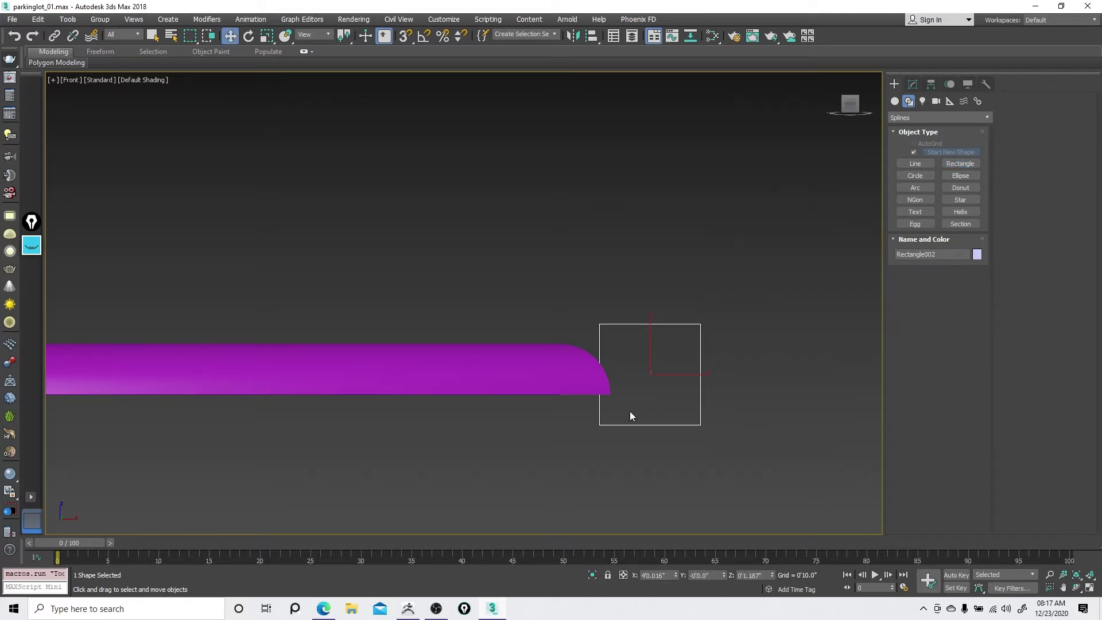
- Snap the square's lower inner corner to the bottom outer edge of the curb's profile
{"action": "key", "text": "s"}
{"action": "left_click_drag", "start_coordinate": [594, 423], "coordinate": [594, 386]}
{"action": "right_click", "coordinate": [561, 324]}
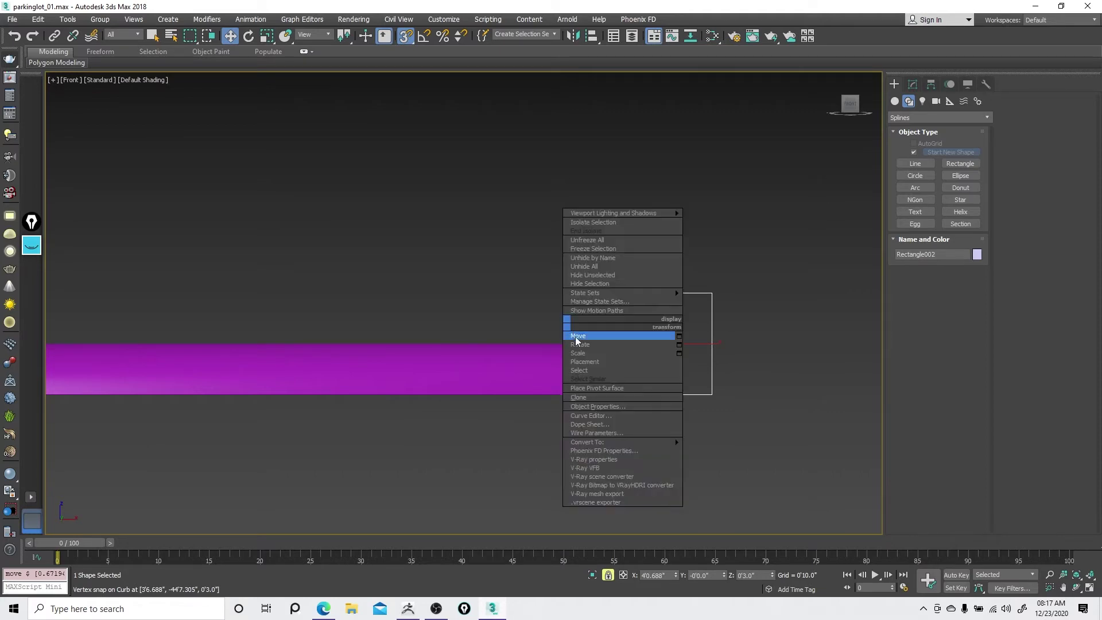
{"action": "left_click", "coordinate": [575, 337]}
{"action": "middle_click_drag", "start_coordinate": [607, 362], "coordinate": [601, 362]}
{"action": "key", "text": "space"}
- Turn off snapping and set the purple curb's quarter-round radius to 6"
{"action": "left_click", "coordinate": [549, 366]}
{"action": "key", "text": "s"}
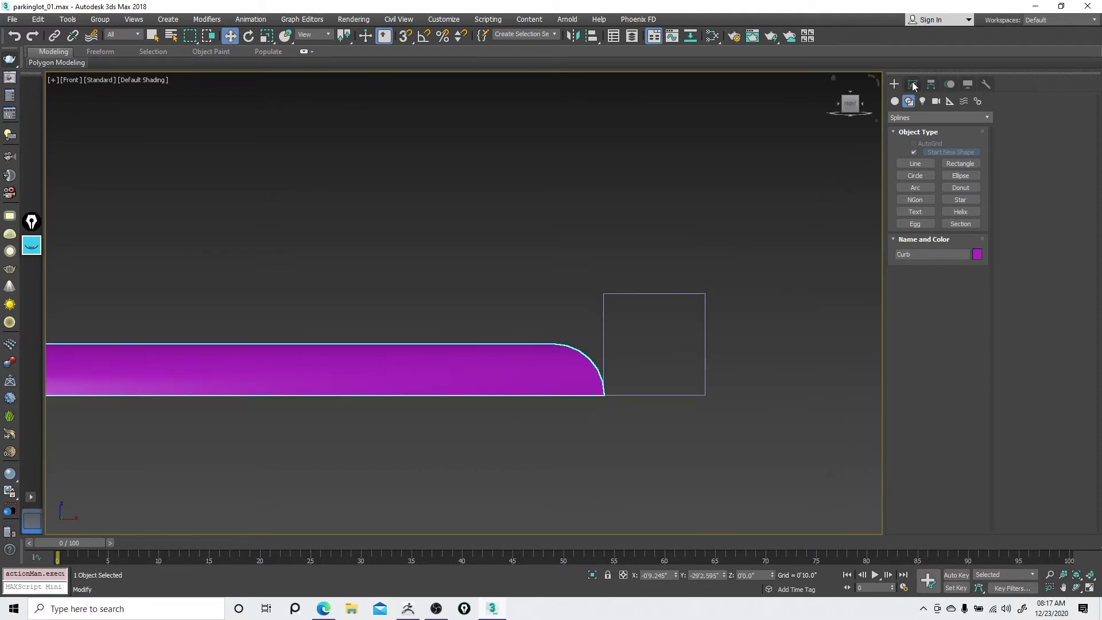
{"action": "left_click", "coordinate": [912, 84]}
{"action": "double_click", "coordinate": [953, 426]}
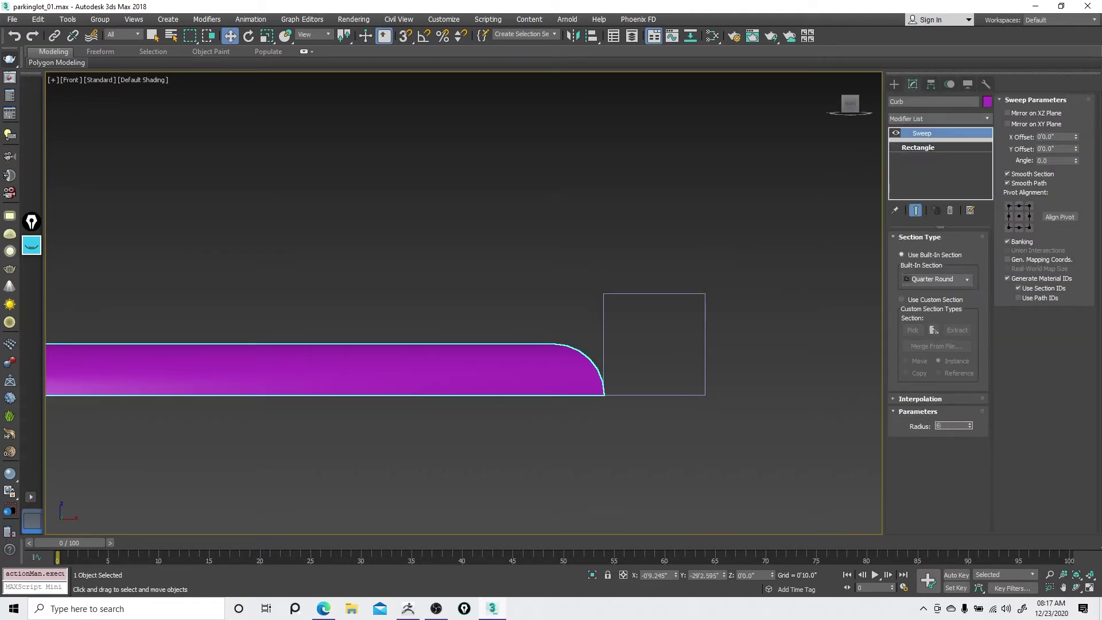
{"action": "key", "text": "Return"}
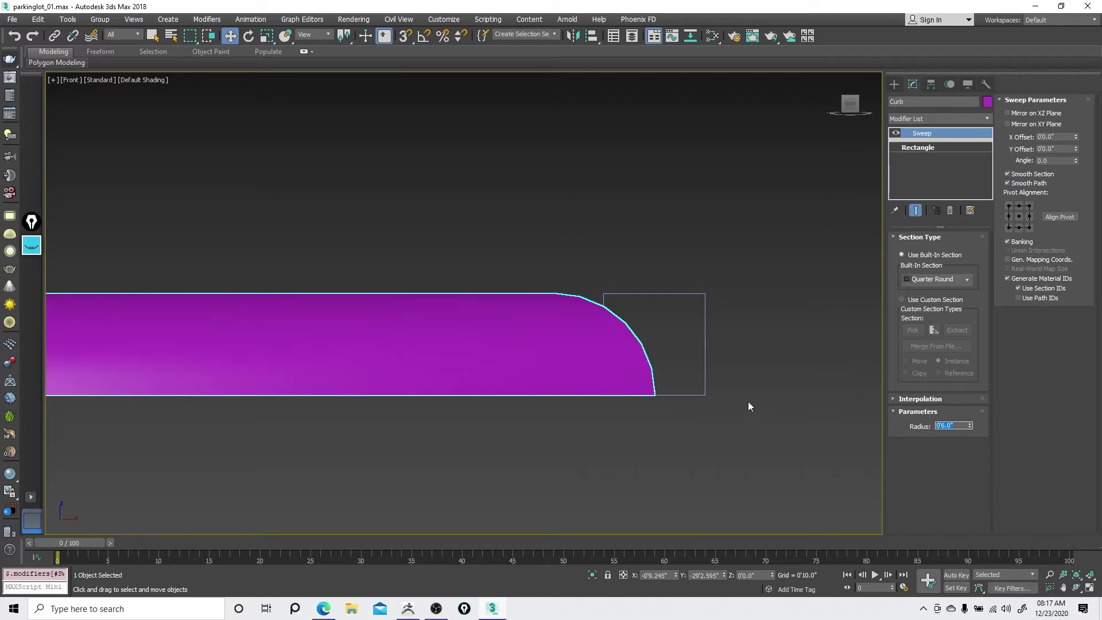
{"action": "right_click", "coordinate": [719, 320]}
{"action": "left_click", "coordinate": [733, 337]}
- Convert the 6" square beside the curb to an editable spline
{"action": "left_click", "coordinate": [705, 333]}
{"action": "scroll", "coordinate": [742, 340], "scroll_direction": "up", "scroll_amount": 2}
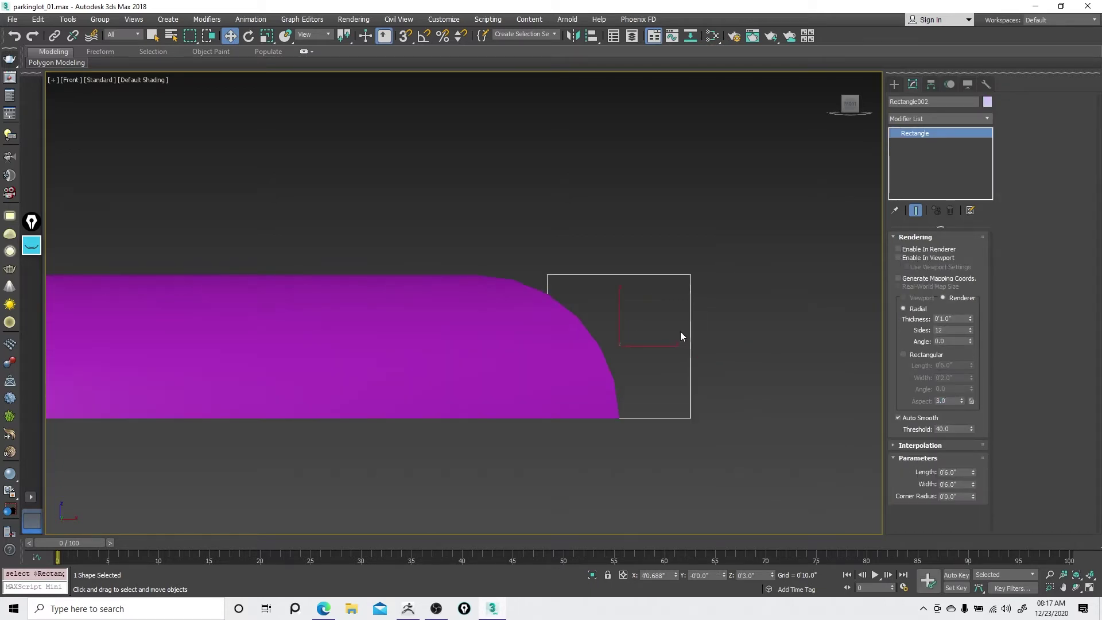
{"action": "middle_click_drag", "start_coordinate": [715, 360], "coordinate": [699, 374]}
{"action": "right_click", "coordinate": [698, 329]}
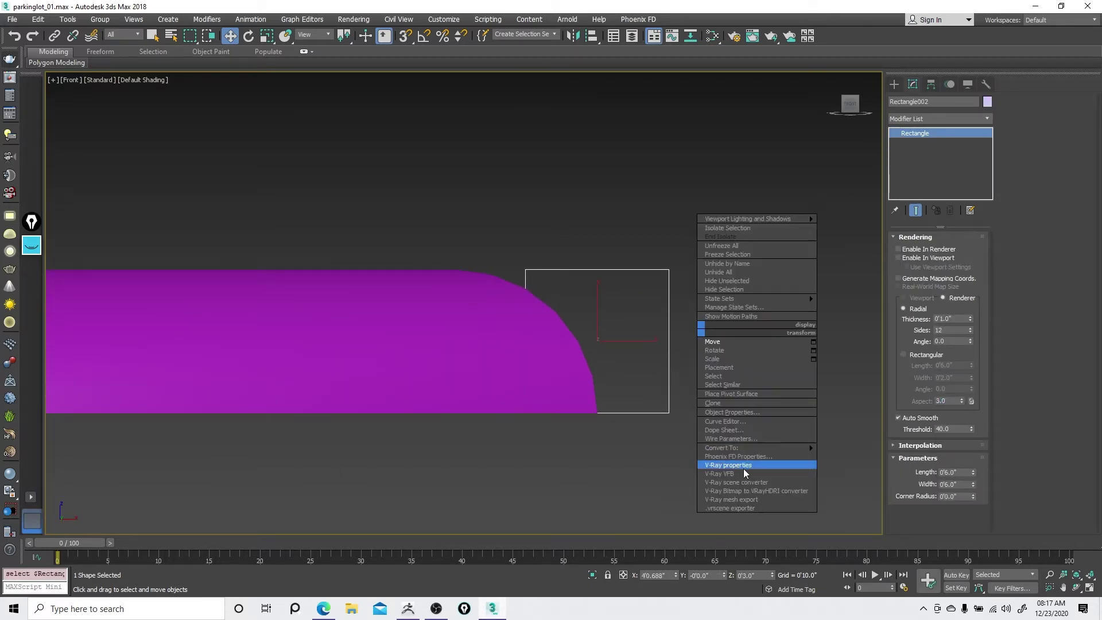
{"action": "mouse_move", "coordinate": [801, 446]}
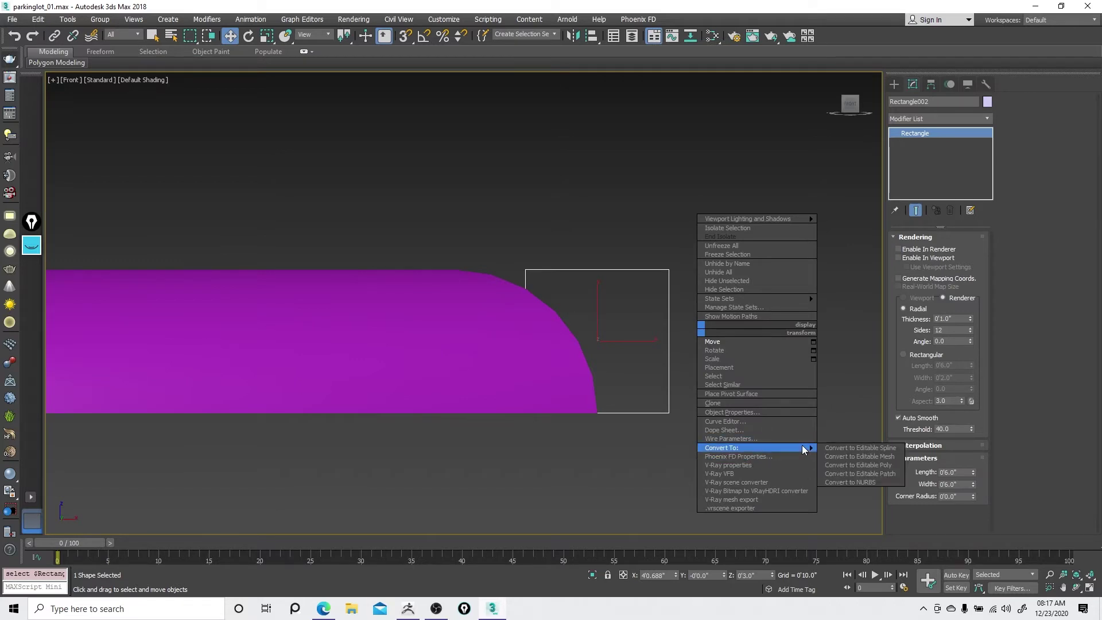
{"action": "left_click", "coordinate": [844, 448]}
- Insert a vertex with Refine on the square's outer vertical edge, just above its lower corner
{"action": "right_click", "coordinate": [718, 357]}
{"action": "mouse_move", "coordinate": [722, 374]}
{"action": "left_click", "coordinate": [707, 404]}
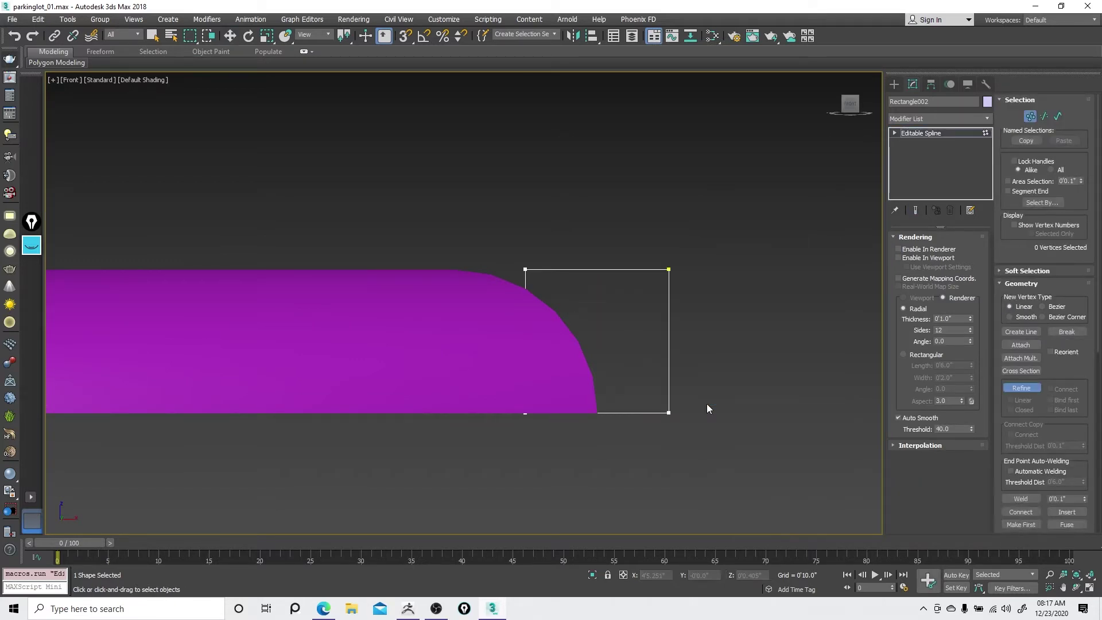
{"action": "left_click", "coordinate": [669, 385]}
{"action": "right_click", "coordinate": [688, 396]}
{"action": "left_click_drag", "start_coordinate": [693, 407], "coordinate": [661, 426]}
{"action": "key", "text": "space"}
{"action": "left_click_drag", "start_coordinate": [675, 386], "coordinate": [748, 401]}
{"action": "right_click", "coordinate": [748, 402]}
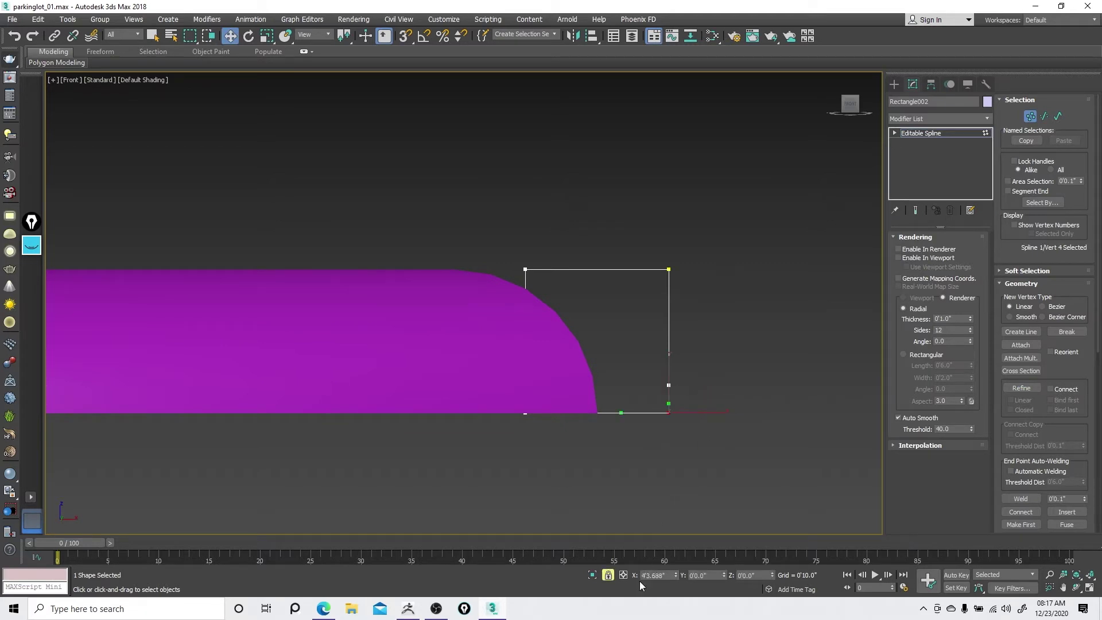
{"action": "key", "text": "space"}
- Change all of the profile spline's vertices to the Corner type
{"action": "key", "text": "ctrl+a"}
{"action": "right_click", "coordinate": [619, 275]}
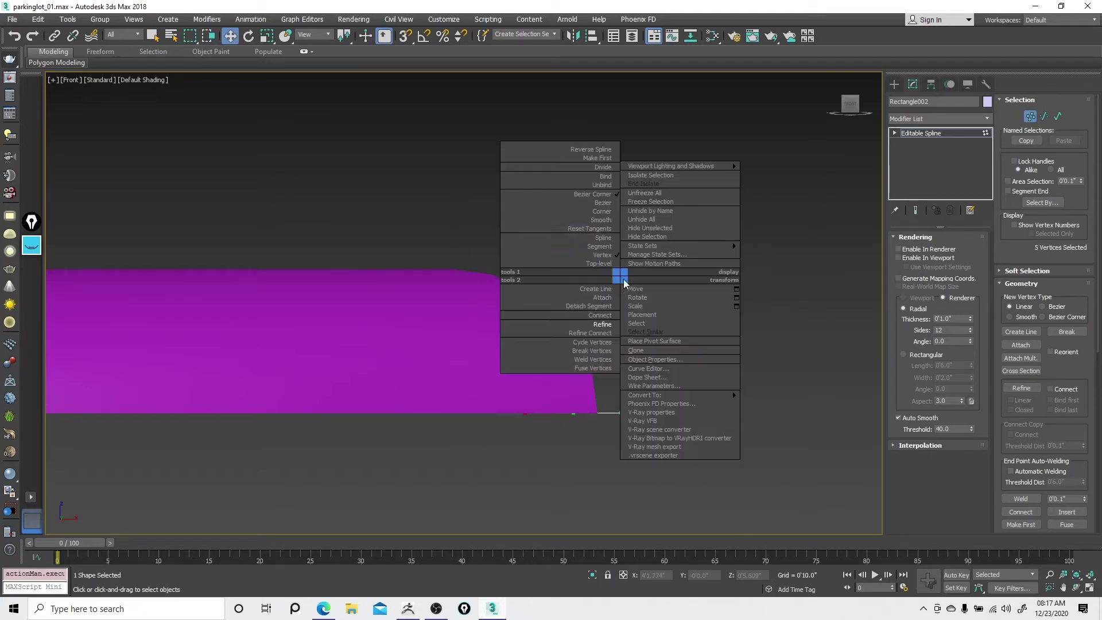
{"action": "left_click", "coordinate": [594, 212]}
- Move the profile's lower outer corner vertex 4" outward along X using a relative offset
{"action": "left_click_drag", "start_coordinate": [660, 401], "coordinate": [684, 423]}
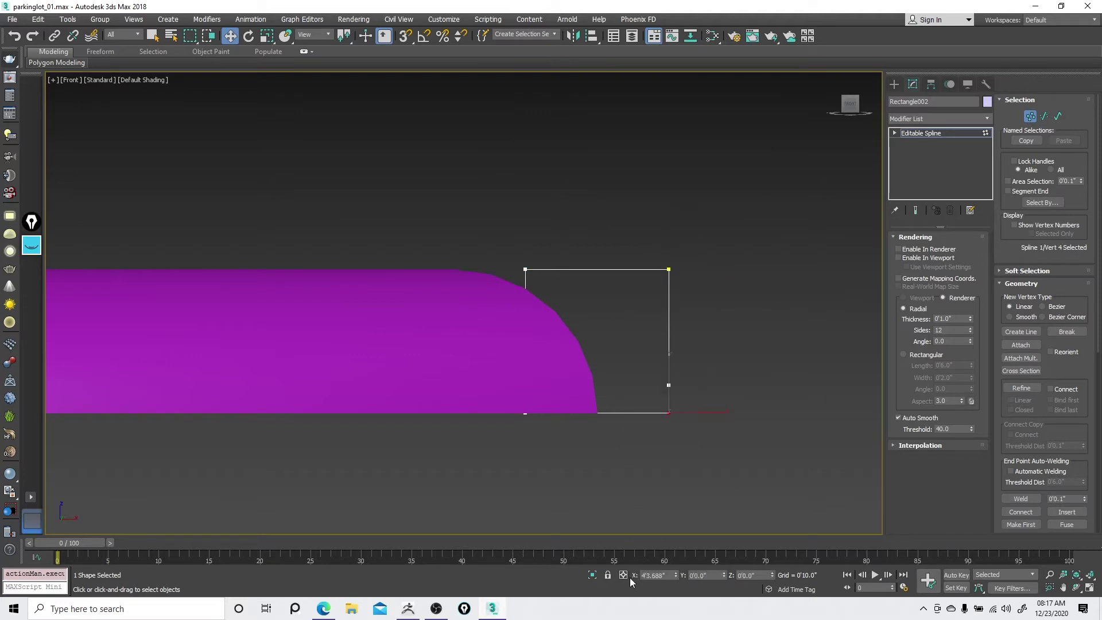
{"action": "left_click", "coordinate": [623, 574]}
{"action": "left_click", "coordinate": [654, 575]}
{"action": "type", "text": "4\""}
{"action": "key", "text": "Return"}
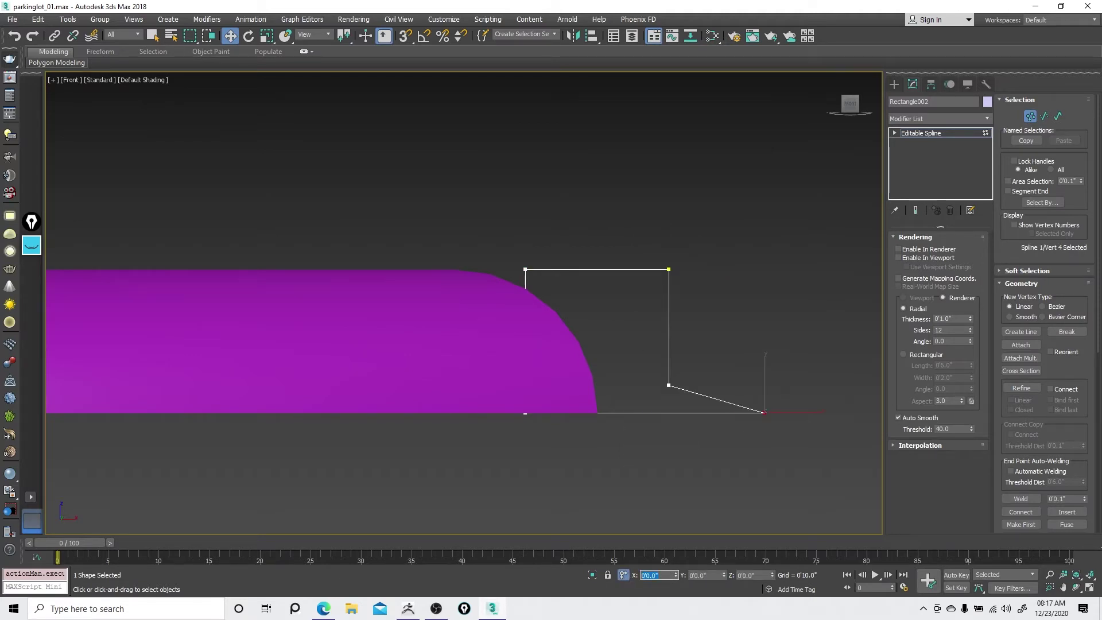
- Insert and select a new vertex with Refine on the sloped segment of the profile
{"action": "right_click", "coordinate": [749, 363]}
{"action": "left_click", "coordinate": [735, 396]}
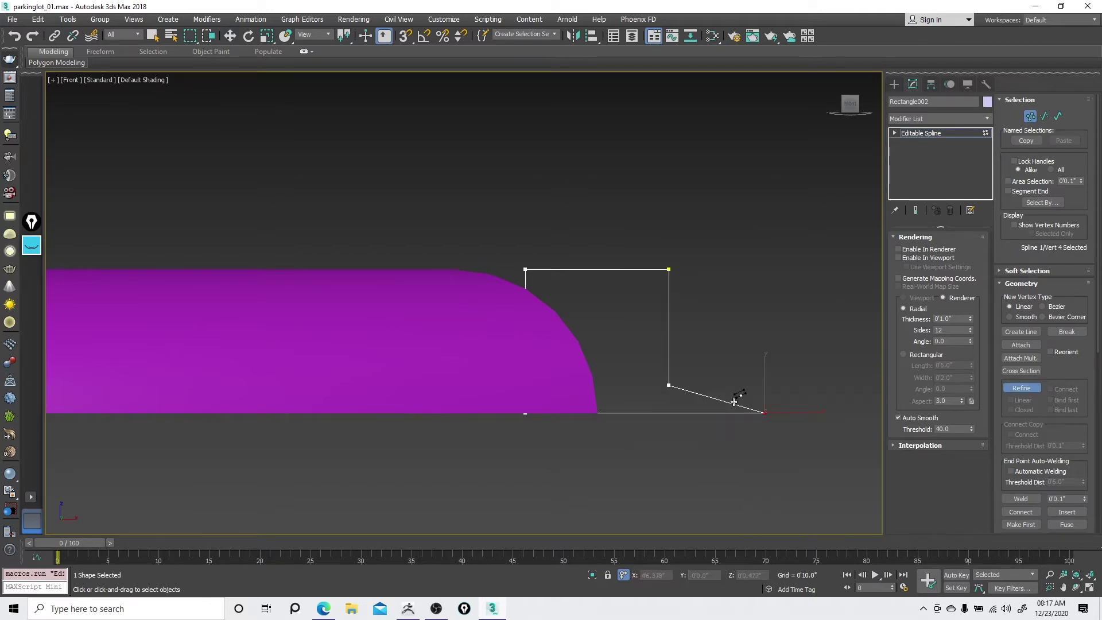
{"action": "left_click", "coordinate": [715, 399]}
{"action": "right_click", "coordinate": [728, 375]}
{"action": "left_click", "coordinate": [716, 399]}
- Use axis-constrained snapping to drop the inserted vertex onto the lip's outer corner and its neighbour onto the base line
{"action": "key", "text": "space"}
{"action": "key", "text": "F6"}
{"action": "key", "text": "s"}
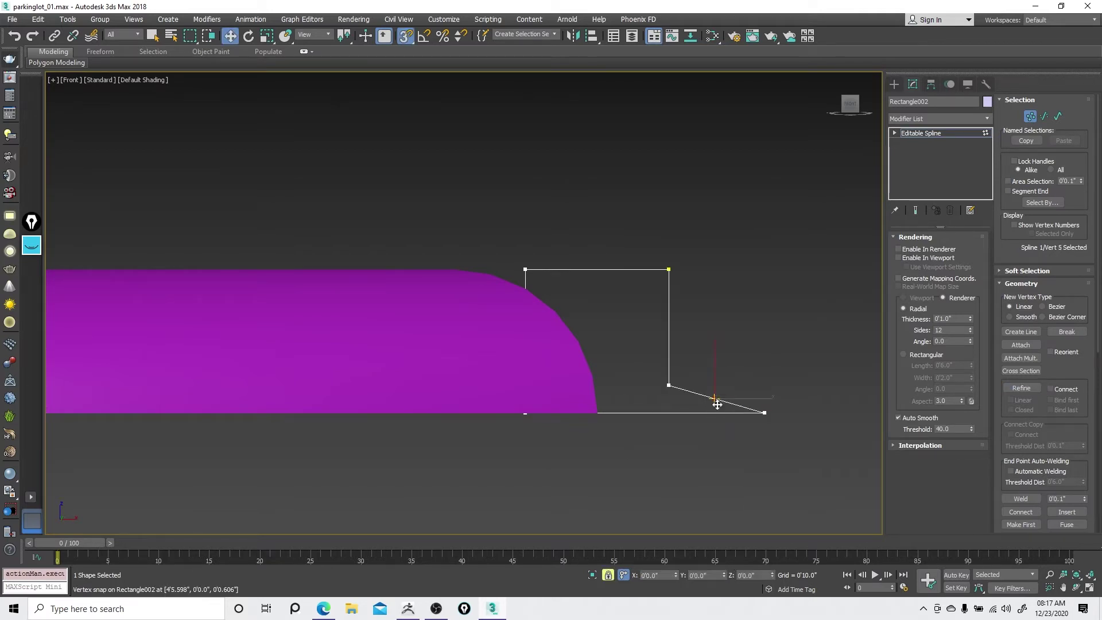
{"action": "left_click_drag", "start_coordinate": [715, 401], "coordinate": [654, 396]}
{"action": "key", "text": "space"}
{"action": "key", "text": "F6"}
{"action": "left_click_drag", "start_coordinate": [756, 386], "coordinate": [758, 410]}
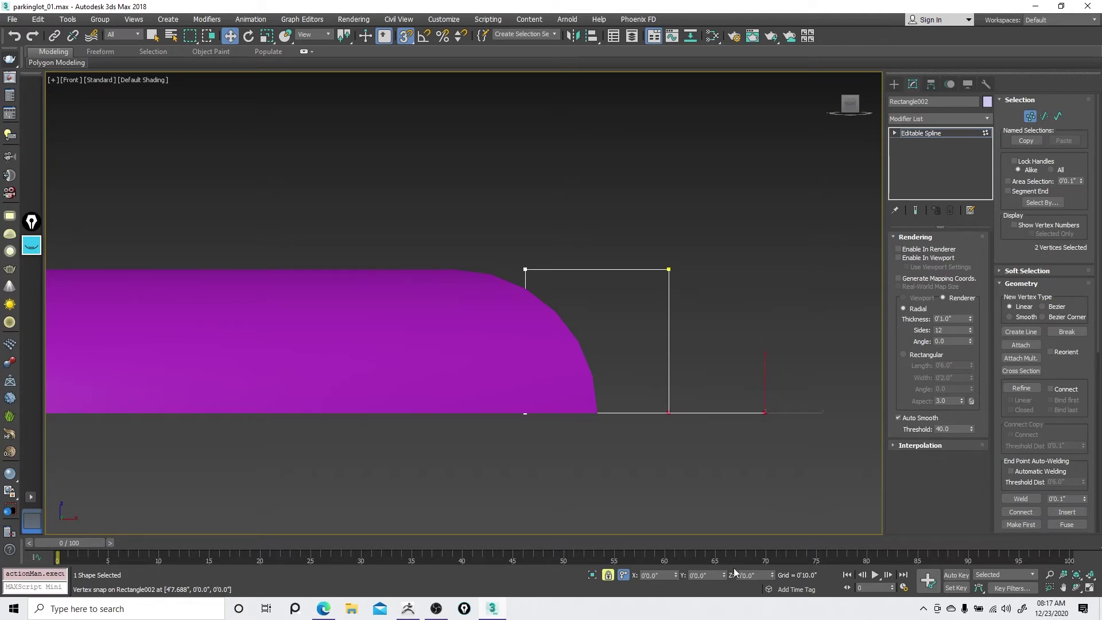
- Raise the two upper lip vertices above the base line with repeated 0.25" relative Y offsets
{"action": "left_click", "coordinate": [712, 574]}
{"action": "type", "text": ".25"}
{"action": "key", "text": "Return"}
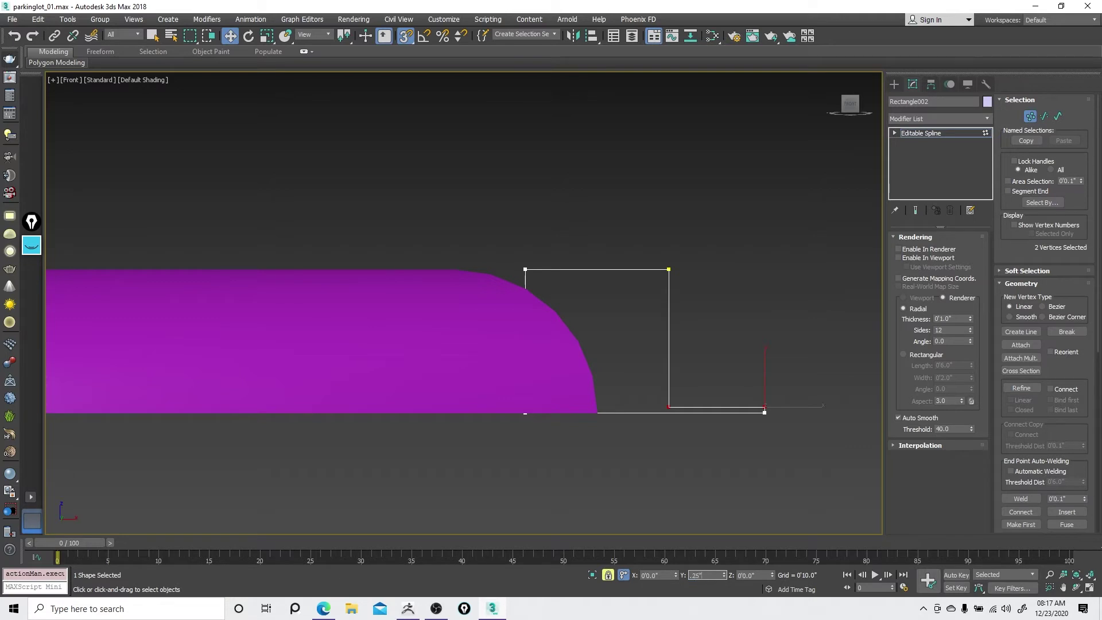
{"action": "right_click", "coordinate": [699, 382]}
{"action": "left_click", "coordinate": [717, 395]}
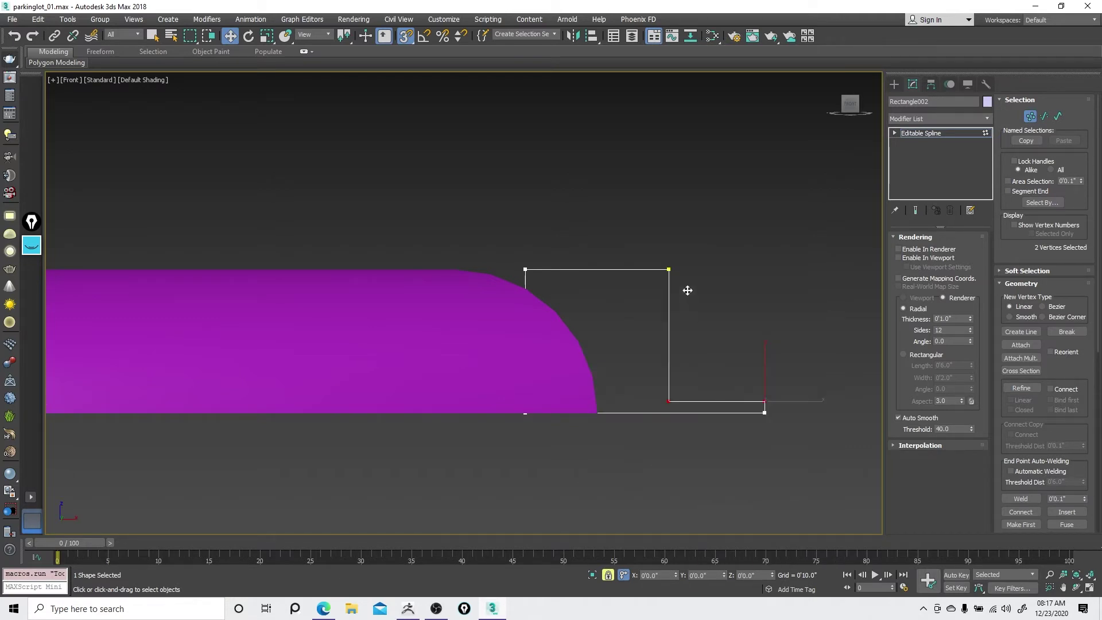
- Fillet the profile's upper outer corner vertex by 4"
{"action": "middle_click_drag", "start_coordinate": [687, 290], "coordinate": [691, 306]}
{"action": "key", "text": "space"}
{"action": "left_click", "coordinate": [672, 285]}
{"action": "scroll", "coordinate": [1017, 439], "scroll_direction": "down", "scroll_amount": 5}
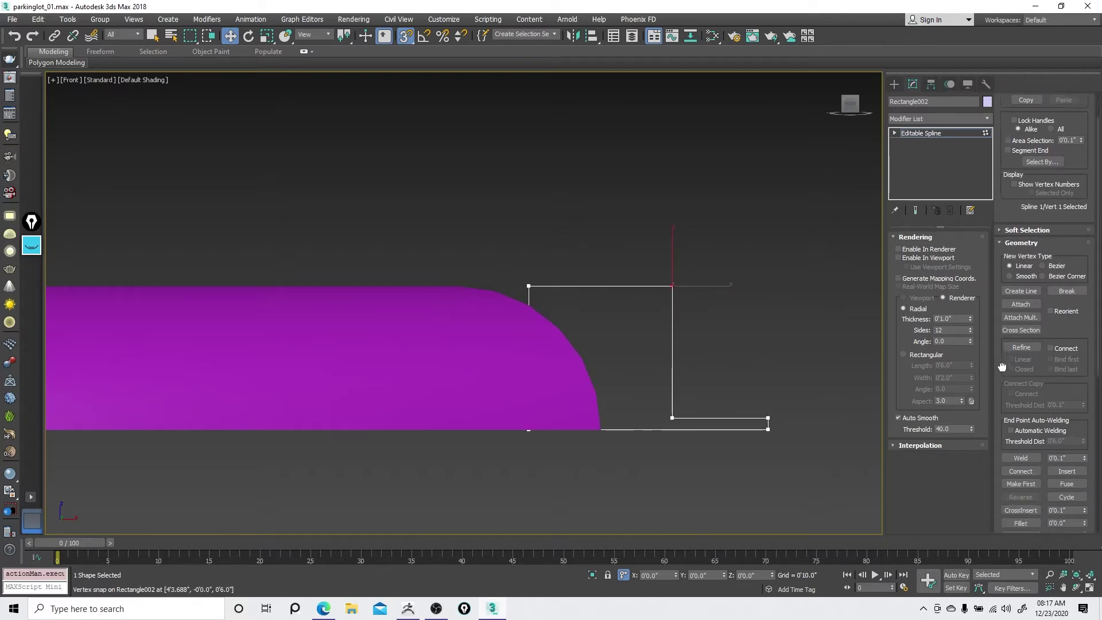
{"action": "left_click", "coordinate": [1068, 326]}
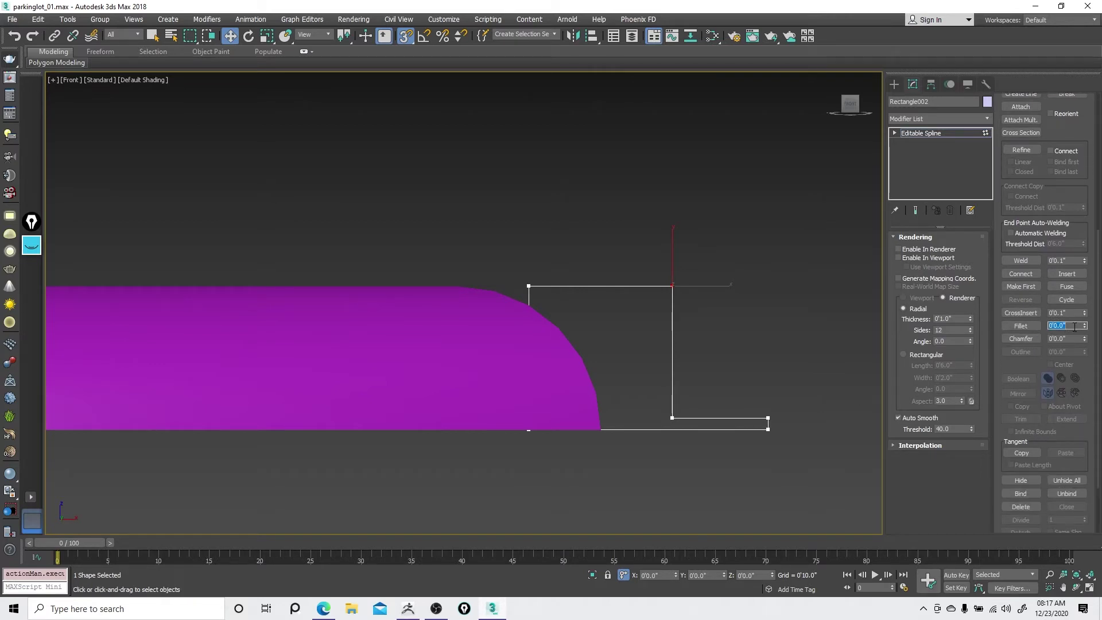
{"action": "type", "text": "4"}
{"action": "key", "text": "Return"}
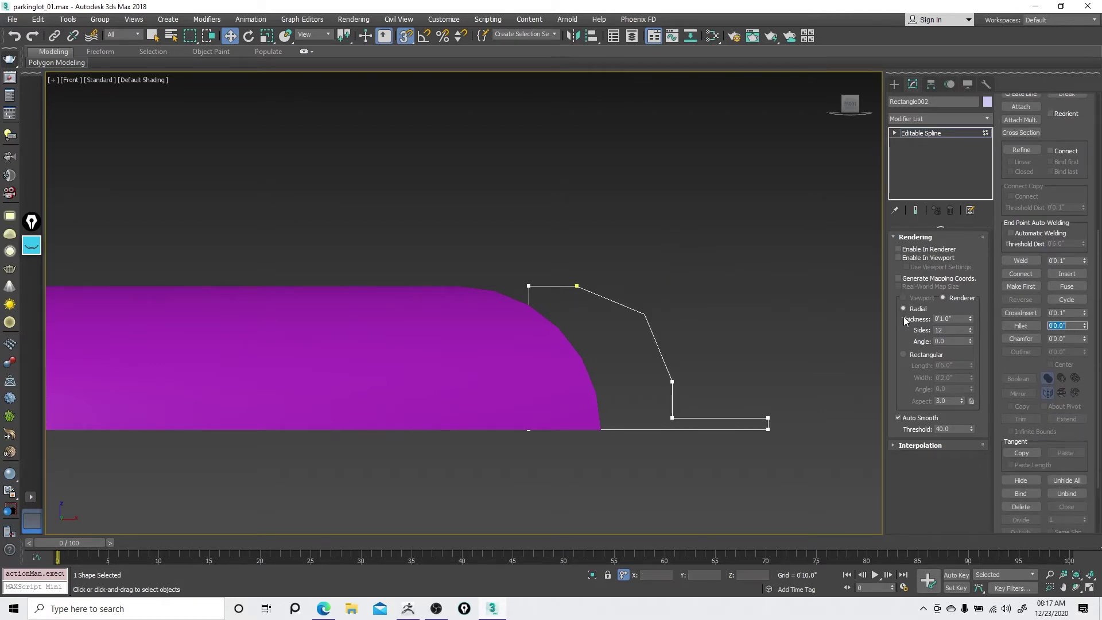
- Leave vertex editing and set the profile spline's interpolation steps to 3
{"action": "right_click", "coordinate": [762, 322]}
{"action": "left_click", "coordinate": [783, 333]}
{"action": "right_click", "coordinate": [765, 394]}
{"action": "left_click", "coordinate": [745, 380]}
{"action": "left_click", "coordinate": [894, 443]}
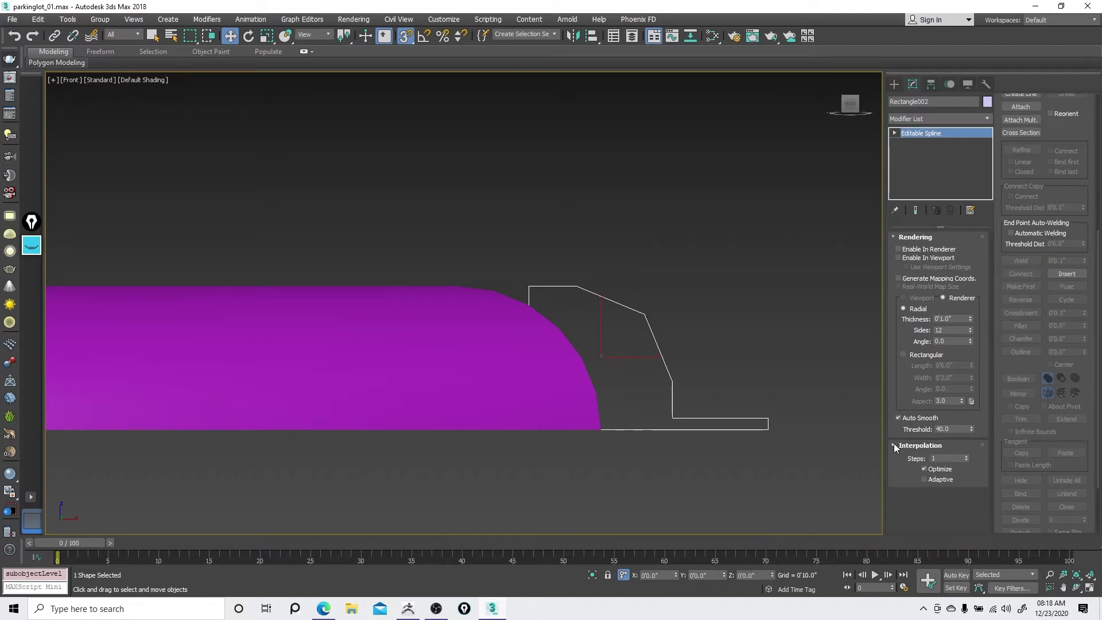
{"action": "left_click", "coordinate": [966, 456]}
{"action": "left_click", "coordinate": [966, 456]}
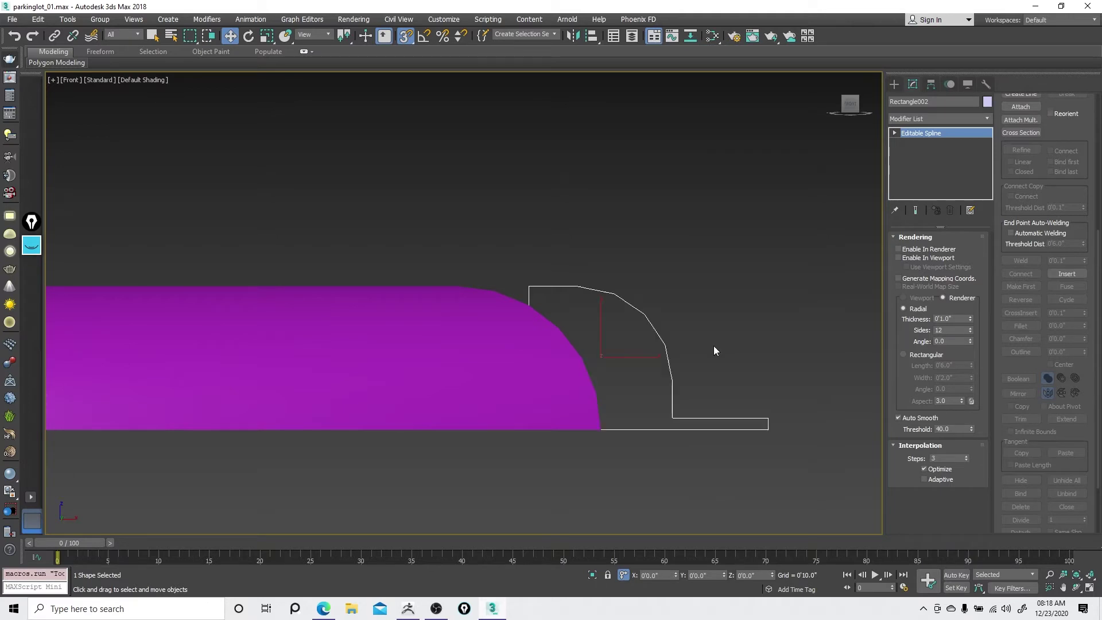
- Switch the purple curb's Sweep to a custom section and pick the drawn lip profile, working in wireframe
{"action": "left_click", "coordinate": [519, 335]}
{"action": "key", "text": "F3"}
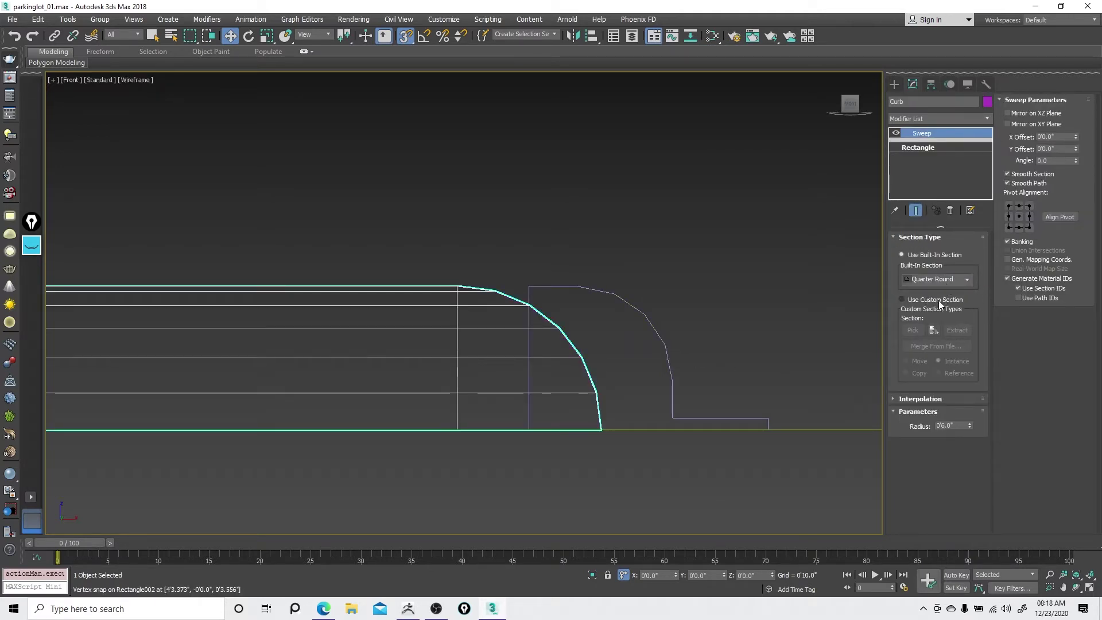
{"action": "left_click", "coordinate": [917, 300]}
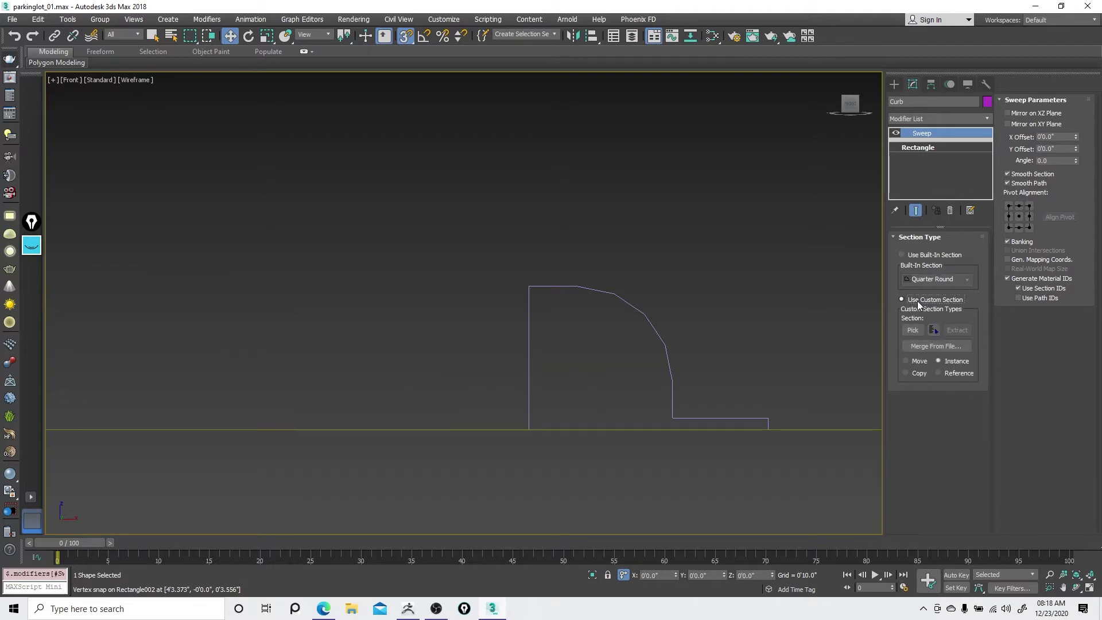
{"action": "left_click", "coordinate": [909, 329]}
{"action": "left_click", "coordinate": [672, 355]}
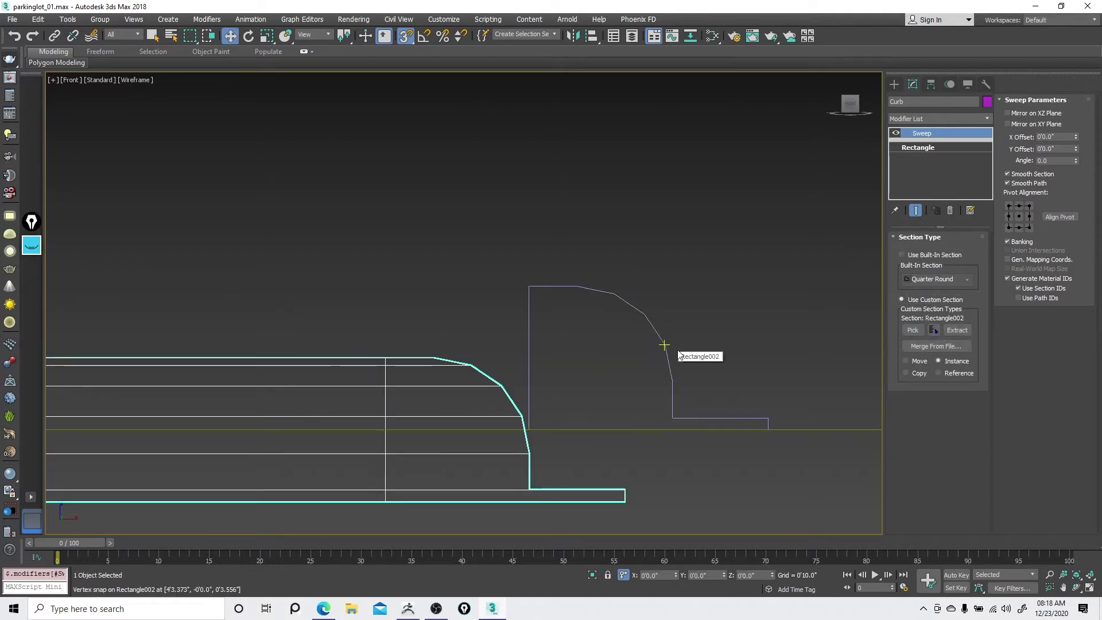
{"action": "right_click", "coordinate": [703, 322]}
{"action": "left_click", "coordinate": [718, 330]}
{"action": "middle_click_drag", "start_coordinate": [727, 407], "coordinate": [715, 301]}
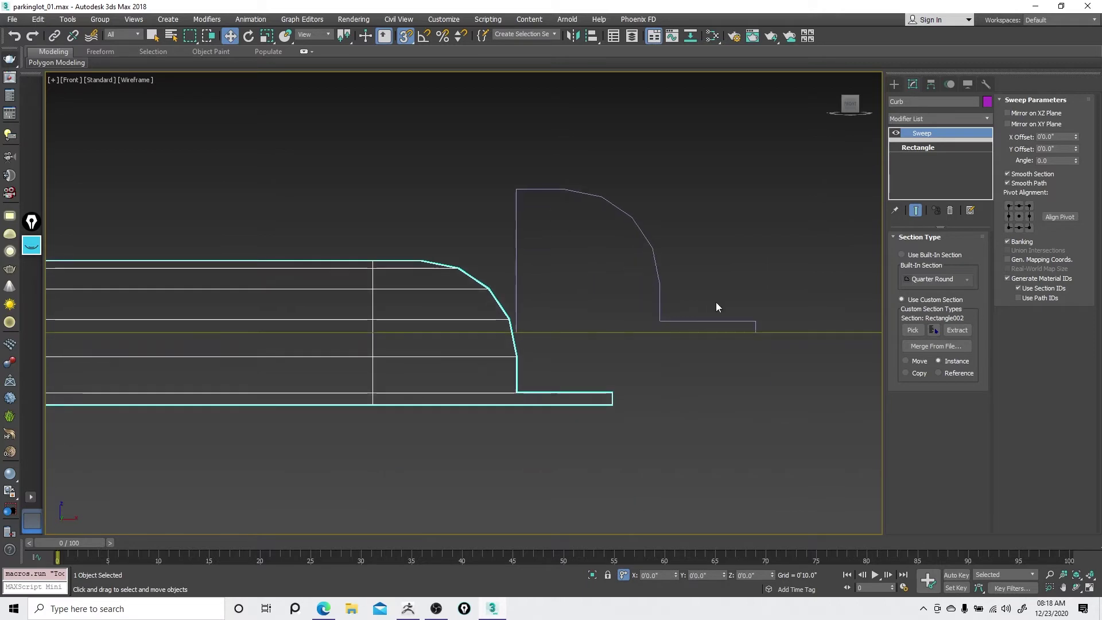
- Set the curb's Sweep Y Offset to 3"
{"action": "right_click", "coordinate": [740, 268]}
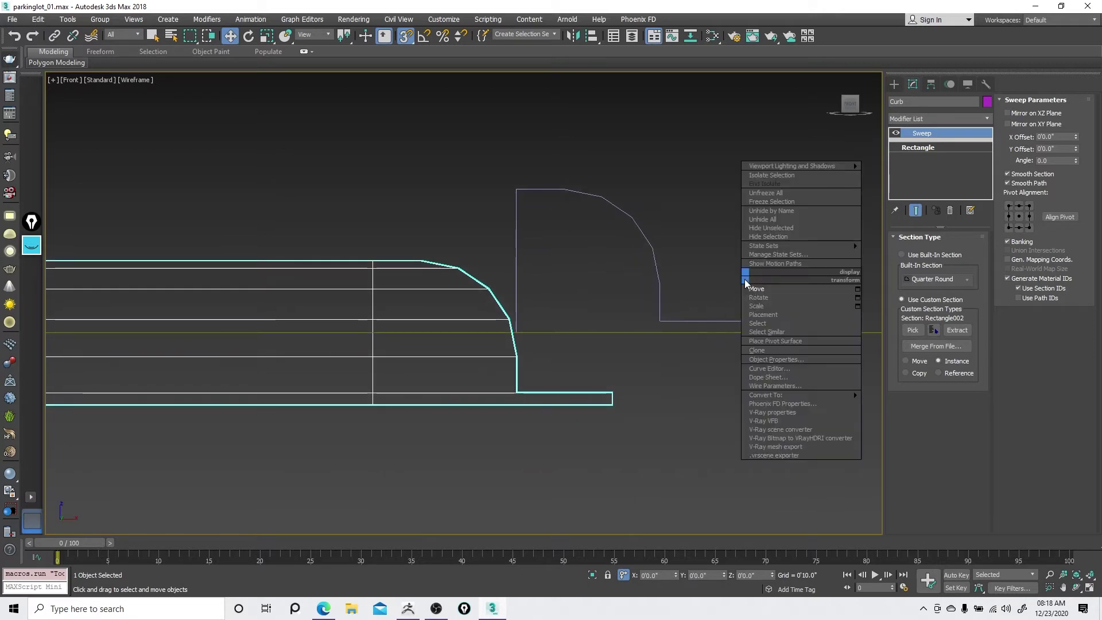
{"action": "left_click", "coordinate": [1051, 150]}
{"action": "type", "text": "3"}
{"action": "key", "text": "Return"}
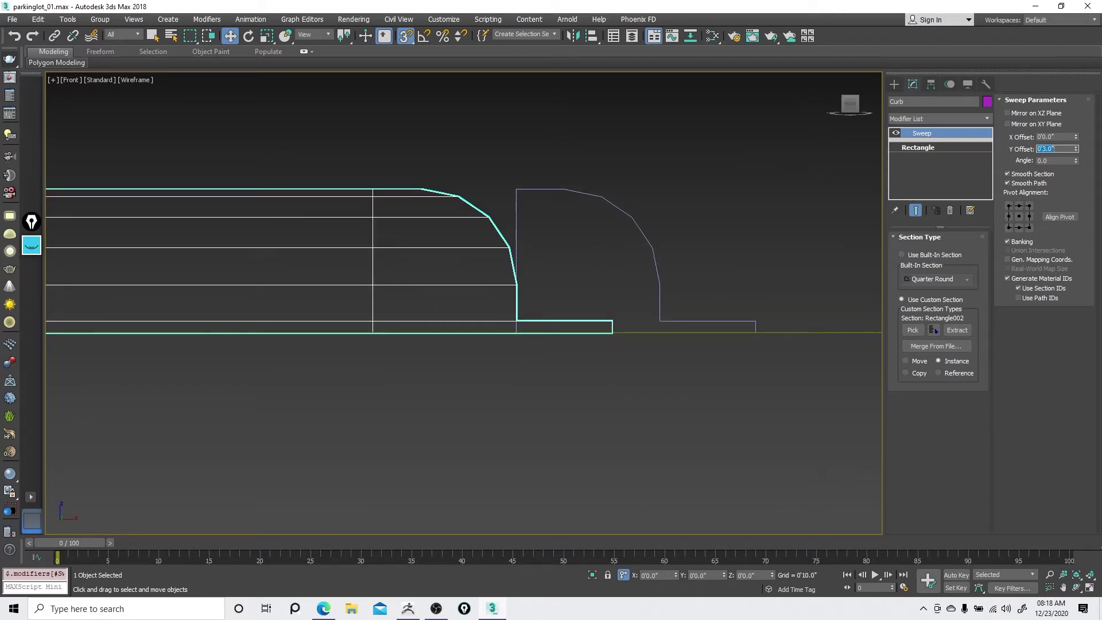
{"action": "right_click", "coordinate": [792, 190]}
{"action": "left_click", "coordinate": [690, 237]}
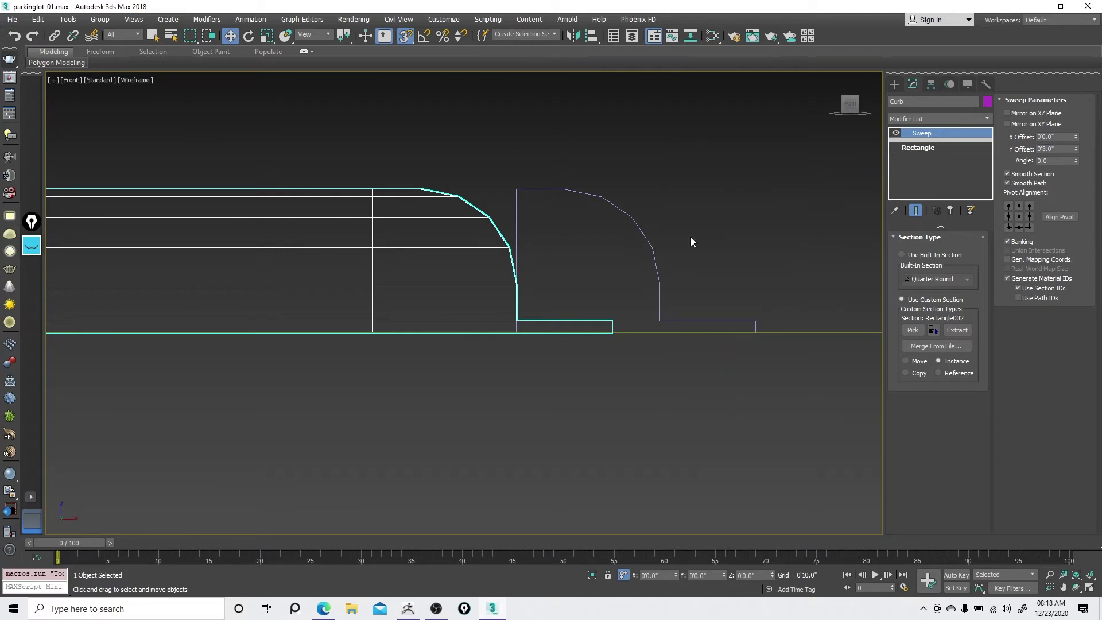
- Examine the lipped curb around the rectangle in a shaded perspective view with edged faces shown
{"action": "left_click", "coordinate": [653, 254]}
{"action": "key", "text": "p"}
{"action": "key", "text": "z"}
{"action": "middle_click_drag", "start_coordinate": [653, 253], "coordinate": [619, 350], "text": "alt"}
{"action": "scroll", "coordinate": [619, 349], "scroll_direction": "down", "scroll_amount": 7}
{"action": "key", "text": "F3"}
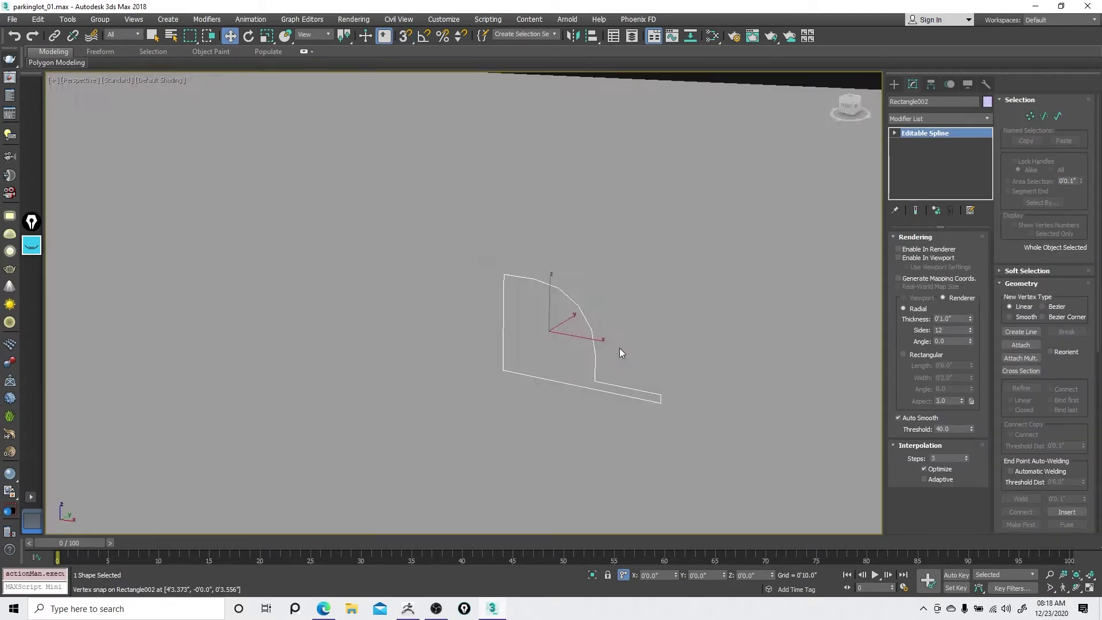
{"action": "scroll", "coordinate": [578, 355], "scroll_direction": "down", "scroll_amount": 4}
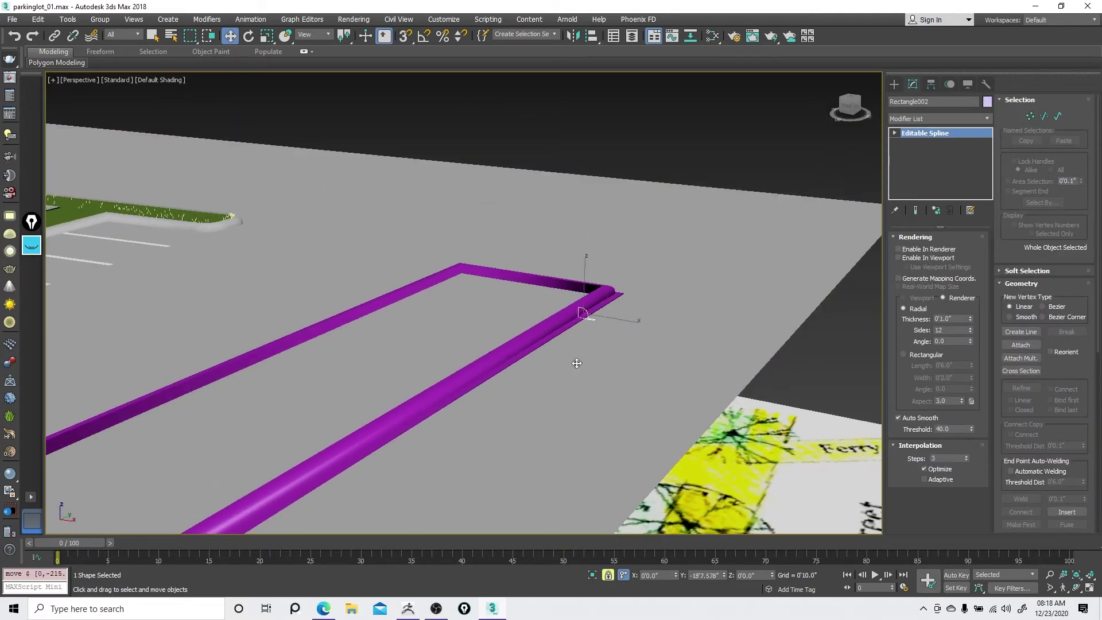
{"action": "scroll", "coordinate": [609, 266], "scroll_direction": "down", "scroll_amount": 3}
{"action": "scroll", "coordinate": [553, 319], "scroll_direction": "up", "scroll_amount": 3}
{"action": "key", "text": "F4"}
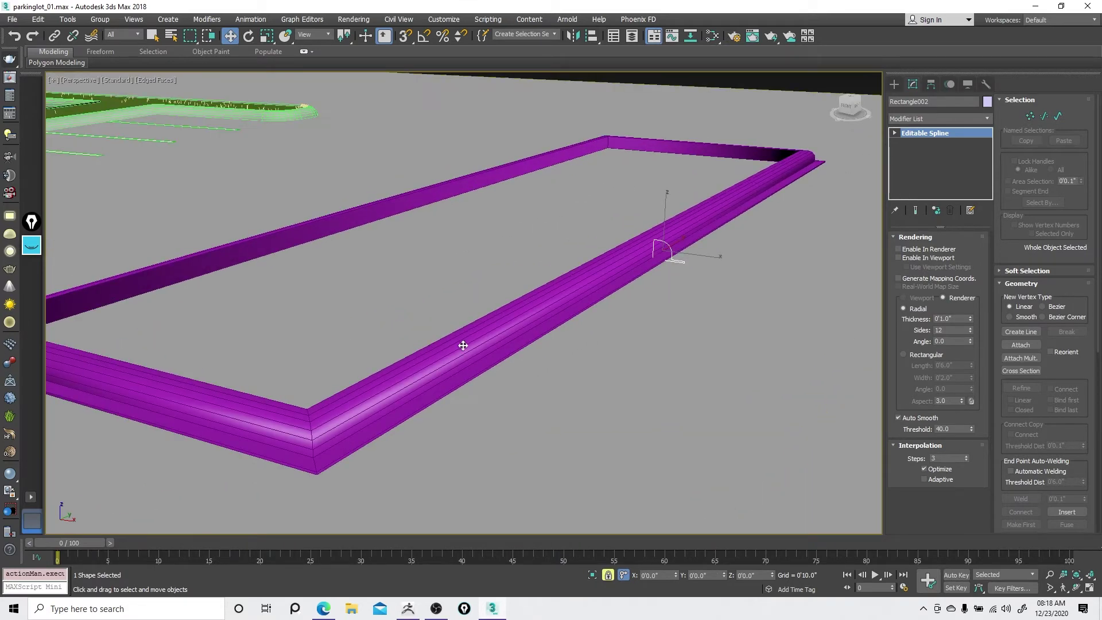
- Set the purple curb's Sweep to generate mapping coordinates, with Banking and Smooth Path off
{"action": "left_click", "coordinate": [470, 350]}
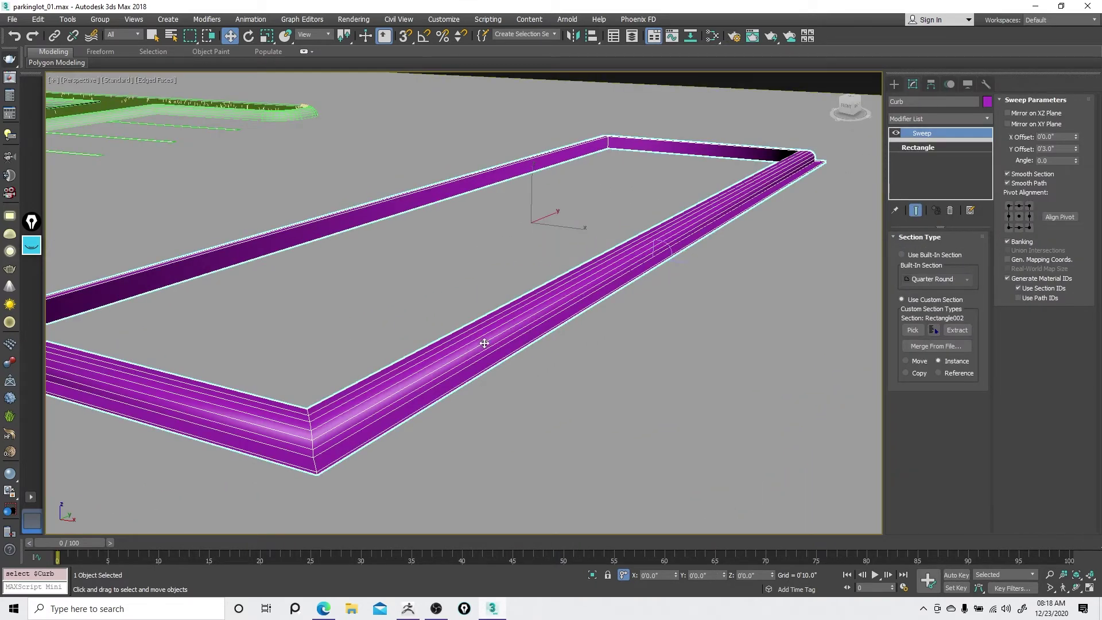
{"action": "left_click", "coordinate": [1009, 242]}
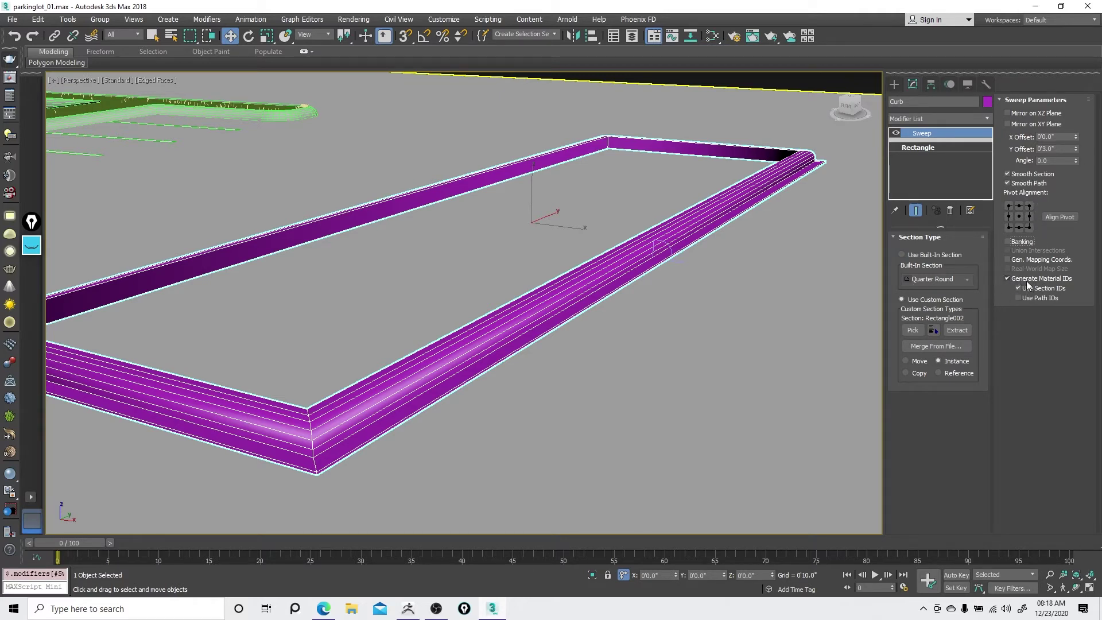
{"action": "left_click", "coordinate": [1007, 260]}
{"action": "left_click", "coordinate": [1020, 185]}
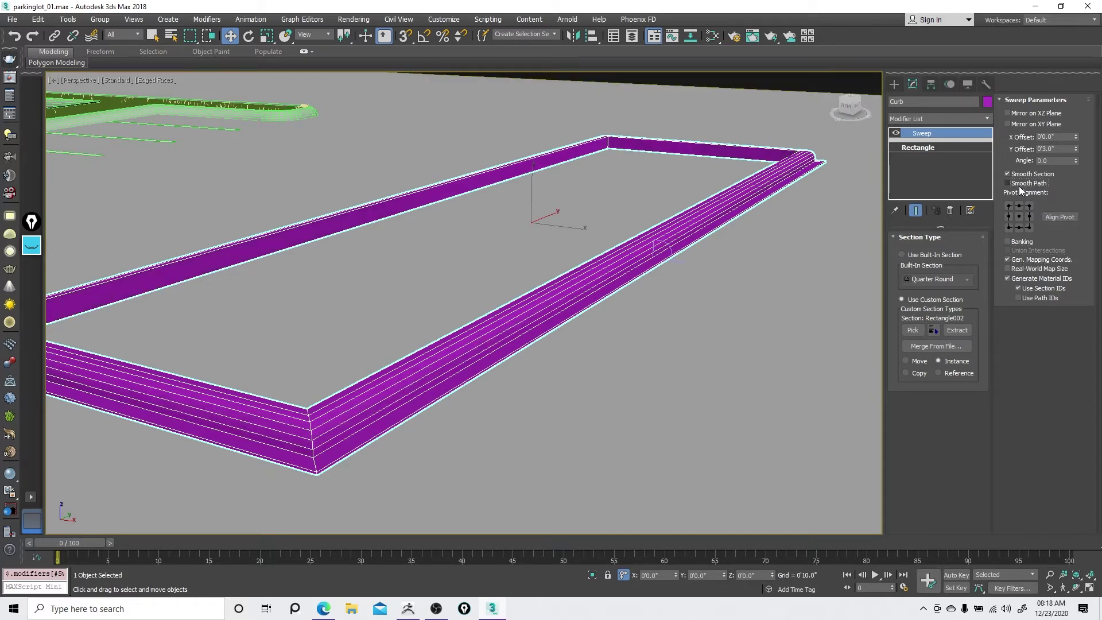
{"action": "key", "text": "F4"}
{"action": "left_click", "coordinate": [1020, 185]}
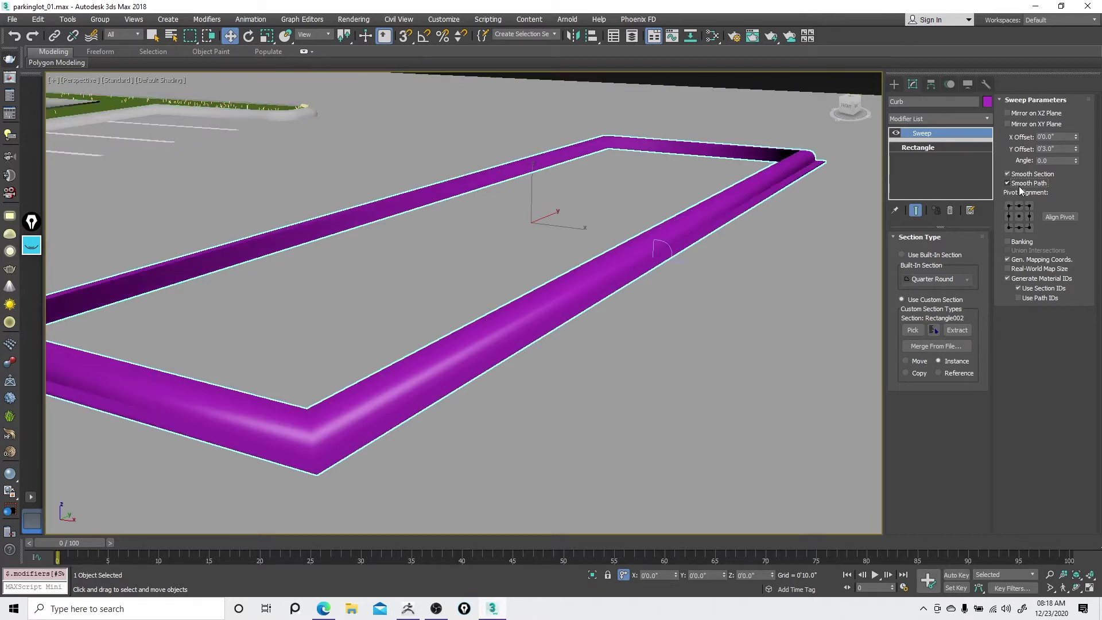
{"action": "left_click", "coordinate": [1020, 186]}
{"action": "right_click", "coordinate": [655, 246]}
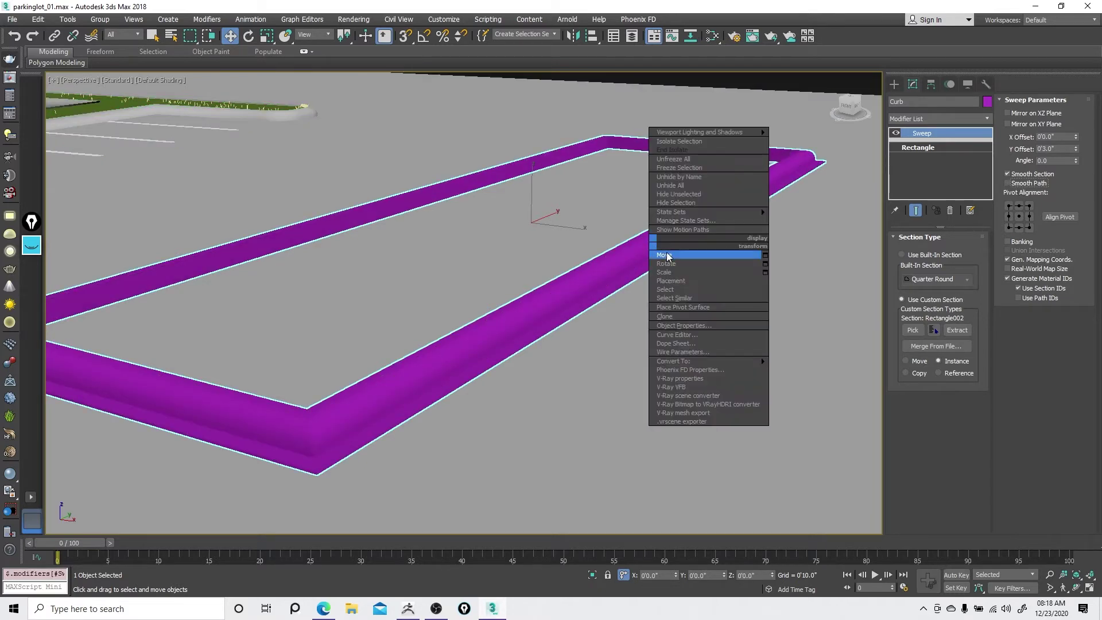
{"action": "left_click", "coordinate": [663, 248]}
{"action": "left_click", "coordinate": [661, 247]}
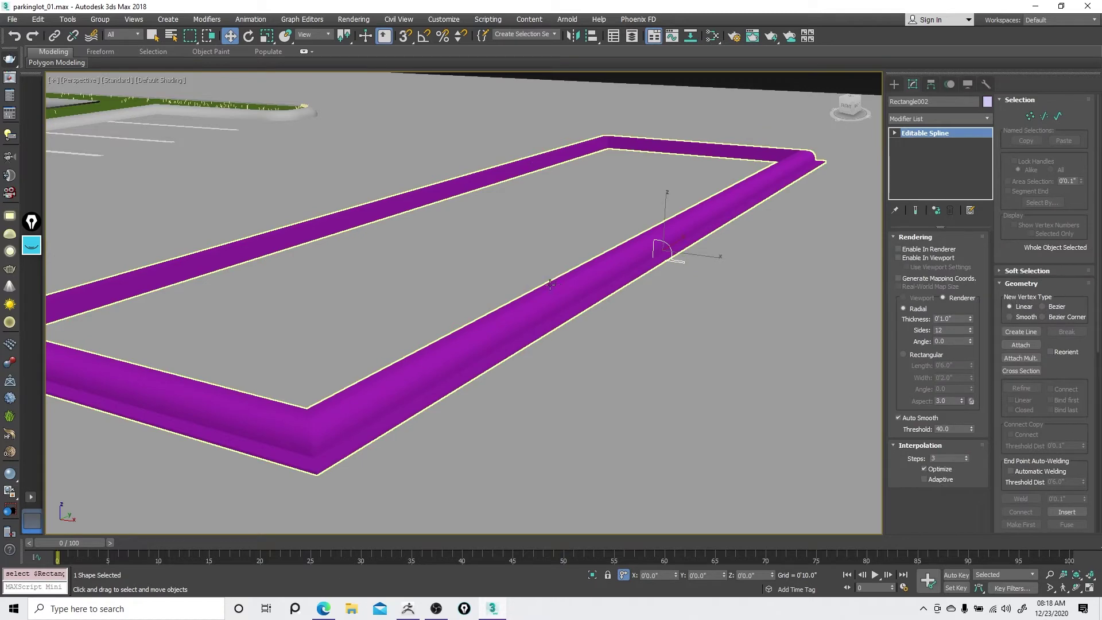
- Correct the name of the Crub material to Curb in the Slate Material Editor
{"action": "middle_click_drag", "start_coordinate": [550, 285], "coordinate": [558, 285], "text": "alt"}
{"action": "left_click", "coordinate": [544, 345]}
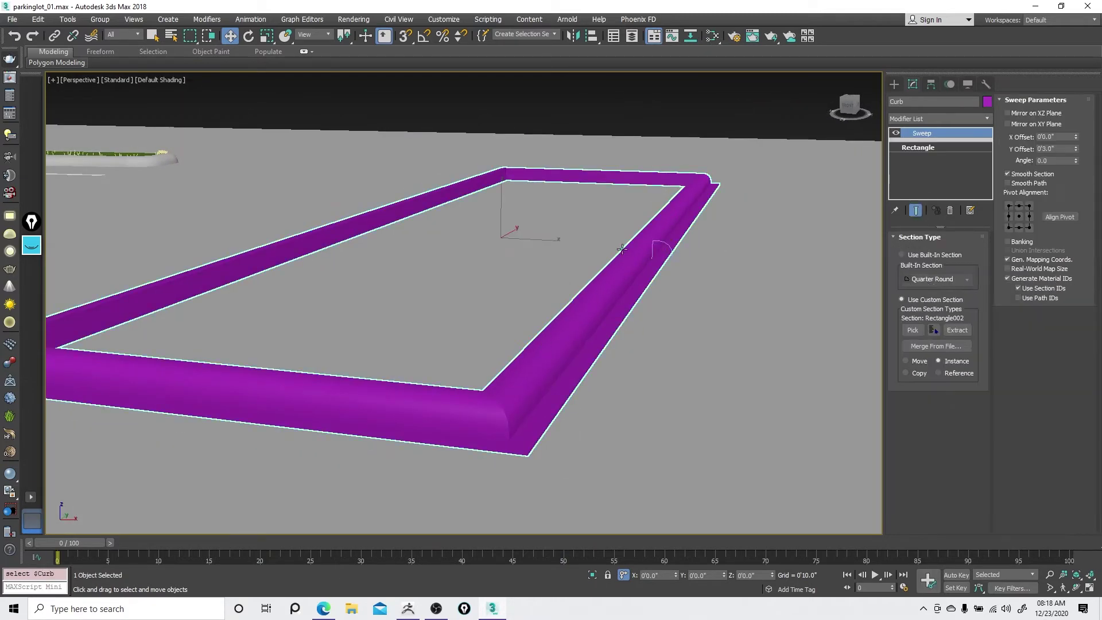
{"action": "left_click", "coordinate": [712, 37]}
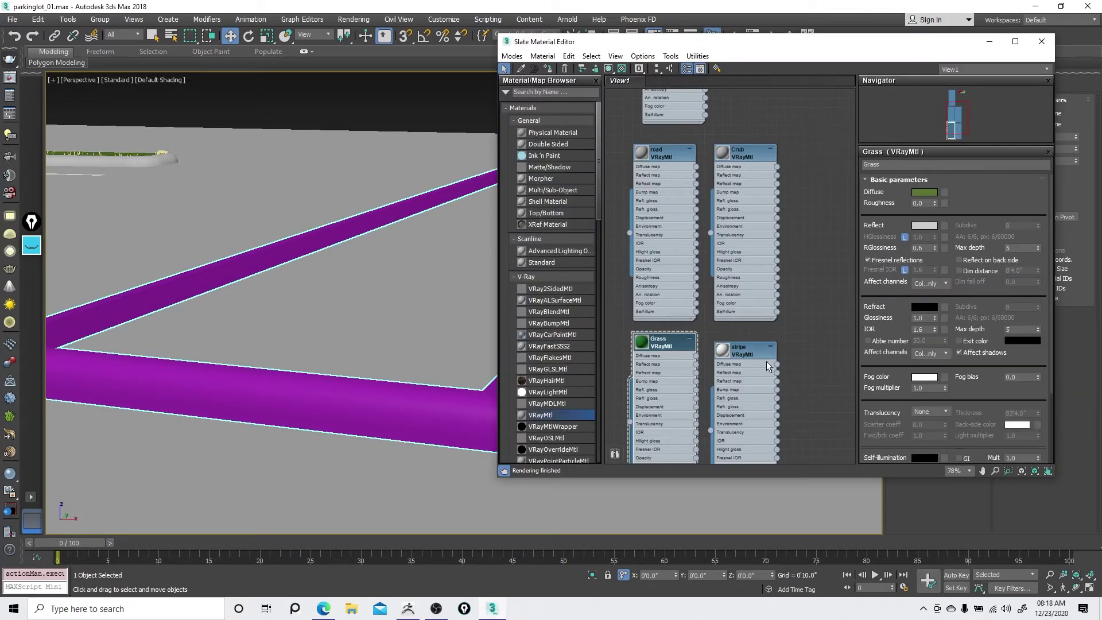
{"action": "left_click", "coordinate": [753, 155]}
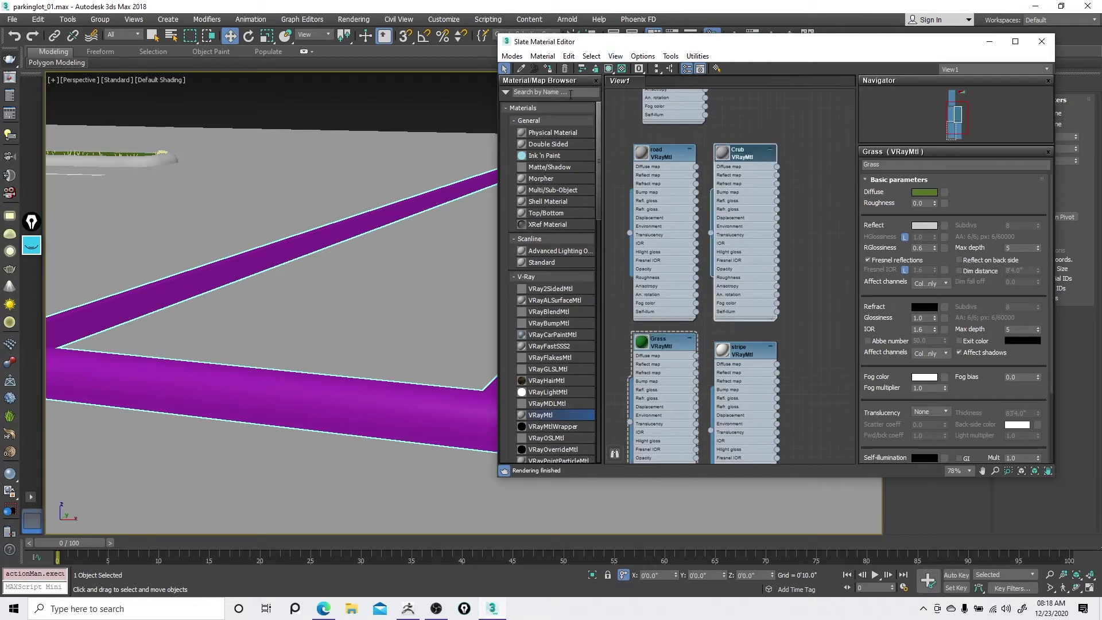
{"action": "double_click", "coordinate": [743, 156]}
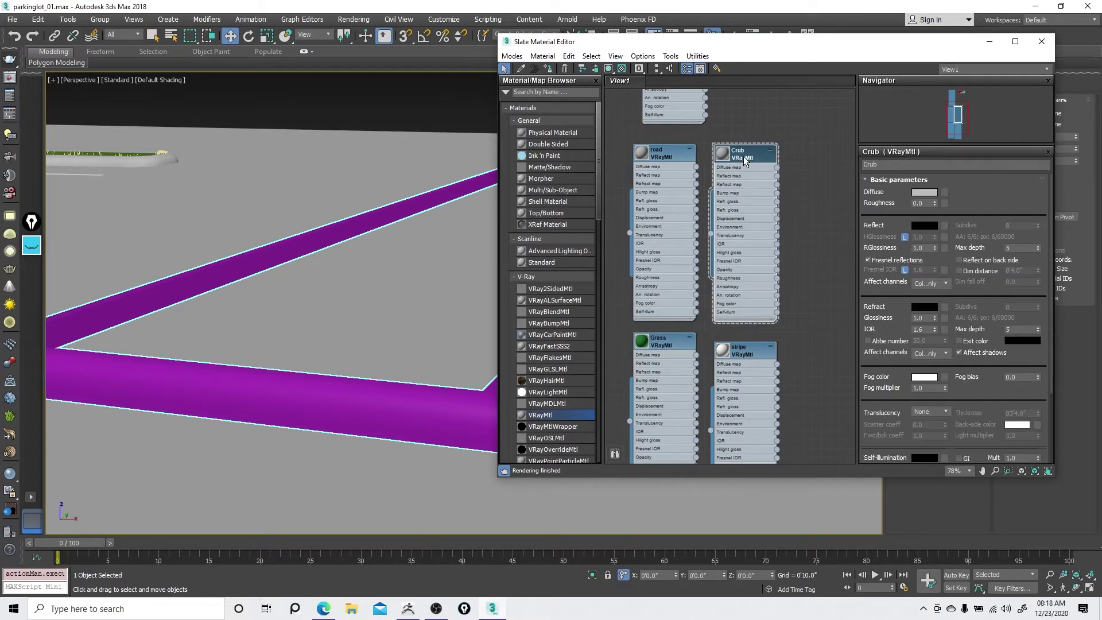
{"action": "left_click", "coordinate": [914, 165]}
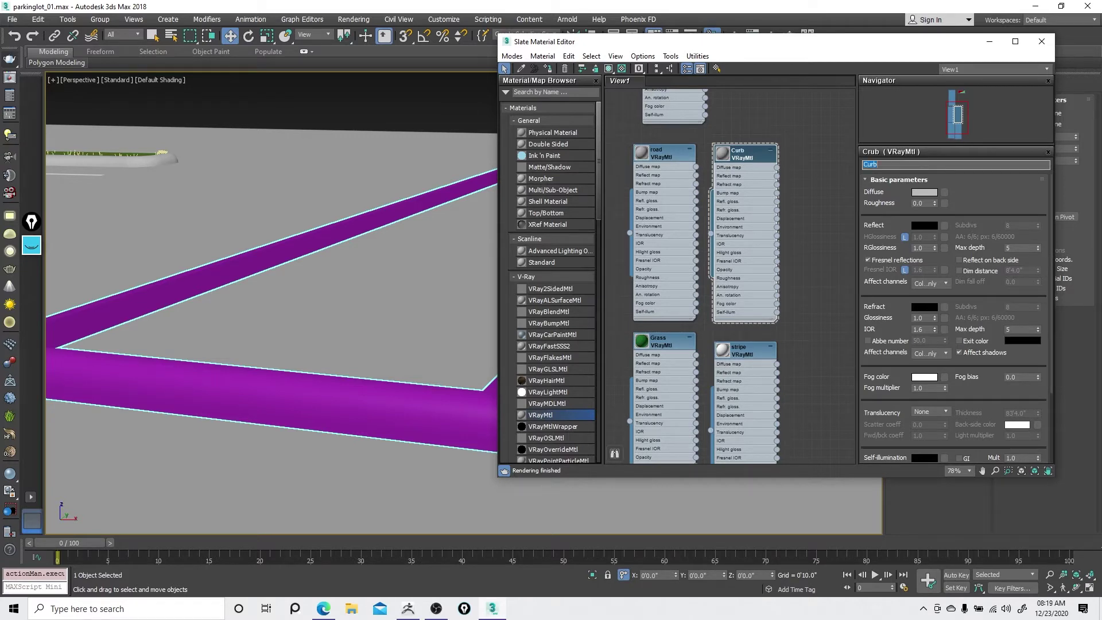
{"action": "left_click", "coordinate": [800, 183]}
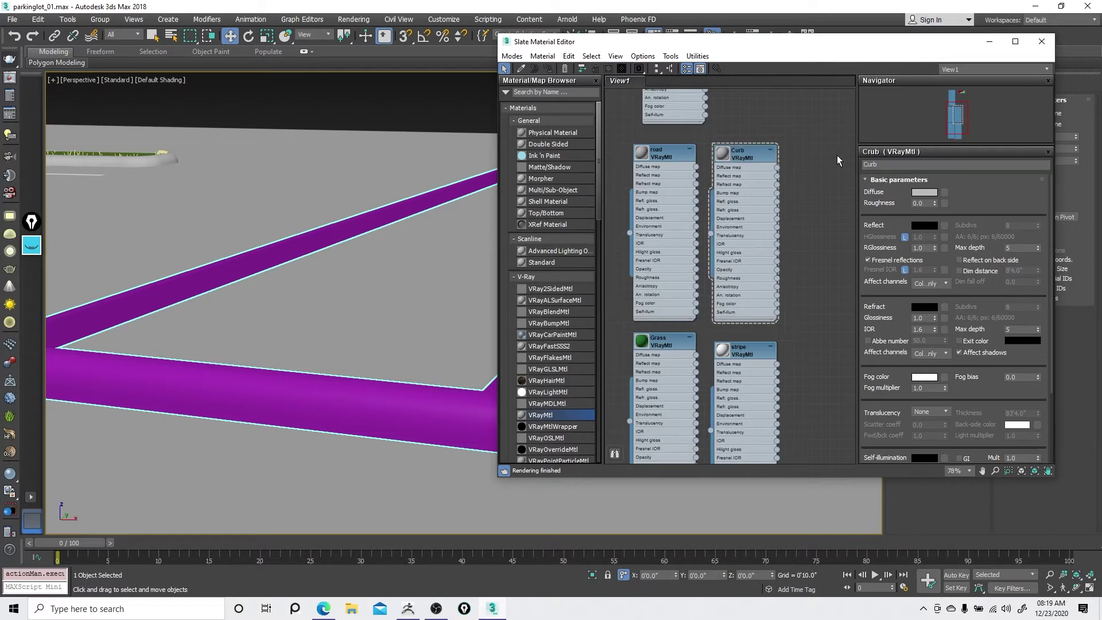
{"action": "left_click", "coordinate": [1042, 46]}
- Assign the Curb material to the purple swept curb and close the material editor
{"action": "right_click", "coordinate": [598, 221]}
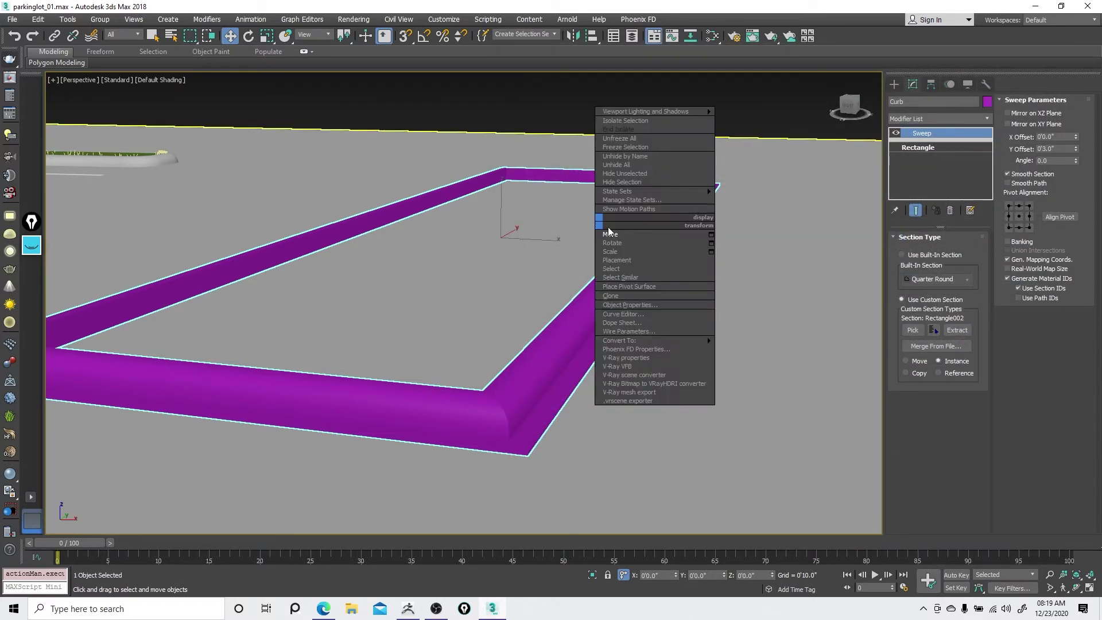
{"action": "left_click", "coordinate": [612, 233]}
{"action": "scroll", "coordinate": [622, 283], "scroll_direction": "down", "scroll_amount": 3}
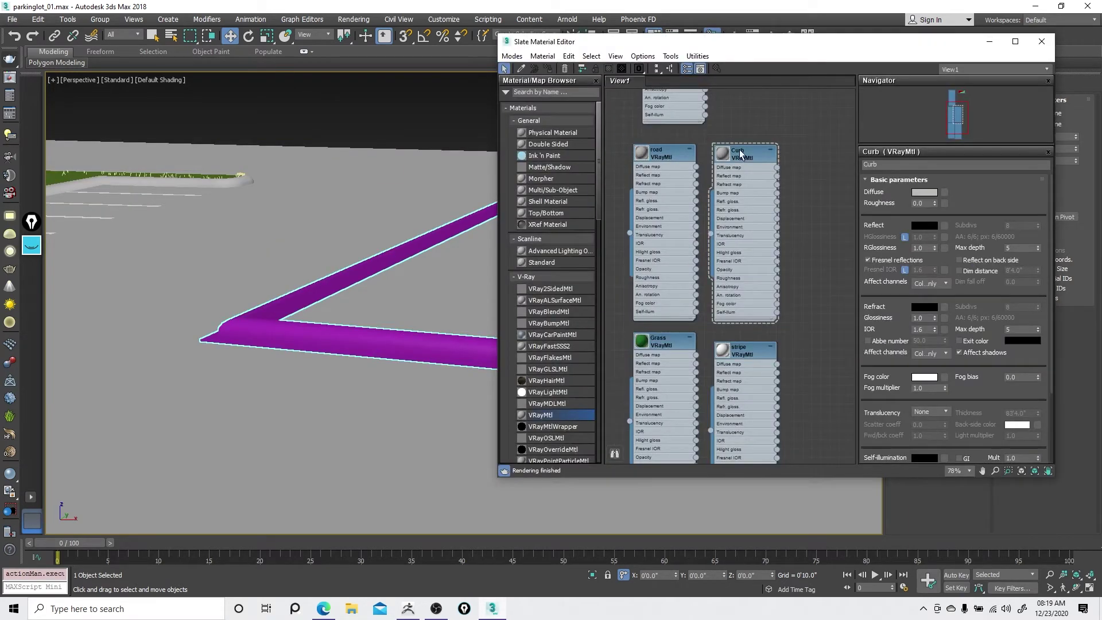
{"action": "left_click", "coordinate": [735, 152]}
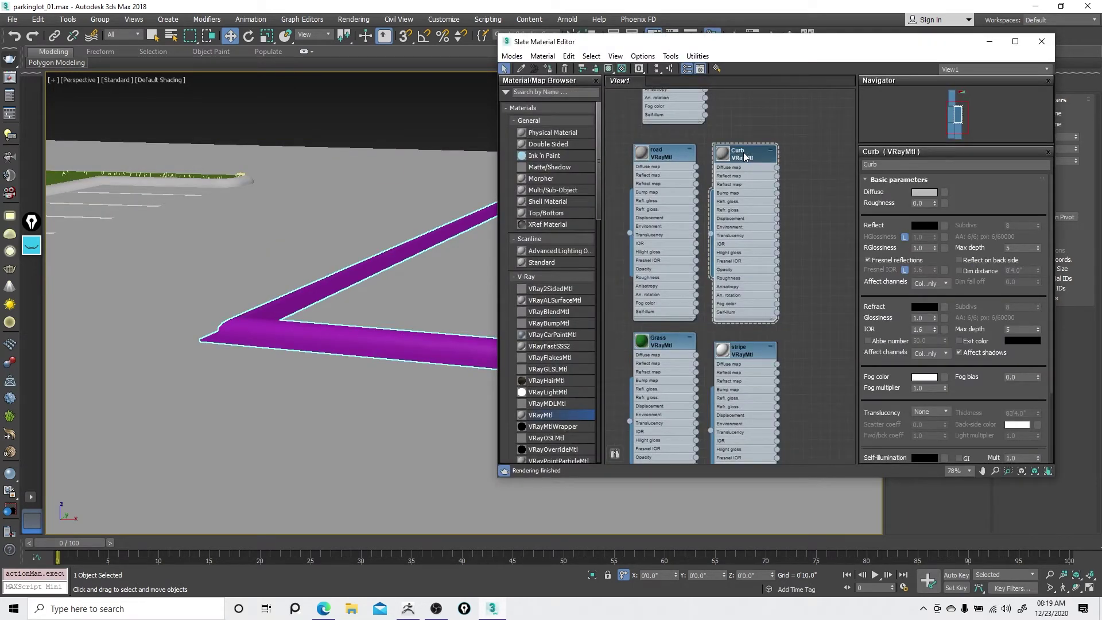
{"action": "left_click", "coordinate": [549, 71]}
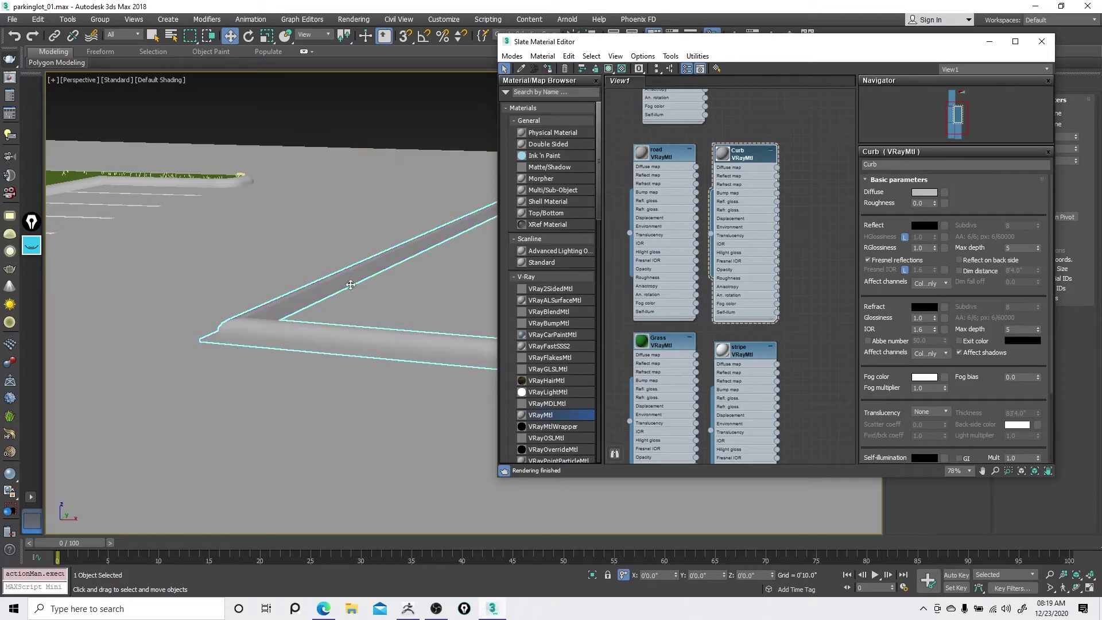
{"action": "left_click", "coordinate": [1041, 42]}
{"action": "right_click", "coordinate": [644, 281]}
{"action": "left_click", "coordinate": [598, 321]}
- Widen the curb's lip by moving the two outer end vertices of the profile spline outward, with edged faces shown
{"action": "scroll", "coordinate": [598, 348], "scroll_direction": "up", "scroll_amount": 4}
{"action": "key", "text": "F4"}
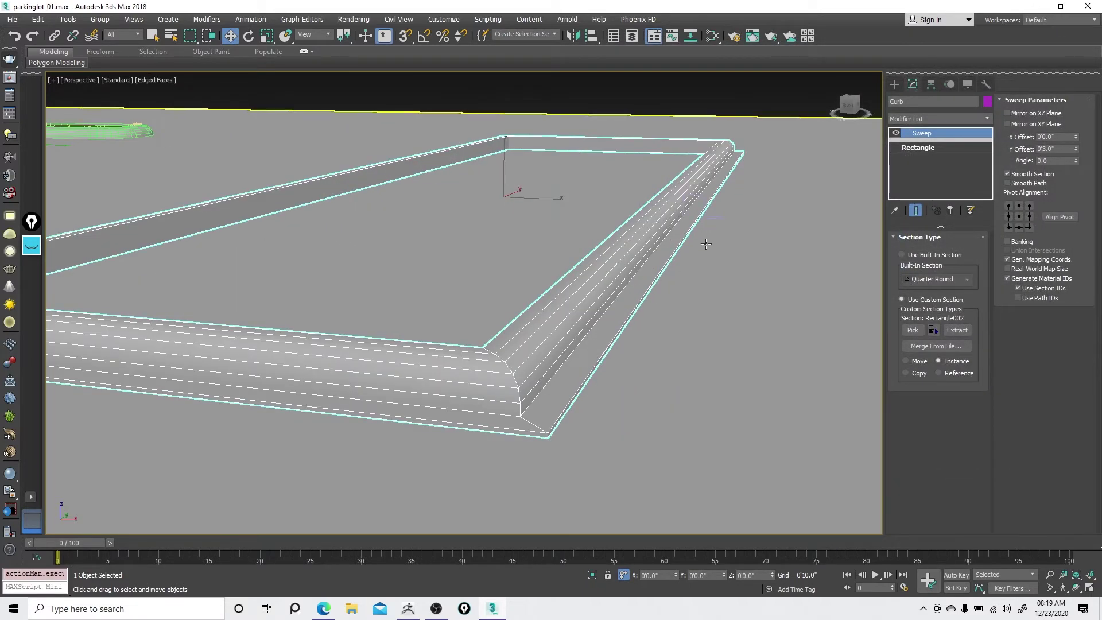
{"action": "left_click", "coordinate": [709, 222]}
{"action": "right_click", "coordinate": [739, 262]}
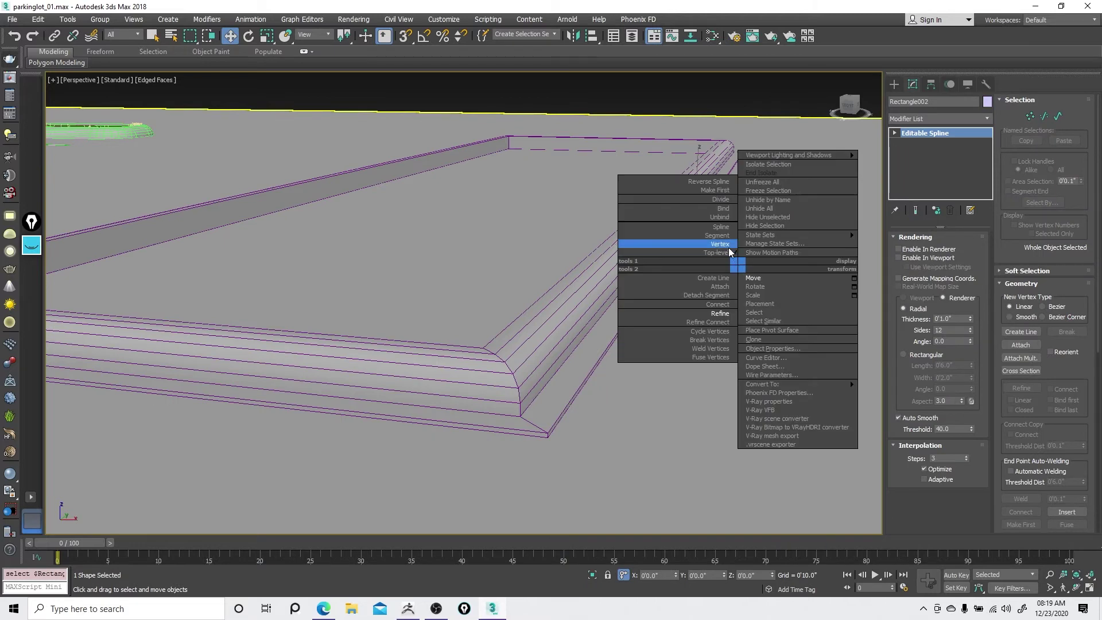
{"action": "left_click", "coordinate": [729, 224]}
{"action": "left_click_drag", "start_coordinate": [729, 224], "coordinate": [774, 217]}
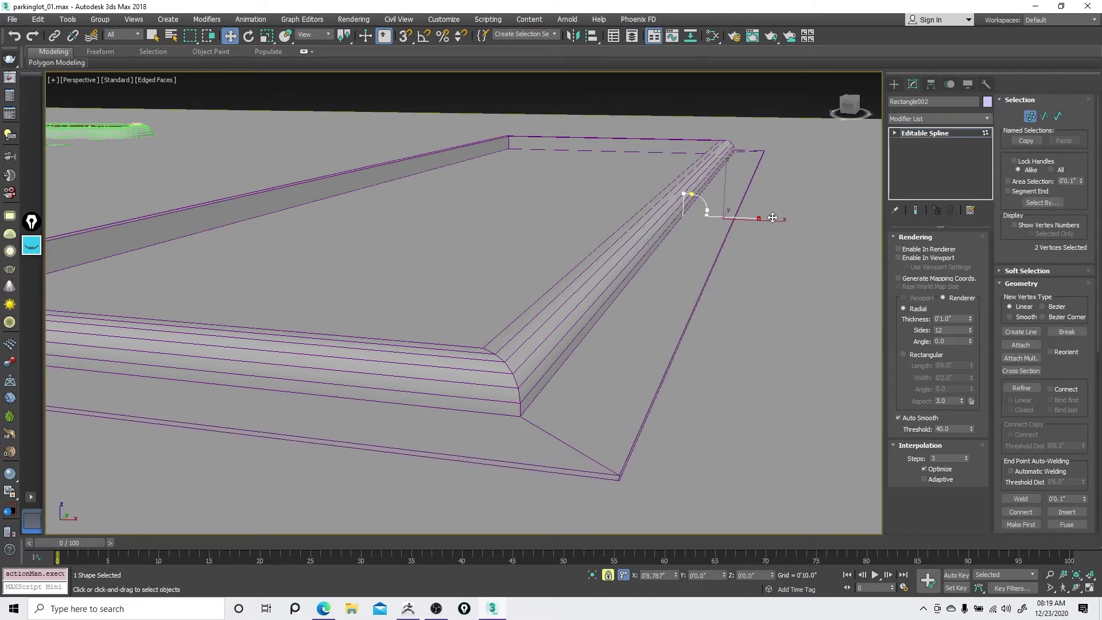
{"action": "right_click", "coordinate": [714, 211]}
{"action": "left_click", "coordinate": [704, 194]}
{"action": "scroll", "coordinate": [689, 185], "scroll_direction": "up", "scroll_amount": 2}
{"action": "scroll", "coordinate": [705, 191], "scroll_direction": "down", "scroll_amount": 2}
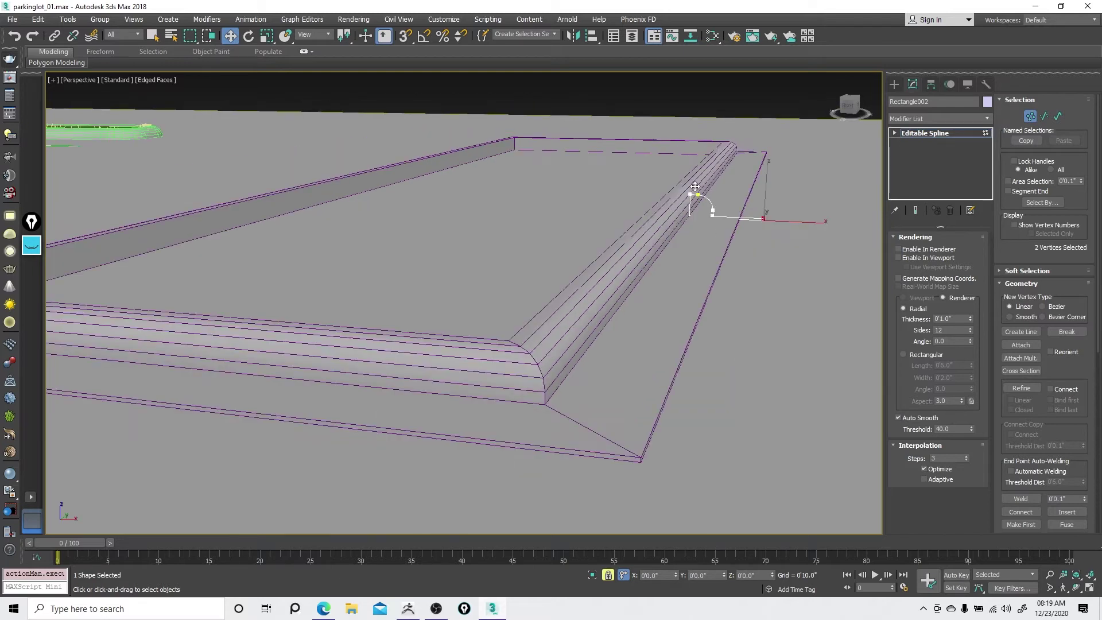
- Select the two vertices on the profile's straight inner edge, and return to the whole-object level
{"action": "key", "text": "space"}
{"action": "left_click_drag", "start_coordinate": [694, 187], "coordinate": [670, 256]}
{"action": "key", "text": "space"}
{"action": "mouse_move", "coordinate": [680, 207]}
{"action": "left_mouse_down"}
{"action": "mouse_move", "coordinate": [678, 195]}
{"action": "mouse_move", "coordinate": [661, 204]}
{"action": "mouse_move", "coordinate": [679, 206]}
{"action": "left_mouse_up"}
{"action": "right_click", "coordinate": [706, 210]}
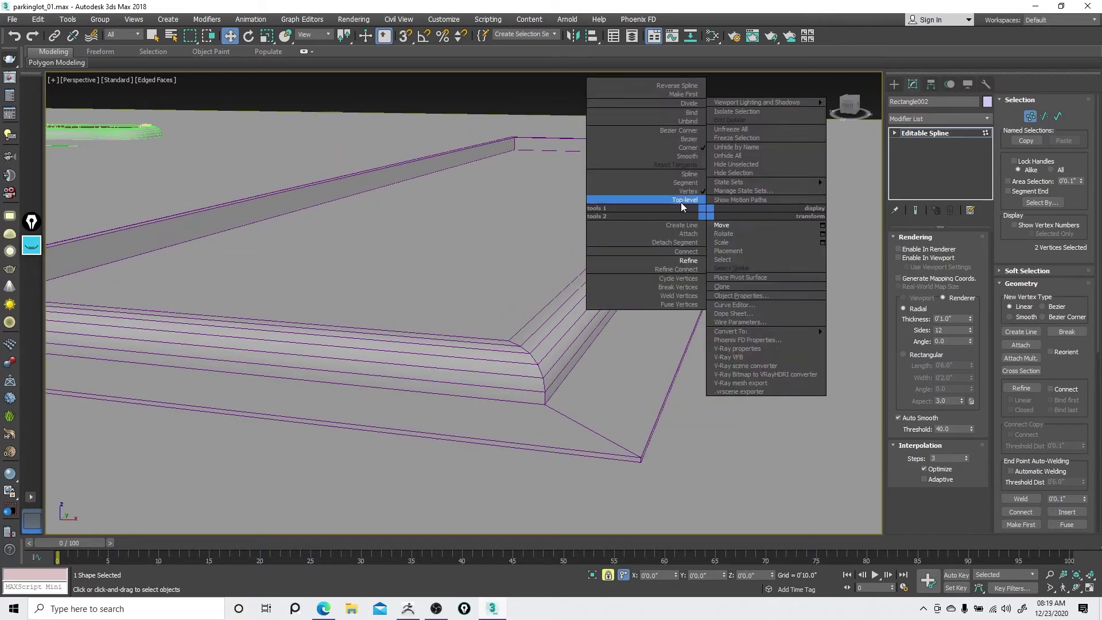
{"action": "left_click", "coordinate": [683, 201]}
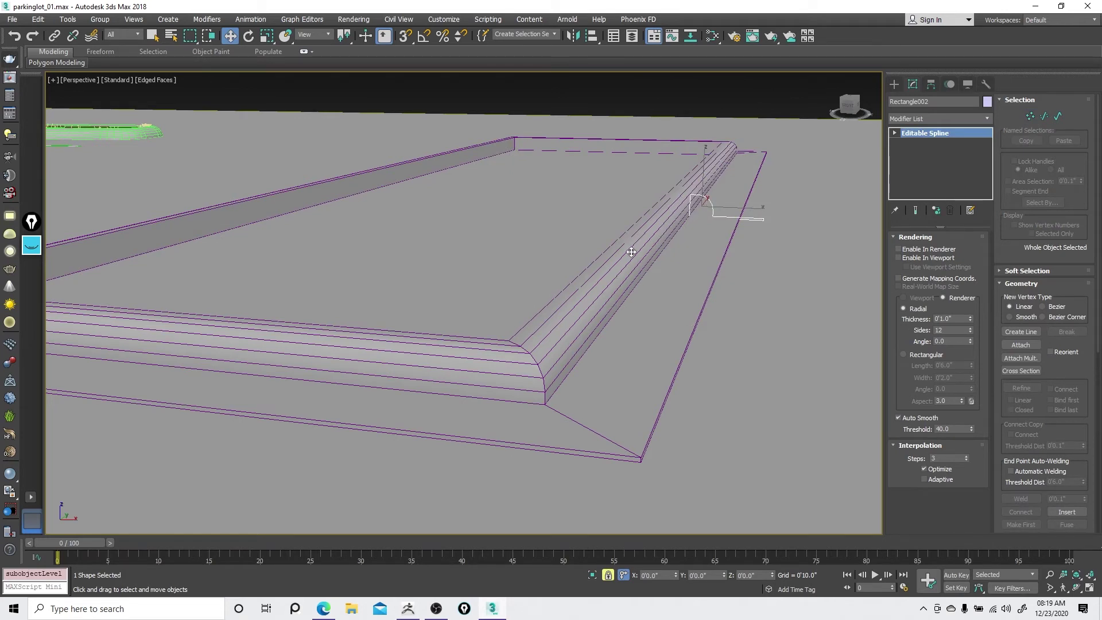
- Move the lip's two outer end vertices back inward to narrow the gutter lip, and leave vertex editing
{"action": "right_click", "coordinate": [748, 246]}
{"action": "left_click", "coordinate": [711, 227]}
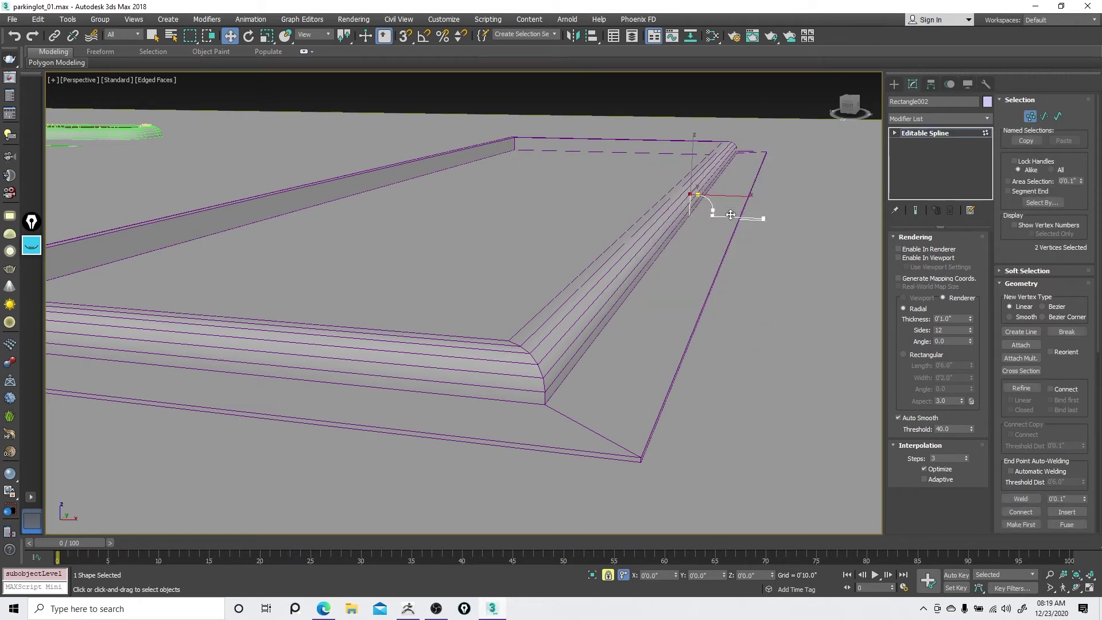
{"action": "left_click_drag", "start_coordinate": [787, 204], "coordinate": [749, 263]}
{"action": "key", "text": "space"}
{"action": "left_click_drag", "start_coordinate": [787, 212], "coordinate": [759, 208]}
{"action": "right_click", "coordinate": [781, 232]}
{"action": "left_click", "coordinate": [759, 223]}
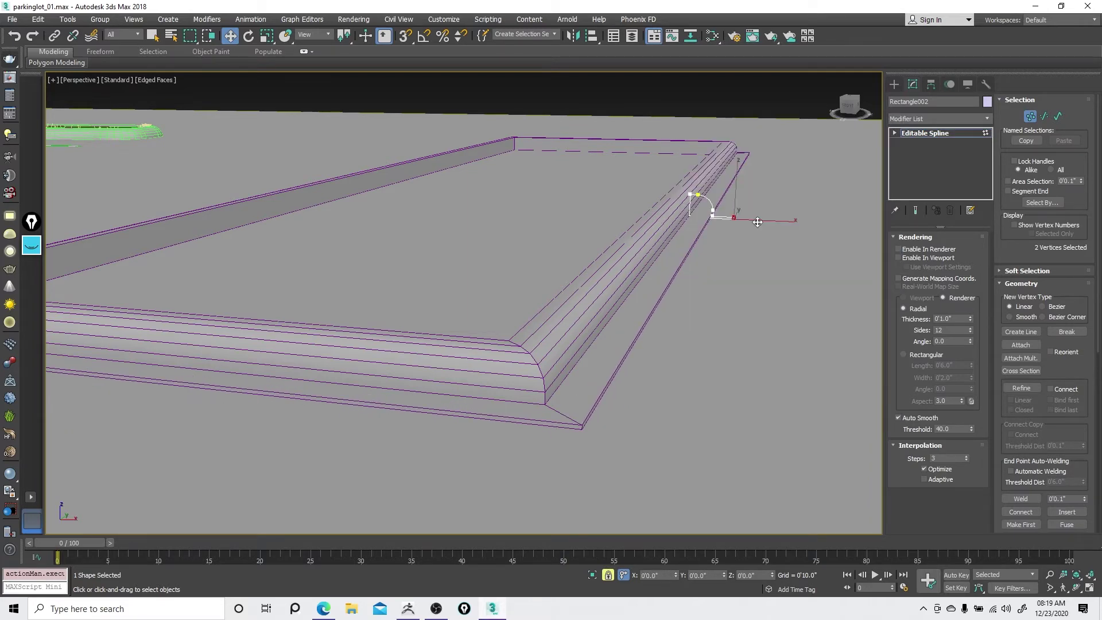
{"action": "right_click", "coordinate": [754, 220]}
{"action": "left_click", "coordinate": [730, 209]}
- Select the parking-lot grass island and view it alongside the swept rectangular curb
{"action": "scroll", "coordinate": [729, 213], "scroll_direction": "down", "scroll_amount": 3}
{"action": "middle_click_drag", "start_coordinate": [550, 298], "coordinate": [561, 327]}
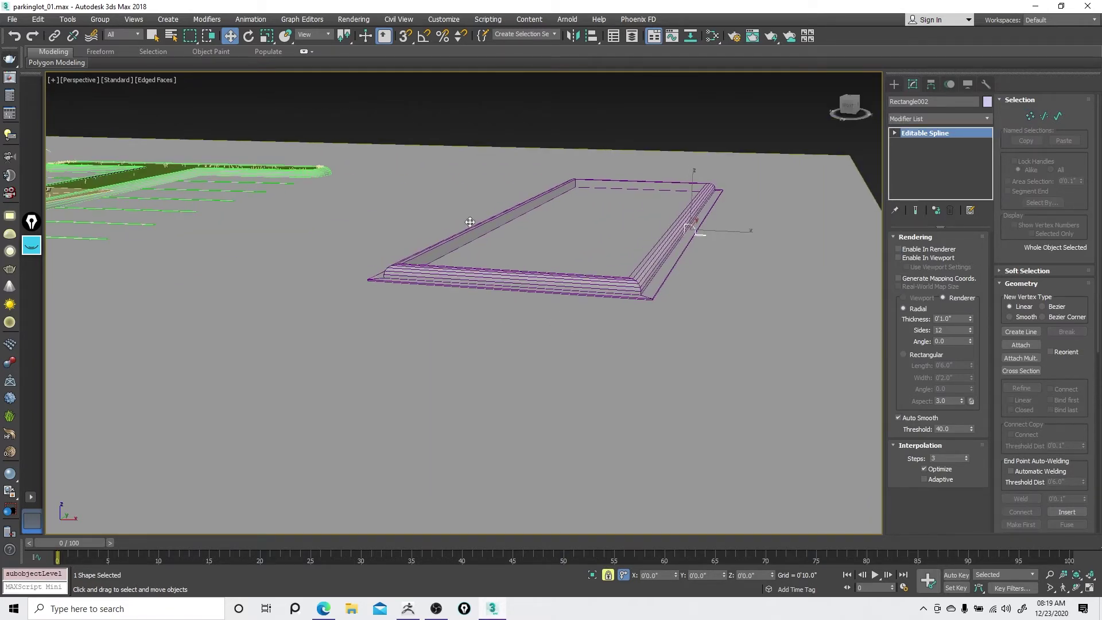
{"action": "middle_click_drag", "start_coordinate": [469, 222], "coordinate": [689, 249]}
{"action": "left_click", "coordinate": [116, 239]}
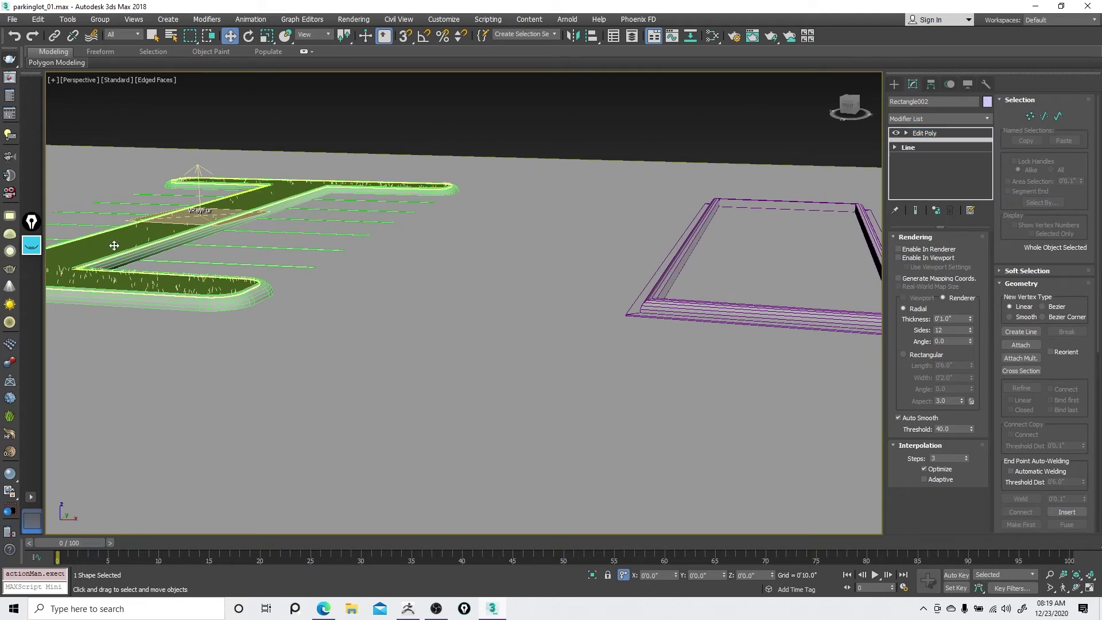
{"action": "key", "text": "z"}
{"action": "right_click", "coordinate": [555, 297]}
{"action": "left_click", "coordinate": [569, 308]}
- In wireframe, select the original rectangle spline hidden within the curb and move it down about 1'10.9"
{"action": "key", "text": "F3"}
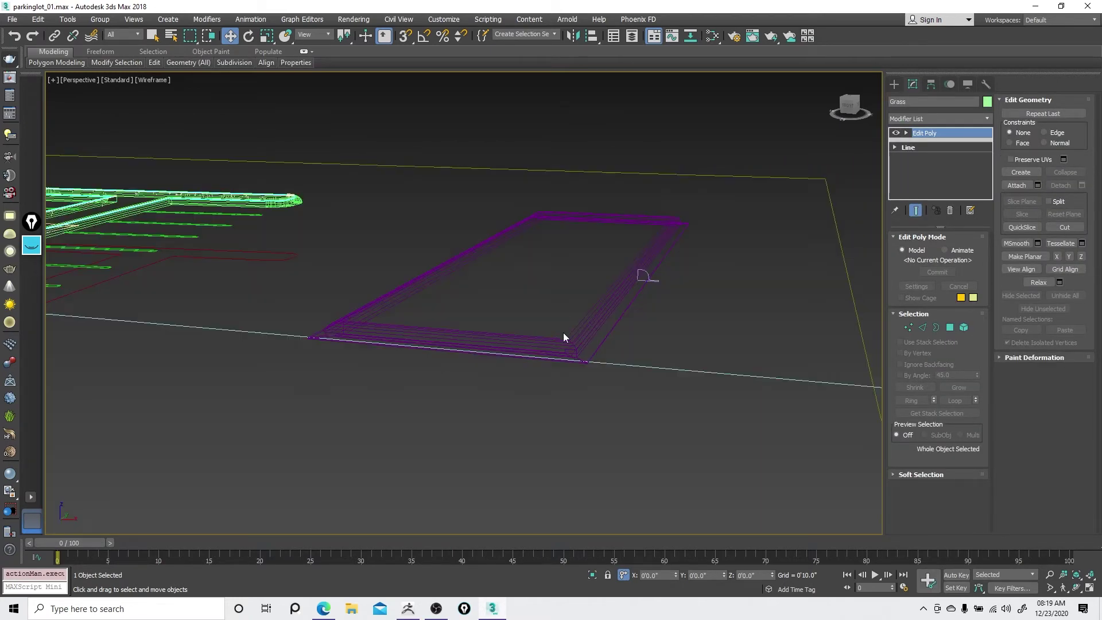
{"action": "left_click", "coordinate": [584, 363]}
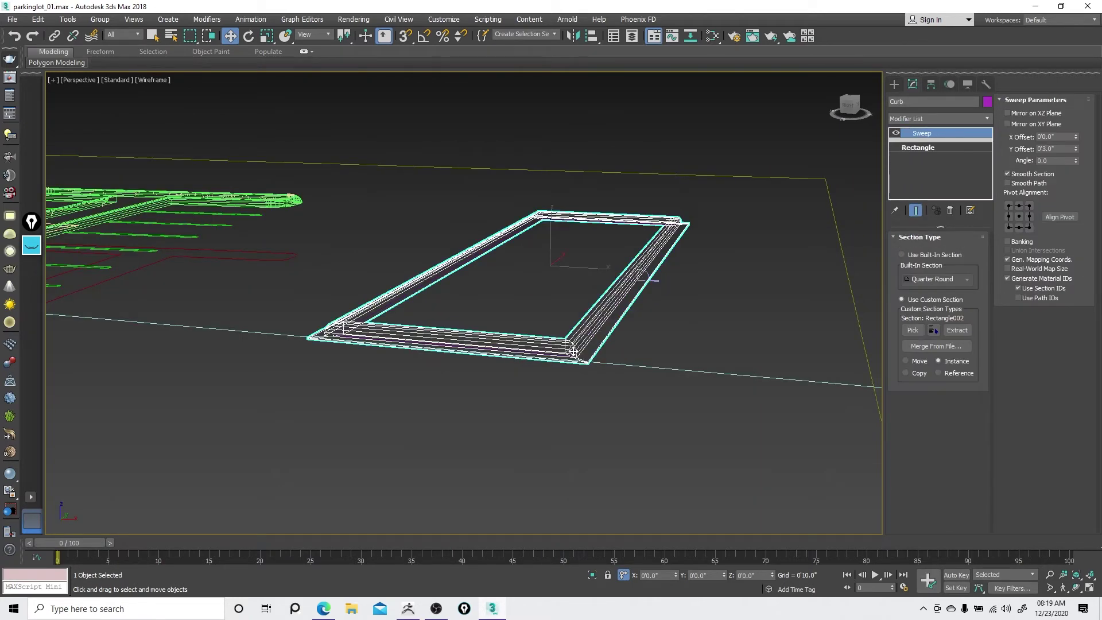
{"action": "left_click", "coordinate": [573, 351]}
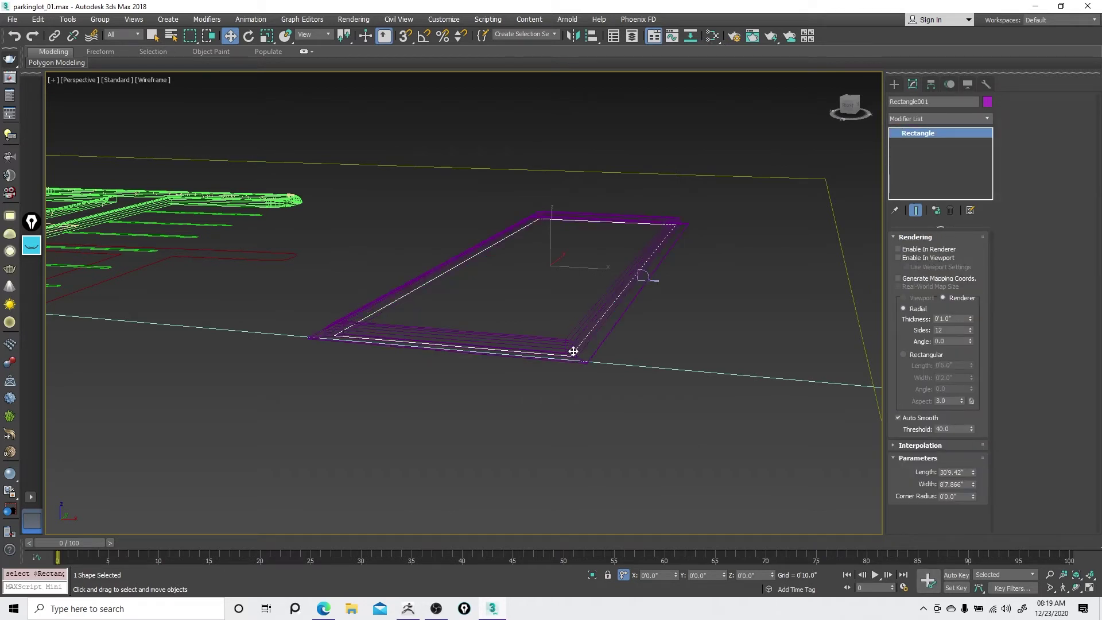
{"action": "left_click_drag", "start_coordinate": [573, 352], "coordinate": [571, 390]}
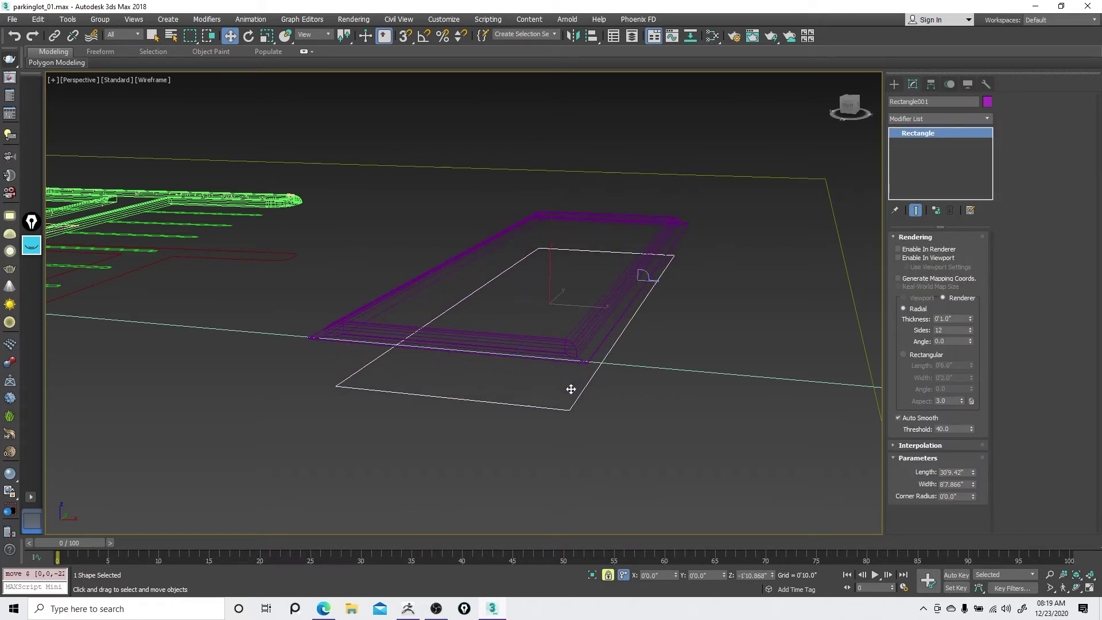
{"action": "right_click", "coordinate": [571, 390]}
{"action": "left_click", "coordinate": [580, 399]}
{"action": "scroll", "coordinate": [521, 394], "scroll_direction": "up", "scroll_amount": 3}
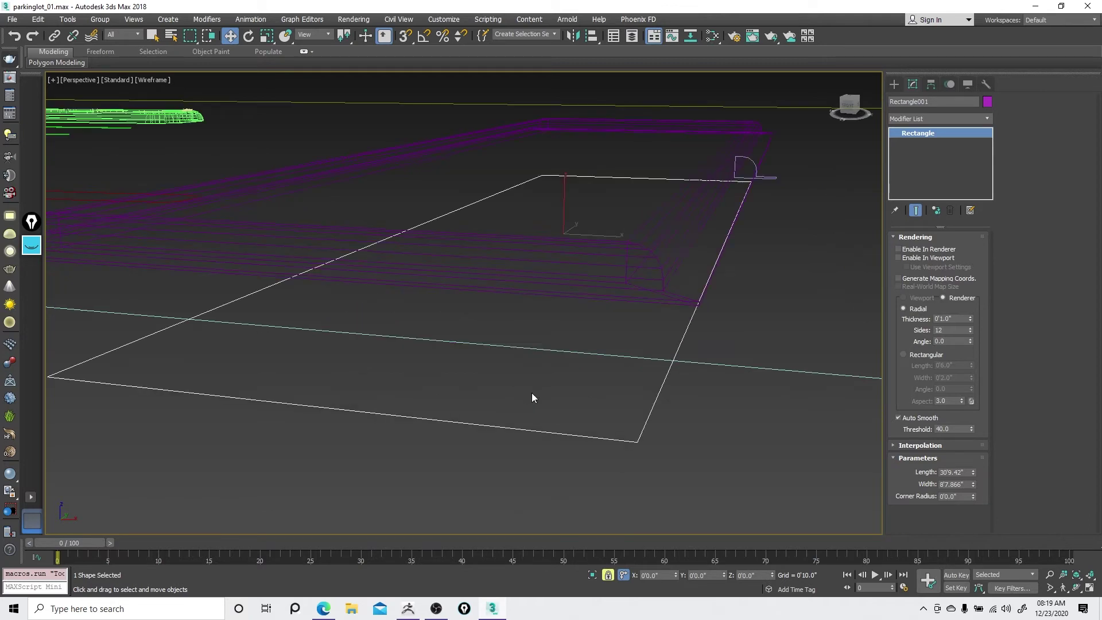
{"action": "right_click", "coordinate": [531, 396]}
{"action": "left_click", "coordinate": [549, 402]}
{"action": "scroll", "coordinate": [553, 403], "scroll_direction": "down", "scroll_amount": 3}
{"action": "right_click", "coordinate": [627, 420]}
{"action": "left_click", "coordinate": [632, 427]}
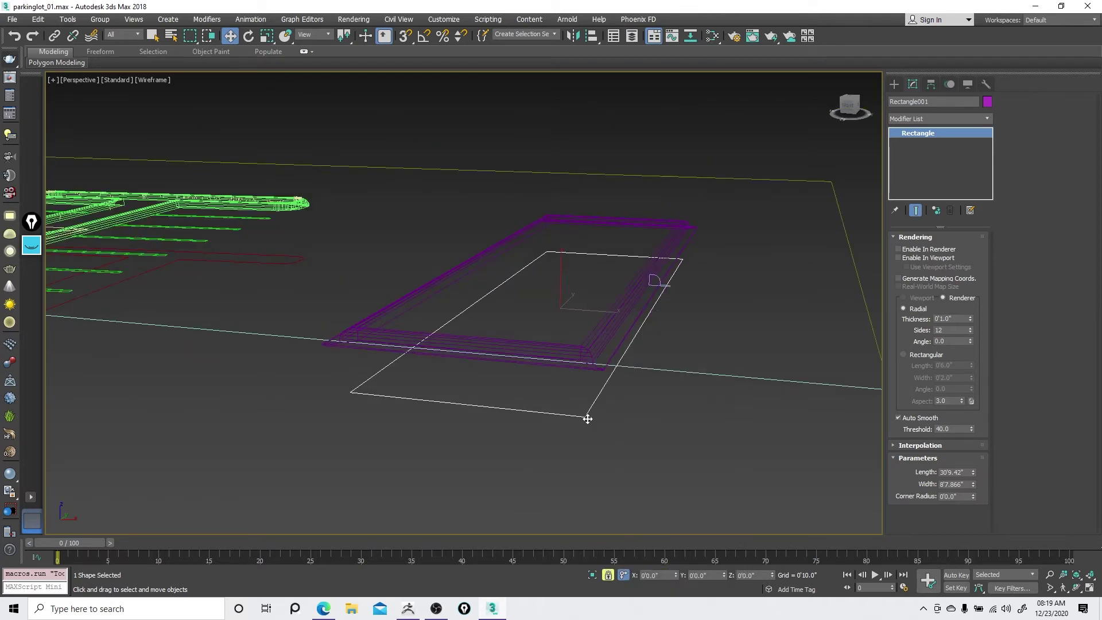
- Add an Edit Spline modifier to the original rectangle spline beneath the curb
{"action": "right_click", "coordinate": [594, 391]}
{"action": "left_click", "coordinate": [572, 404]}
{"action": "left_click", "coordinate": [927, 117]}
{"action": "key", "text": "e"}
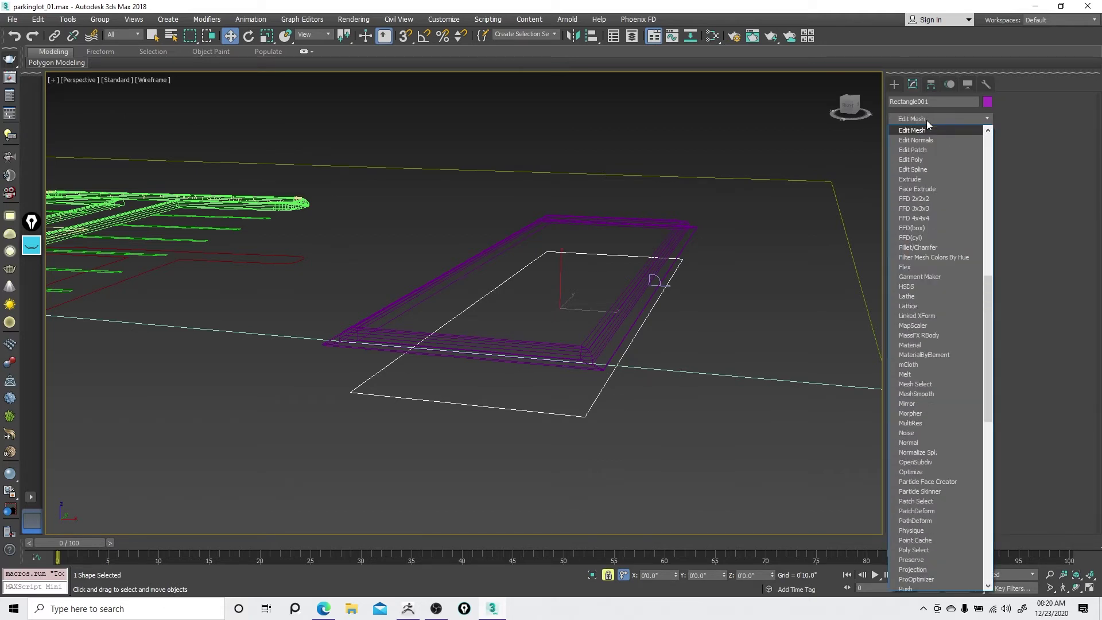
{"action": "left_click", "coordinate": [923, 170]}
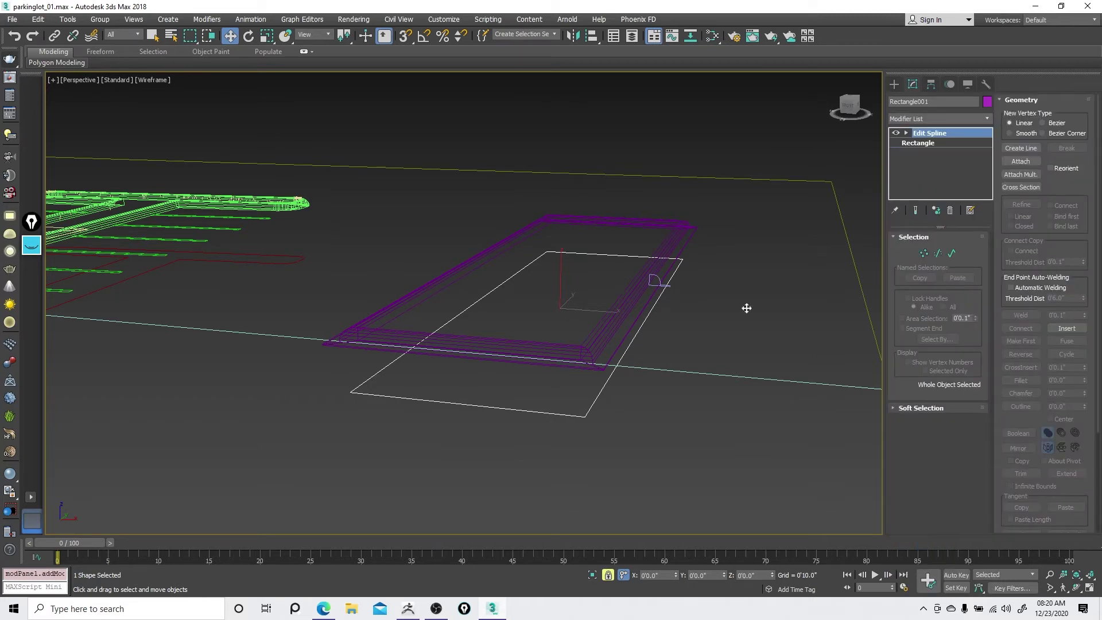
- At vertex level, select the rectangle spline's near corner vertex and look at the swept curb with its faces shaded
{"action": "scroll", "coordinate": [614, 401], "scroll_direction": "up", "scroll_amount": 3}
{"action": "right_click", "coordinate": [595, 401]}
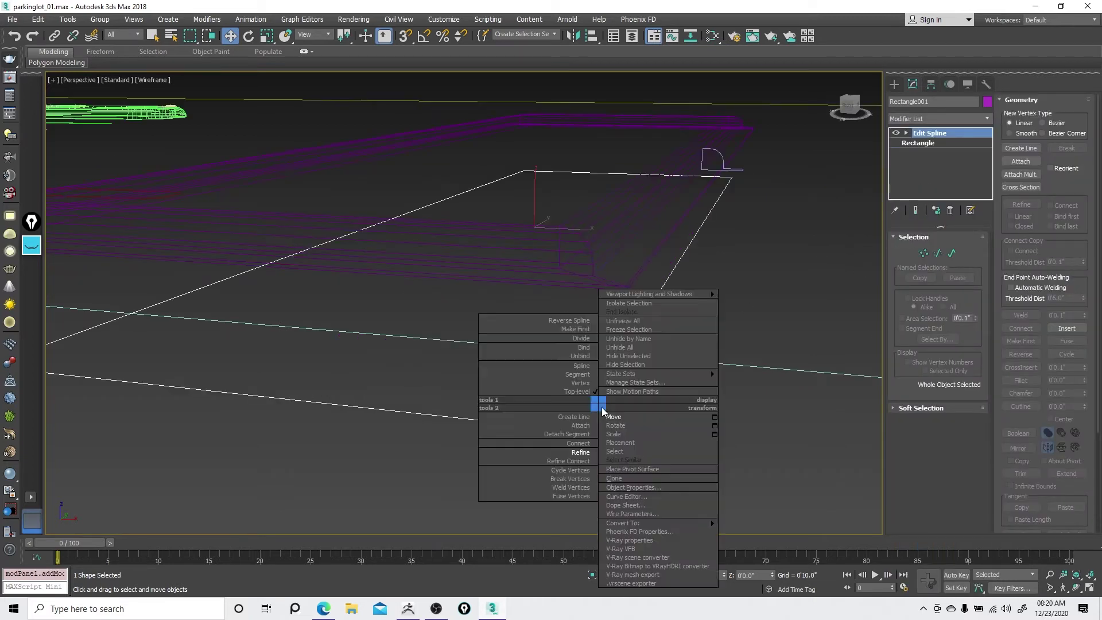
{"action": "left_click", "coordinate": [583, 392]}
{"action": "left_click", "coordinate": [570, 429]}
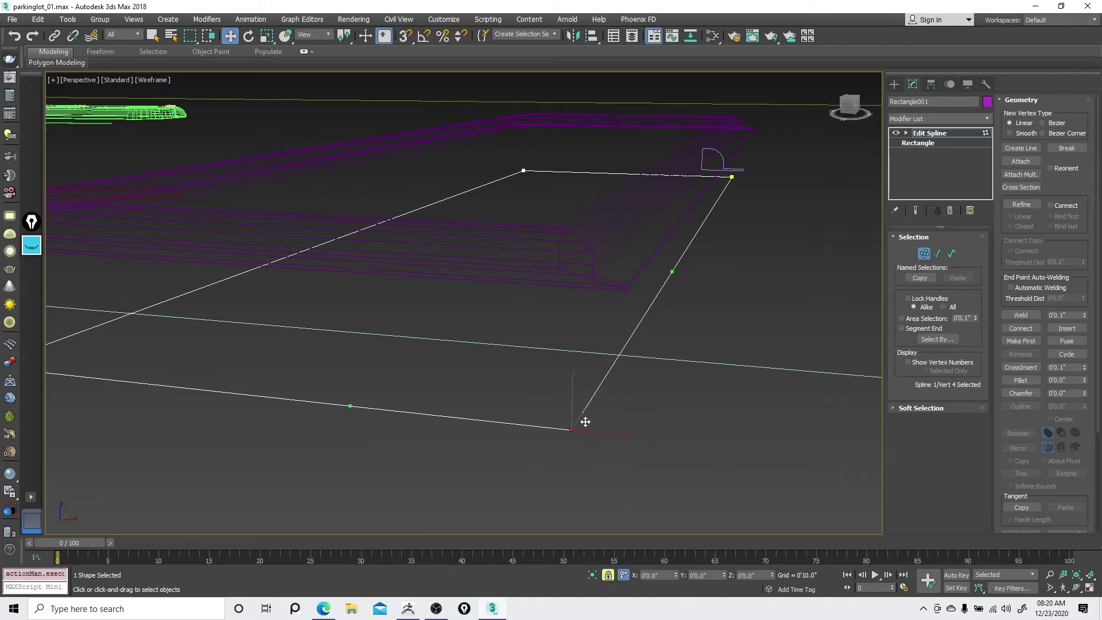
{"action": "left_click_drag", "start_coordinate": [586, 422], "coordinate": [619, 367]}
{"action": "key", "text": "F3"}
{"action": "right_click", "coordinate": [619, 367]}
{"action": "right_click", "coordinate": [638, 370]}
{"action": "left_click", "coordinate": [591, 382]}
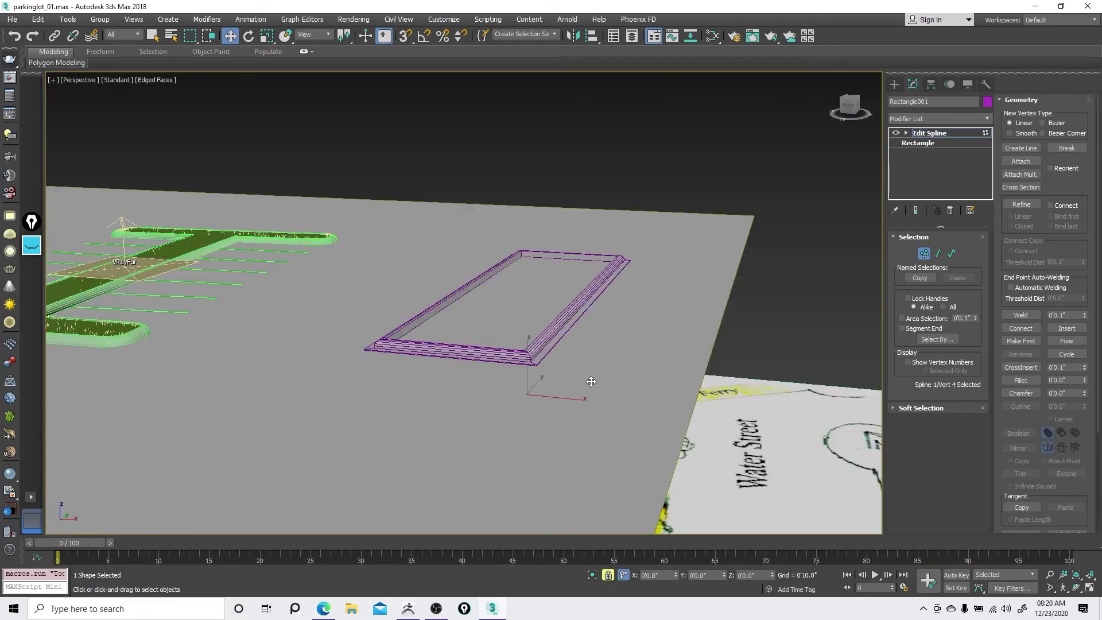
{"action": "scroll", "coordinate": [528, 375], "scroll_direction": "up", "scroll_amount": 3}
{"action": "scroll", "coordinate": [533, 374], "scroll_direction": "down", "scroll_amount": 3}
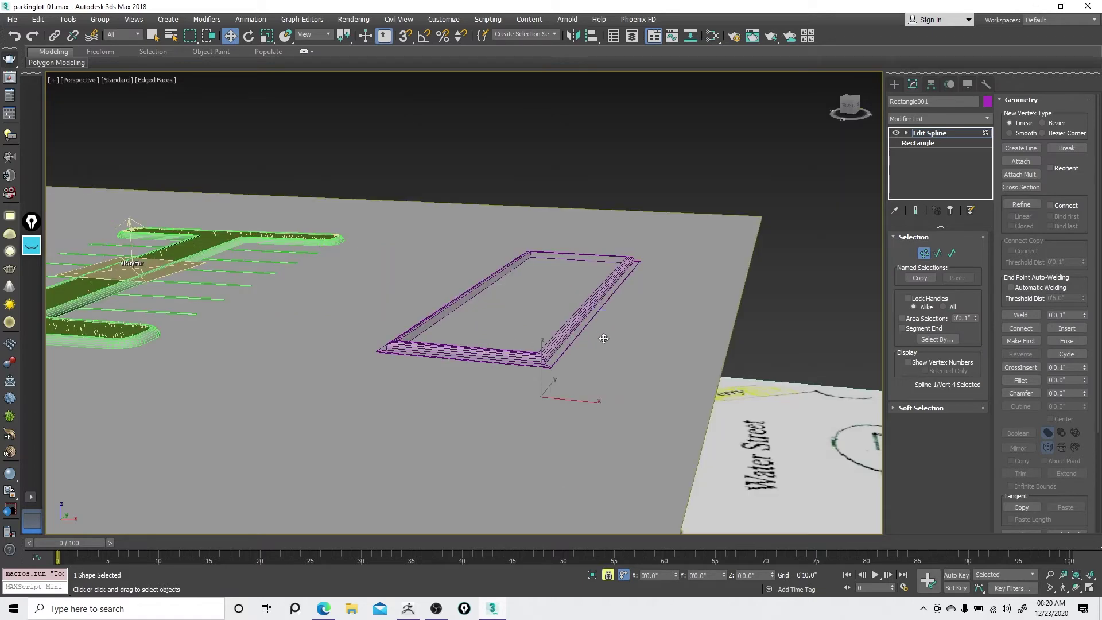
- Leave vertex editing and, in wireframe, select the reference spline beneath the parking-lot grass island
{"action": "middle_click_drag", "start_coordinate": [431, 338], "coordinate": [443, 374], "text": "alt"}
{"action": "right_click", "coordinate": [441, 373]}
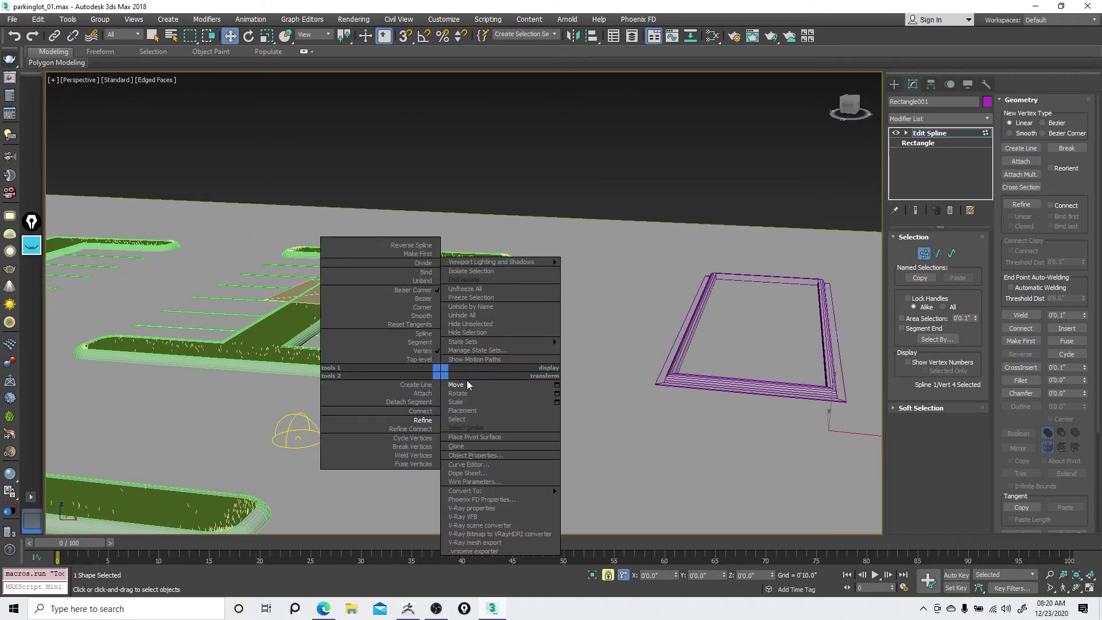
{"action": "left_click", "coordinate": [459, 393]}
{"action": "right_click", "coordinate": [452, 383]}
{"action": "left_click", "coordinate": [466, 396]}
{"action": "key", "text": "F3"}
{"action": "scroll", "coordinate": [383, 394], "scroll_direction": "up", "scroll_amount": 2}
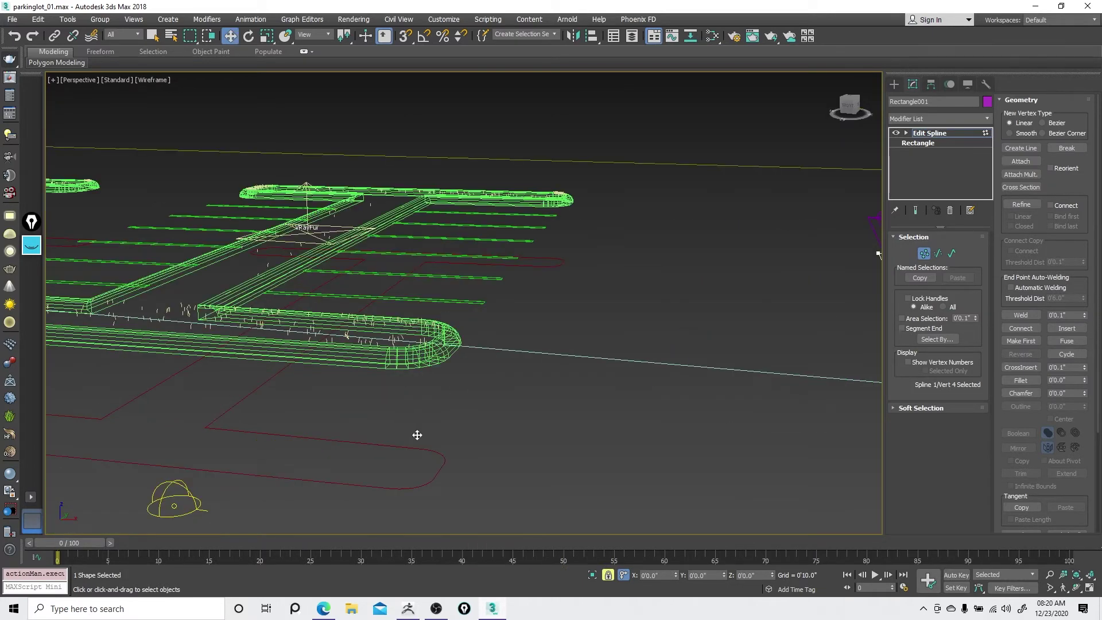
{"action": "right_click", "coordinate": [394, 439]}
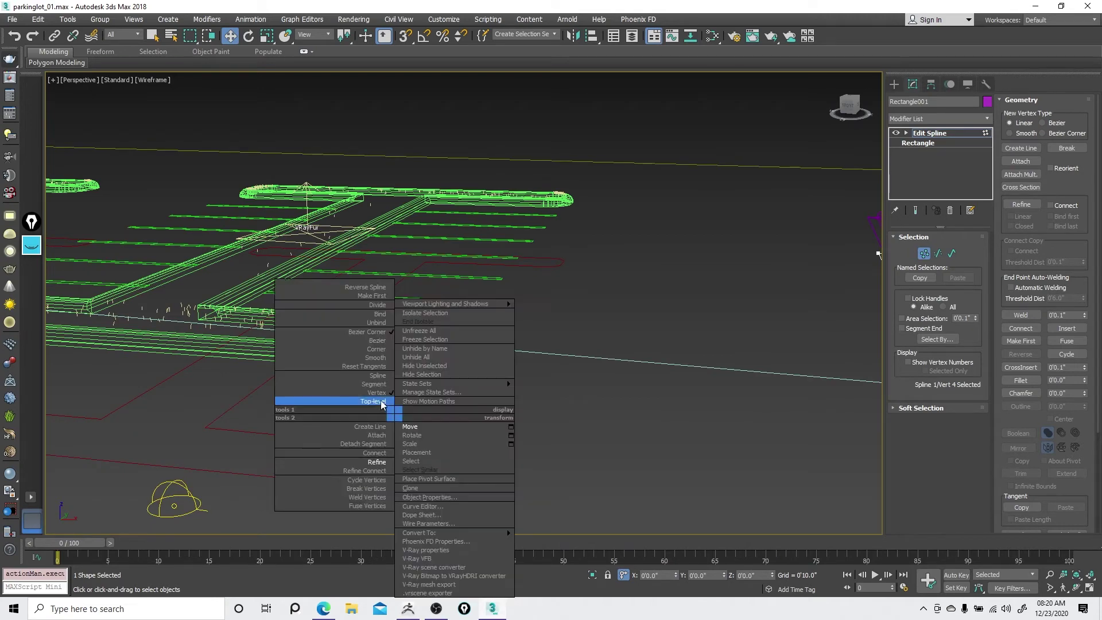
{"action": "left_click", "coordinate": [379, 394]}
{"action": "right_click", "coordinate": [377, 422]}
{"action": "left_click", "coordinate": [360, 401]}
{"action": "left_click", "coordinate": [362, 442]}
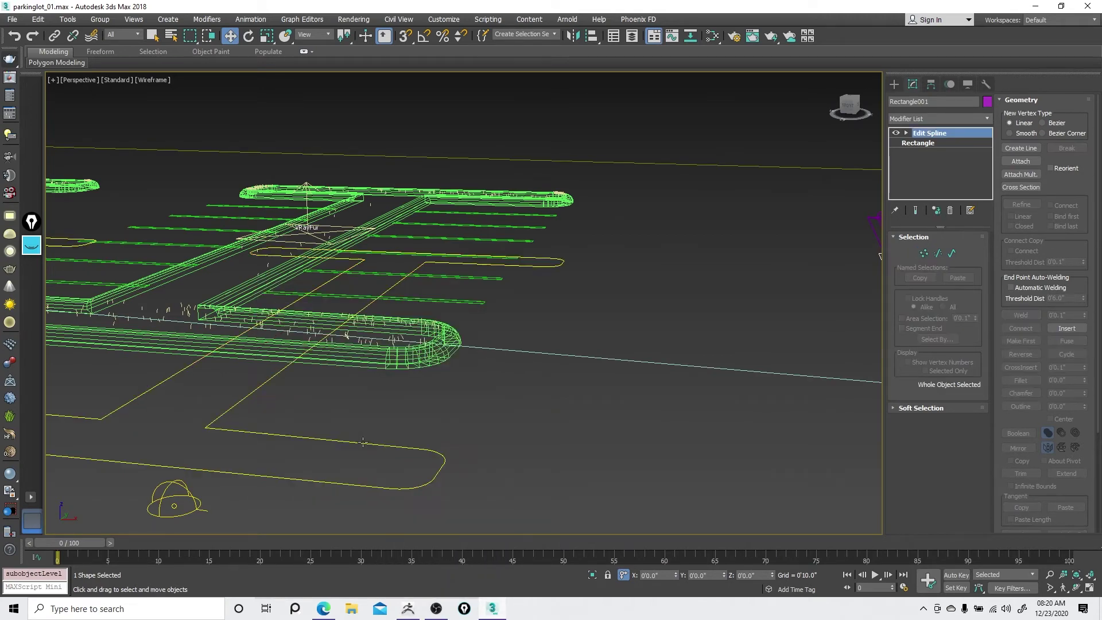
- Select the vertices around the rounded near end of the reference spline and view the island shaded
{"action": "right_click", "coordinate": [500, 379]}
{"action": "left_click", "coordinate": [465, 365]}
{"action": "mouse_move", "coordinate": [473, 452]}
{"action": "left_mouse_down"}
{"action": "mouse_move", "coordinate": [390, 493]}
{"action": "mouse_move", "coordinate": [433, 457]}
{"action": "left_mouse_up"}
{"action": "key", "text": "space"}
{"action": "key", "text": "F3"}
- Return to the whole-object level, select the island's grass surface, and compare it in wireframe and shaded display
{"action": "right_click", "coordinate": [430, 364]}
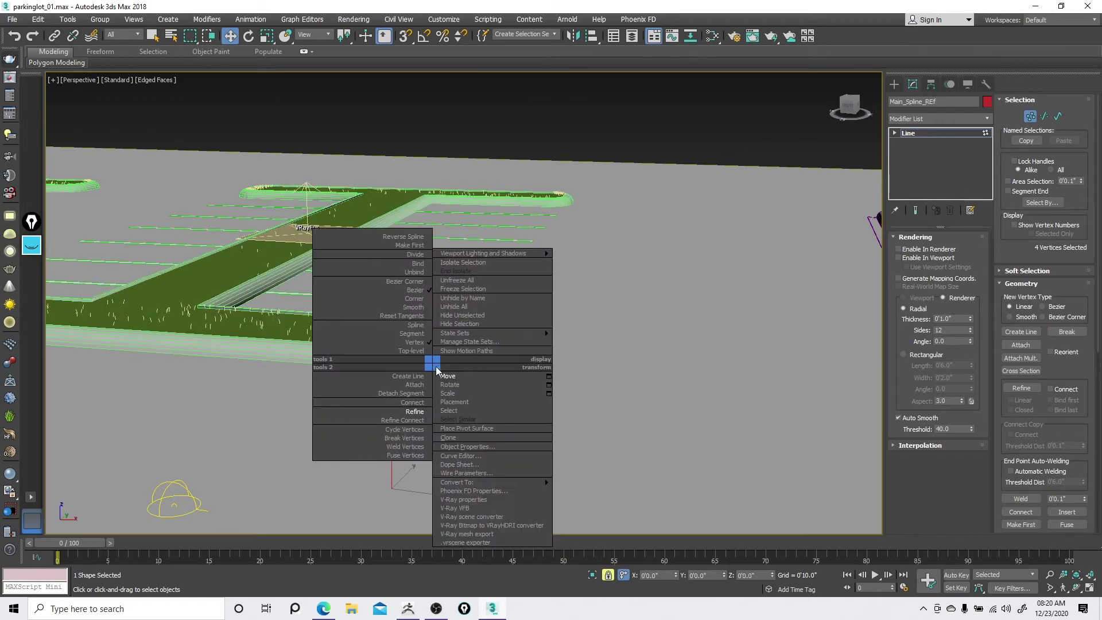
{"action": "left_click", "coordinate": [390, 352]}
{"action": "left_click", "coordinate": [235, 272]}
{"action": "key", "text": "F3"}
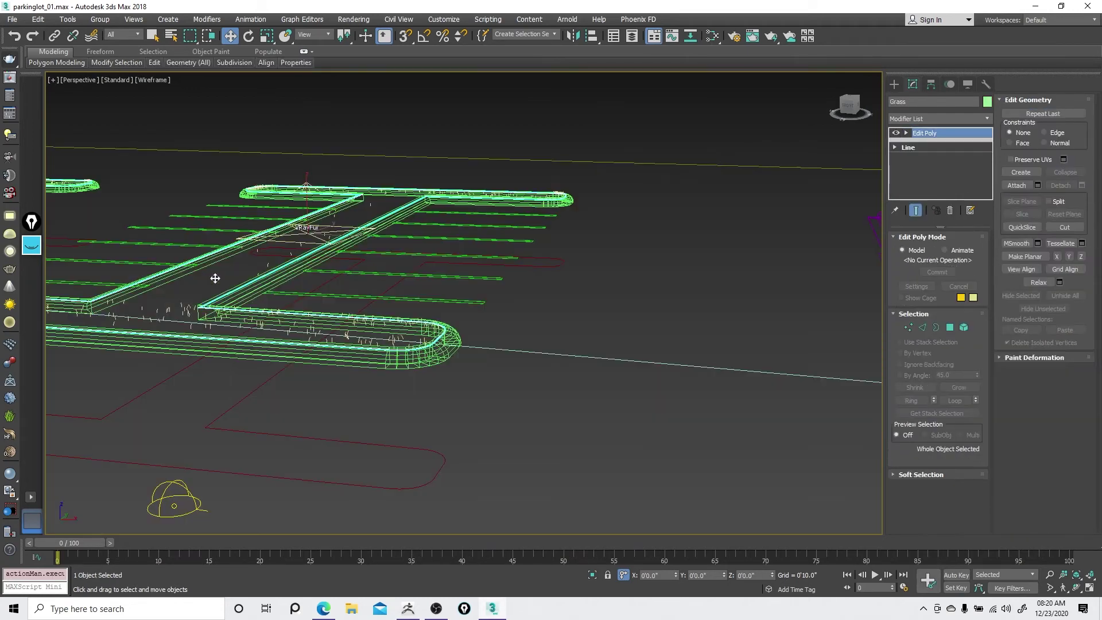
{"action": "key", "text": "F3"}
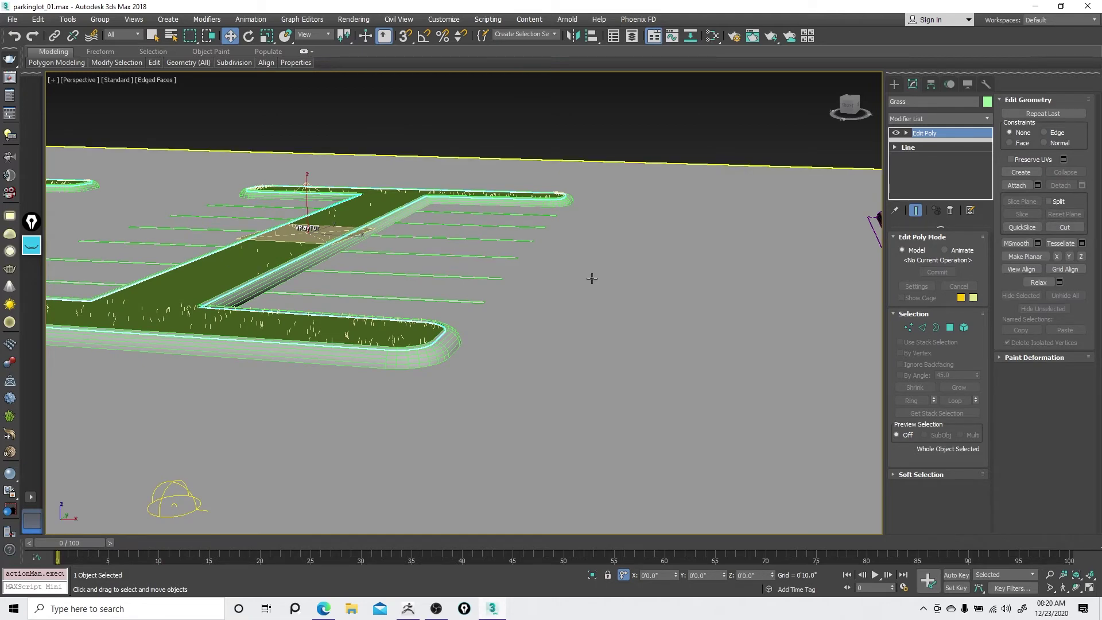
- Select the rectangle spline beneath the swept rectangular curb and lock the selection
{"action": "middle_click_drag", "start_coordinate": [569, 285], "coordinate": [259, 294]}
{"action": "middle_click_drag", "start_coordinate": [634, 295], "coordinate": [264, 299]}
{"action": "right_click", "coordinate": [379, 278]}
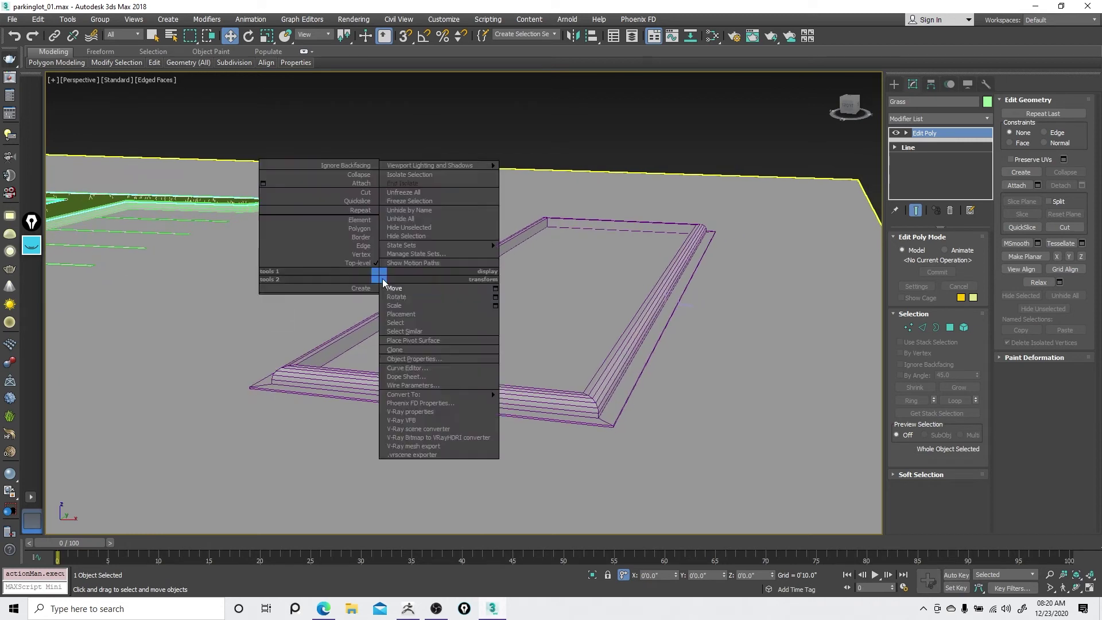
{"action": "left_click", "coordinate": [398, 290]}
{"action": "left_click", "coordinate": [400, 319]}
{"action": "key", "text": "F3"}
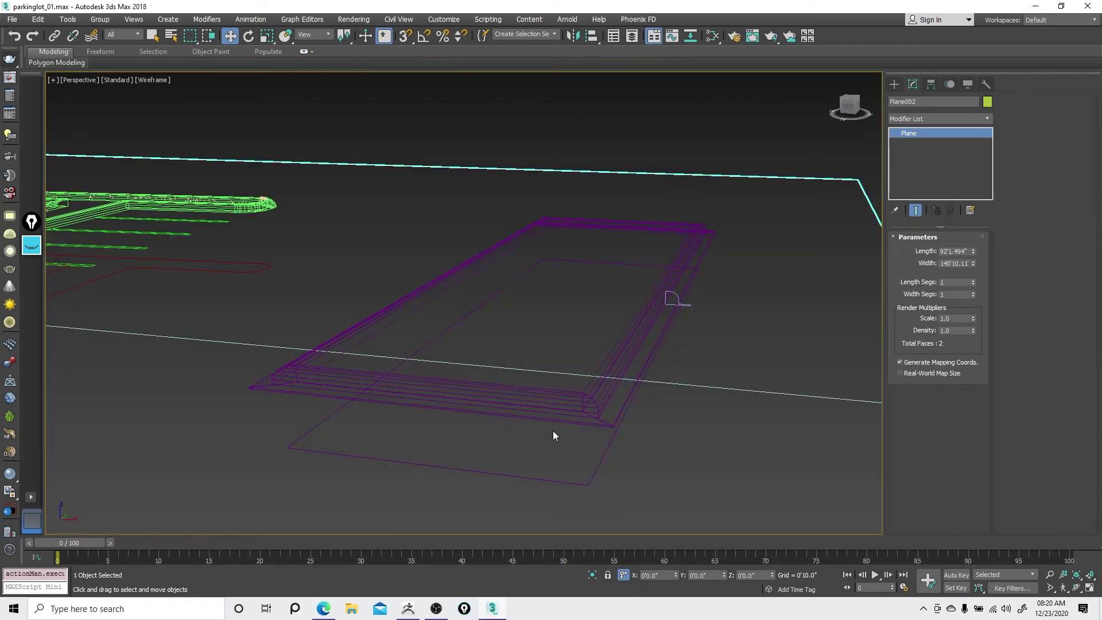
{"action": "left_click", "coordinate": [518, 475]}
{"action": "key", "text": "F3"}
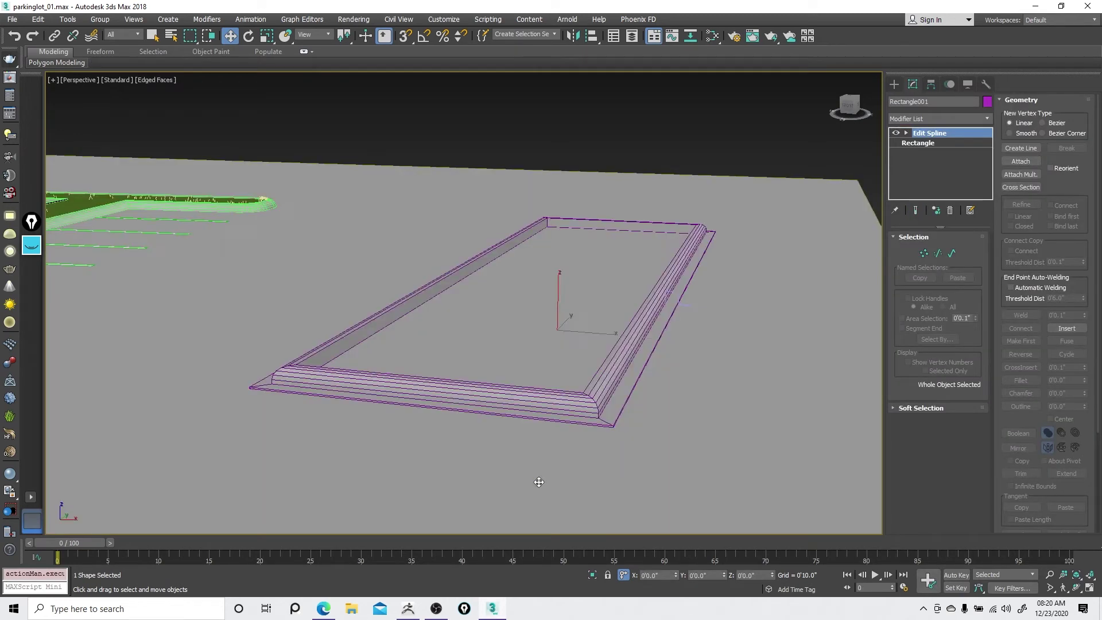
{"action": "key", "text": "space"}
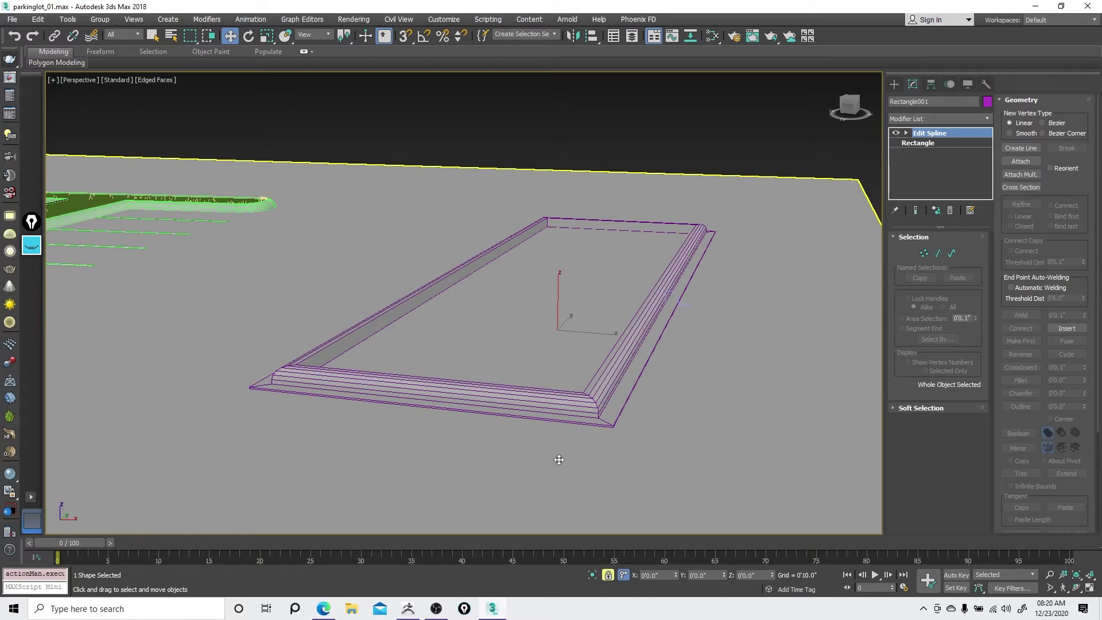
- Clone the rectangle spline as a Reference named grass
{"action": "key", "text": "ctrl+v"}
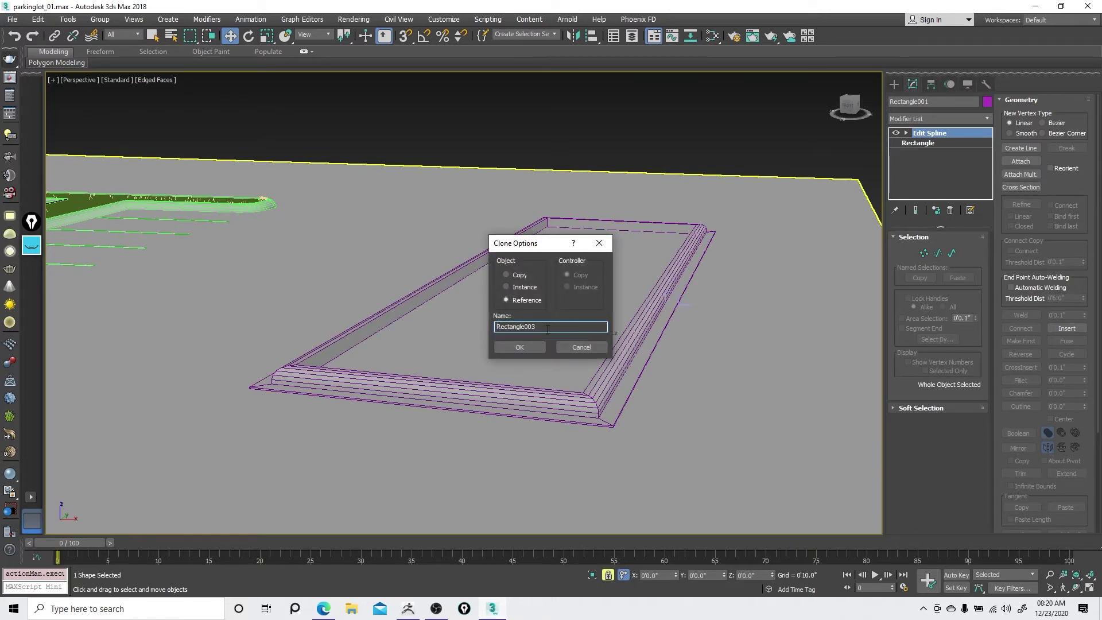
{"action": "left_click_drag", "start_coordinate": [547, 328], "coordinate": [445, 324]}
{"action": "type", "text": "grass"}
{"action": "key", "text": "Return"}
{"action": "right_click", "coordinate": [447, 319]}
{"action": "key", "text": "Escape"}
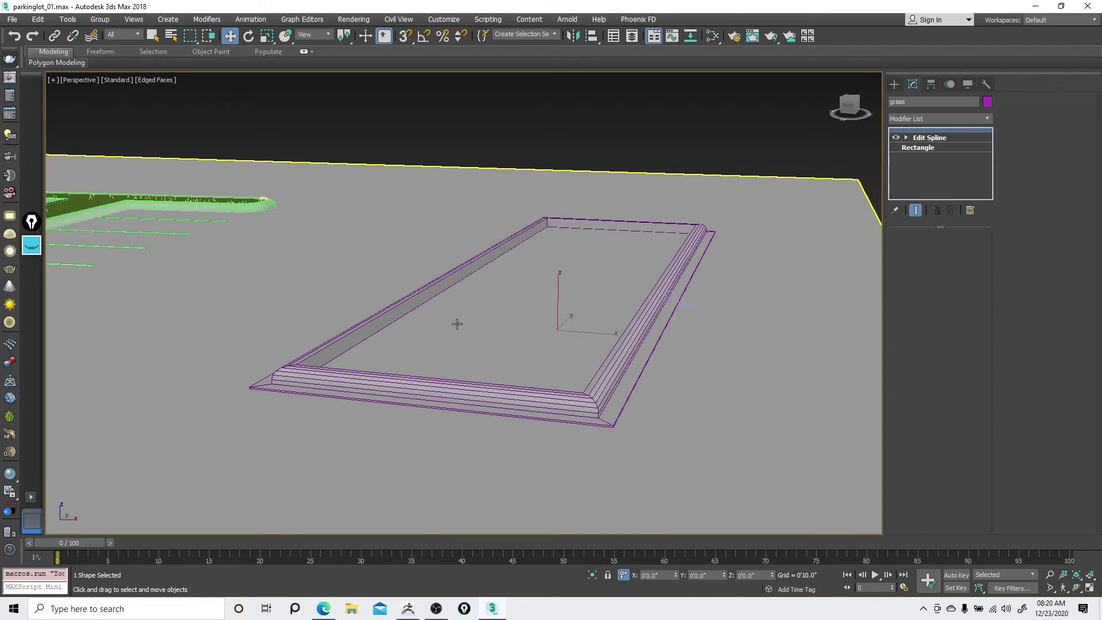
- Move the grass spline straight up so it sits near the top of the swept curb
{"action": "key", "text": "F3"}
{"action": "key", "text": "f"}
{"action": "left_click_drag", "start_coordinate": [686, 289], "coordinate": [698, 94]}
{"action": "key", "text": "p"}
{"action": "middle_click_drag", "start_coordinate": [678, 172], "coordinate": [731, 258], "text": "alt"}
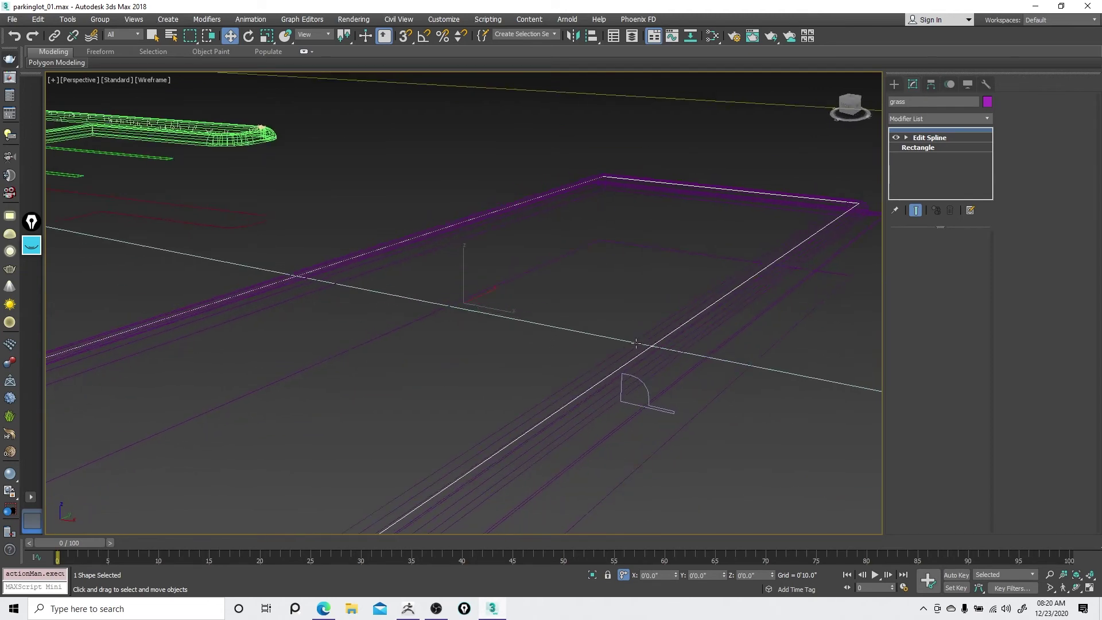
{"action": "key", "text": "F3"}
{"action": "middle_click_drag", "start_coordinate": [525, 387], "coordinate": [617, 339]}
{"action": "scroll", "coordinate": [617, 338], "scroll_direction": "down", "scroll_amount": 2}
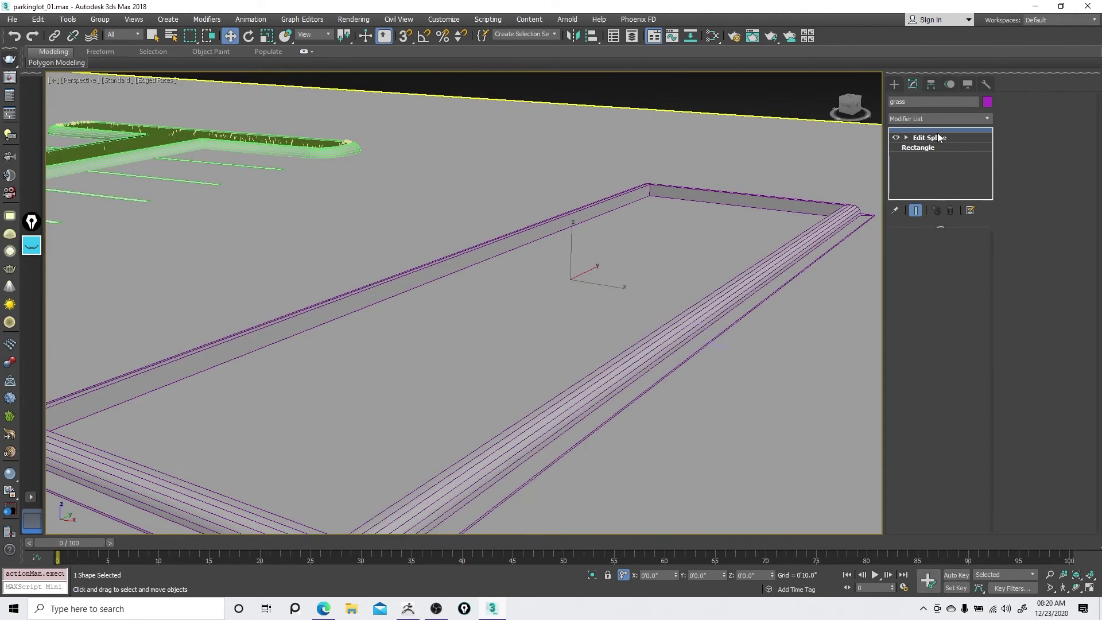
- Add an Edit Poly modifier to the grass spline to turn it into a filled surface
{"action": "left_click", "coordinate": [963, 116]}
{"action": "key", "text": "e"}
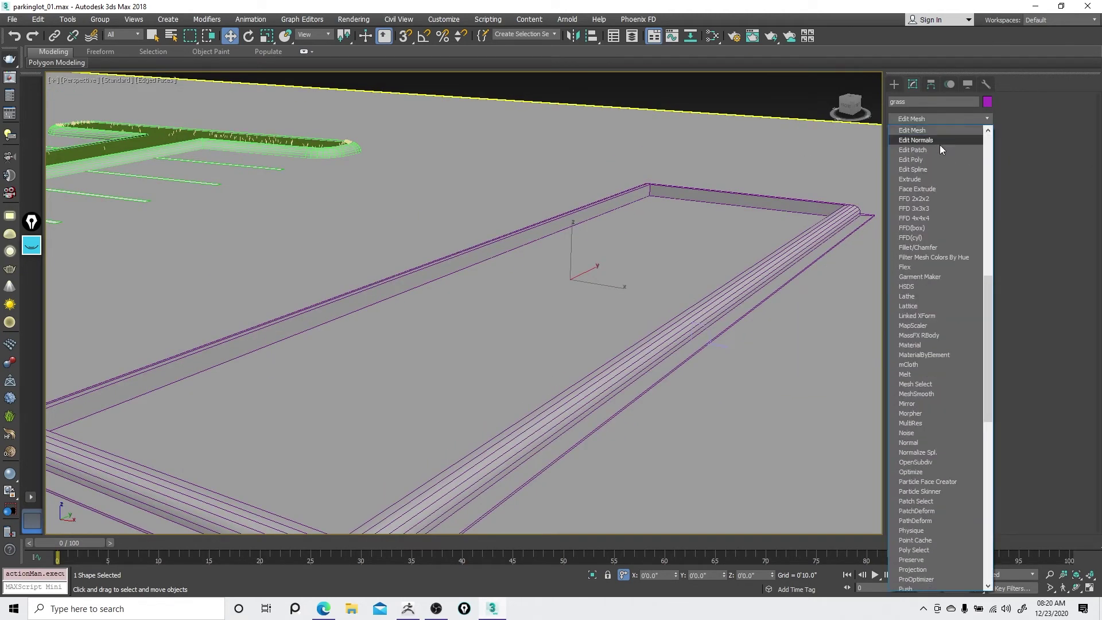
{"action": "left_click", "coordinate": [934, 161]}
{"action": "right_click", "coordinate": [720, 233]}
{"action": "left_click", "coordinate": [732, 246]}
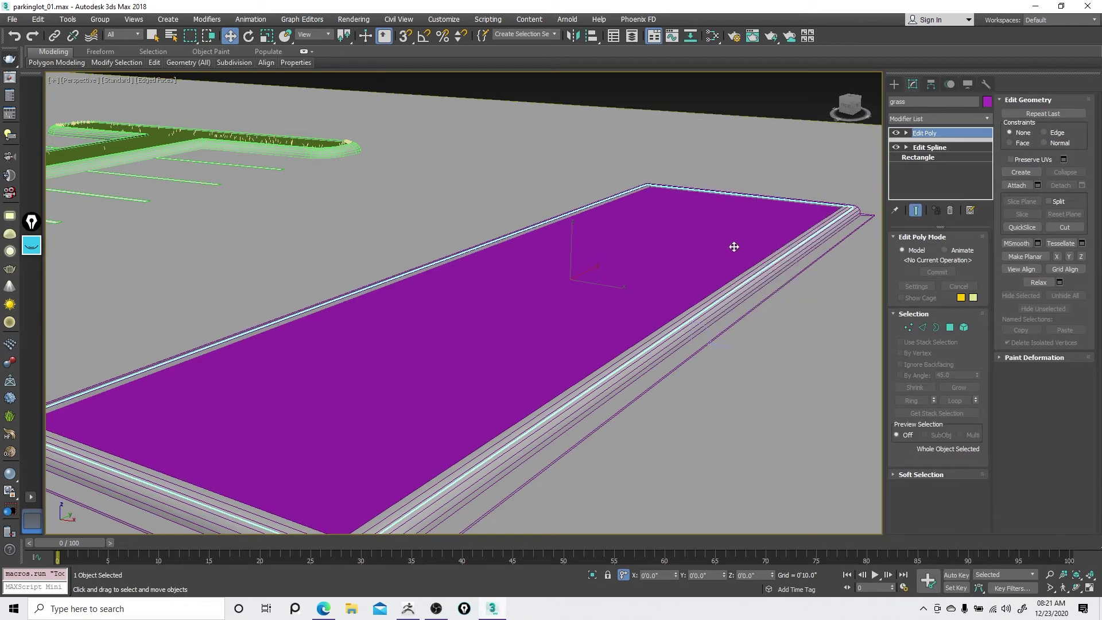
- Assign the existing Grass VRayMtl material to the new surface, and close the material editor
{"action": "left_click", "coordinate": [713, 37]}
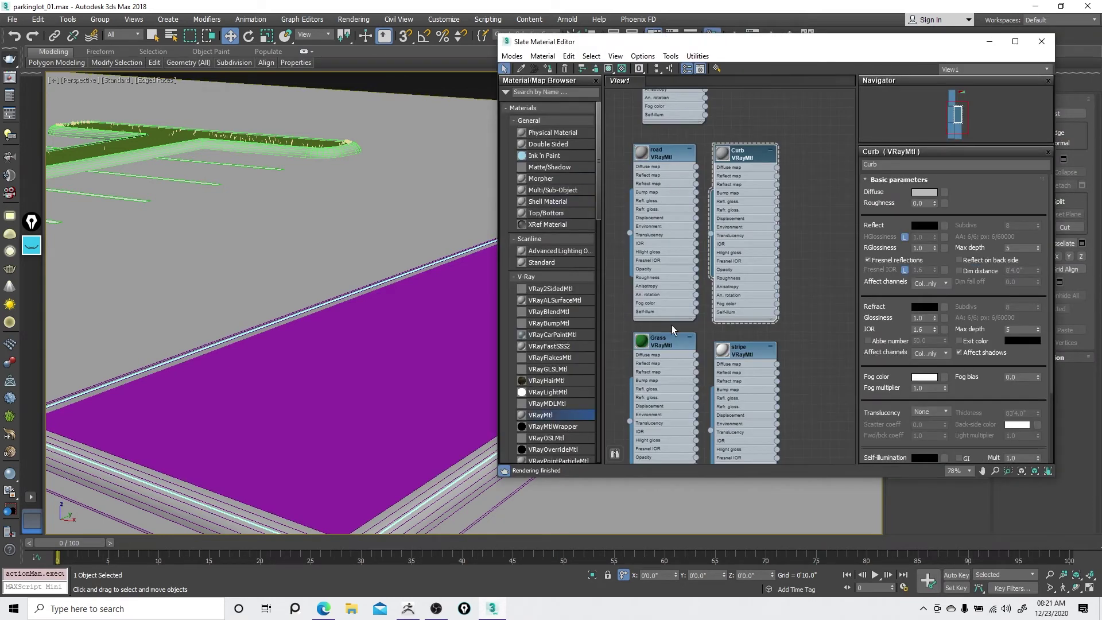
{"action": "left_click", "coordinate": [660, 340]}
{"action": "left_click", "coordinate": [548, 68]}
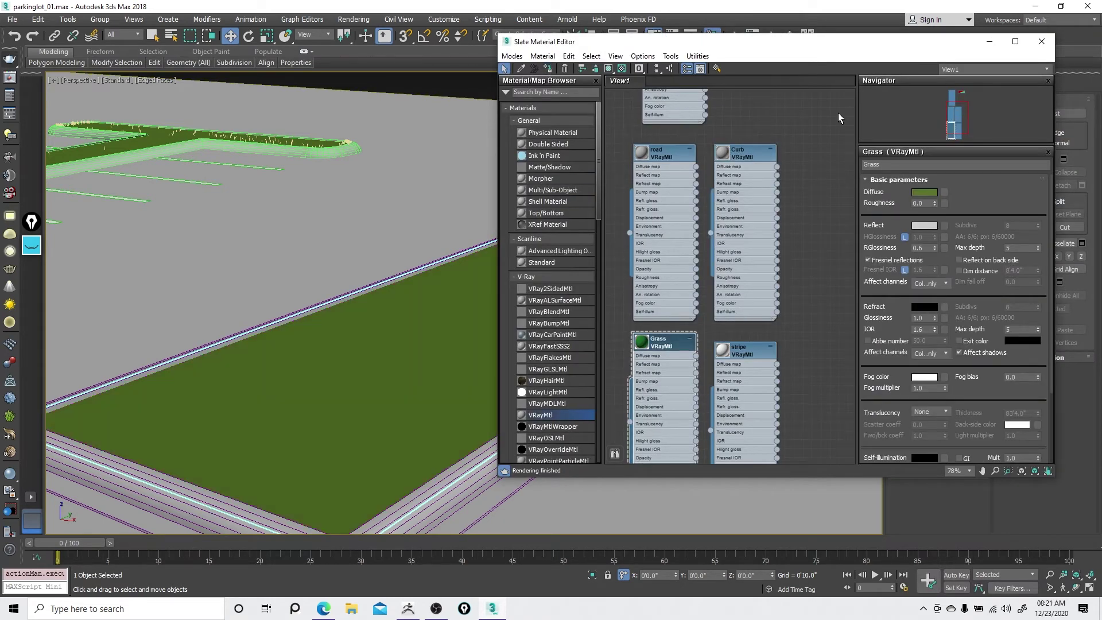
{"action": "left_click", "coordinate": [1040, 41]}
{"action": "scroll", "coordinate": [608, 246], "scroll_direction": "down", "scroll_amount": 5}
{"action": "scroll", "coordinate": [582, 273], "scroll_direction": "up", "scroll_amount": 3}
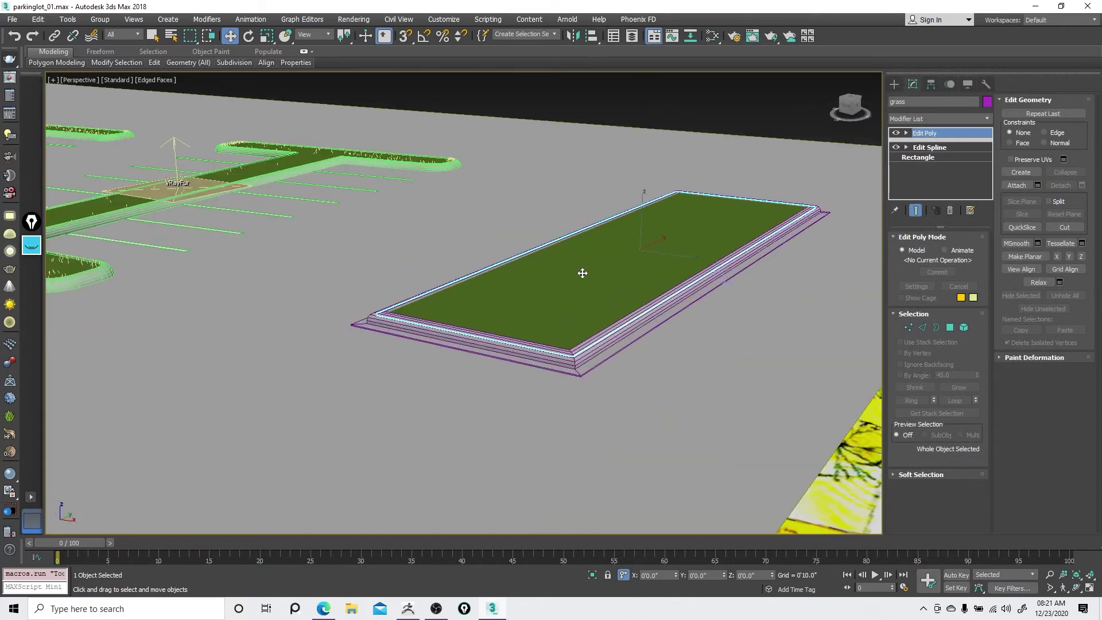
- Switch to wireframe and select the original rectangle spline beneath the curb
{"action": "right_click", "coordinate": [583, 273]}
{"action": "key", "text": "Escape"}
{"action": "scroll", "coordinate": [585, 274], "scroll_direction": "up", "scroll_amount": 2}
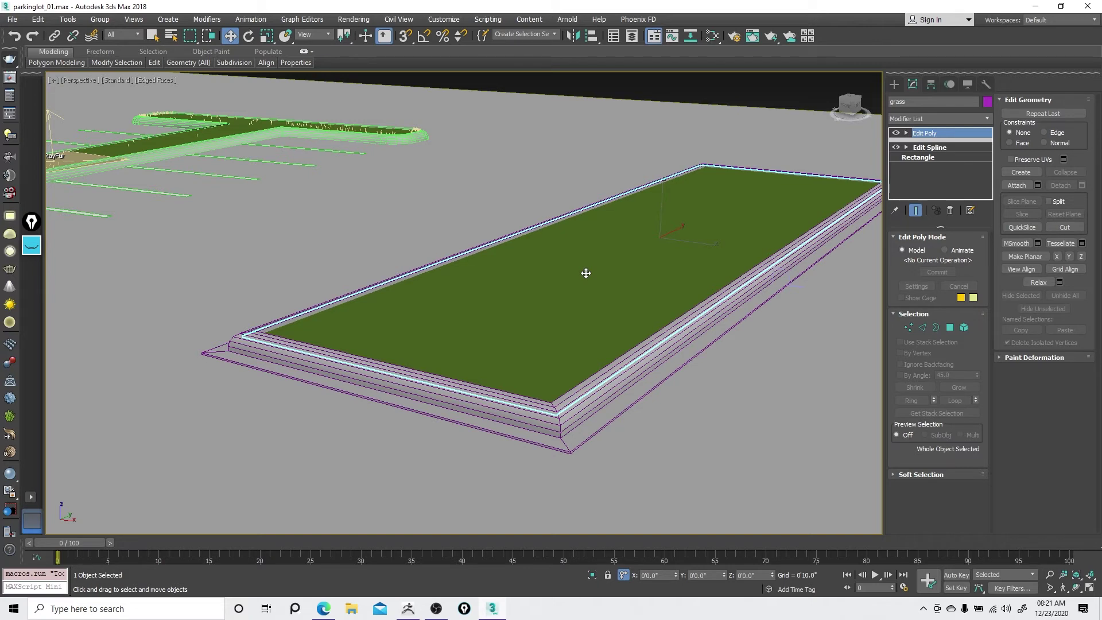
{"action": "right_click", "coordinate": [628, 270]}
{"action": "key", "text": "Escape"}
{"action": "right_click", "coordinate": [654, 287]}
{"action": "left_click", "coordinate": [672, 298]}
{"action": "key", "text": "F3"}
{"action": "scroll", "coordinate": [553, 288], "scroll_direction": "down", "scroll_amount": 3}
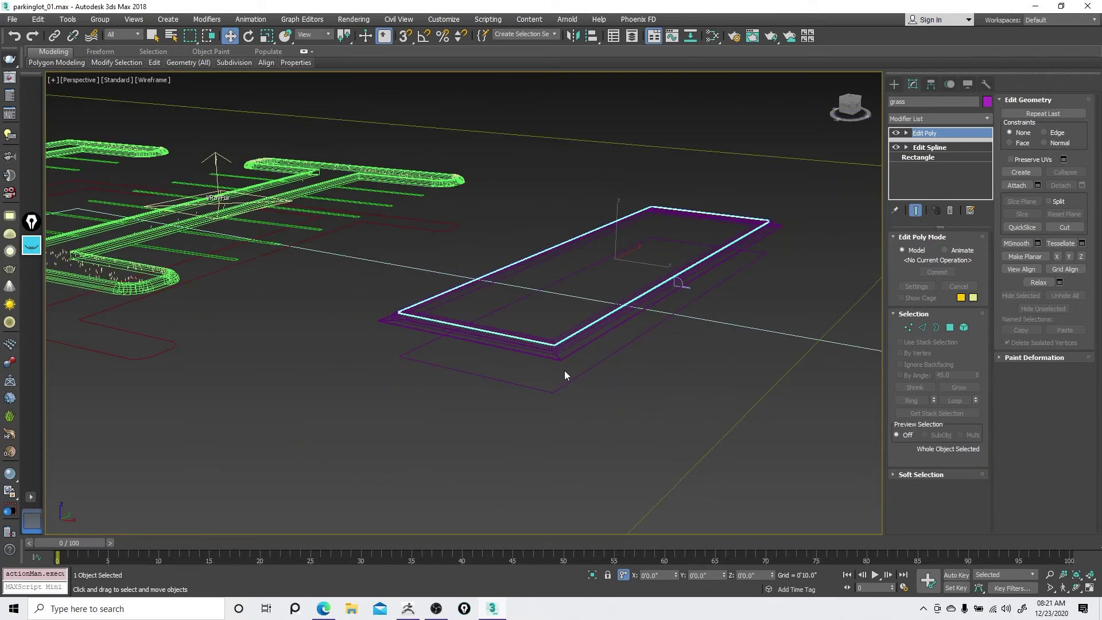
{"action": "left_click", "coordinate": [565, 374]}
{"action": "right_click", "coordinate": [623, 379]}
{"action": "key", "text": "Escape"}
- Select all four vertices of the rectangle spline and convert them to Corner type
{"action": "right_click", "coordinate": [601, 360]}
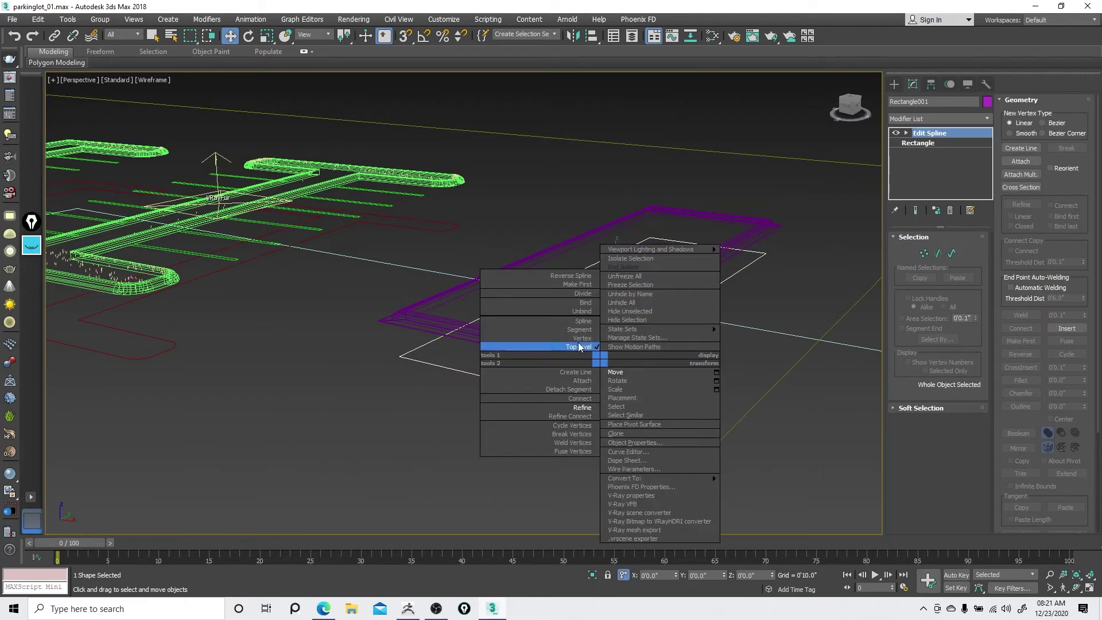
{"action": "left_click", "coordinate": [580, 337]}
{"action": "left_click_drag", "start_coordinate": [319, 449], "coordinate": [799, 212]}
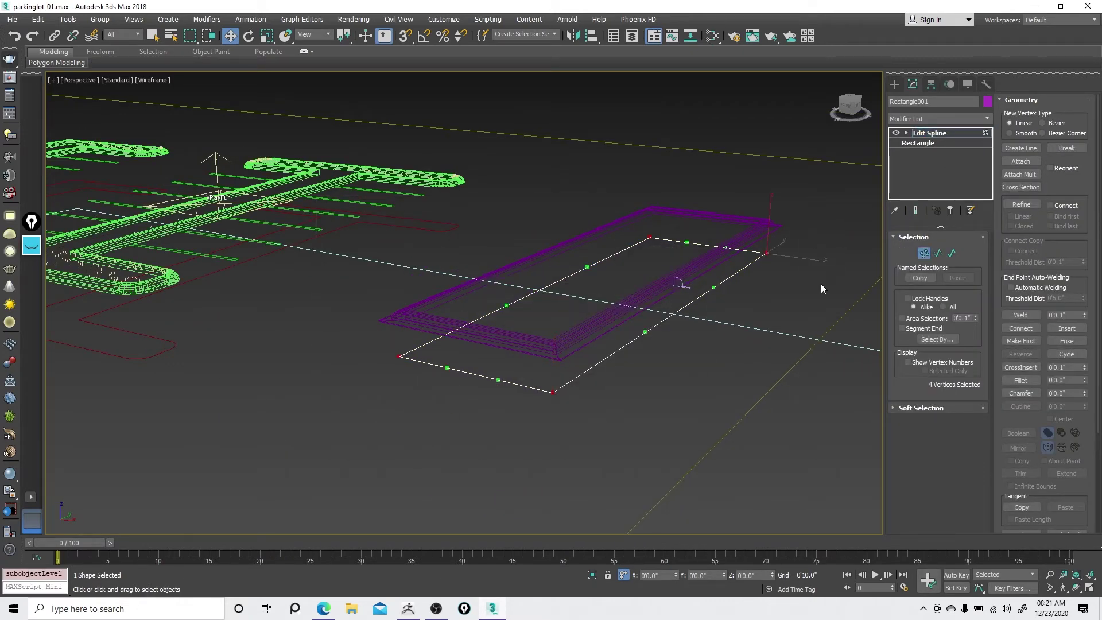
{"action": "right_click", "coordinate": [679, 311]}
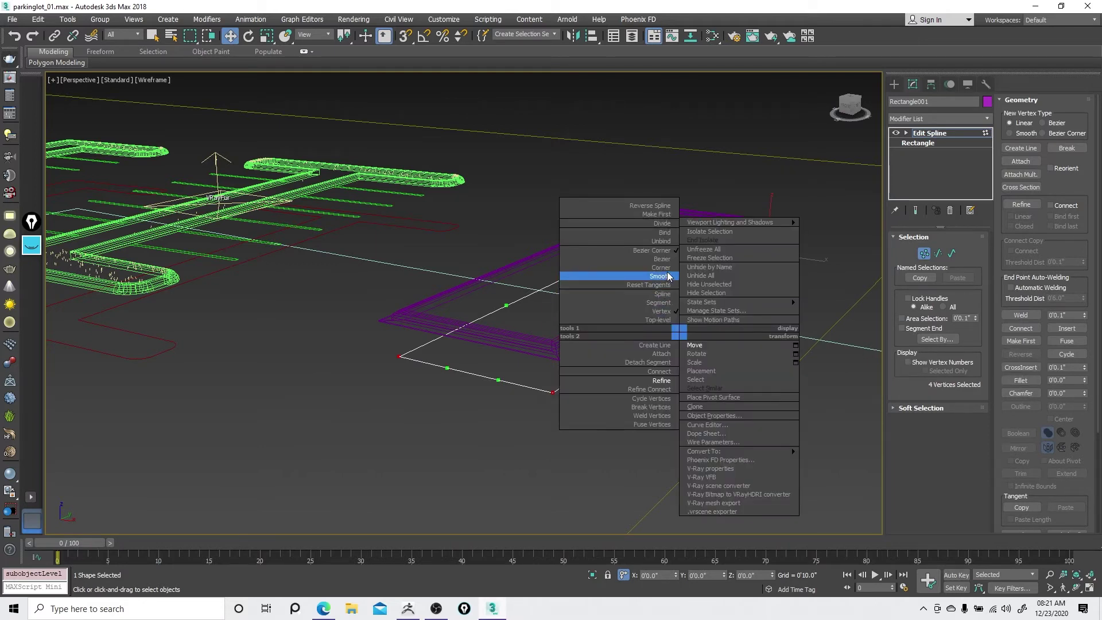
{"action": "left_click", "coordinate": [669, 276]}
- Try to fillet the four selected corner vertices with a value of 4
{"action": "left_click", "coordinate": [1058, 380]}
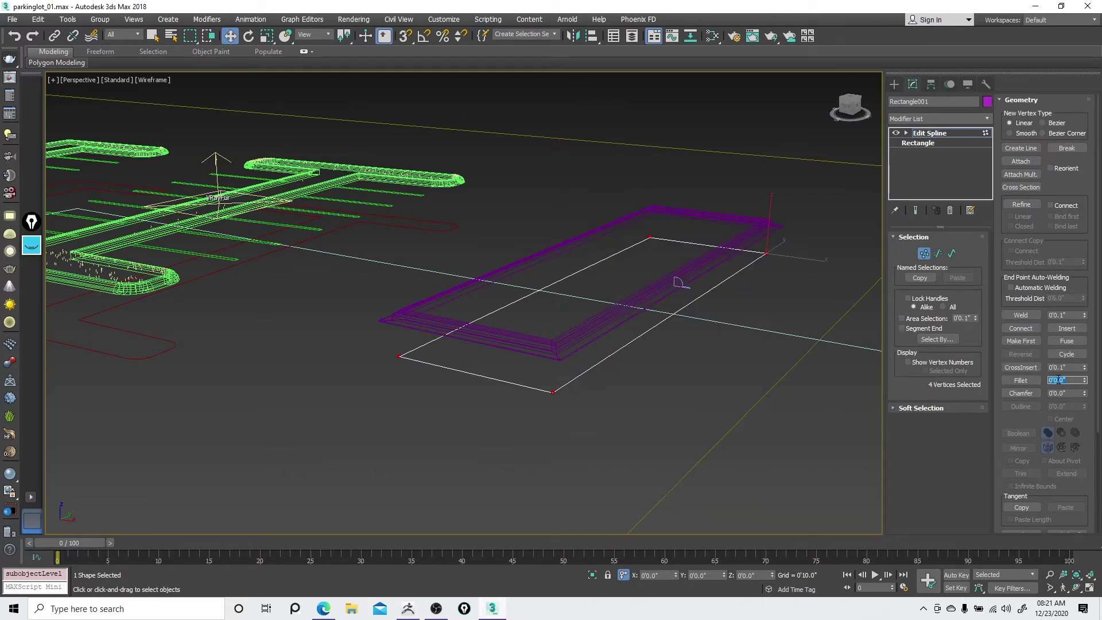
{"action": "type", "text": "4"}
{"action": "key", "text": "Return"}
{"action": "scroll", "coordinate": [755, 423], "scroll_direction": "up", "scroll_amount": 5}
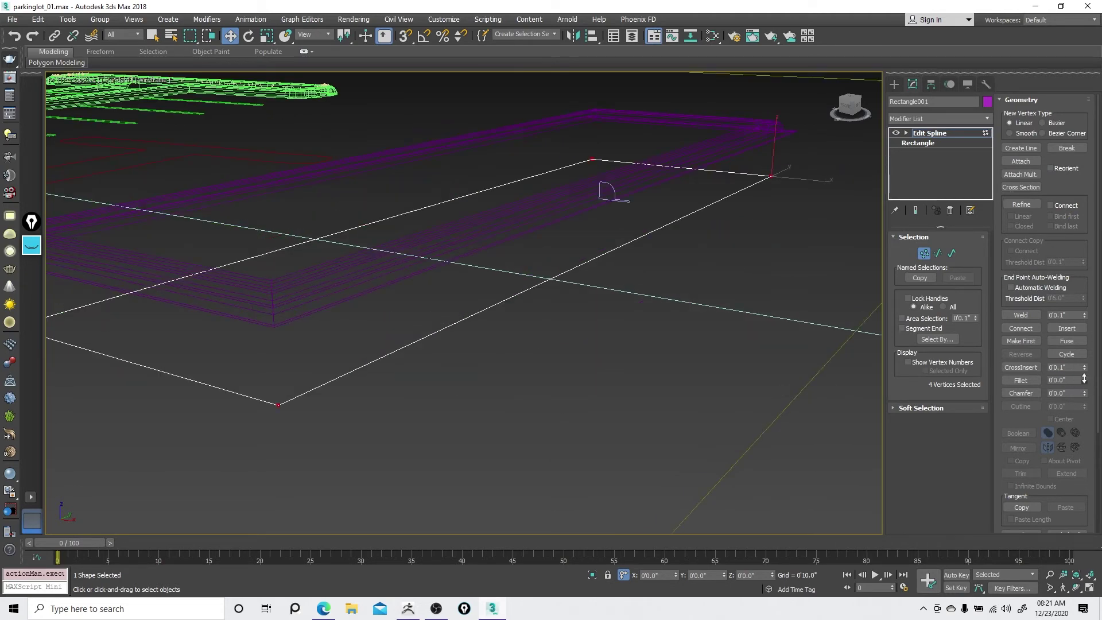
- Fillet the rectangle spline's four corners interactively to round the curb and grass, and check them in shaded display
{"action": "left_click_drag", "start_coordinate": [1083, 378], "coordinate": [1083, 360]}
{"action": "right_click", "coordinate": [575, 334]}
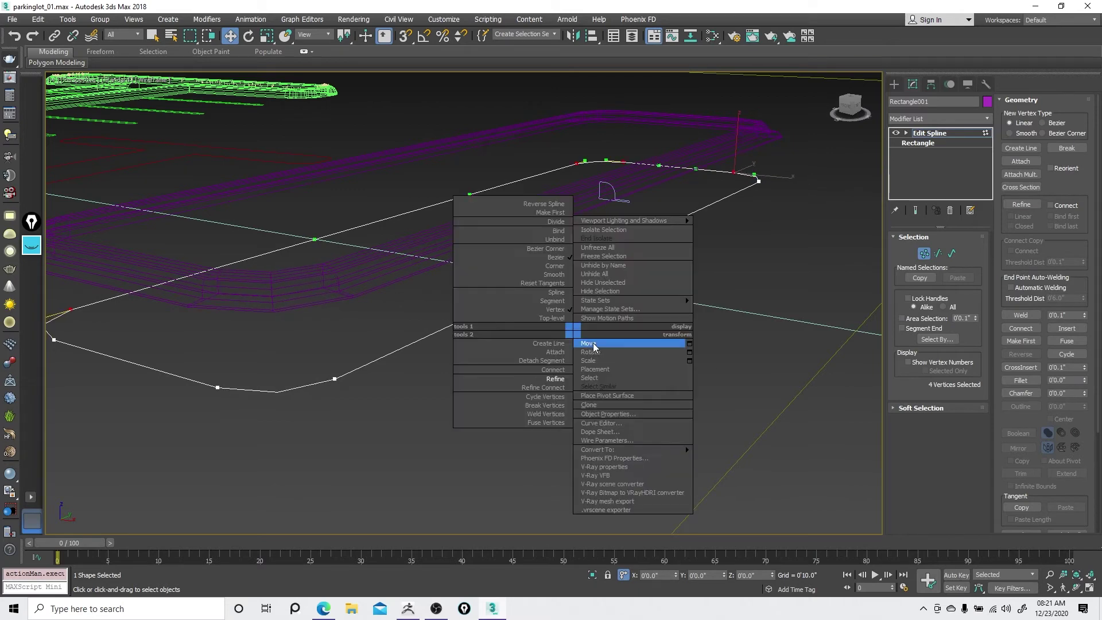
{"action": "left_click", "coordinate": [591, 344]}
{"action": "key", "text": "F3"}
{"action": "key", "text": "F3"}
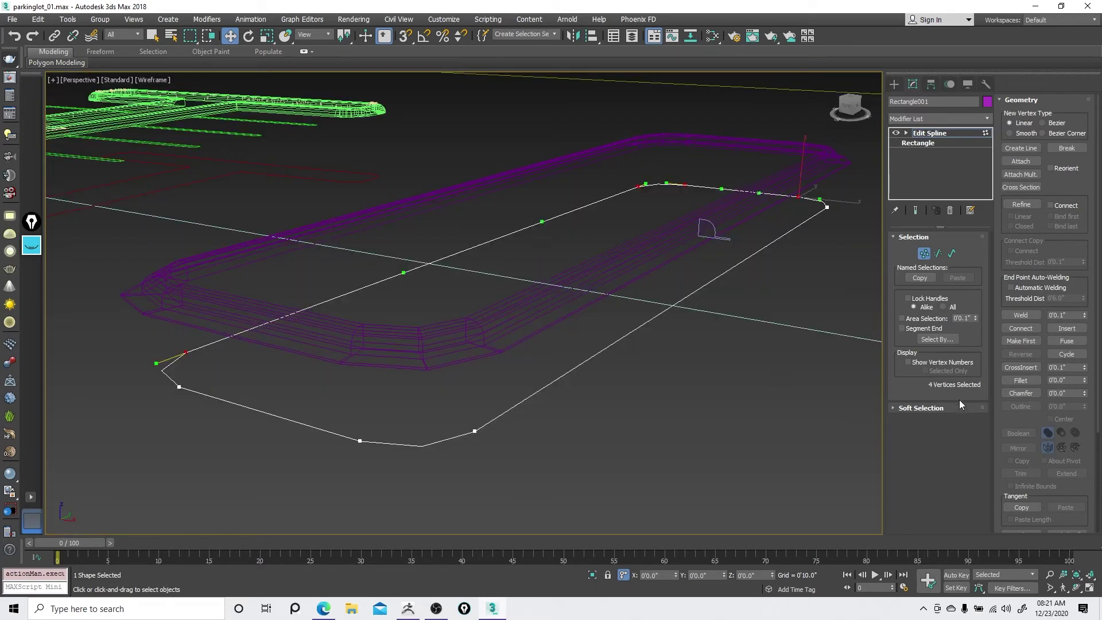
- Select the two near corner vertices of the rectangle spline, check the curb in shaded display, and return to the spline's top level
{"action": "left_click", "coordinate": [944, 405]}
{"action": "right_click", "coordinate": [660, 395]}
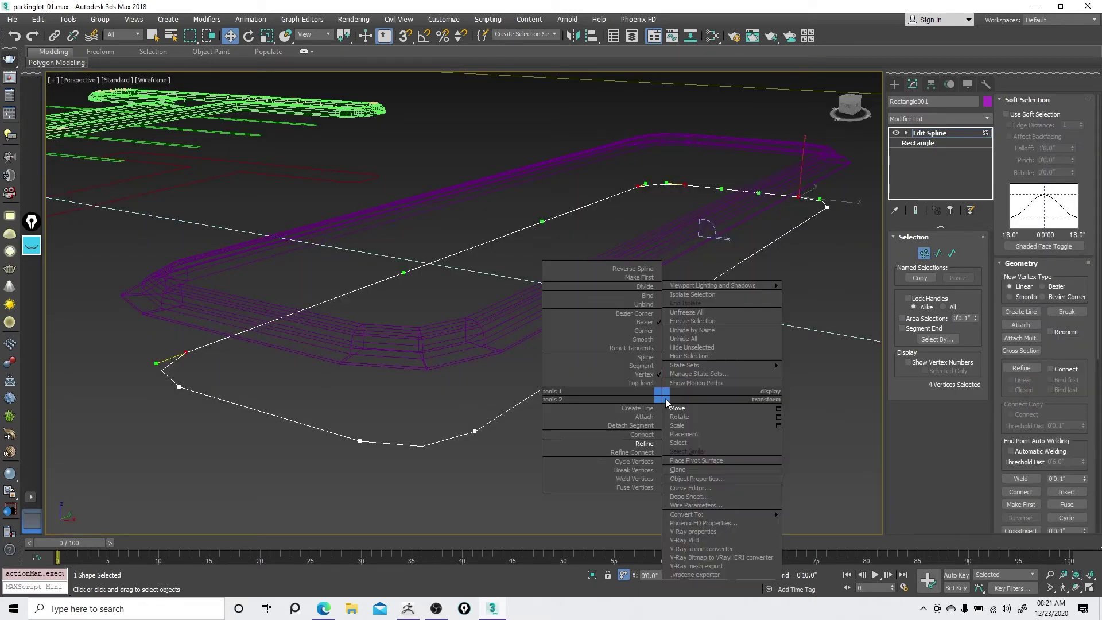
{"action": "left_click", "coordinate": [639, 384]}
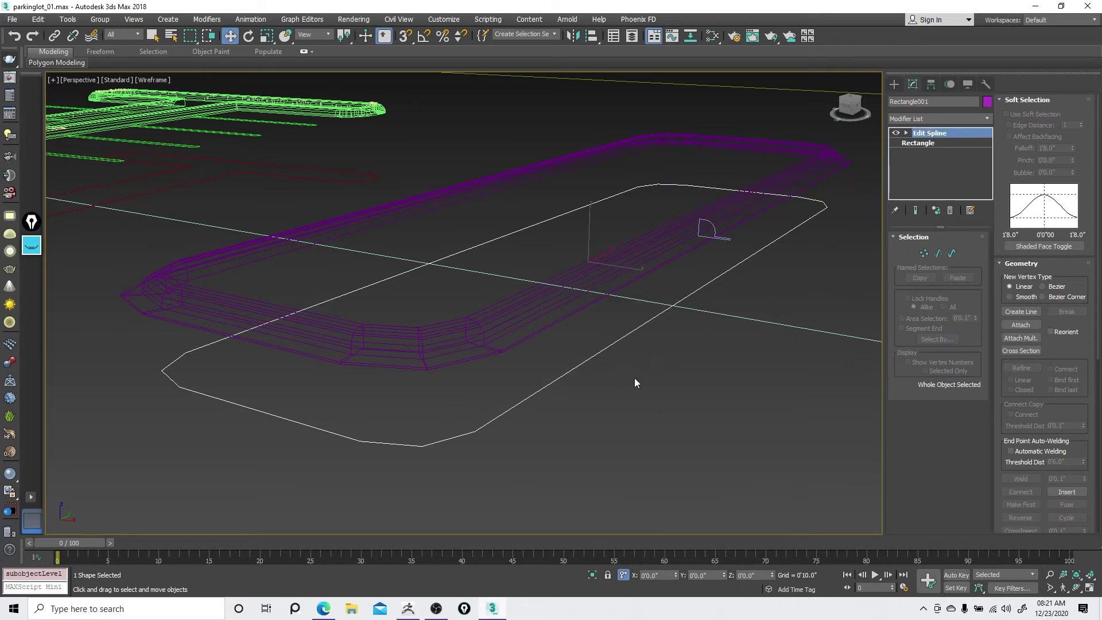
{"action": "mouse_move", "coordinate": [662, 350]}
{"action": "middle_mouse_down", "text": "alt"}
{"action": "mouse_move", "coordinate": [614, 327]}
{"action": "mouse_move", "coordinate": [662, 344]}
{"action": "middle_mouse_up", "text": "alt"}
{"action": "right_click", "coordinate": [645, 328]}
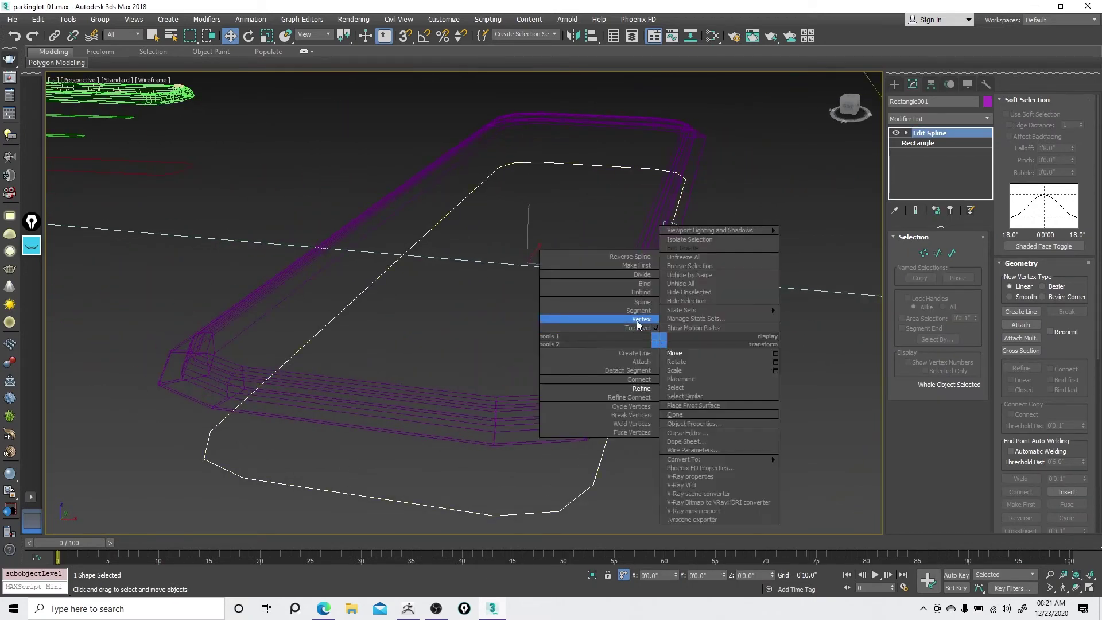
{"action": "left_click", "coordinate": [630, 320]}
{"action": "middle_click_drag", "start_coordinate": [631, 390], "coordinate": [618, 384]}
{"action": "scroll", "coordinate": [620, 383], "scroll_direction": "down", "scroll_amount": 3}
{"action": "left_click_drag", "start_coordinate": [644, 369], "coordinate": [480, 440]}
{"action": "key", "text": "space"}
{"action": "left_click_drag", "start_coordinate": [548, 400], "coordinate": [550, 335]}
{"action": "key", "text": "F3"}
{"action": "right_click", "coordinate": [630, 344]}
{"action": "left_click", "coordinate": [610, 332]}
{"action": "key", "text": "space"}
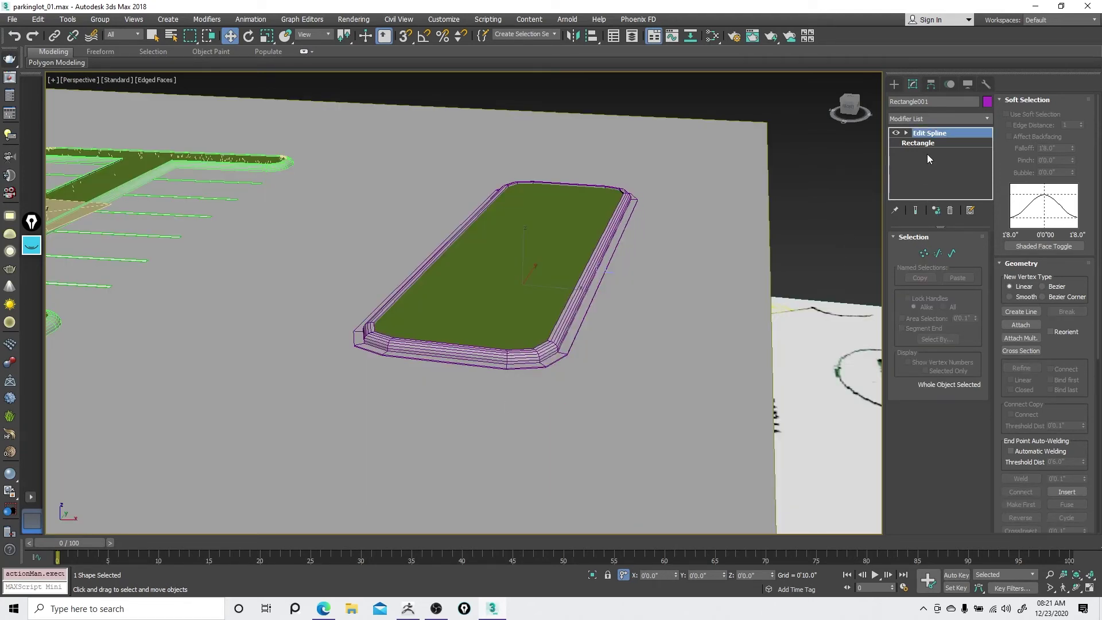
- Collapse the rectangle's Edit Spline modifier into its base, accepting the warning
{"action": "right_click", "coordinate": [931, 139]}
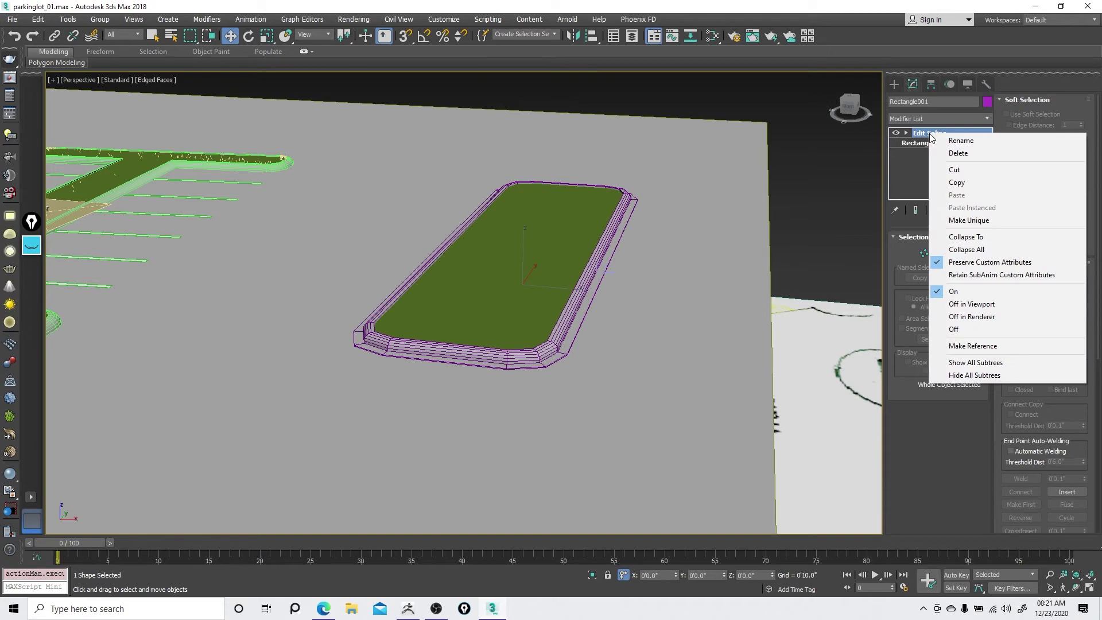
{"action": "left_click", "coordinate": [965, 236]}
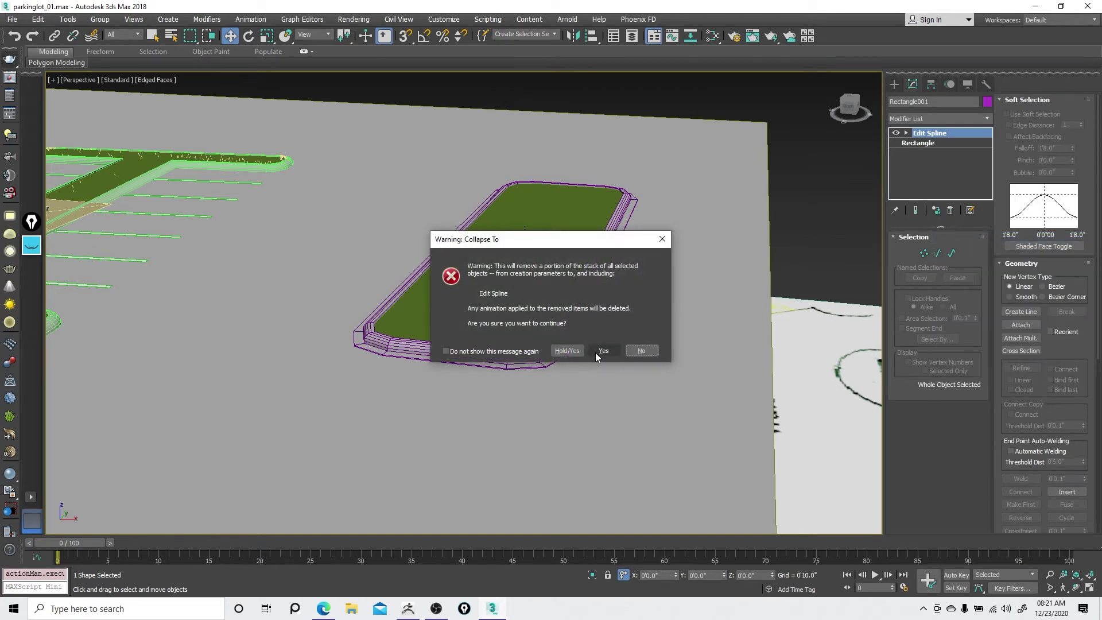
{"action": "left_click", "coordinate": [600, 352]}
- Inspect the collapsed spline's vertices in wireframe and return to its top level
{"action": "key", "text": "F3"}
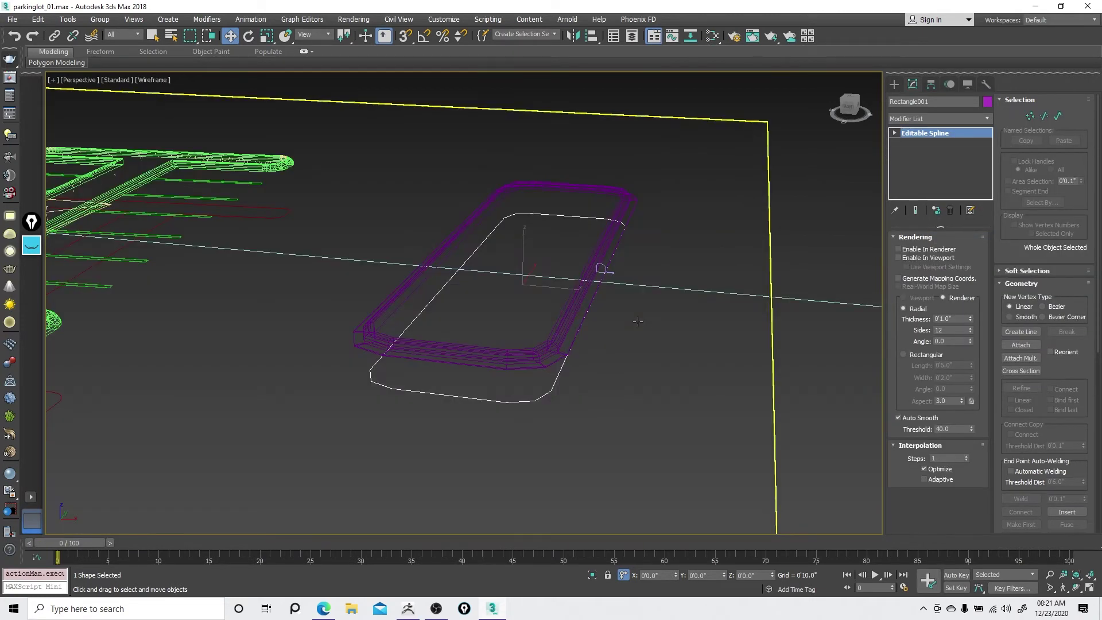
{"action": "right_click", "coordinate": [586, 370]}
{"action": "left_click", "coordinate": [566, 351]}
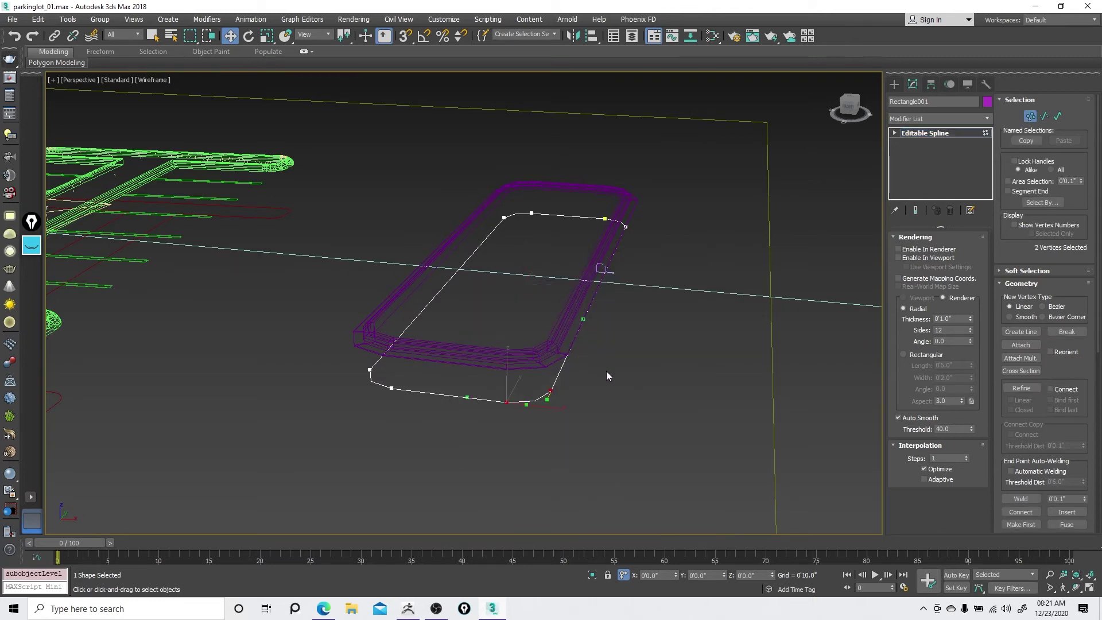
{"action": "right_click", "coordinate": [600, 378]}
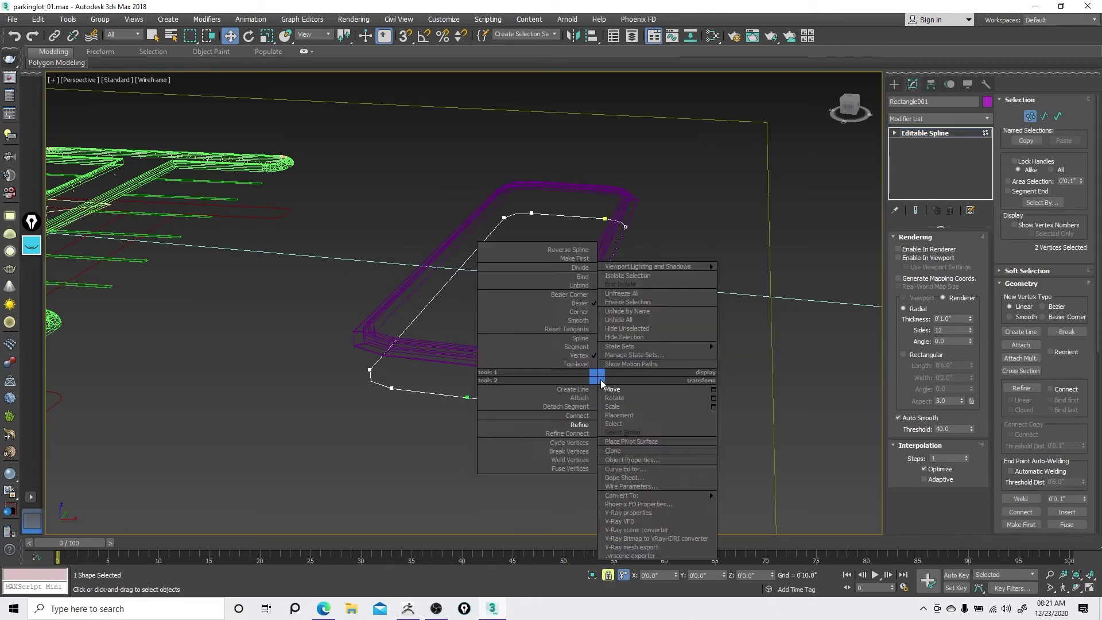
{"action": "left_click", "coordinate": [615, 384]}
{"action": "key", "text": "space"}
{"action": "right_click", "coordinate": [597, 380]}
{"action": "right_click", "coordinate": [565, 358]}
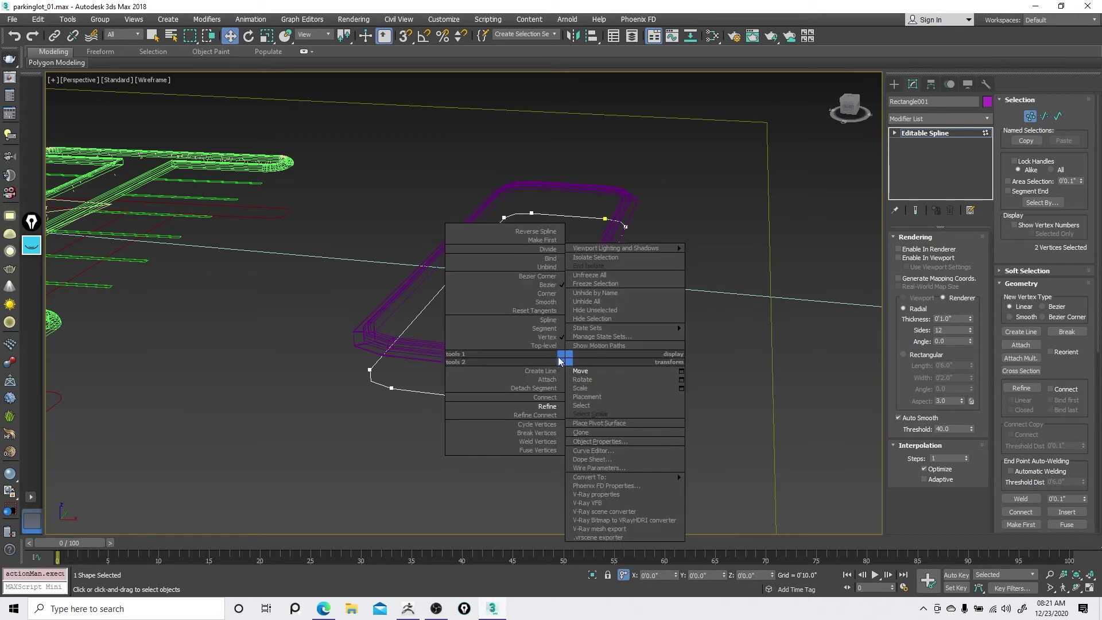
{"action": "left_click", "coordinate": [548, 346]}
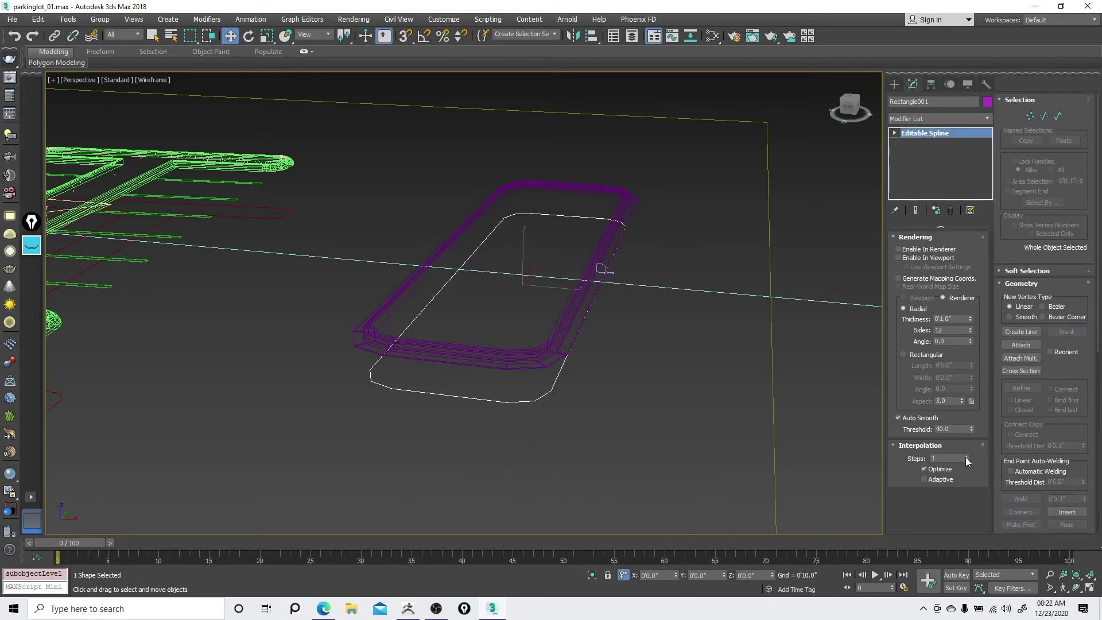
- Increase the collapsed spline's interpolation steps to smooth the corners, then select the swept curb and show it in shaded display
{"action": "right_click", "coordinate": [597, 380]}
{"action": "left_click", "coordinate": [590, 383]}
{"action": "scroll", "coordinate": [551, 367], "scroll_direction": "up", "scroll_amount": 3}
{"action": "left_click", "coordinate": [544, 356]}
{"action": "key", "text": "F3"}
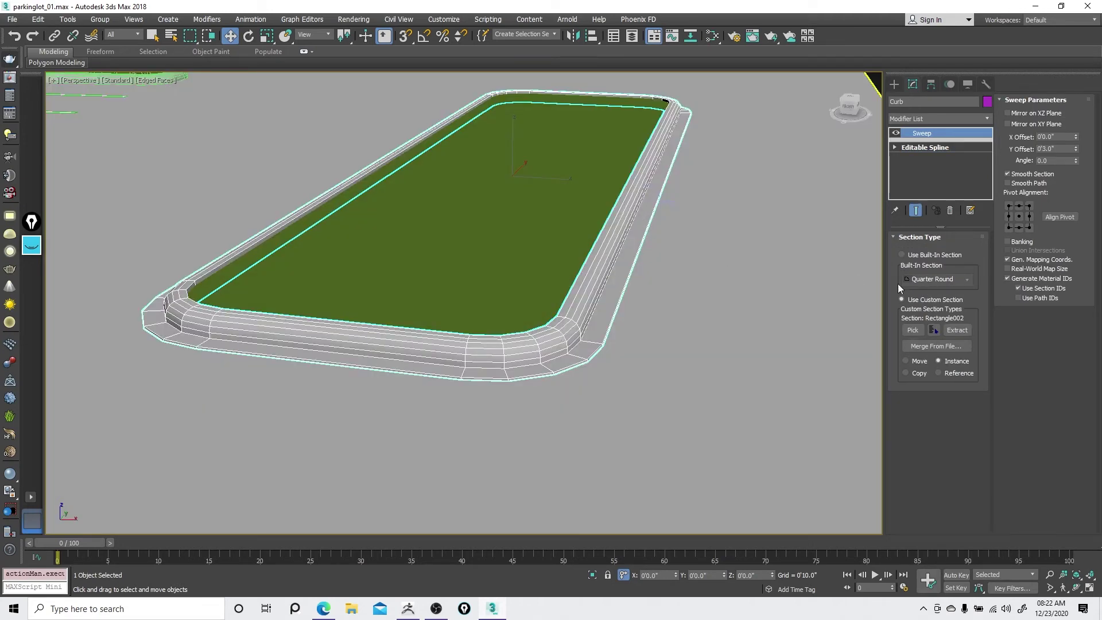
- Select the curb's cross-section profile spline and pick its two upper vertices
{"action": "key", "text": "F3"}
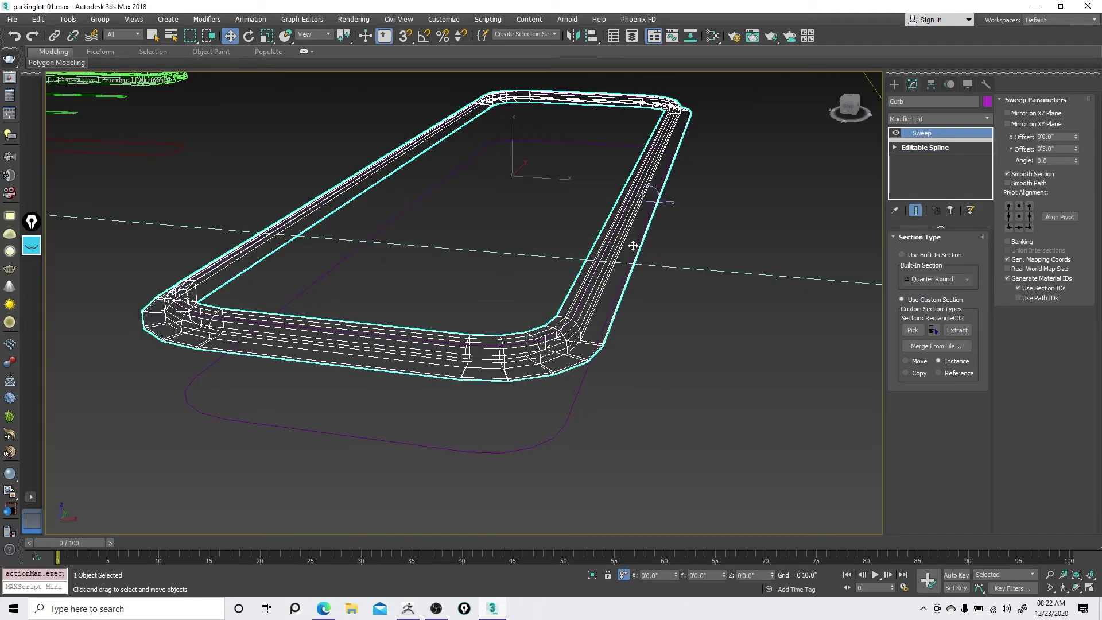
{"action": "left_click", "coordinate": [672, 202]}
{"action": "right_click", "coordinate": [701, 227]}
{"action": "left_click", "coordinate": [721, 239]}
{"action": "middle_click_drag", "start_coordinate": [702, 217], "coordinate": [681, 249]}
{"action": "key", "text": "F3"}
{"action": "right_click", "coordinate": [703, 231]}
{"action": "left_click", "coordinate": [665, 233]}
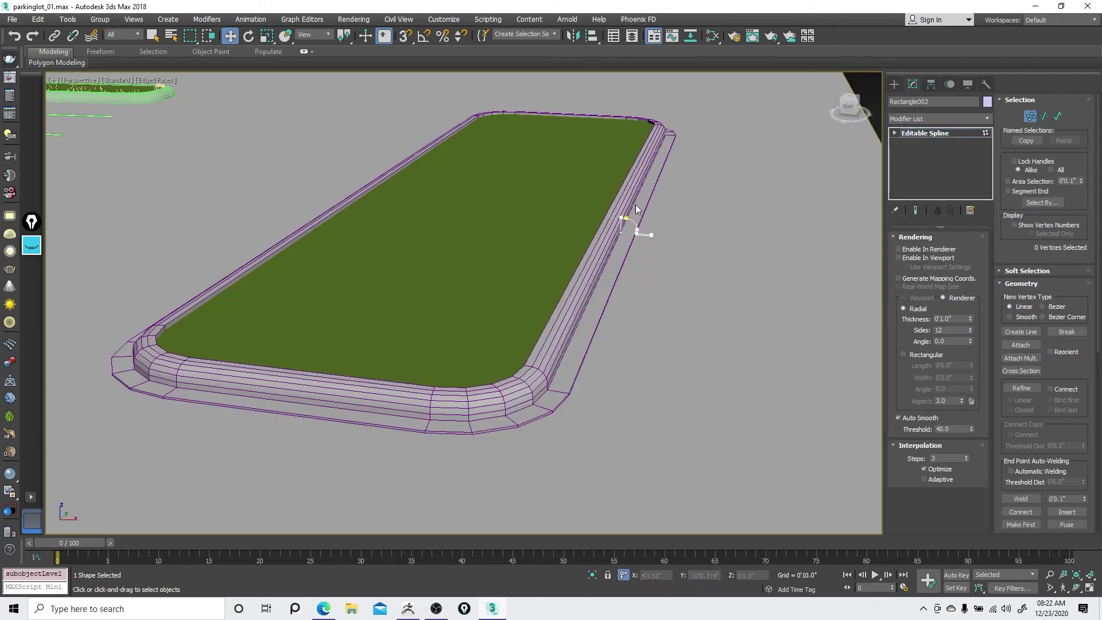
{"action": "left_click_drag", "start_coordinate": [596, 221], "coordinate": [661, 154]}
{"action": "right_click", "coordinate": [662, 153]}
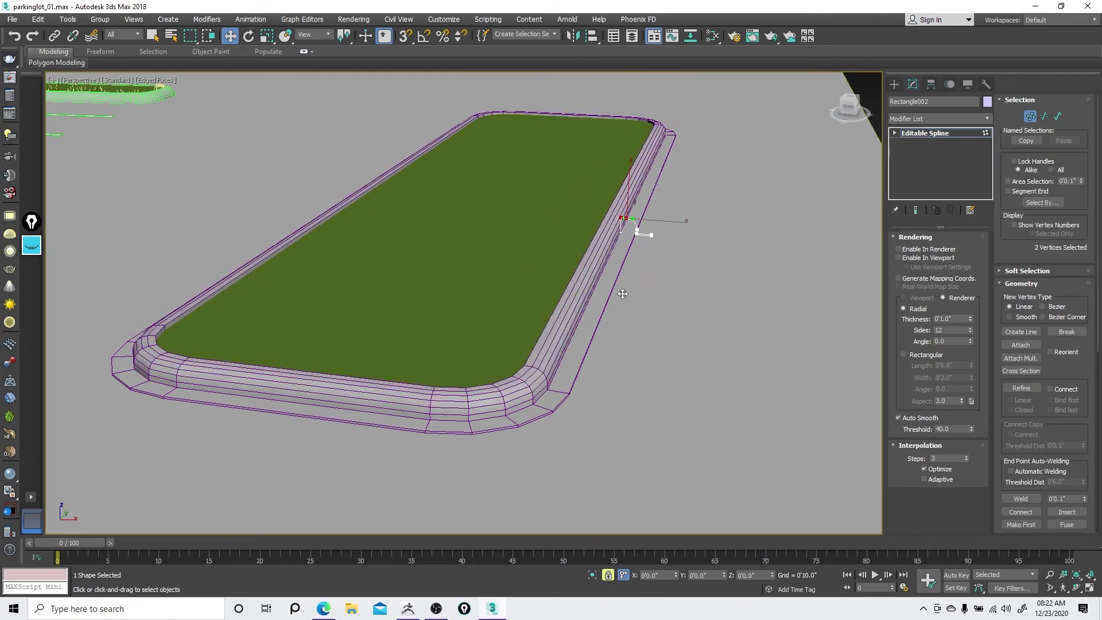
- Release the selection lock, switch to wireframe, and leave vertex editing of the profile spline
{"action": "key", "text": "space"}
{"action": "middle_click_drag", "start_coordinate": [618, 356], "coordinate": [617, 325]}
{"action": "key", "text": "F3"}
{"action": "right_click", "coordinate": [617, 324]}
{"action": "left_click", "coordinate": [592, 308]}
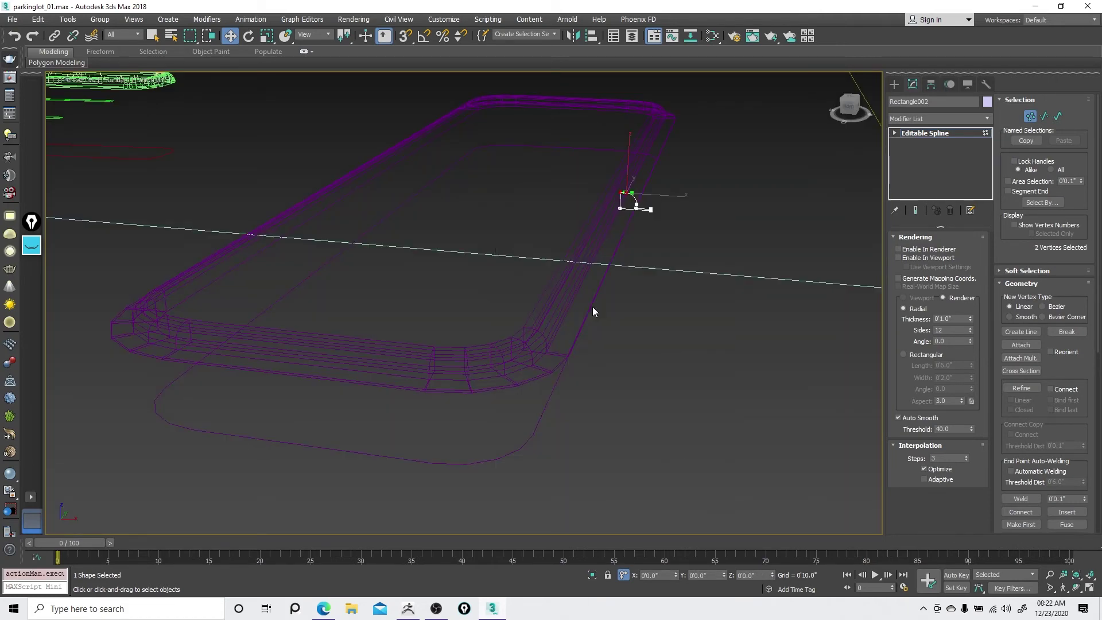
- Select the swept curb and examine the rounded curb and grass island in shaded display
{"action": "left_click", "coordinate": [576, 299]}
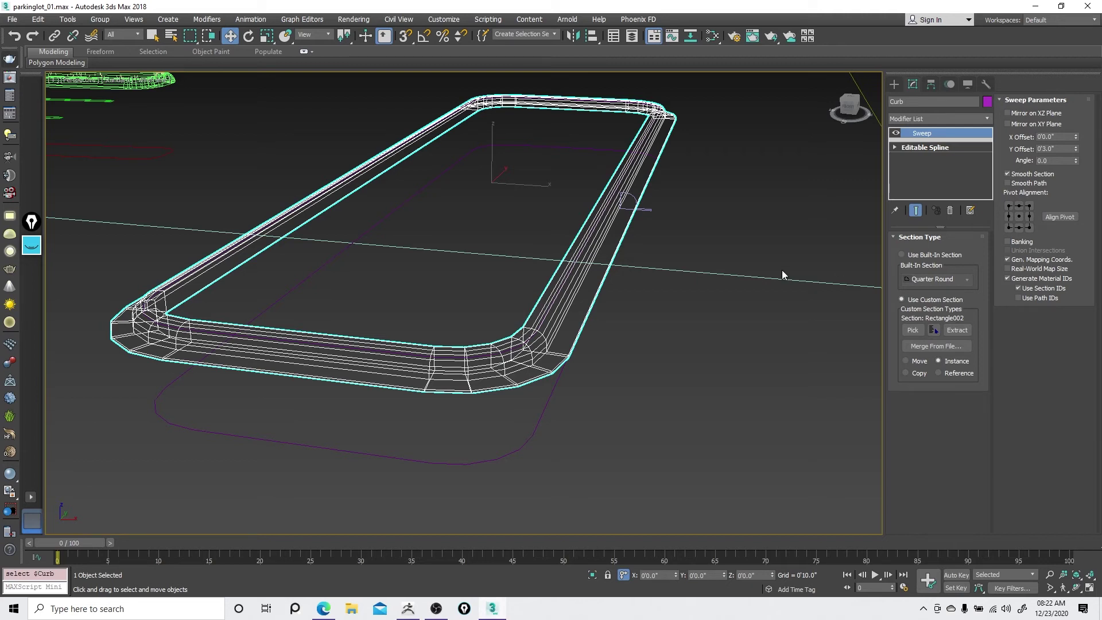
{"action": "right_click", "coordinate": [714, 268]}
{"action": "left_click", "coordinate": [738, 246]}
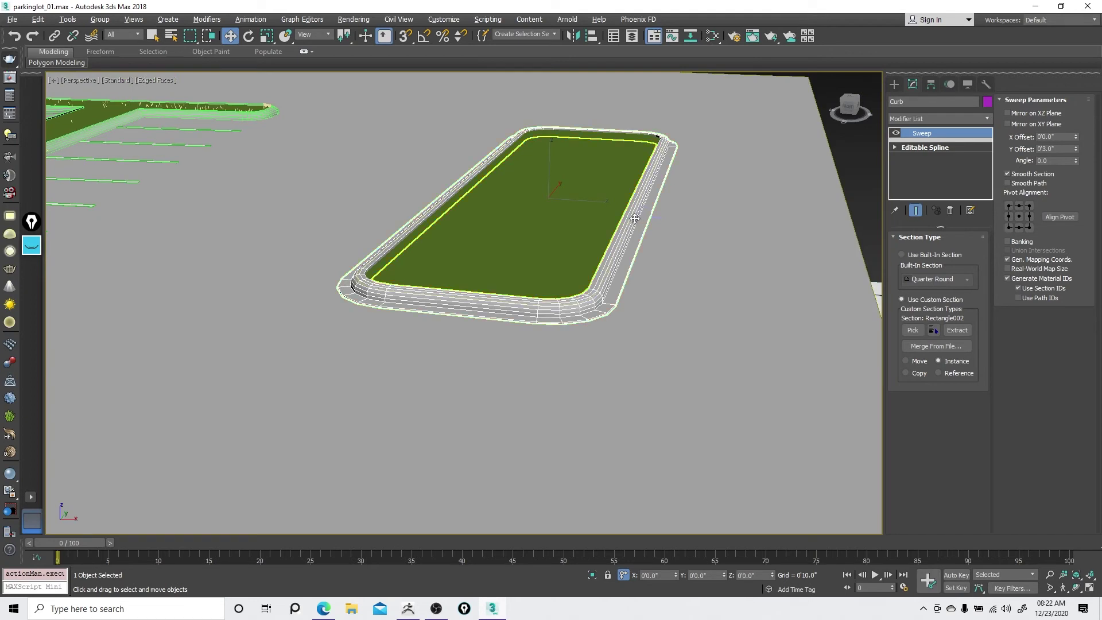
{"action": "middle_click_drag", "start_coordinate": [643, 225], "coordinate": [604, 251], "text": "alt"}
{"action": "right_click", "coordinate": [610, 221]}
{"action": "left_click", "coordinate": [621, 237]}
{"action": "right_click", "coordinate": [621, 236]}
{"action": "left_click", "coordinate": [631, 247]}
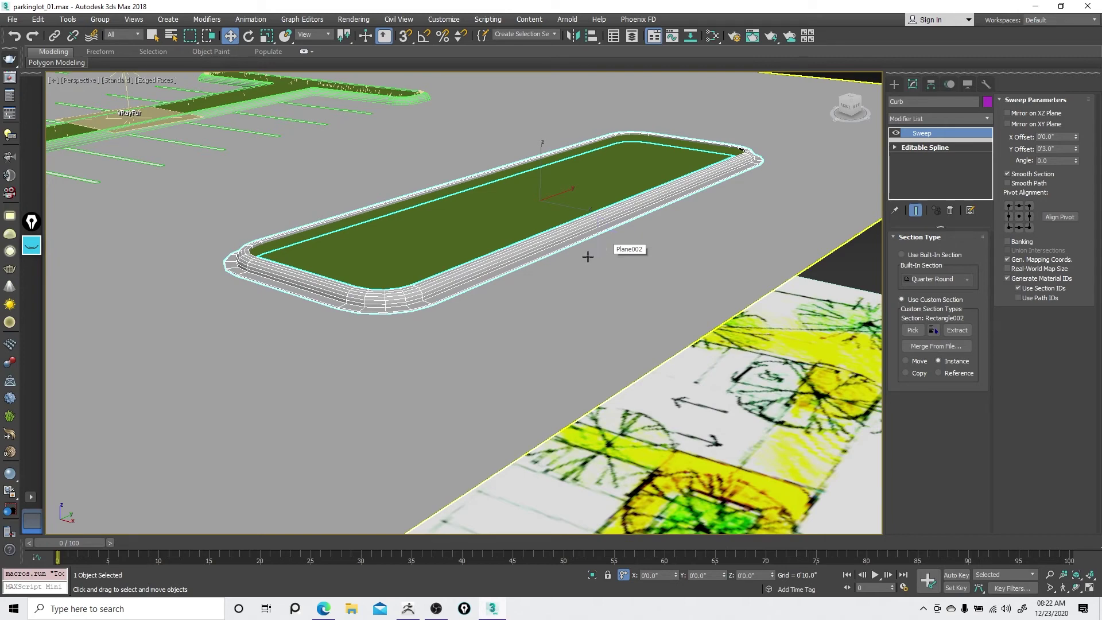
{"action": "scroll", "coordinate": [588, 257], "scroll_direction": "down", "scroll_amount": 5}
{"action": "scroll", "coordinate": [664, 345], "scroll_direction": "up", "scroll_amount": 3}
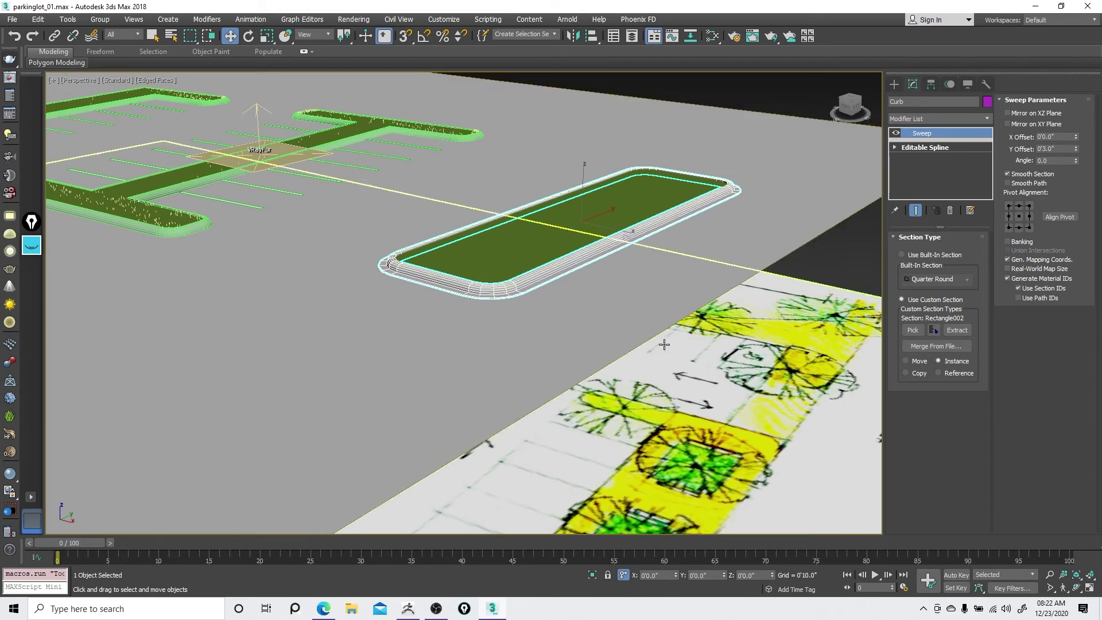
- Select Main_Spline_REF beneath the green islands in wireframe and enter its segment level
{"action": "scroll", "coordinate": [377, 212], "scroll_direction": "down", "scroll_amount": 5}
{"action": "middle_click_drag", "start_coordinate": [376, 212], "coordinate": [376, 202], "text": "alt"}
{"action": "scroll", "coordinate": [320, 238], "scroll_direction": "up", "scroll_amount": 5}
{"action": "right_click", "coordinate": [371, 241]}
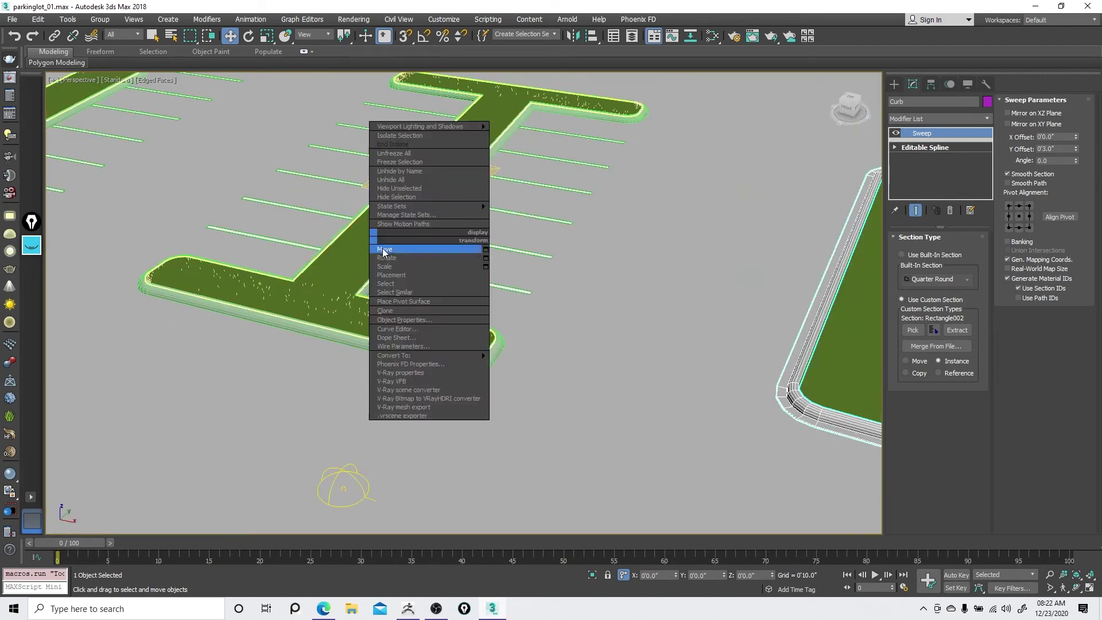
{"action": "left_click", "coordinate": [382, 249]}
{"action": "key", "text": "F3"}
{"action": "left_click", "coordinate": [482, 392]}
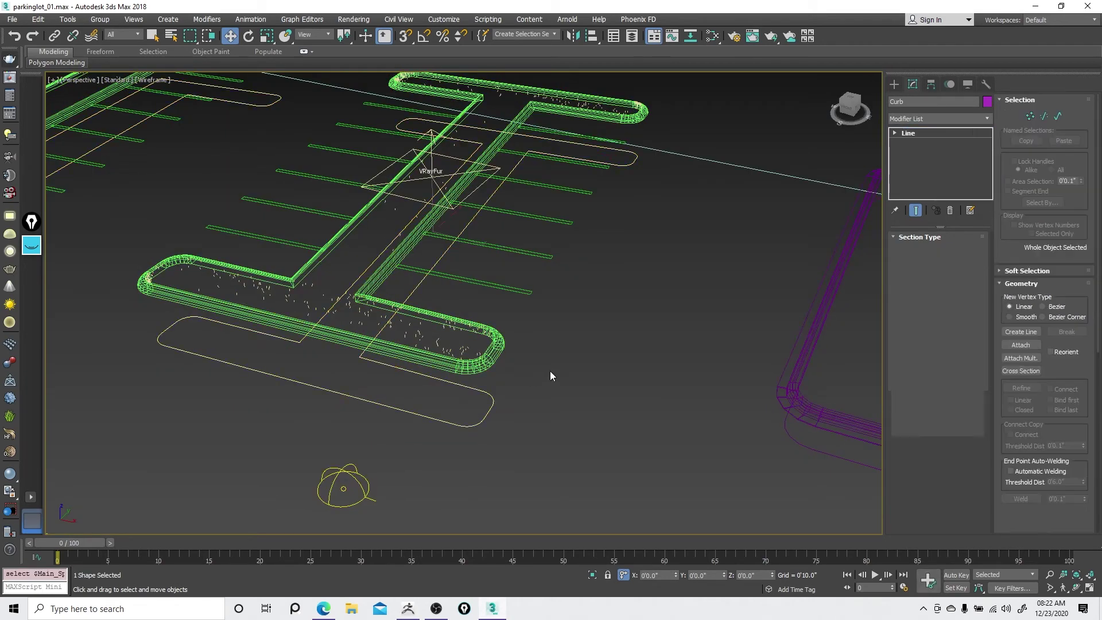
{"action": "right_click", "coordinate": [551, 369]}
{"action": "left_click", "coordinate": [533, 340]}
{"action": "scroll", "coordinate": [541, 363], "scroll_direction": "down", "scroll_amount": 5}
{"action": "scroll", "coordinate": [486, 405], "scroll_direction": "up", "scroll_amount": 2}
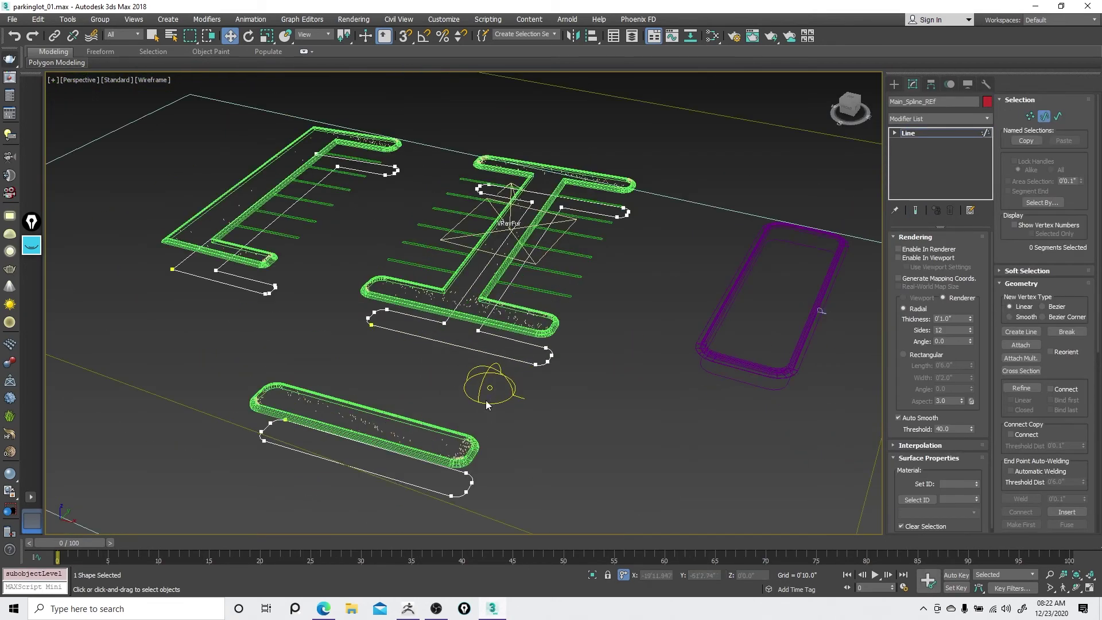
- Clone the closed spline of the lone elongated island within Main_Spline_REF and place the copy beyond its far end
{"action": "left_click", "coordinate": [408, 457]}
{"action": "right_click", "coordinate": [485, 470]}
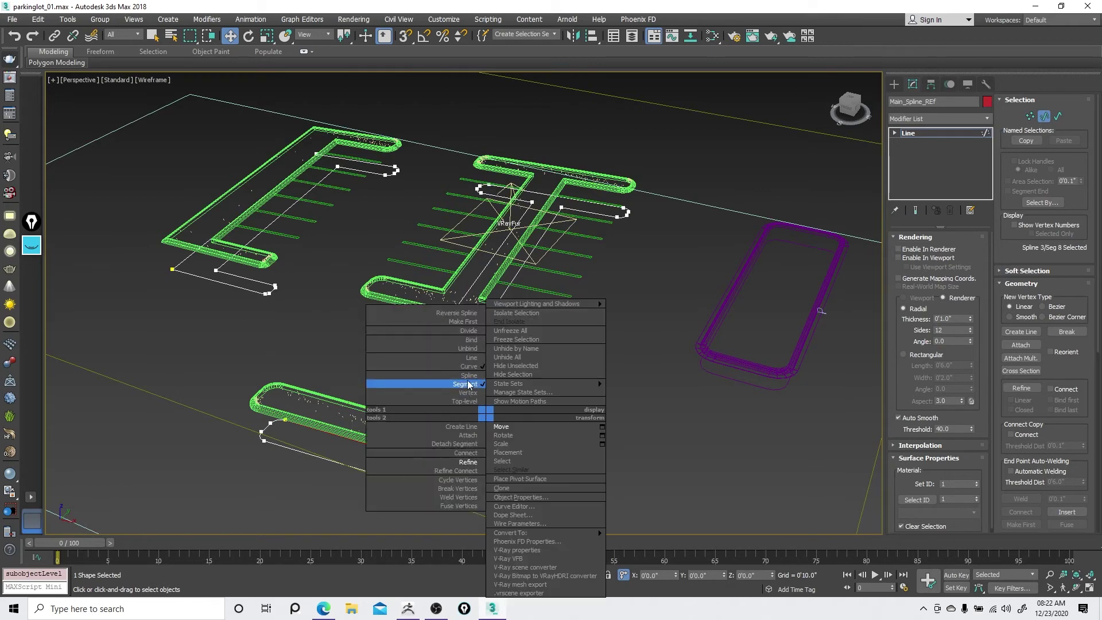
{"action": "left_click", "coordinate": [466, 375]}
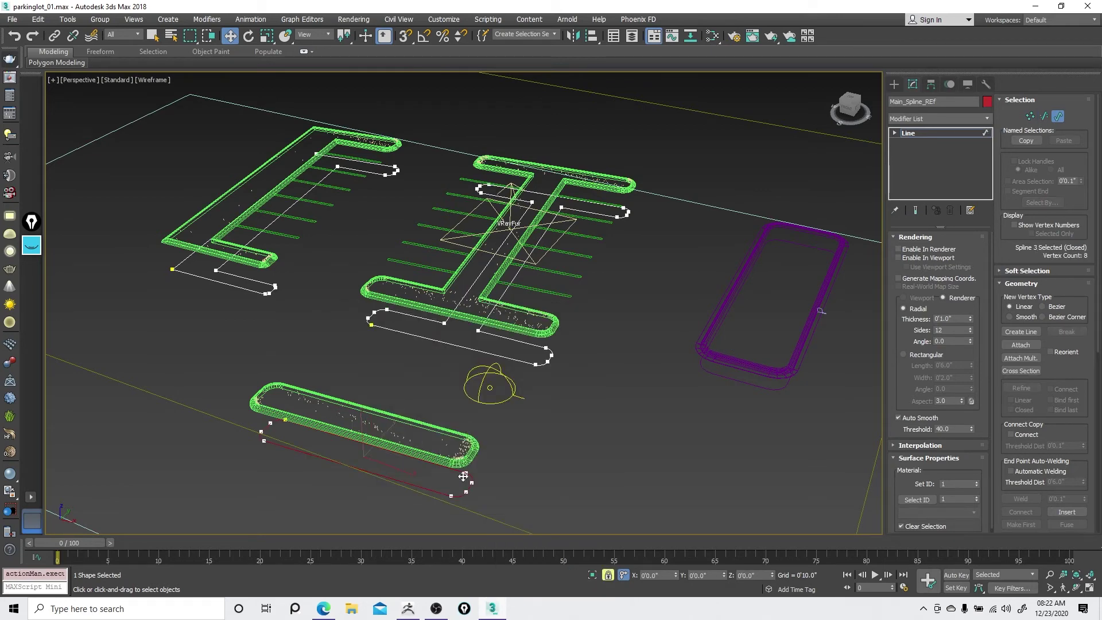
{"action": "left_click_drag", "start_coordinate": [463, 476], "coordinate": [84, 353], "text": "shift"}
- Move the four vertices at one end of the copied spline to shorten the island, then return to the top level
{"action": "right_click", "coordinate": [229, 374]}
{"action": "left_click", "coordinate": [234, 376]}
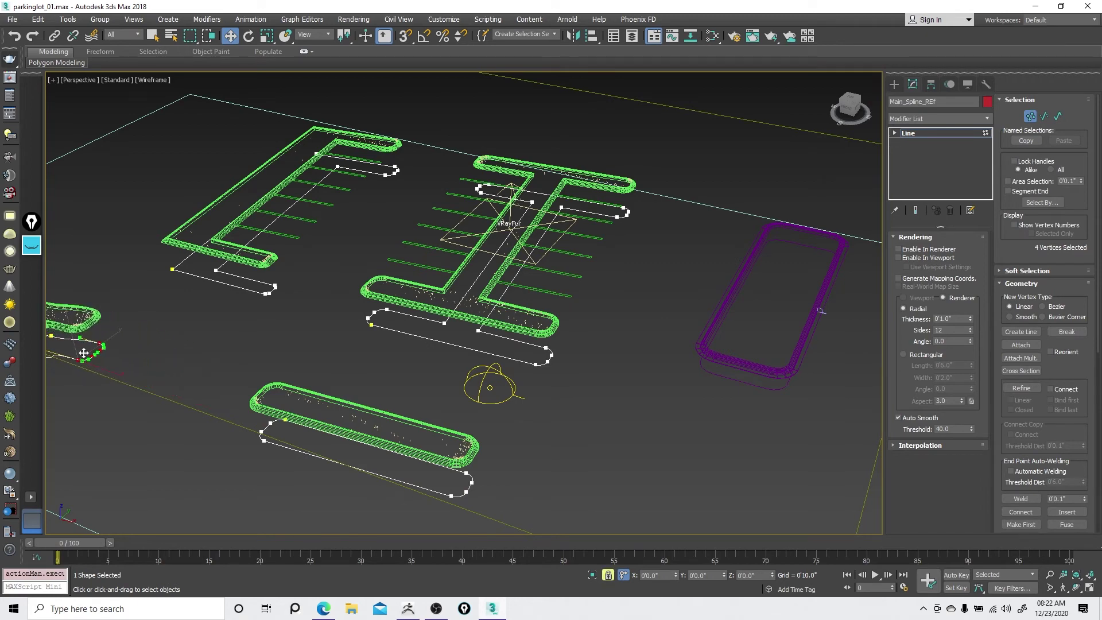
{"action": "middle_click_drag", "start_coordinate": [150, 348], "coordinate": [326, 387]}
{"action": "scroll", "coordinate": [327, 388], "scroll_direction": "up", "scroll_amount": 3}
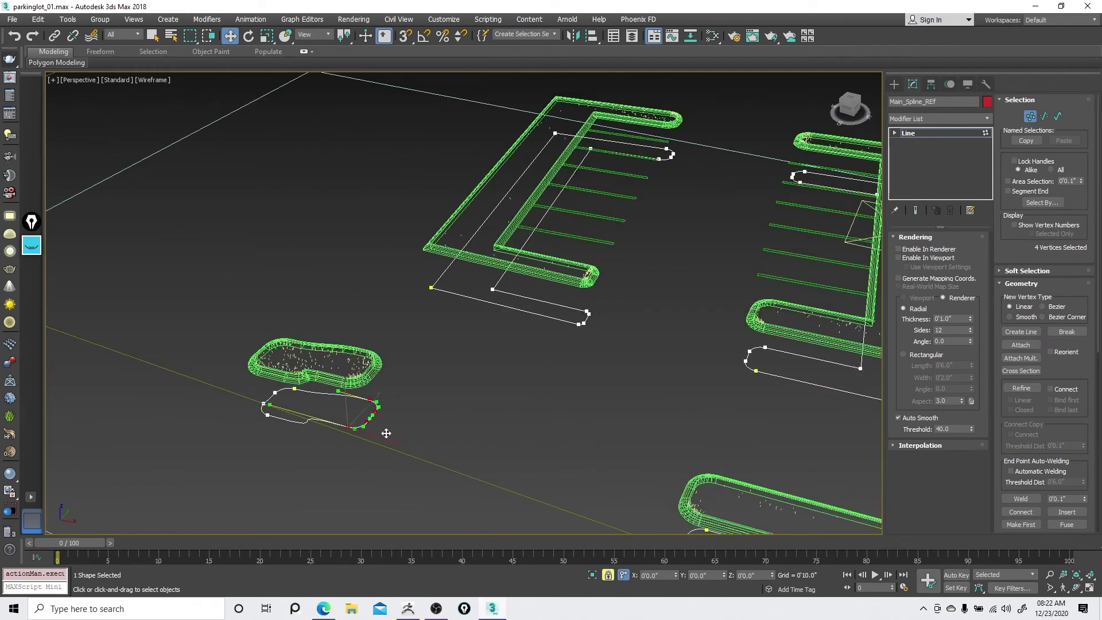
{"action": "scroll", "coordinate": [324, 421], "scroll_direction": "up", "scroll_amount": 3}
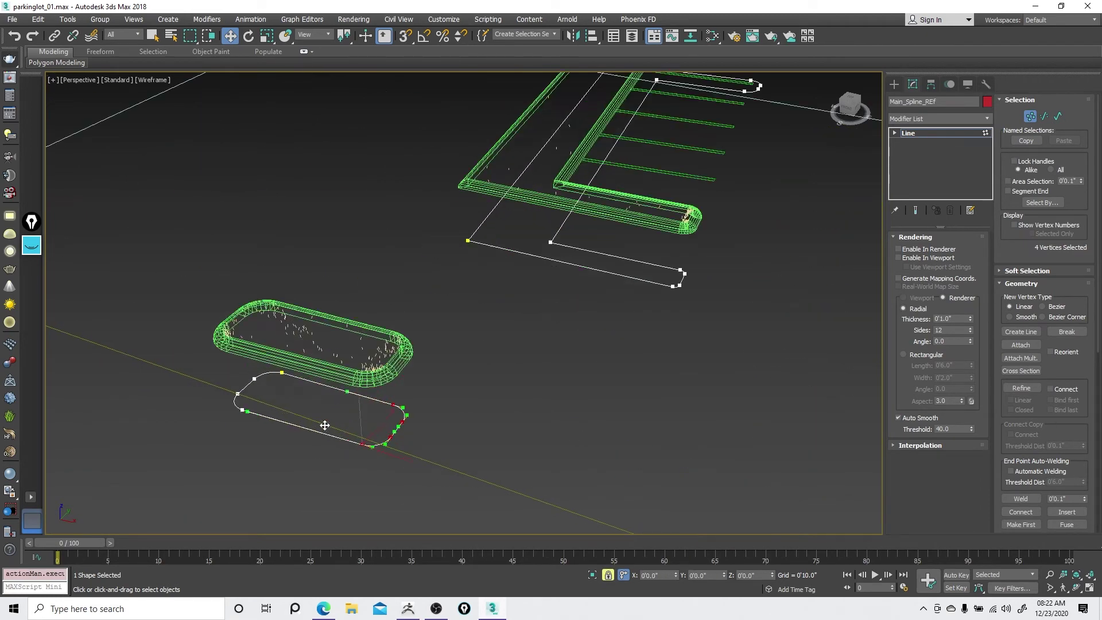
{"action": "right_click", "coordinate": [438, 387]}
{"action": "left_click", "coordinate": [414, 374]}
- Examine the new short island among the other curbs and grass surfaces in shaded display
{"action": "scroll", "coordinate": [421, 380], "scroll_direction": "down", "scroll_amount": 5}
{"action": "key", "text": "F3"}
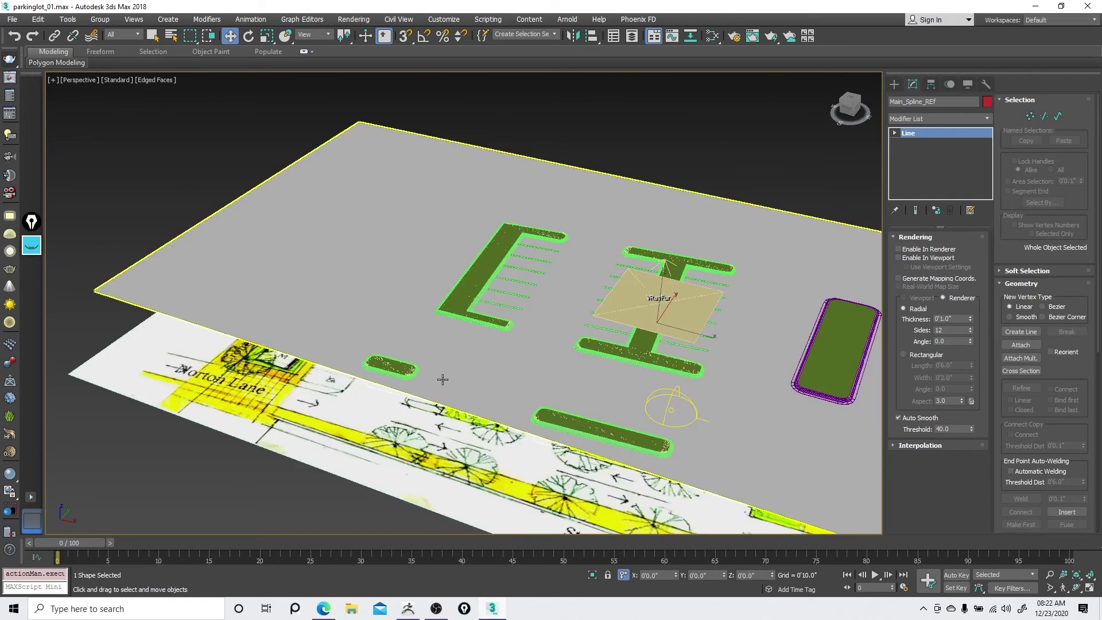
{"action": "middle_click_drag", "start_coordinate": [560, 360], "coordinate": [463, 343]}
{"action": "right_click", "coordinate": [463, 342]}
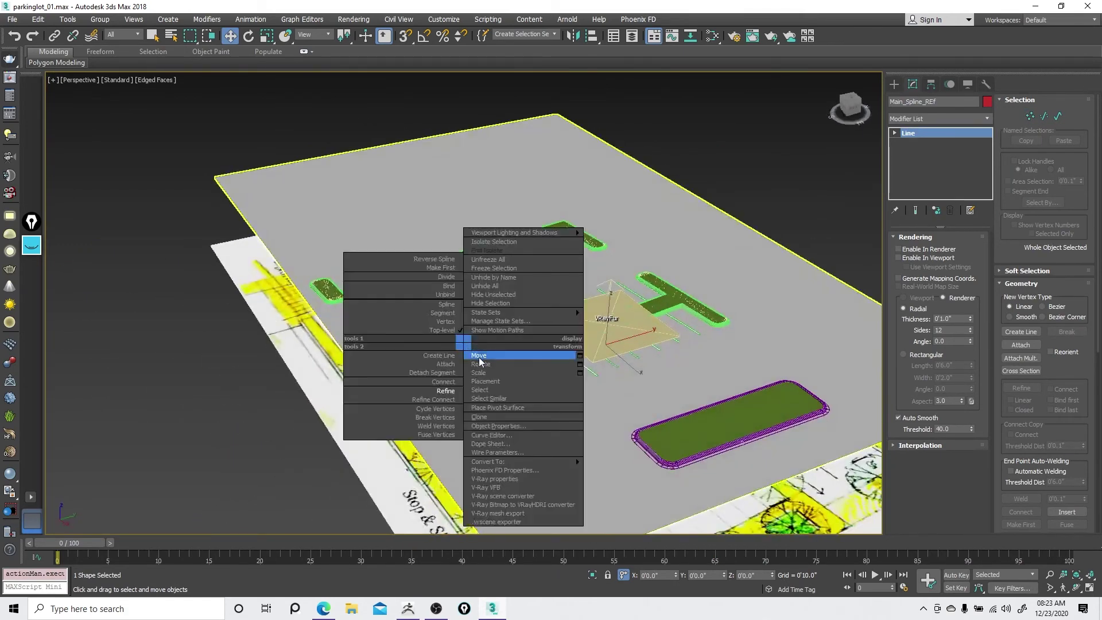
{"action": "left_click", "coordinate": [470, 355]}
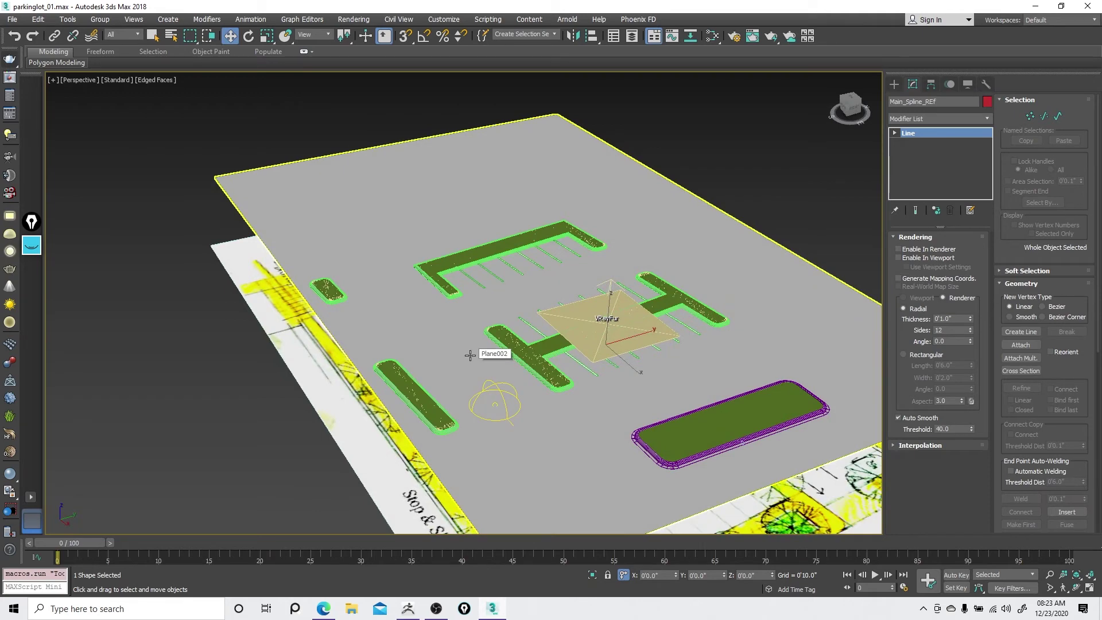
{"action": "right_click", "coordinate": [470, 307]}
{"action": "left_click", "coordinate": [487, 288]}
{"action": "right_click", "coordinate": [490, 291]}
{"action": "left_click", "coordinate": [490, 292]}
- Select the site plan image plane and show the whole parking lot from the Top view in shaded display
{"action": "left_click", "coordinate": [351, 382]}
{"action": "key", "text": "t"}
{"action": "key", "text": "F3"}
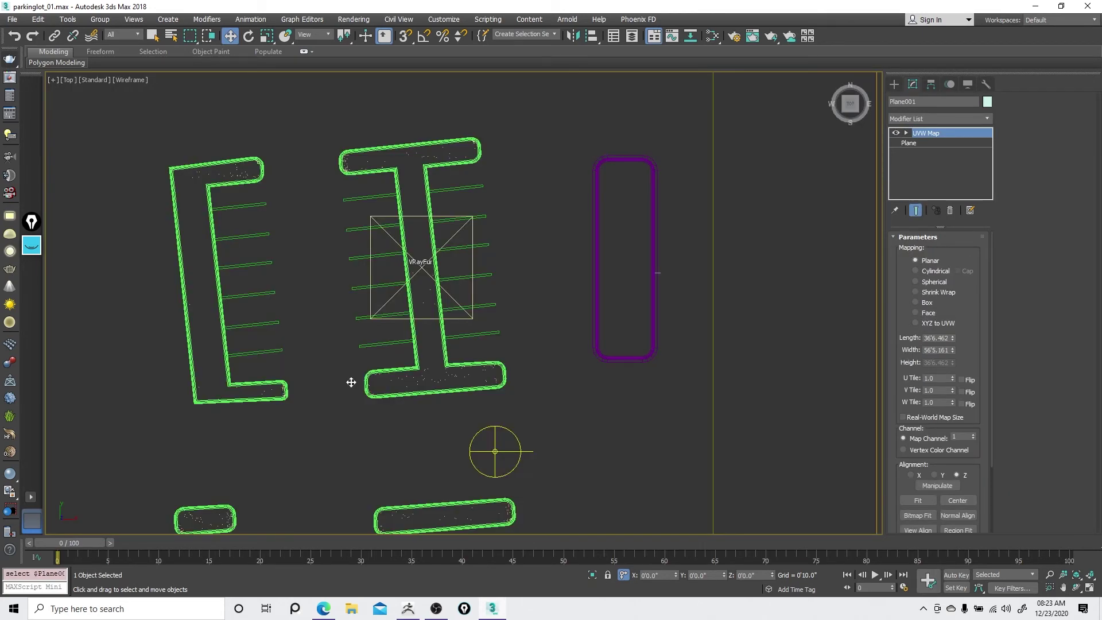
{"action": "key", "text": "F3"}
{"action": "scroll", "coordinate": [624, 358], "scroll_direction": "down", "scroll_amount": 3}
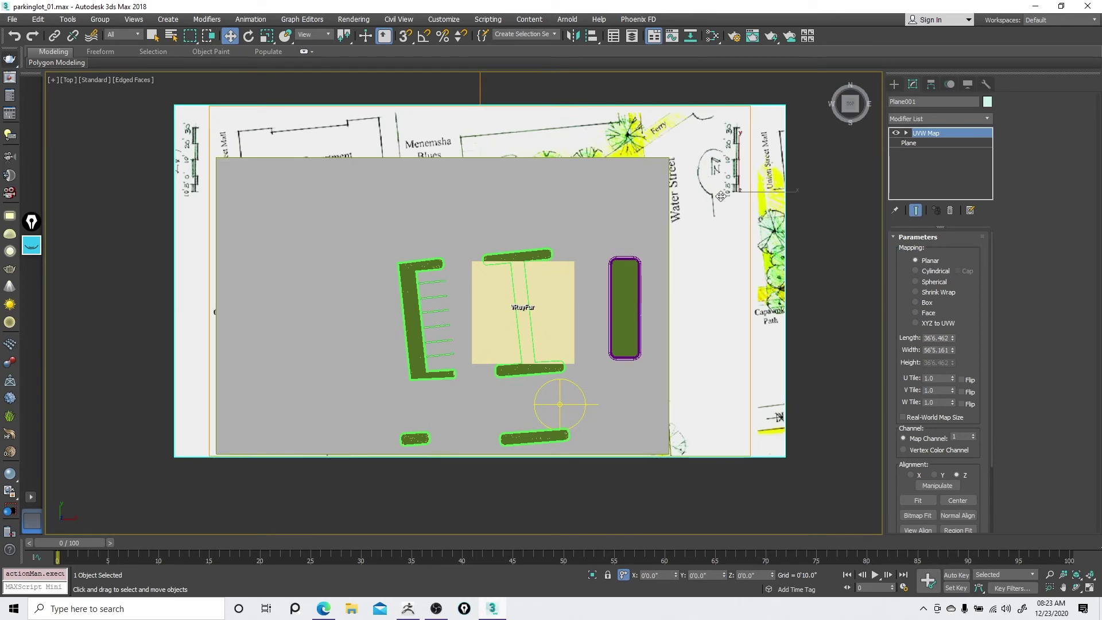
- Make the grey ground plane see-through to reveal the site plan, then reselect the plan plane and examine the island layout
{"action": "left_click", "coordinate": [659, 230]}
{"action": "key", "text": "alt+x"}
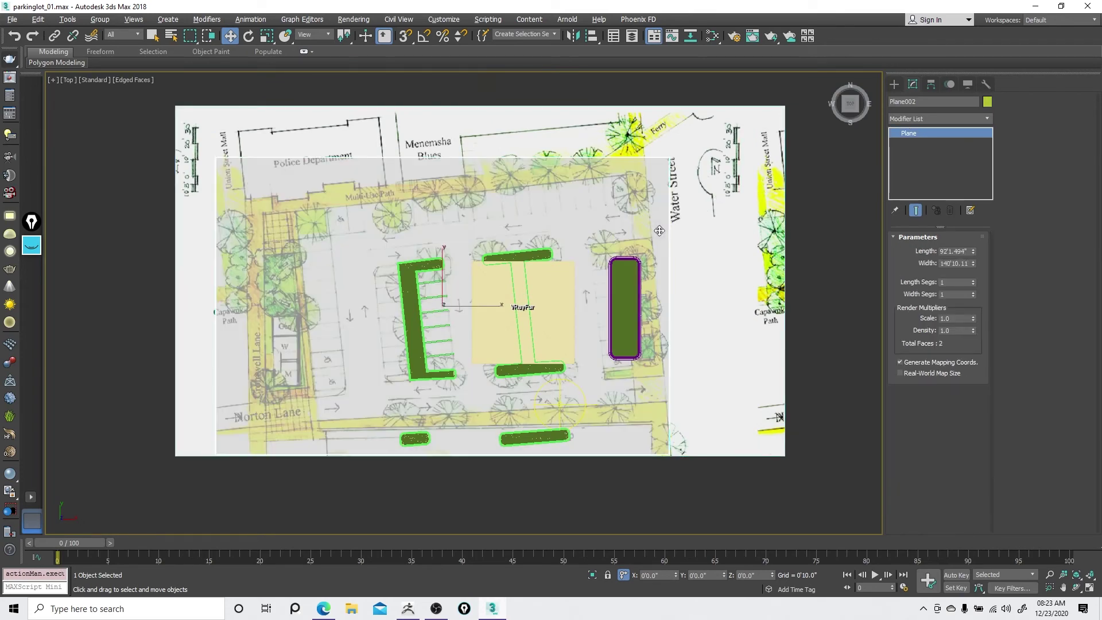
{"action": "left_click", "coordinate": [715, 207]}
{"action": "scroll", "coordinate": [422, 215], "scroll_direction": "up", "scroll_amount": 5}
{"action": "scroll", "coordinate": [420, 215], "scroll_direction": "down", "scroll_amount": 4}
{"action": "middle_click_drag", "start_coordinate": [418, 214], "coordinate": [525, 201]}
{"action": "middle_click_drag", "start_coordinate": [626, 271], "coordinate": [519, 270]}
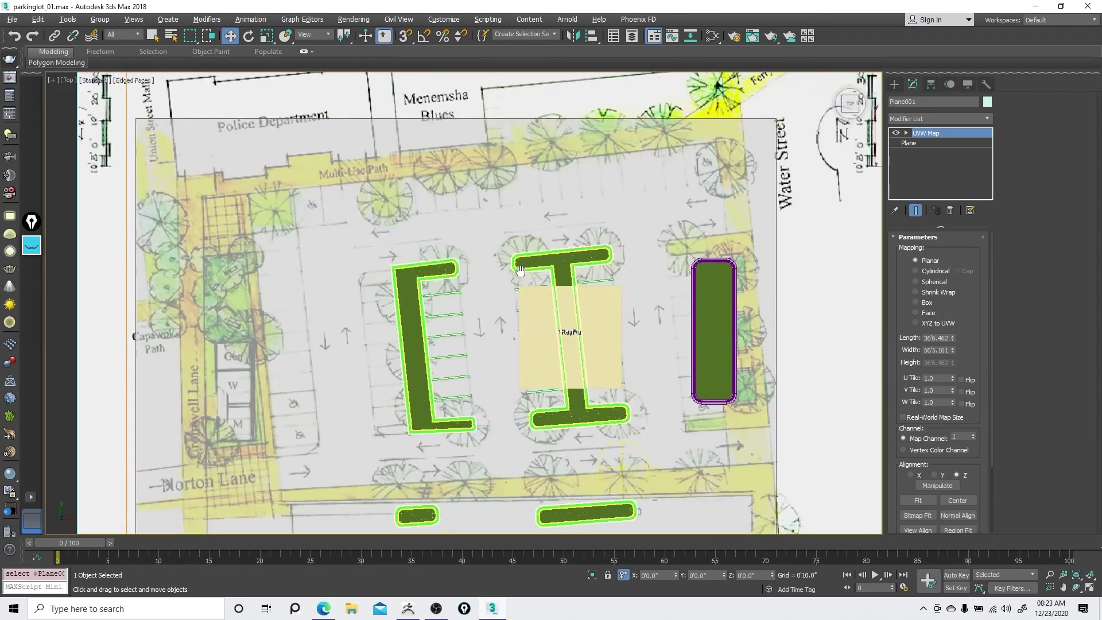
- Examine the island layout and the remaining planted areas of the site plan in the Top view
{"action": "scroll", "coordinate": [519, 270], "scroll_direction": "down", "scroll_amount": 2}
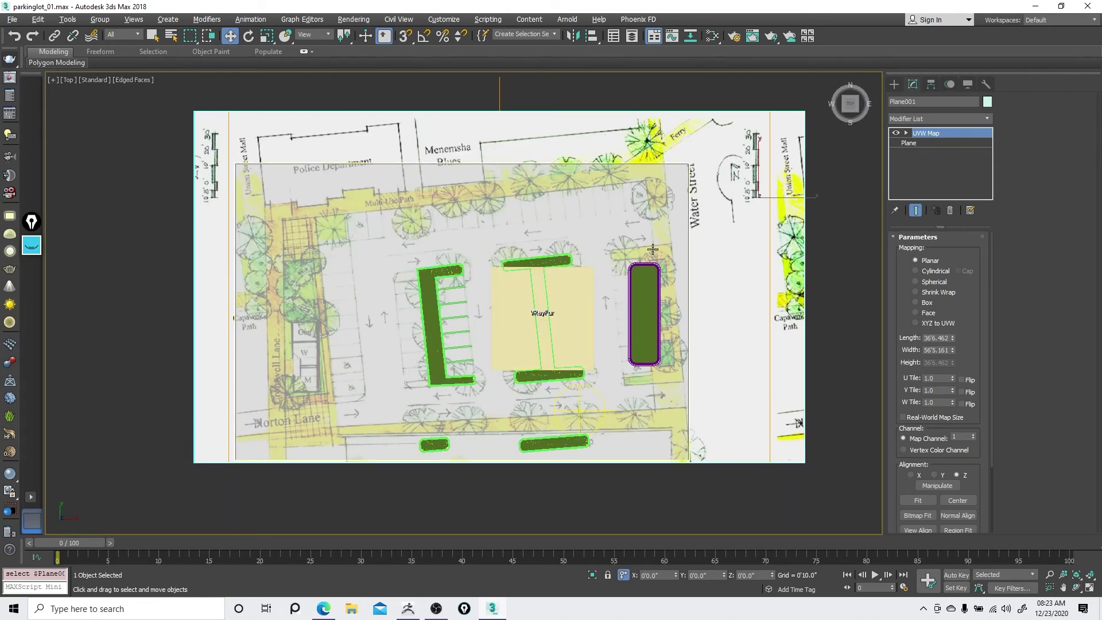
{"action": "scroll", "coordinate": [652, 248], "scroll_direction": "up", "scroll_amount": 5}
{"action": "scroll", "coordinate": [581, 248], "scroll_direction": "down", "scroll_amount": 2}
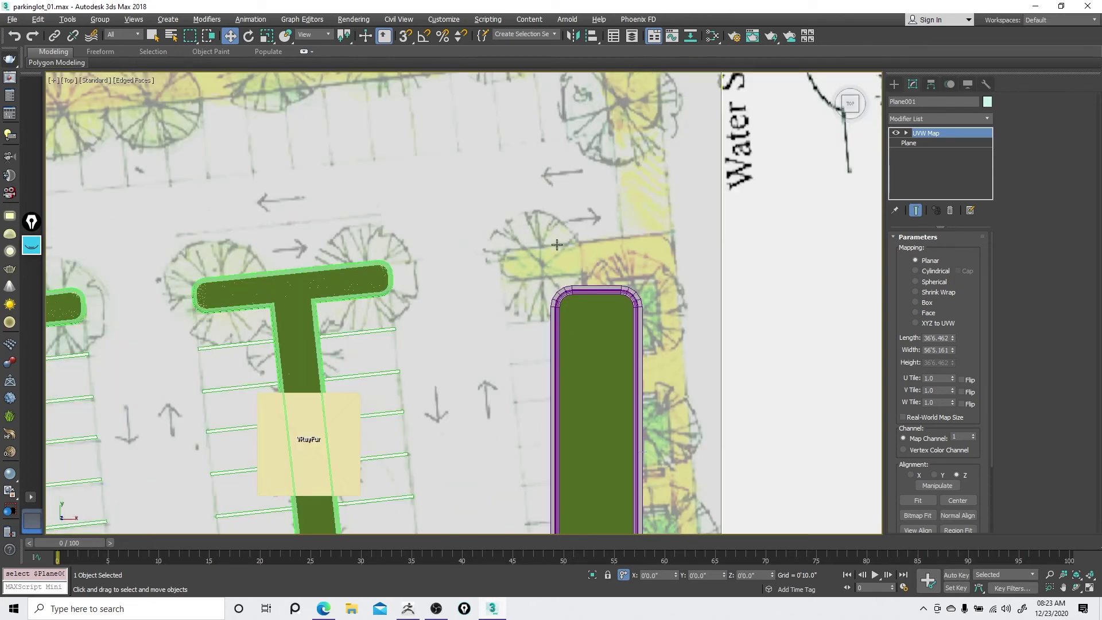
{"action": "scroll", "coordinate": [575, 240], "scroll_direction": "down", "scroll_amount": 2}
{"action": "middle_click_drag", "start_coordinate": [539, 217], "coordinate": [630, 234]}
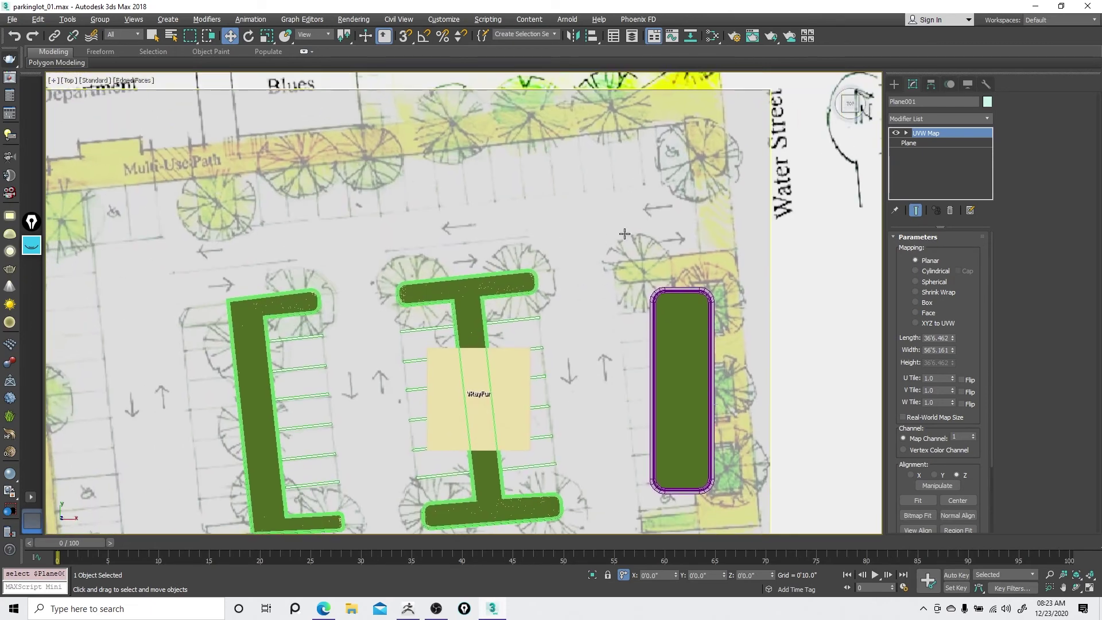
{"action": "scroll", "coordinate": [623, 232], "scroll_direction": "up", "scroll_amount": 2}
{"action": "scroll", "coordinate": [623, 230], "scroll_direction": "down", "scroll_amount": 2}
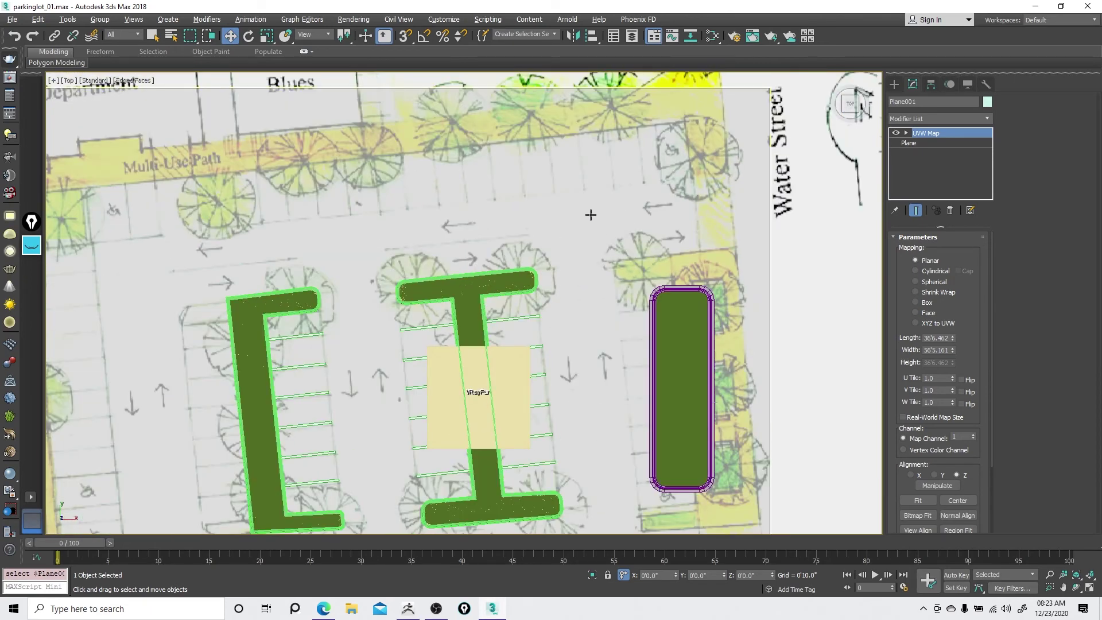
{"action": "middle_click_drag", "start_coordinate": [426, 251], "coordinate": [551, 237]}
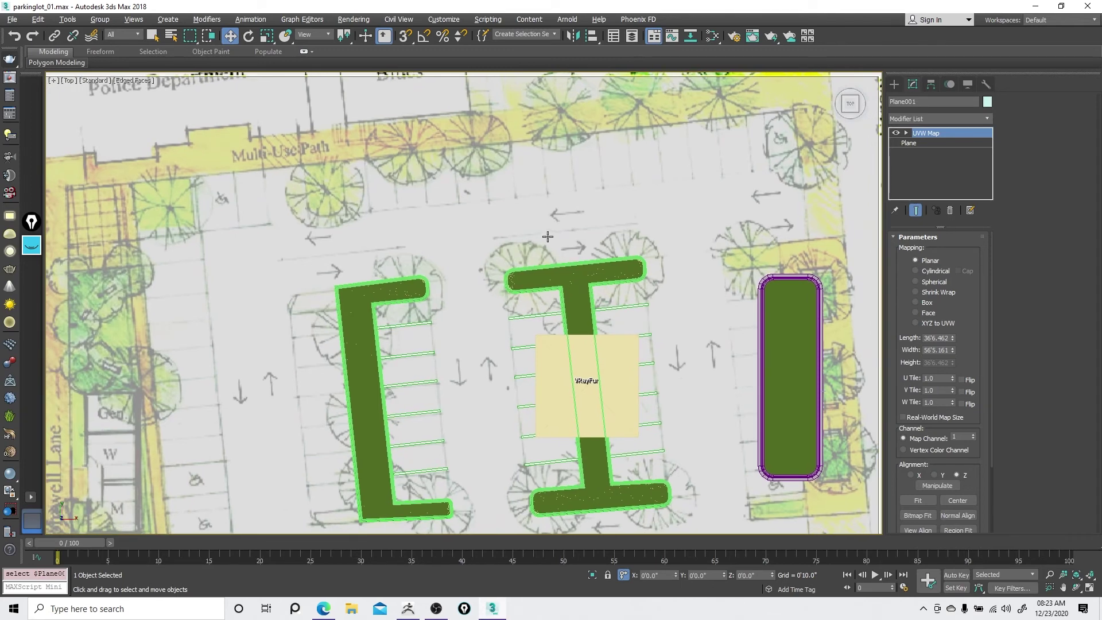
{"action": "scroll", "coordinate": [547, 236], "scroll_direction": "down", "scroll_amount": 2}
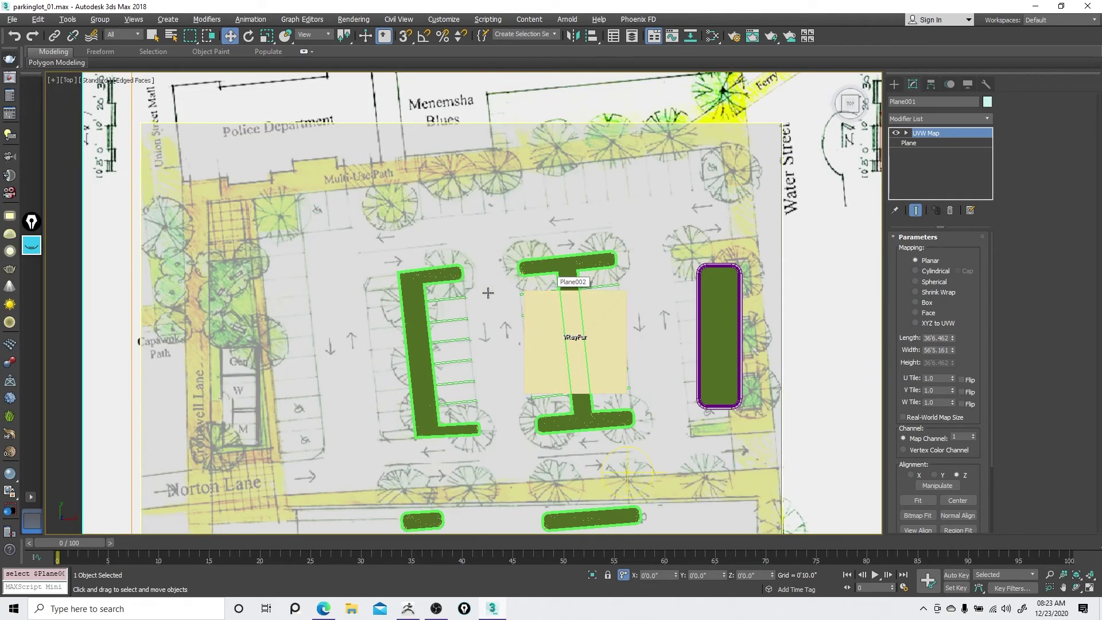
{"action": "middle_click_drag", "start_coordinate": [494, 362], "coordinate": [337, 319]}
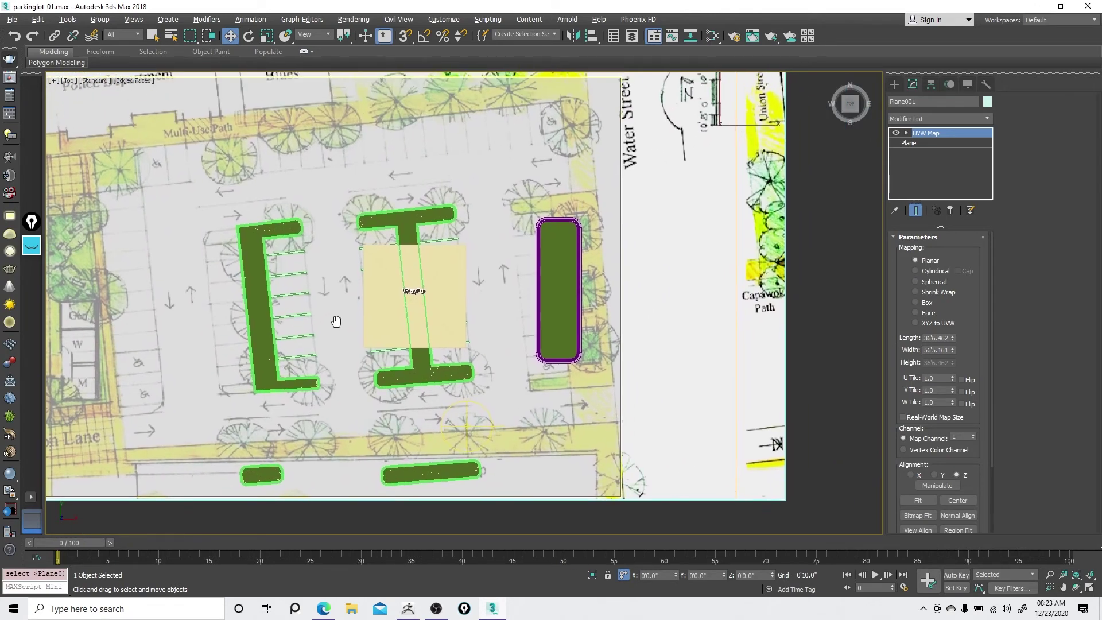
- Select the curb object and view the islands in Perspective with the reference splines beneath them
{"action": "right_click", "coordinate": [356, 242]}
{"action": "left_click", "coordinate": [363, 256]}
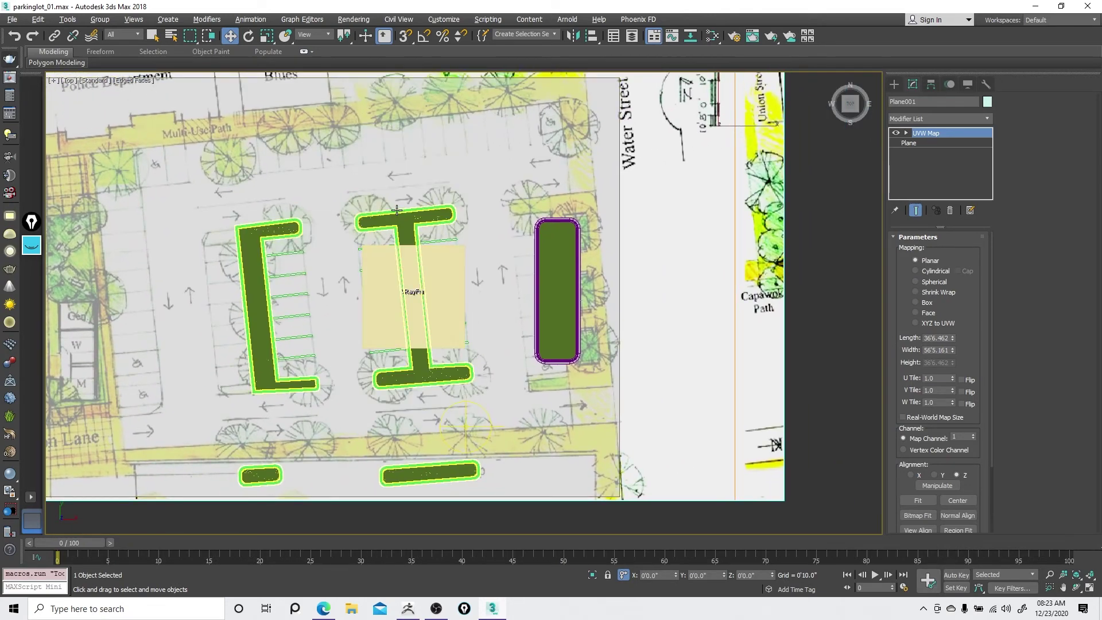
{"action": "left_click", "coordinate": [397, 210]}
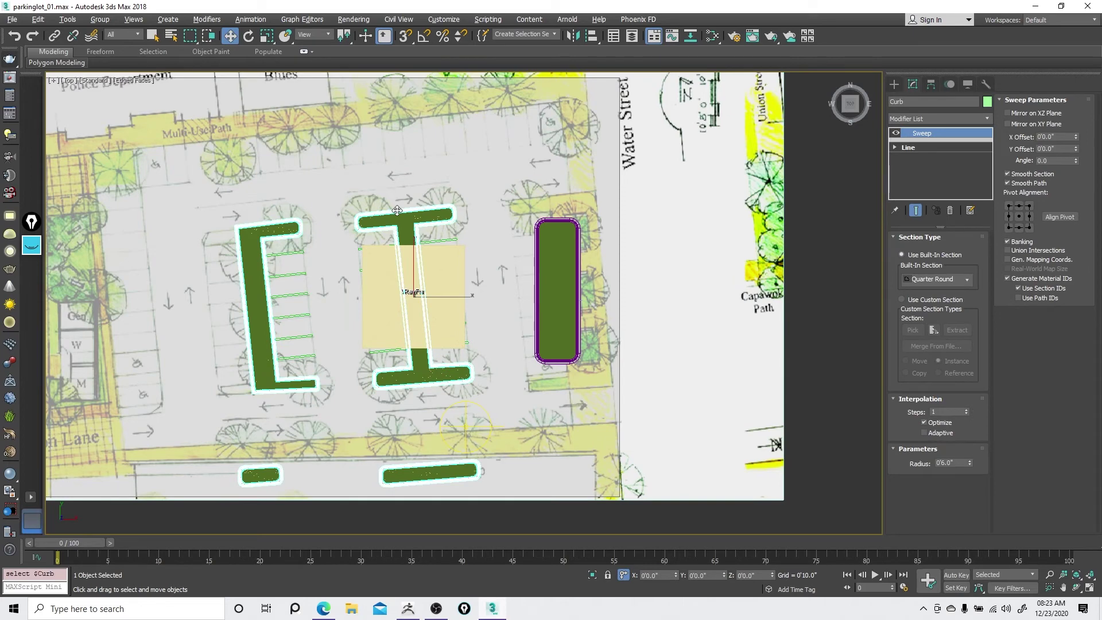
{"action": "key", "text": "F3"}
{"action": "middle_click_drag", "start_coordinate": [395, 193], "coordinate": [430, 259]}
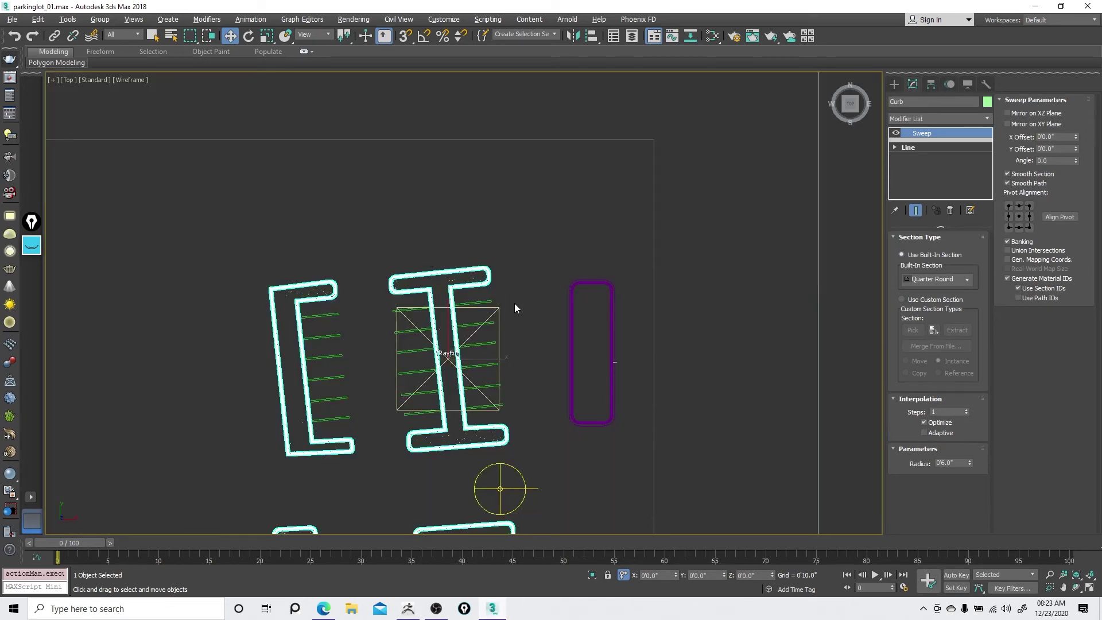
{"action": "right_click", "coordinate": [515, 304]}
{"action": "left_click", "coordinate": [529, 314]}
{"action": "key", "text": "p"}
{"action": "middle_click_drag", "start_coordinate": [499, 459], "coordinate": [546, 390], "text": "alt"}
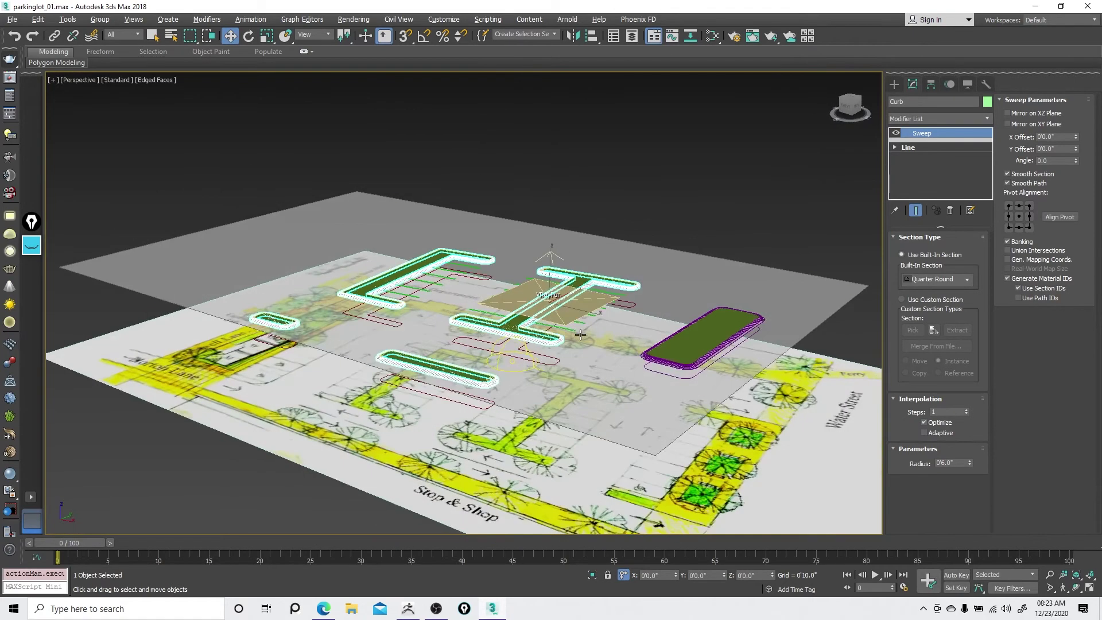
- Select the Main_Spline_REF spline beneath the curbs in wireframe and return to the Top view
{"action": "left_click", "coordinate": [557, 361]}
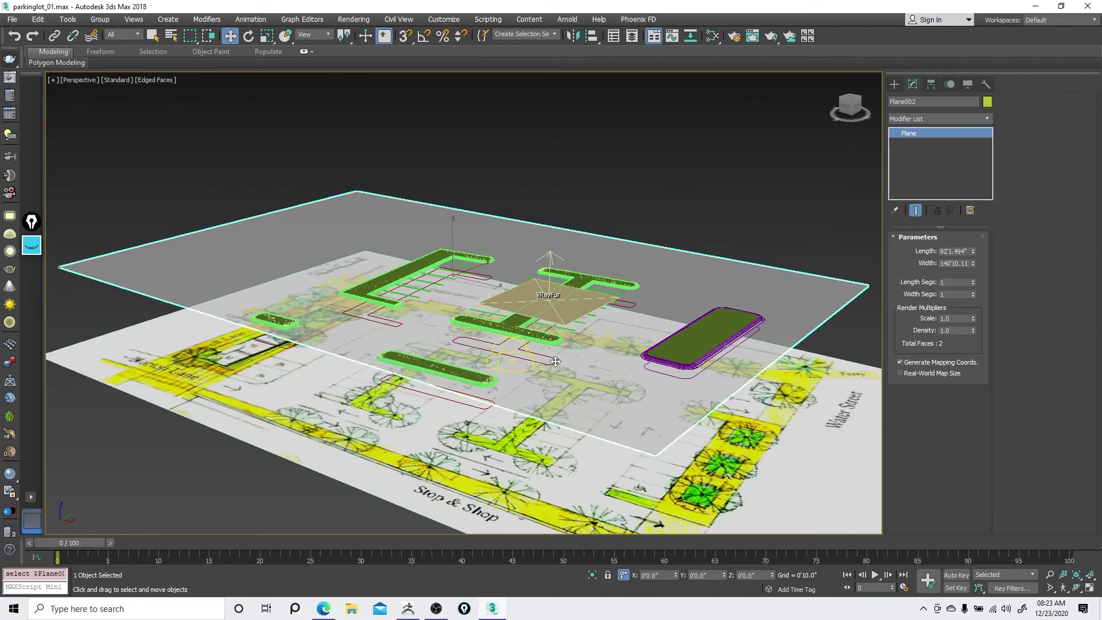
{"action": "key", "text": "F3"}
{"action": "left_click", "coordinate": [553, 360]}
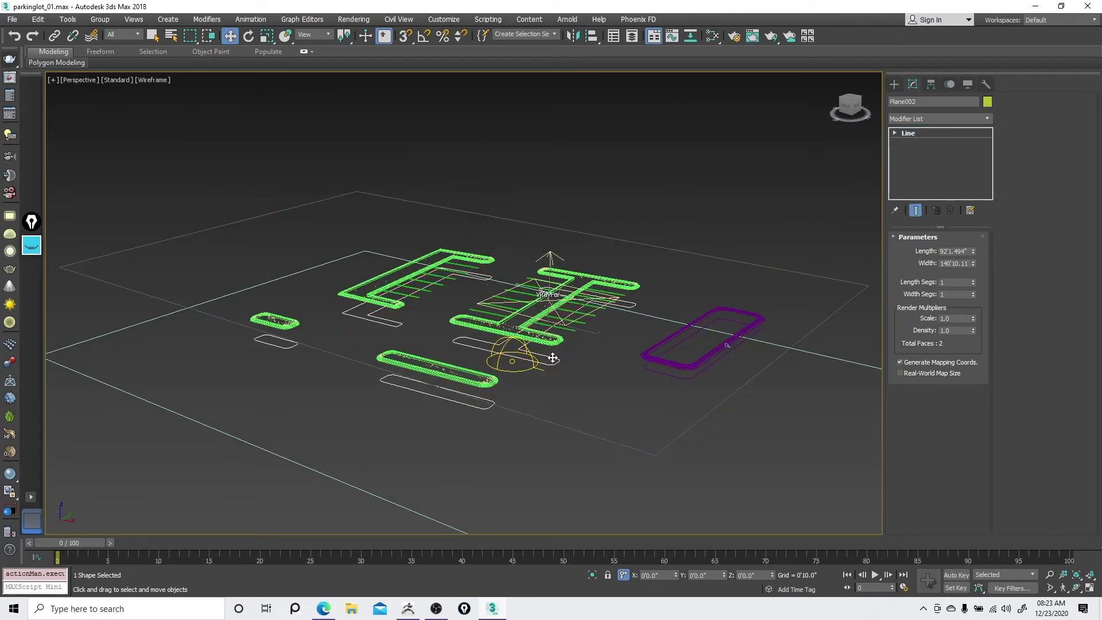
{"action": "right_click", "coordinate": [552, 358]}
{"action": "left_click", "coordinate": [571, 365]}
{"action": "key", "text": "t"}
{"action": "scroll", "coordinate": [559, 349], "scroll_direction": "down", "scroll_amount": 4}
- At spline level, copy the C-shaped and I-shaped island splines above the originals, and copy that pair again about 69' to the left
{"action": "right_click", "coordinate": [557, 344]}
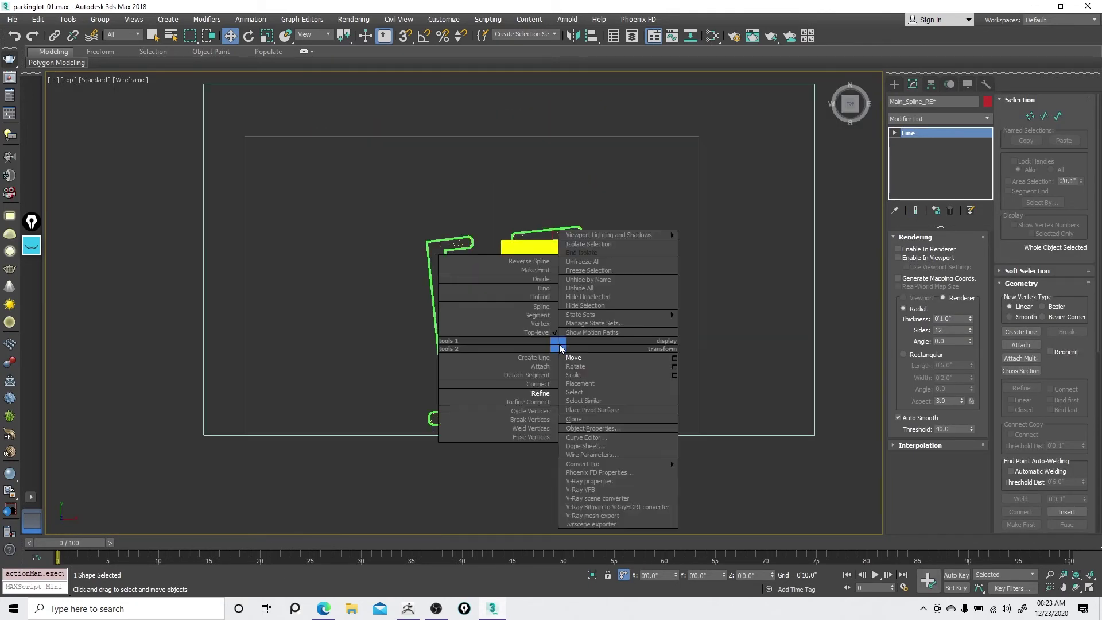
{"action": "left_click", "coordinate": [542, 308]}
{"action": "left_click_drag", "start_coordinate": [384, 378], "coordinate": [614, 193]}
{"action": "middle_click_drag", "start_coordinate": [559, 264], "coordinate": [537, 354]}
{"action": "mouse_move", "coordinate": [538, 436]}
{"action": "left_mouse_down", "text": "shift"}
{"action": "mouse_move", "coordinate": [534, 319]}
{"action": "mouse_move", "coordinate": [513, 251]}
{"action": "left_mouse_up", "text": "shift"}
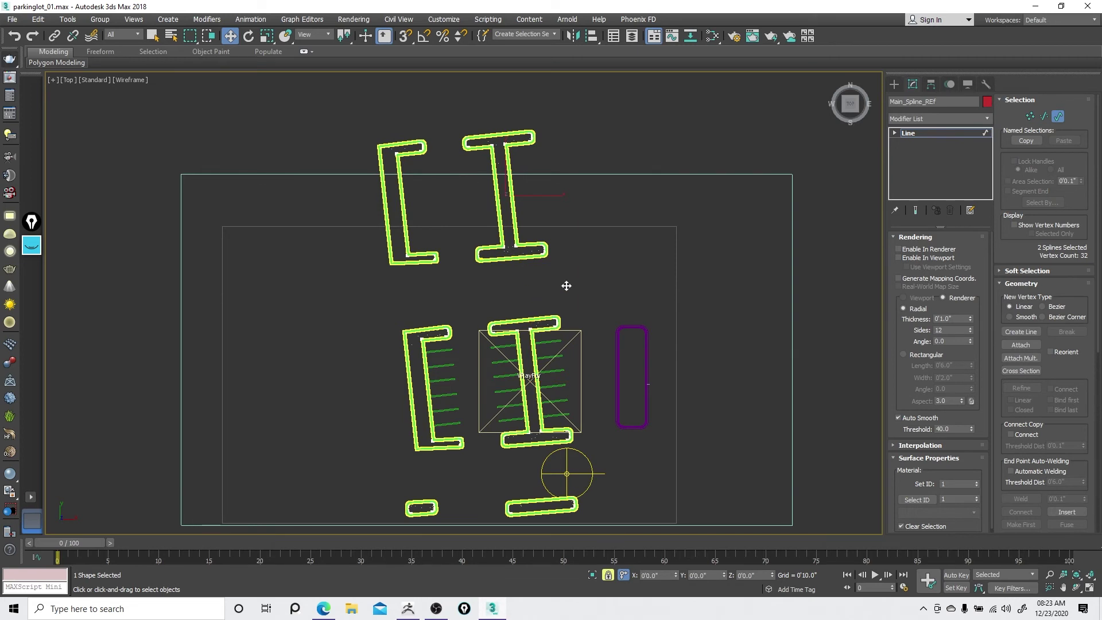
{"action": "middle_click_drag", "start_coordinate": [566, 286], "coordinate": [495, 298]}
{"action": "mouse_move", "coordinate": [432, 260]}
{"action": "left_mouse_down", "text": "shift"}
{"action": "mouse_move", "coordinate": [628, 259]}
{"action": "mouse_move", "coordinate": [425, 123]}
{"action": "mouse_move", "coordinate": [223, 188]}
{"action": "mouse_move", "coordinate": [208, 285]}
{"action": "left_mouse_up", "text": "shift"}
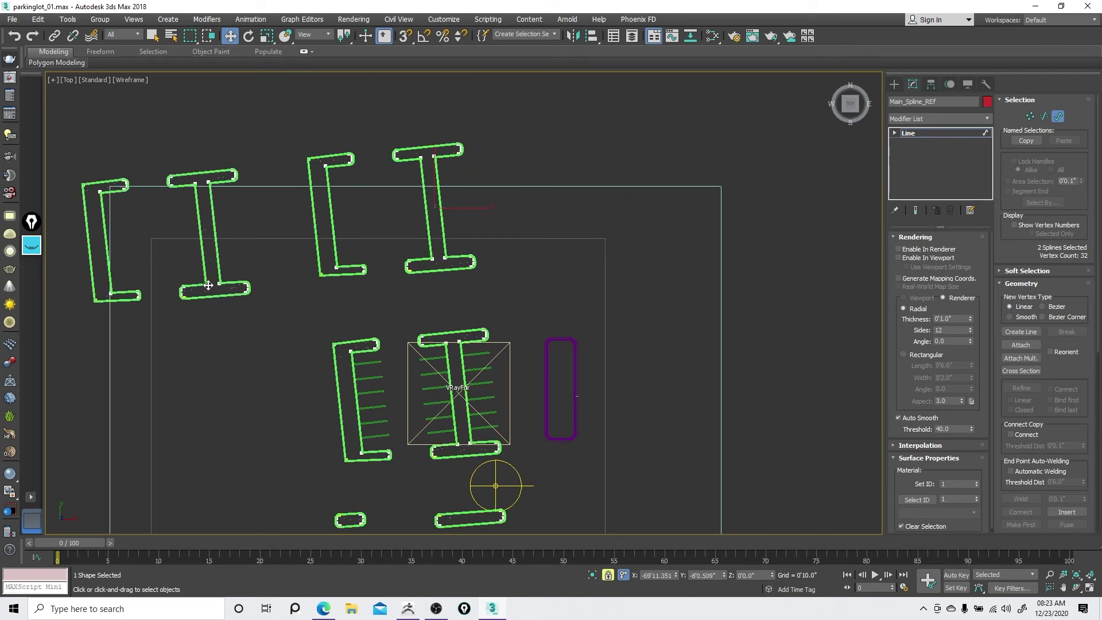
{"action": "middle_click_drag", "start_coordinate": [237, 290], "coordinate": [287, 281]}
{"action": "scroll", "coordinate": [286, 279], "scroll_direction": "down", "scroll_amount": 2}
{"action": "right_click", "coordinate": [421, 284]}
{"action": "left_click", "coordinate": [403, 268]}
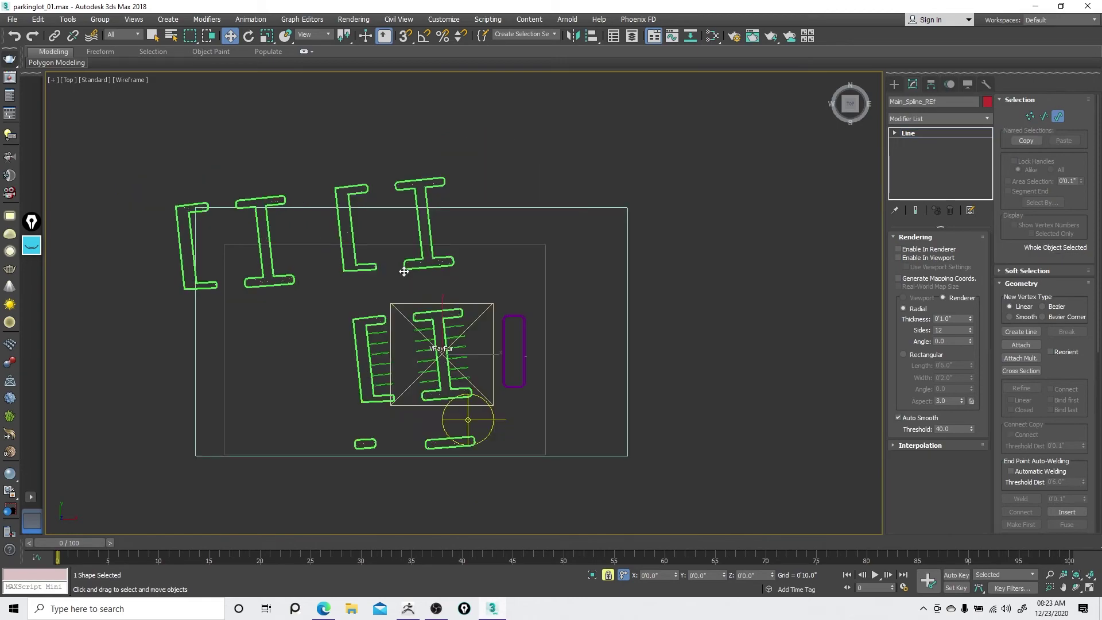
- Examine the curbs and grass of the copied islands in the shaded Perspective view
{"action": "key", "text": "p"}
{"action": "scroll", "coordinate": [405, 276], "scroll_direction": "down", "scroll_amount": 3}
{"action": "key", "text": "F3"}
{"action": "scroll", "coordinate": [441, 349], "scroll_direction": "up", "scroll_amount": 6}
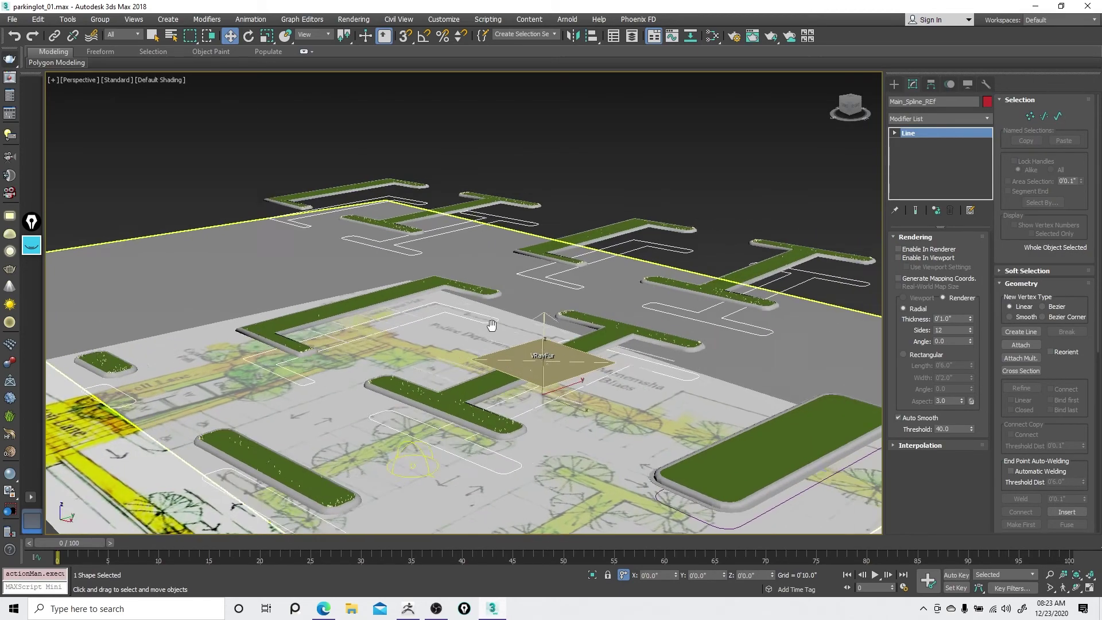
{"action": "mouse_move", "coordinate": [467, 340]}
{"action": "middle_mouse_down", "text": "alt"}
{"action": "mouse_move", "coordinate": [536, 338]}
{"action": "mouse_move", "coordinate": [482, 342]}
{"action": "middle_mouse_up", "text": "alt"}
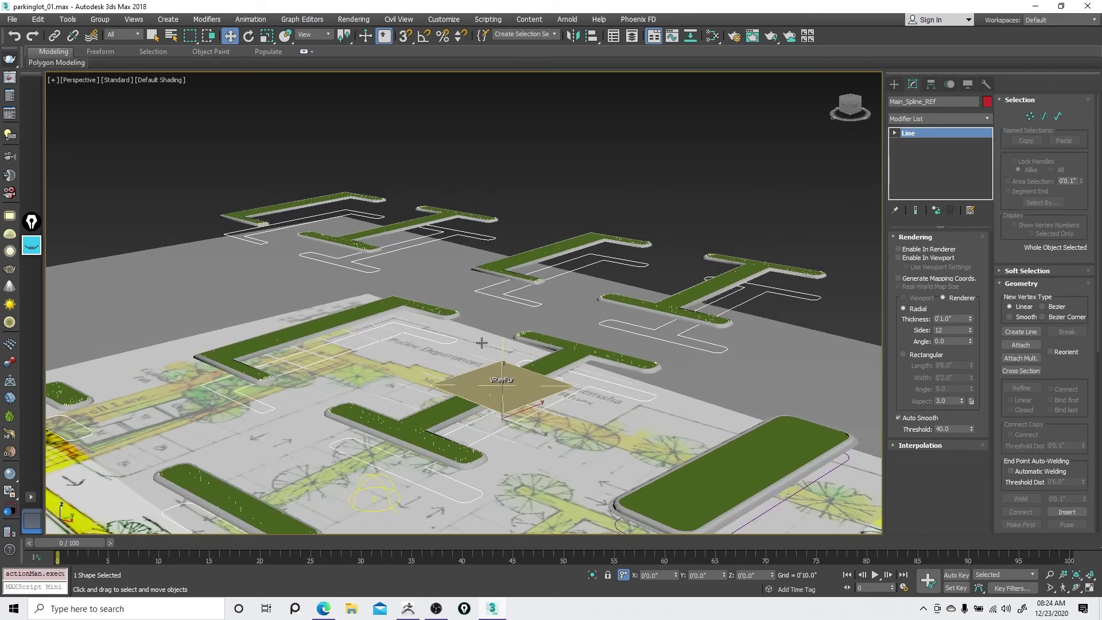
- Make the ground plane opaque and enlarge it under all the islands to about 202'8" long and 308'5" wide
{"action": "left_click", "coordinate": [789, 365]}
{"action": "key", "text": "alt+x"}
{"action": "right_click", "coordinate": [725, 373]}
{"action": "left_click", "coordinate": [790, 368]}
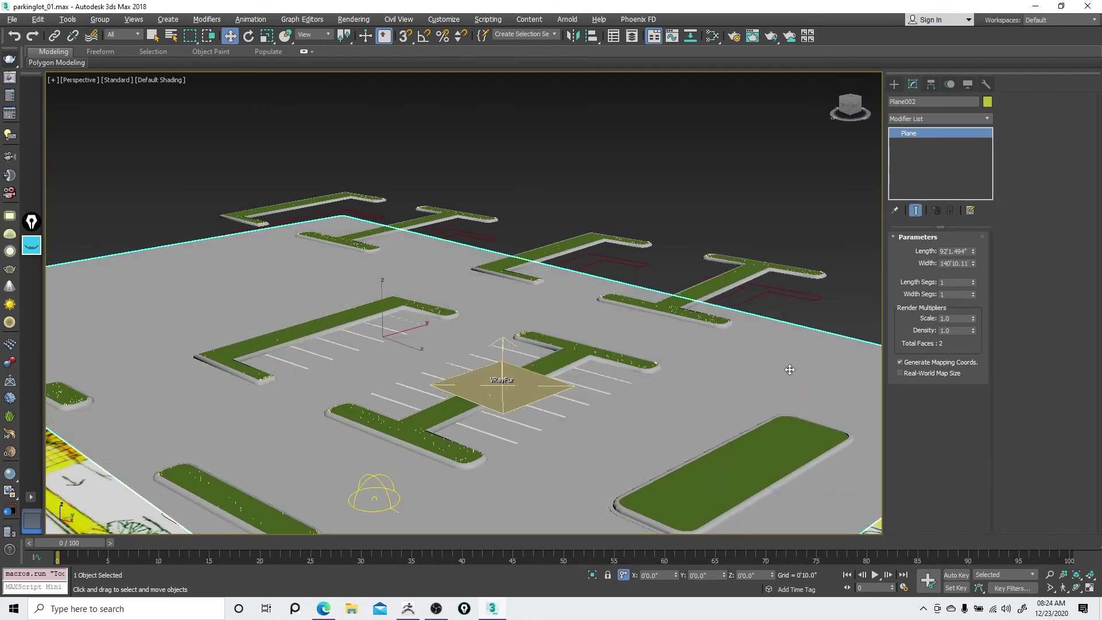
{"action": "left_click_drag", "start_coordinate": [973, 250], "coordinate": [978, 192]}
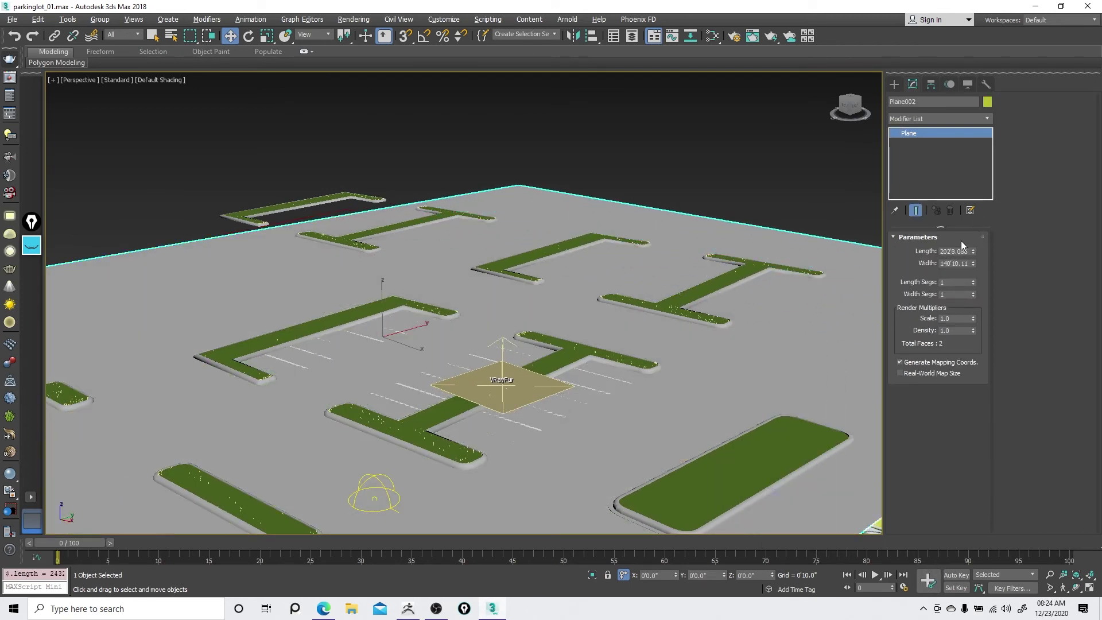
{"action": "left_click_drag", "start_coordinate": [974, 263], "coordinate": [975, 232]}
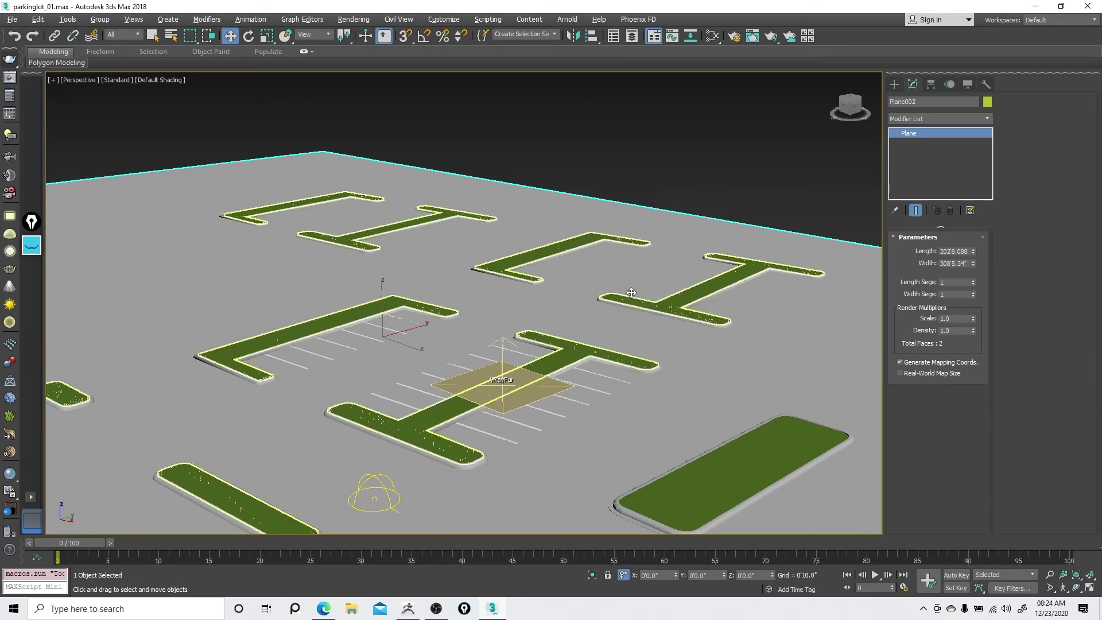
- Show edged faces, select a parking stripe beside the original I-shaped island, and frame that island in the Top wireframe view
{"action": "left_click", "coordinate": [663, 170]}
{"action": "key", "text": "F4"}
{"action": "left_click", "coordinate": [615, 379]}
{"action": "key", "text": "t"}
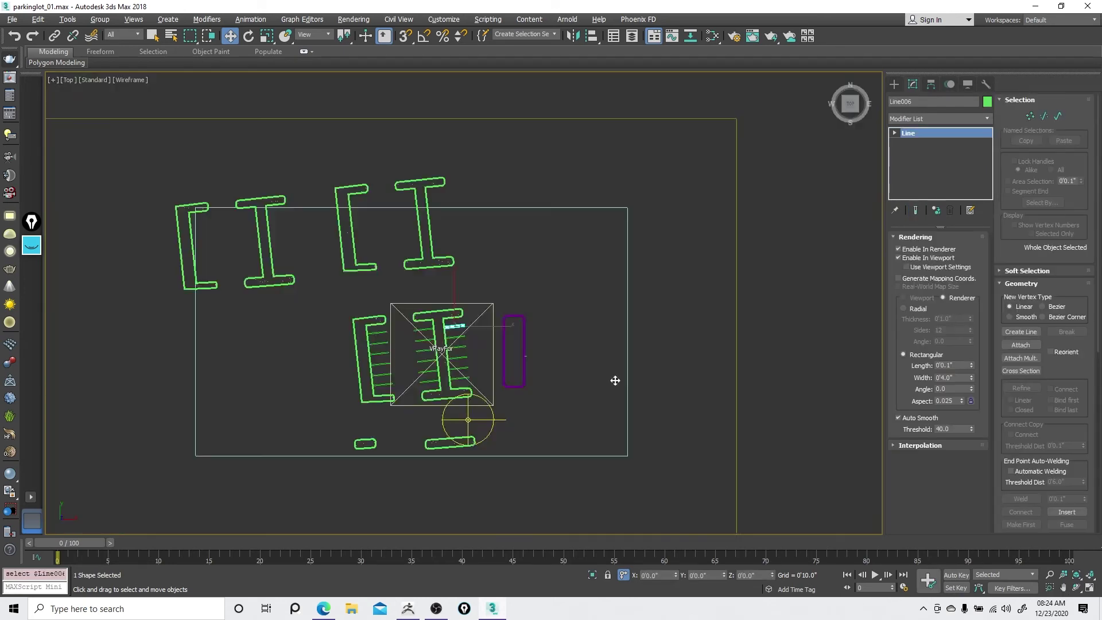
{"action": "key", "text": "F3"}
{"action": "key", "text": "z"}
{"action": "middle_click_drag", "start_coordinate": [583, 330], "coordinate": [559, 338]}
{"action": "key", "text": "F3"}
{"action": "scroll", "coordinate": [504, 319], "scroll_direction": "down", "scroll_amount": 10}
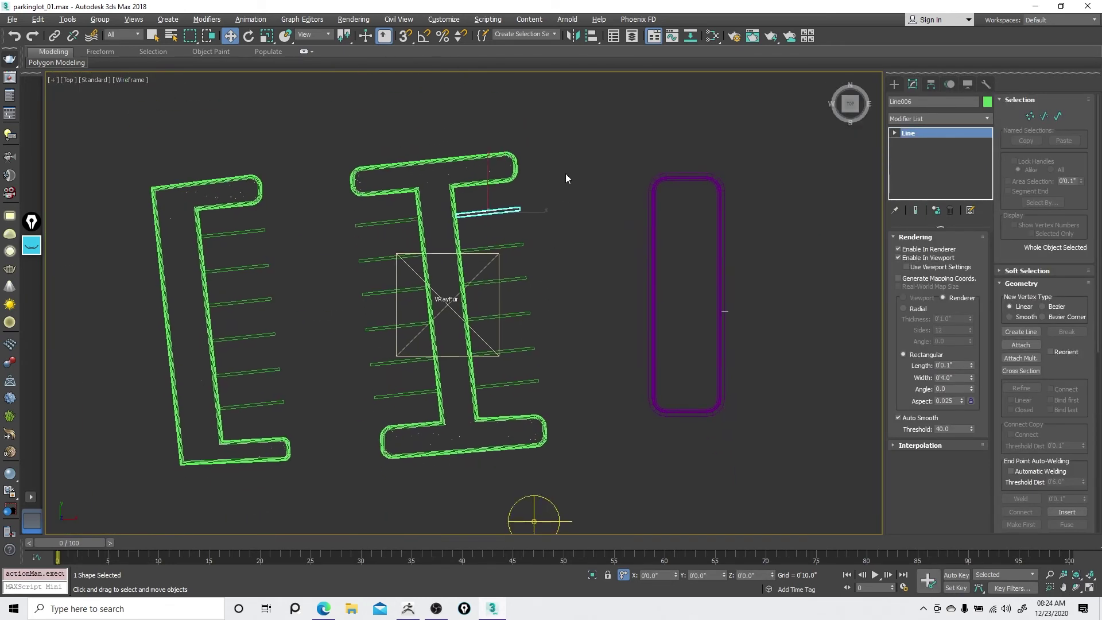
- Select the six parking stripes along the right side of the original I-shaped island and clone them as instances beside its nearest copy
{"action": "left_click_drag", "start_coordinate": [514, 382], "coordinate": [520, 399]}
{"action": "middle_click_drag", "start_coordinate": [527, 261], "coordinate": [543, 355]}
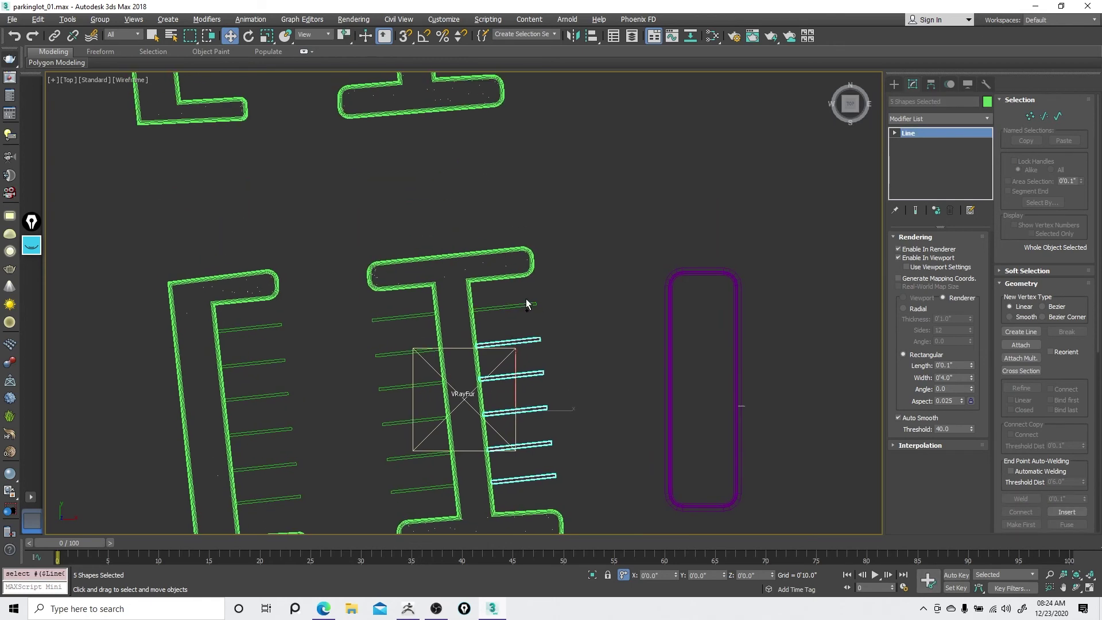
{"action": "left_click", "coordinate": [531, 304], "text": "ctrl"}
{"action": "scroll", "coordinate": [531, 386], "scroll_direction": "down", "scroll_amount": 4}
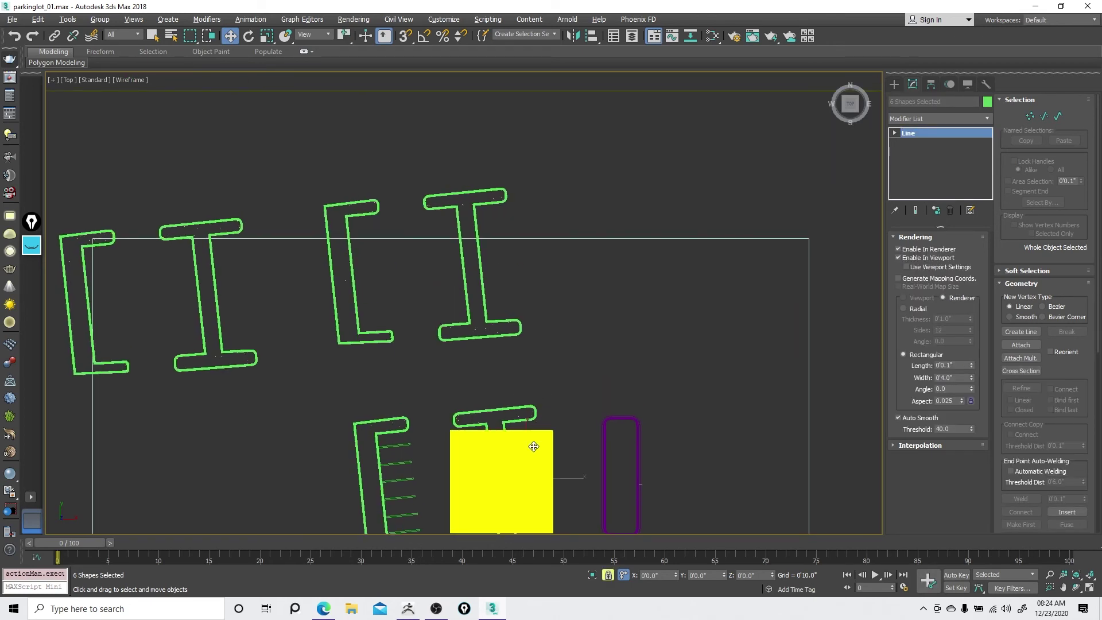
{"action": "key", "text": "space"}
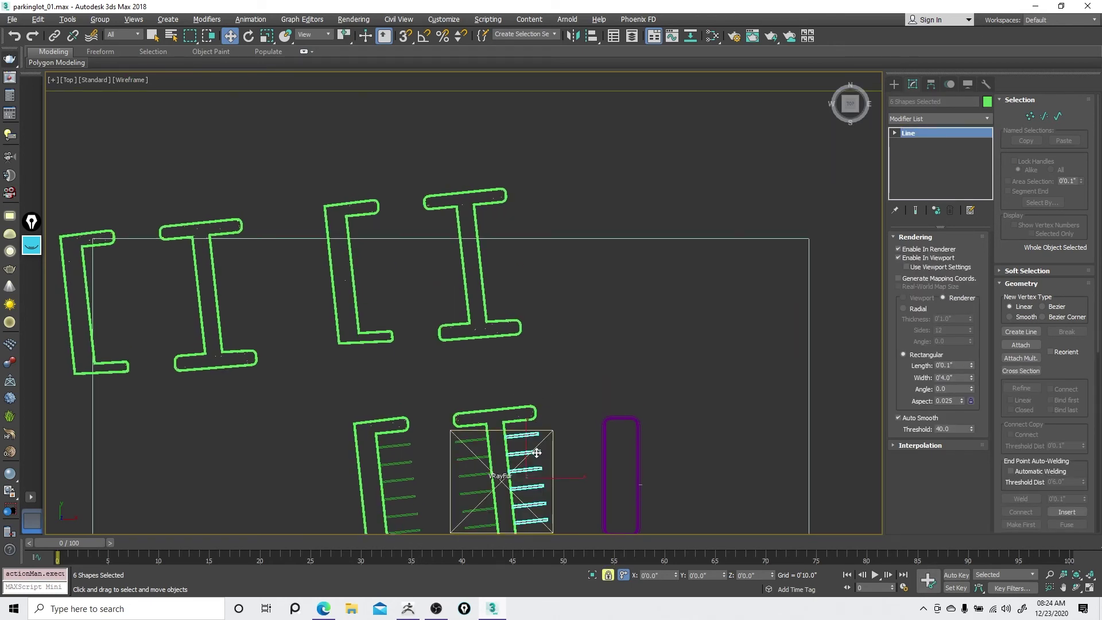
{"action": "mouse_move", "coordinate": [537, 453]}
{"action": "left_mouse_down"}
{"action": "mouse_move", "coordinate": [550, 398]}
{"action": "mouse_move", "coordinate": [505, 271]}
{"action": "mouse_move", "coordinate": [510, 284]}
{"action": "left_mouse_up"}
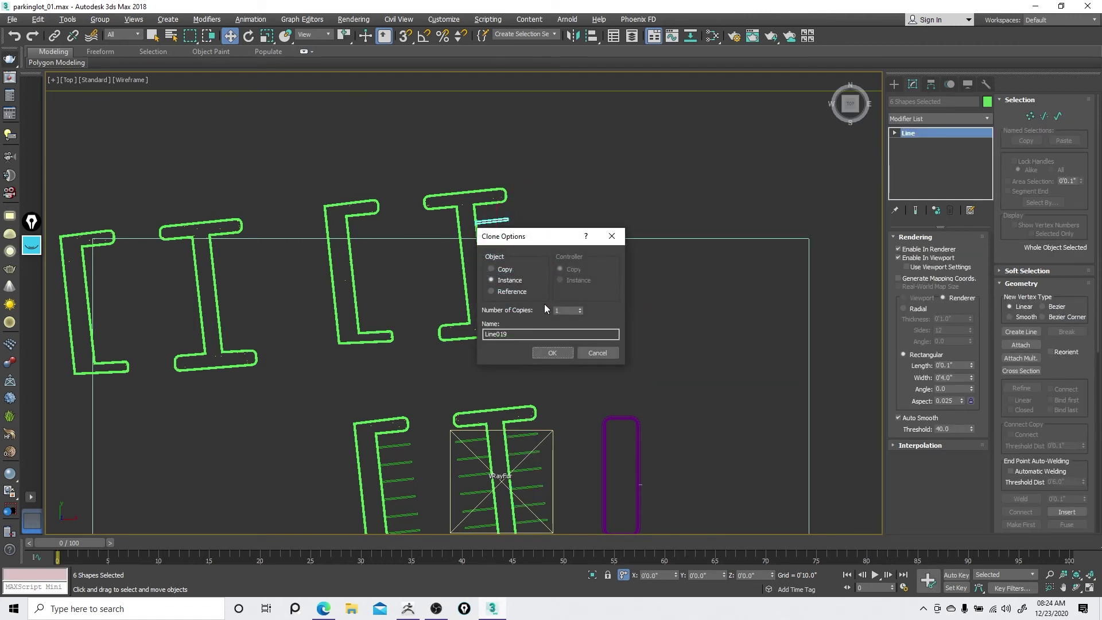
{"action": "left_click", "coordinate": [550, 351]}
- Examine the cloned parking stripes and the surrounding islands in the Perspective view
{"action": "key", "text": "p"}
{"action": "middle_click_drag", "start_coordinate": [593, 364], "coordinate": [569, 368], "text": "alt"}
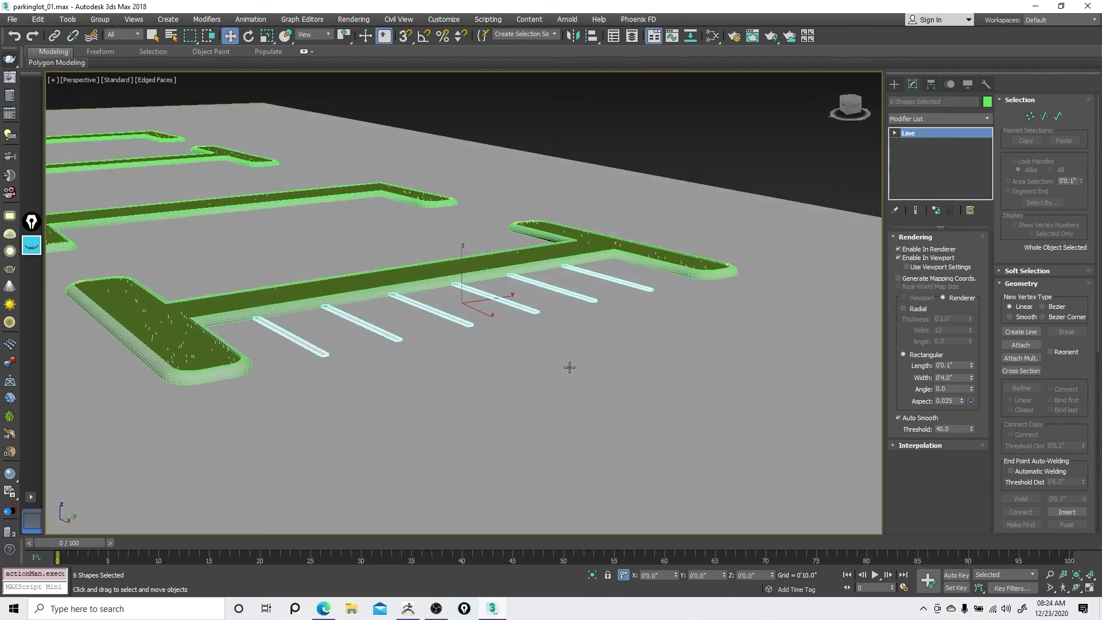
{"action": "scroll", "coordinate": [570, 368], "scroll_direction": "down", "scroll_amount": 5}
{"action": "middle_click_drag", "start_coordinate": [490, 386], "coordinate": [551, 393], "text": "alt"}
{"action": "middle_click_drag", "start_coordinate": [477, 388], "coordinate": [597, 323]}
{"action": "scroll", "coordinate": [600, 322], "scroll_direction": "up", "scroll_amount": 3}
{"action": "key", "text": "F3"}
{"action": "key", "text": "F3"}
{"action": "middle_click_drag", "start_coordinate": [456, 327], "coordinate": [494, 315]}
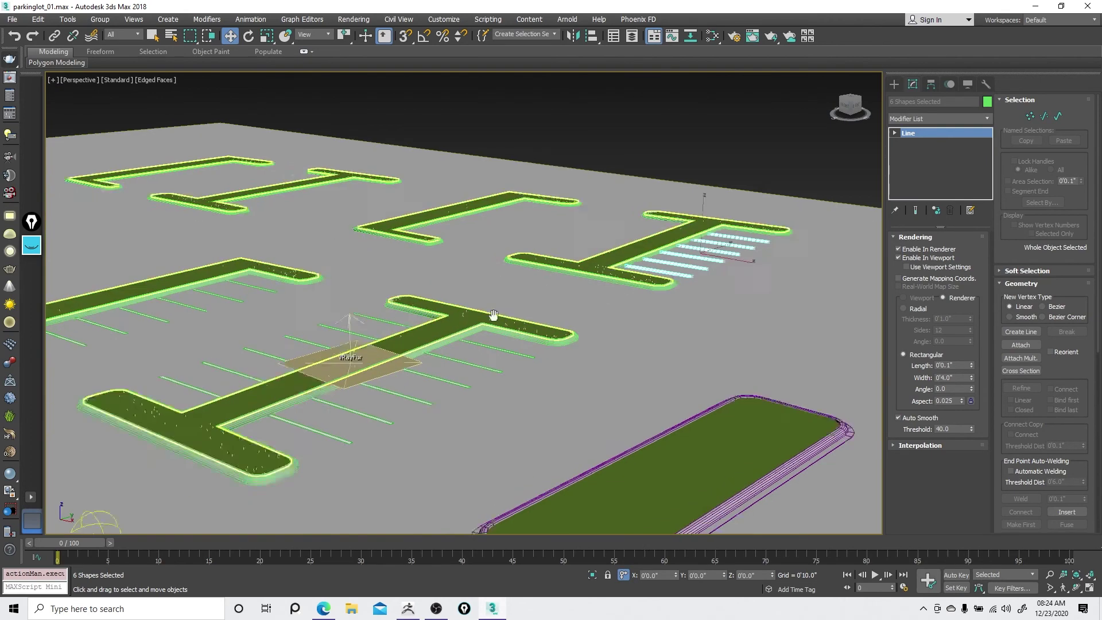
- Select the Grass object in a close Perspective view of the original I-shaped island
{"action": "scroll", "coordinate": [431, 364], "scroll_direction": "up", "scroll_amount": 6}
{"action": "right_click", "coordinate": [620, 256]}
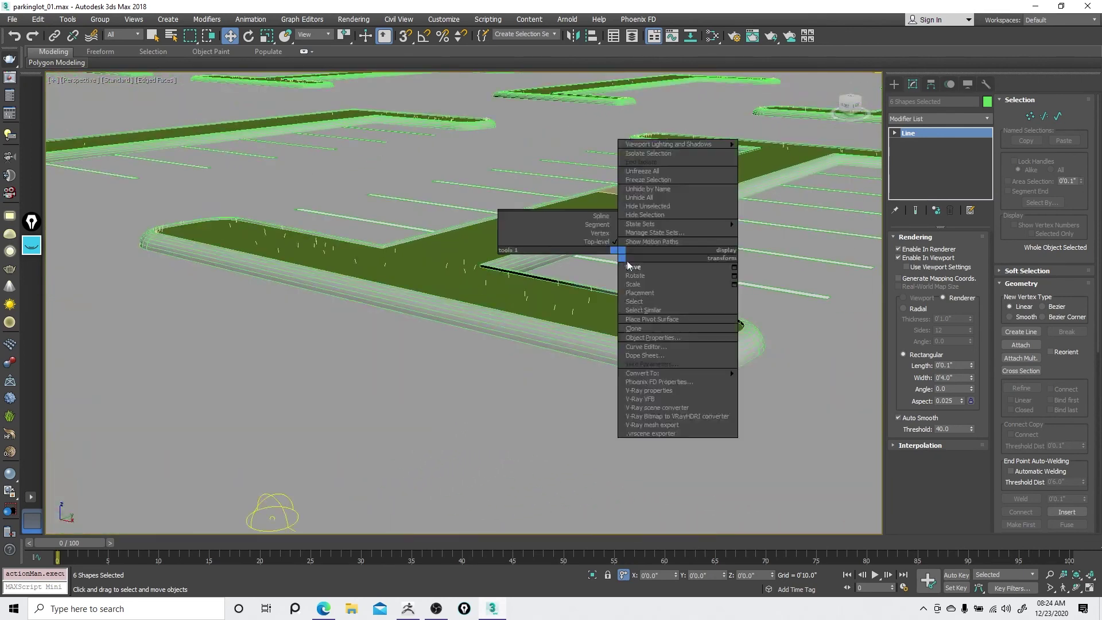
{"action": "left_click", "coordinate": [629, 266]}
{"action": "left_click", "coordinate": [571, 293]}
{"action": "middle_click_drag", "start_coordinate": [622, 247], "coordinate": [580, 279]}
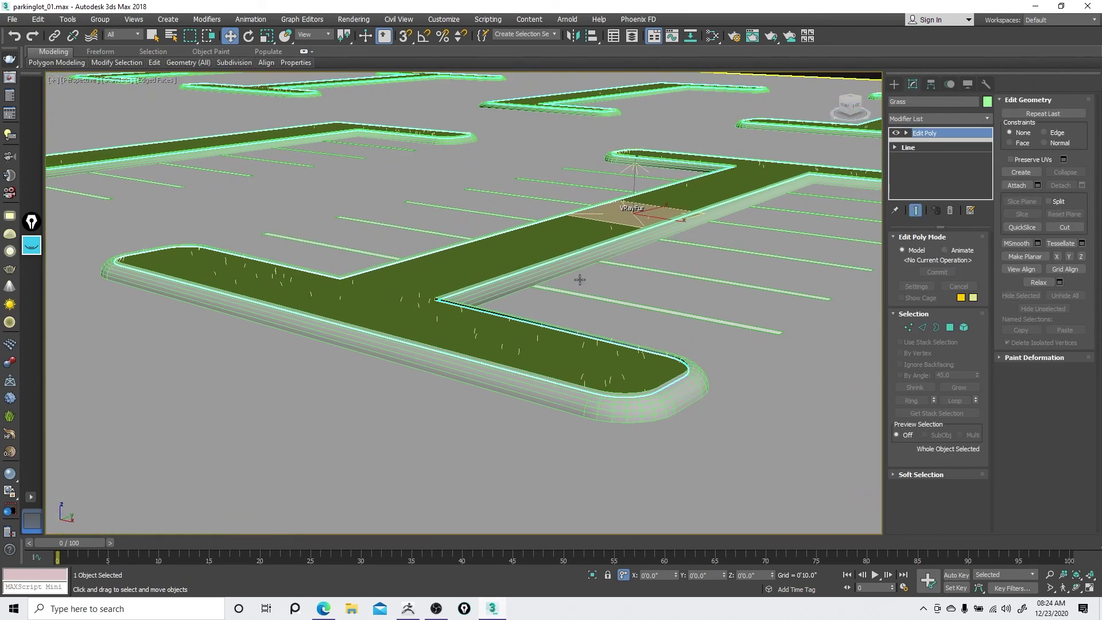
- Render the parking lot in the V-Ray frame buffer, then close the frame buffer and return to the viewport
{"action": "left_click", "coordinate": [12, 82]}
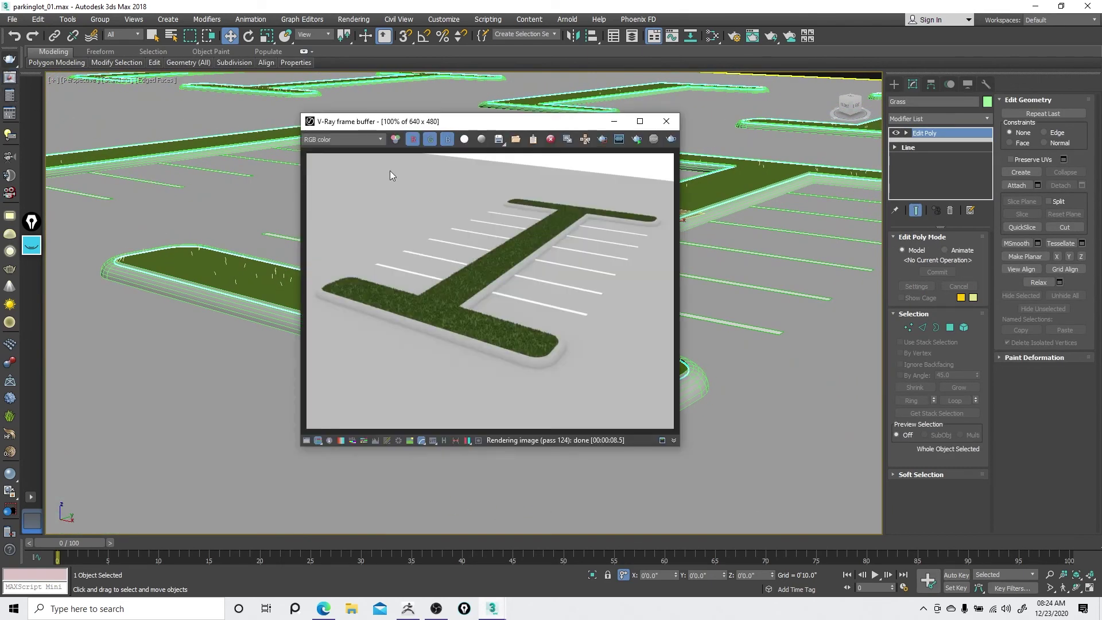
{"action": "left_click", "coordinate": [669, 139]}
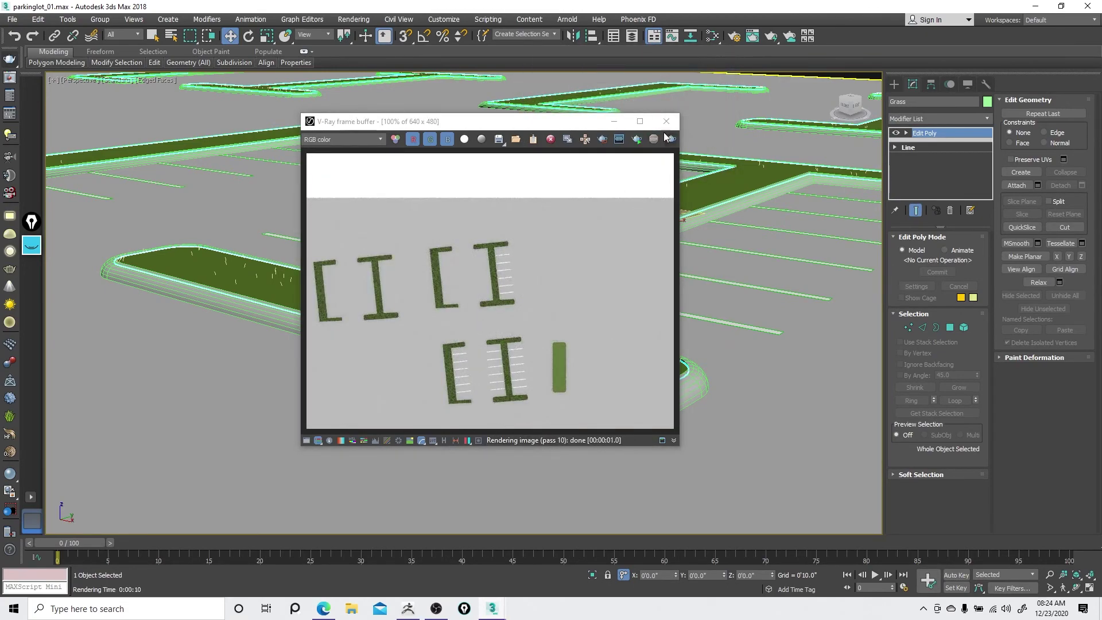
{"action": "left_click", "coordinate": [665, 121]}
{"action": "right_click", "coordinate": [388, 243]}
{"action": "left_click", "coordinate": [405, 257]}
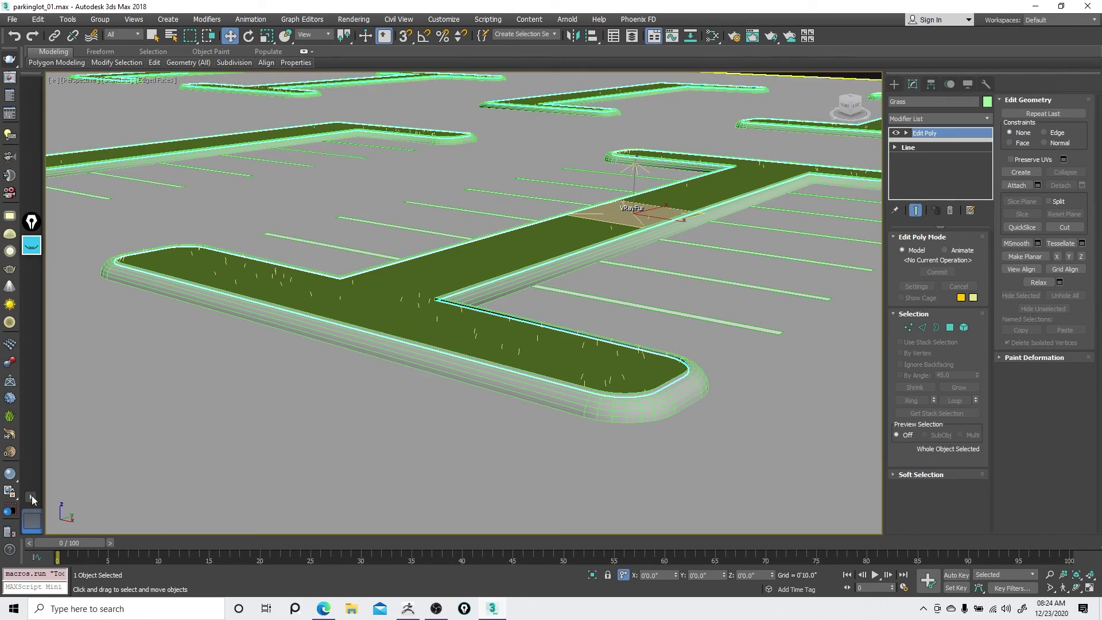
- Add a single-viewport layout tab and frame the islands in its Top view with the Move tool active
{"action": "left_click", "coordinate": [31, 498]}
{"action": "left_click", "coordinate": [49, 500]}
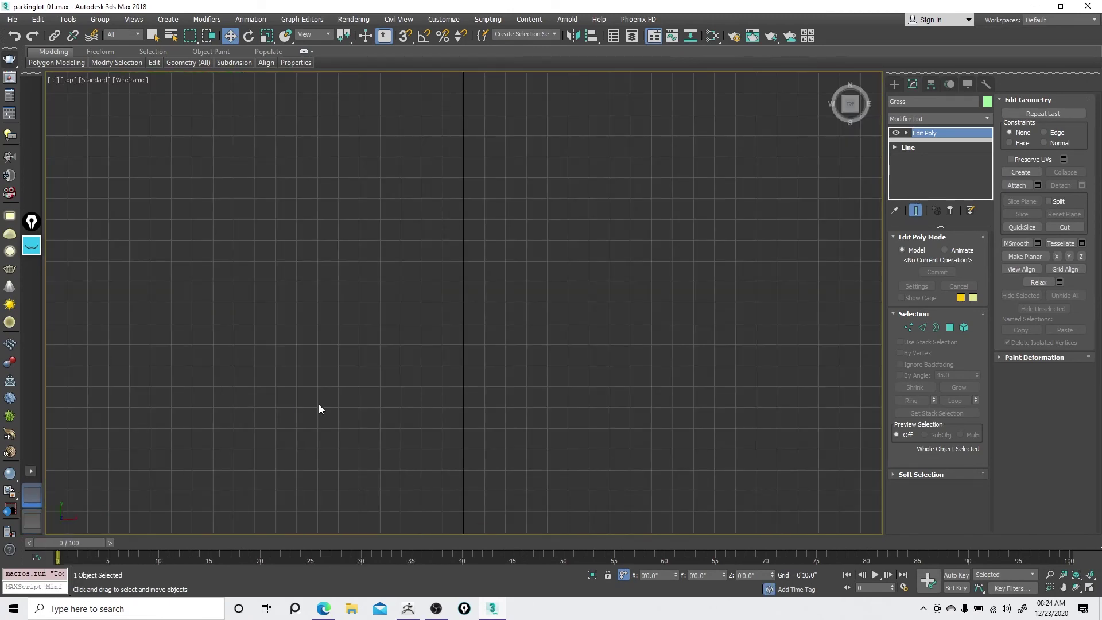
{"action": "key", "text": "e"}
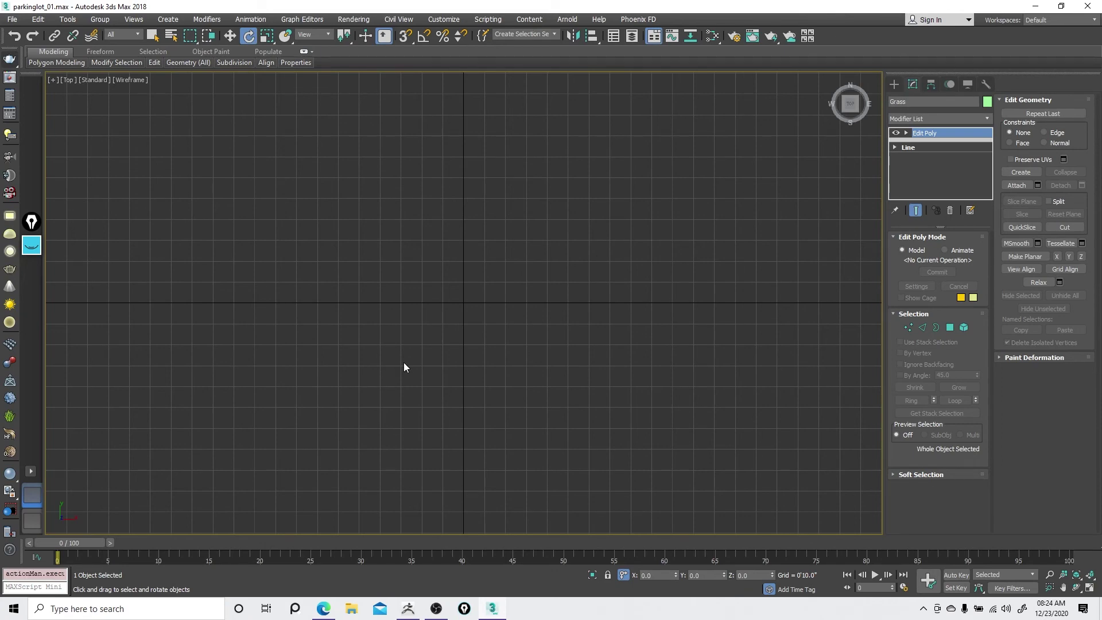
{"action": "key", "text": "z"}
{"action": "middle_click_drag", "start_coordinate": [348, 381], "coordinate": [449, 335]}
{"action": "right_click", "coordinate": [426, 307]}
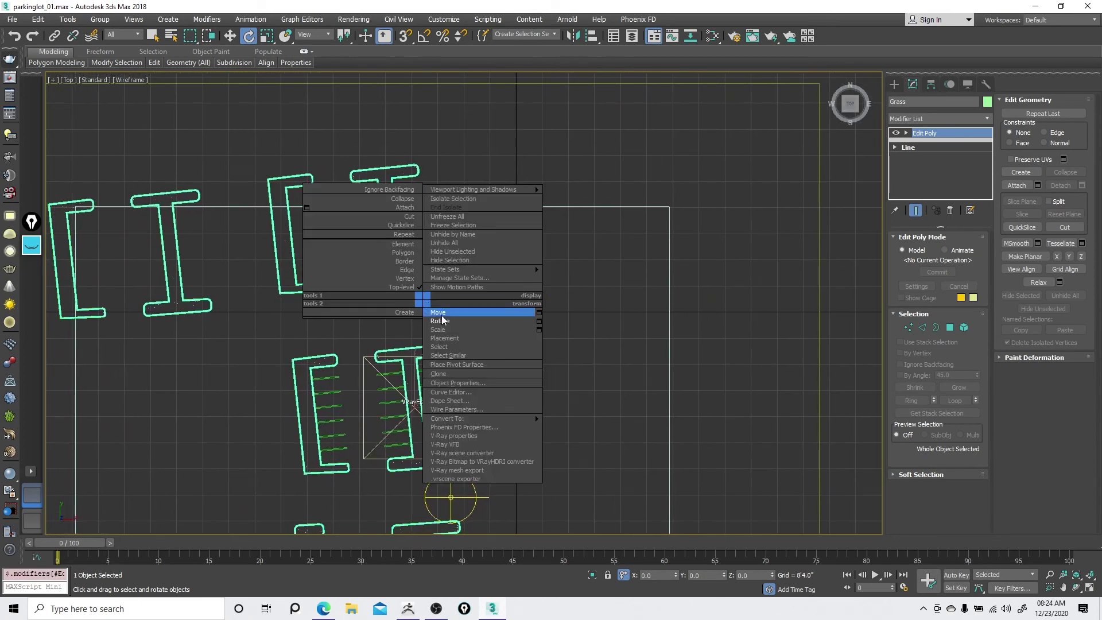
{"action": "left_click", "coordinate": [439, 317]}
{"action": "right_click", "coordinate": [124, 122]}
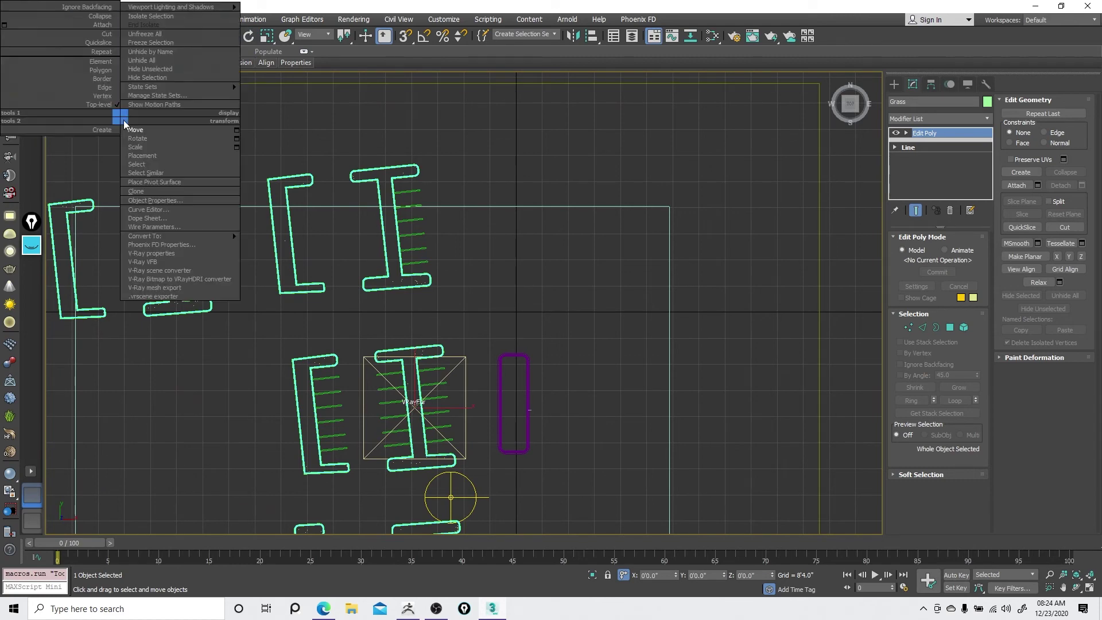
{"action": "left_click", "coordinate": [171, 132]}
- Switch the new viewport to Perspective, angle it over the whole parking lot and render it with V-Ray
{"action": "left_click", "coordinate": [66, 82]}
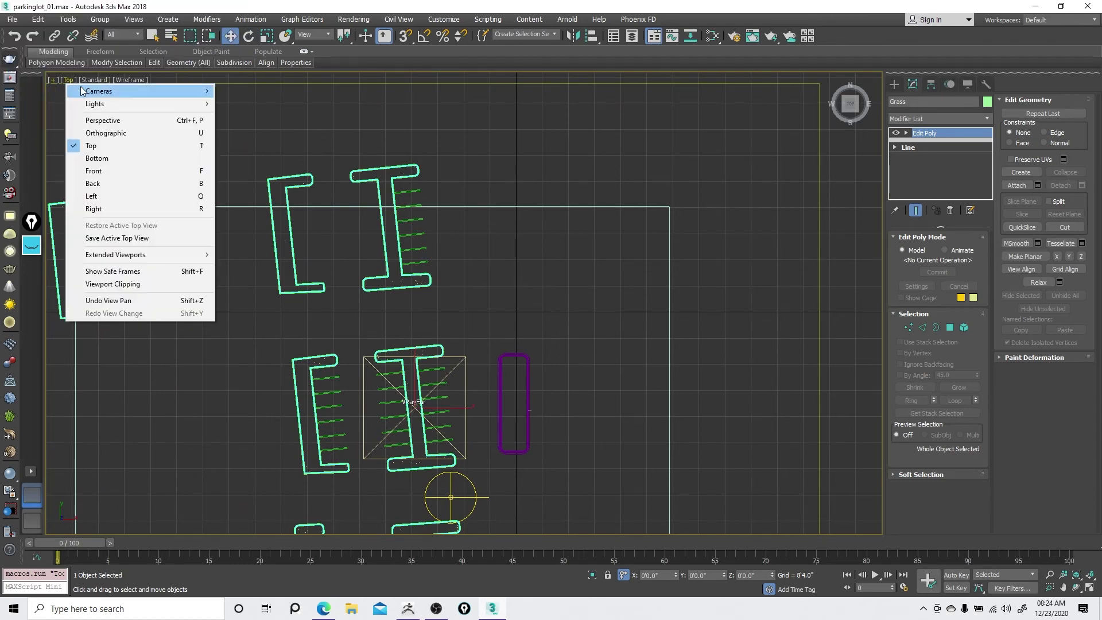
{"action": "left_click", "coordinate": [109, 120]}
{"action": "middle_click_drag", "start_coordinate": [414, 471], "coordinate": [331, 361], "text": "alt"}
{"action": "middle_click_drag", "start_coordinate": [381, 333], "coordinate": [610, 265]}
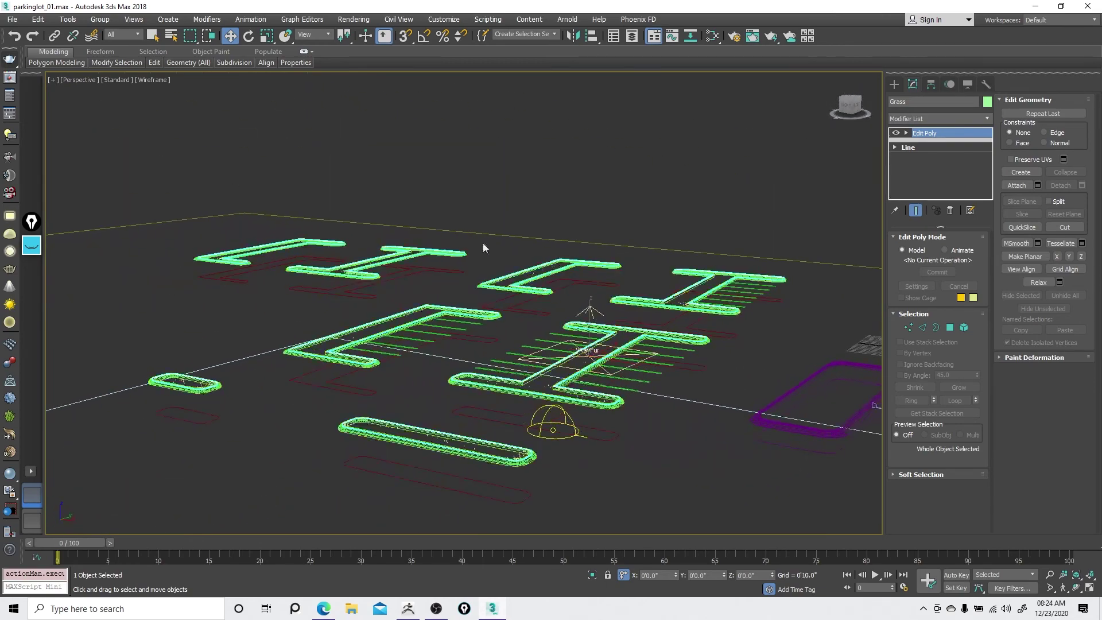
{"action": "left_click", "coordinate": [10, 60]}
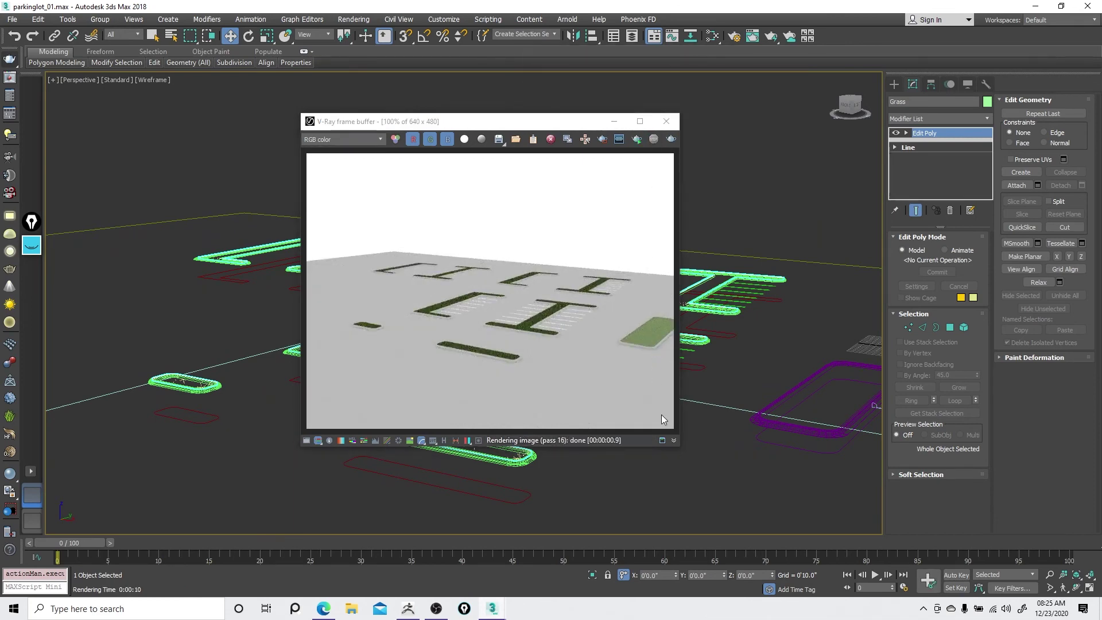
- Show safe frames in the Perspective view and frame a low close-up of the original I-shaped island's near end
{"action": "scroll", "coordinate": [742, 377], "scroll_direction": "up", "scroll_amount": 3}
{"action": "scroll", "coordinate": [742, 367], "scroll_direction": "down", "scroll_amount": 2}
{"action": "key", "text": "shift+f"}
{"action": "middle_click_drag", "start_coordinate": [729, 353], "coordinate": [772, 346]}
{"action": "scroll", "coordinate": [773, 346], "scroll_direction": "up", "scroll_amount": 3}
{"action": "scroll", "coordinate": [729, 346], "scroll_direction": "down", "scroll_amount": 3}
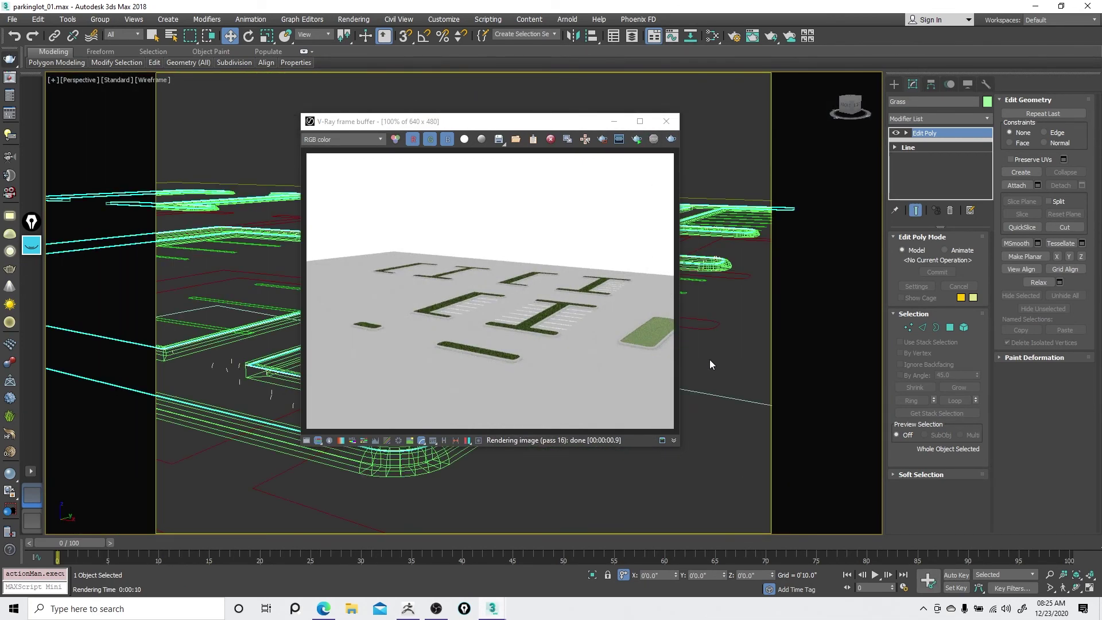
{"action": "middle_click_drag", "start_coordinate": [709, 359], "coordinate": [739, 349]}
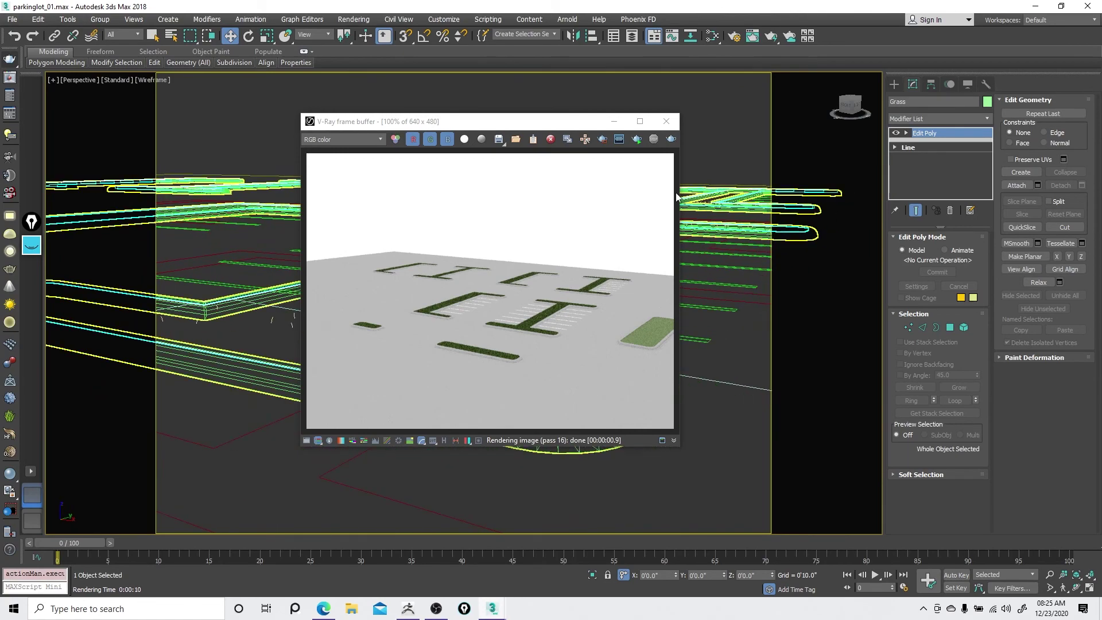
- Render the close-up of the I-shaped island in the V-Ray frame buffer, then close the frame buffer
{"action": "left_click", "coordinate": [671, 139]}
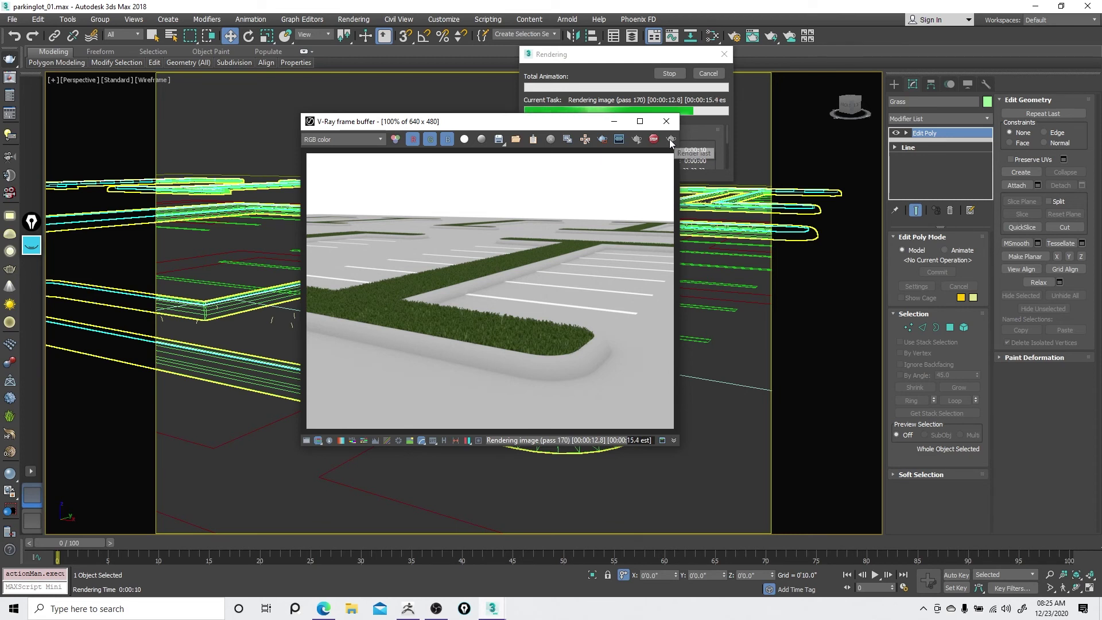
{"action": "left_click", "coordinate": [655, 141]}
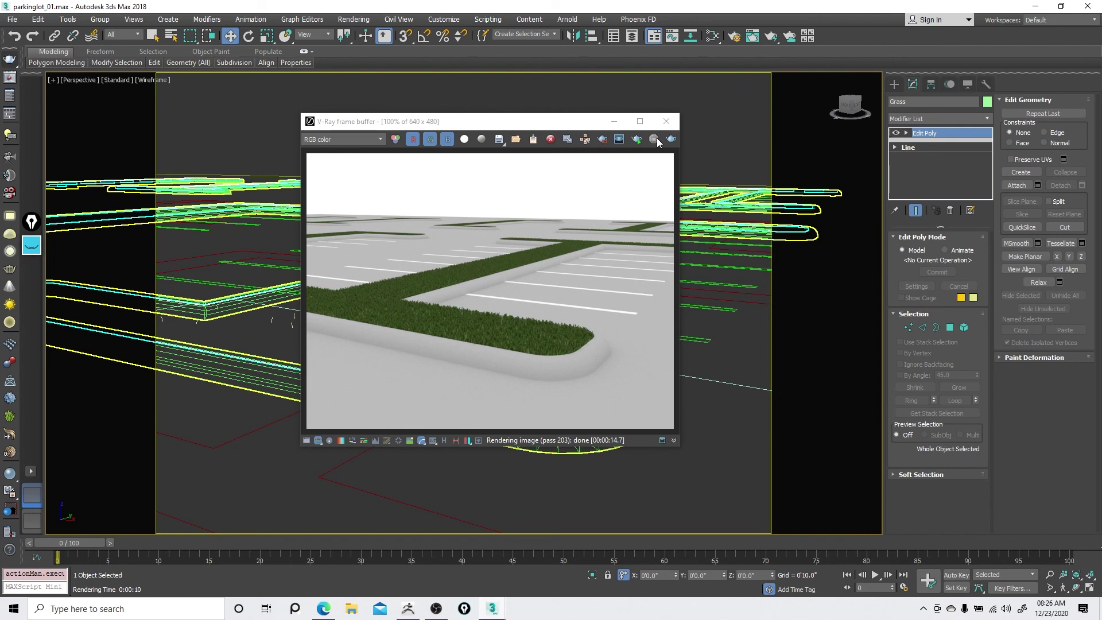
{"action": "left_click", "coordinate": [667, 119]}
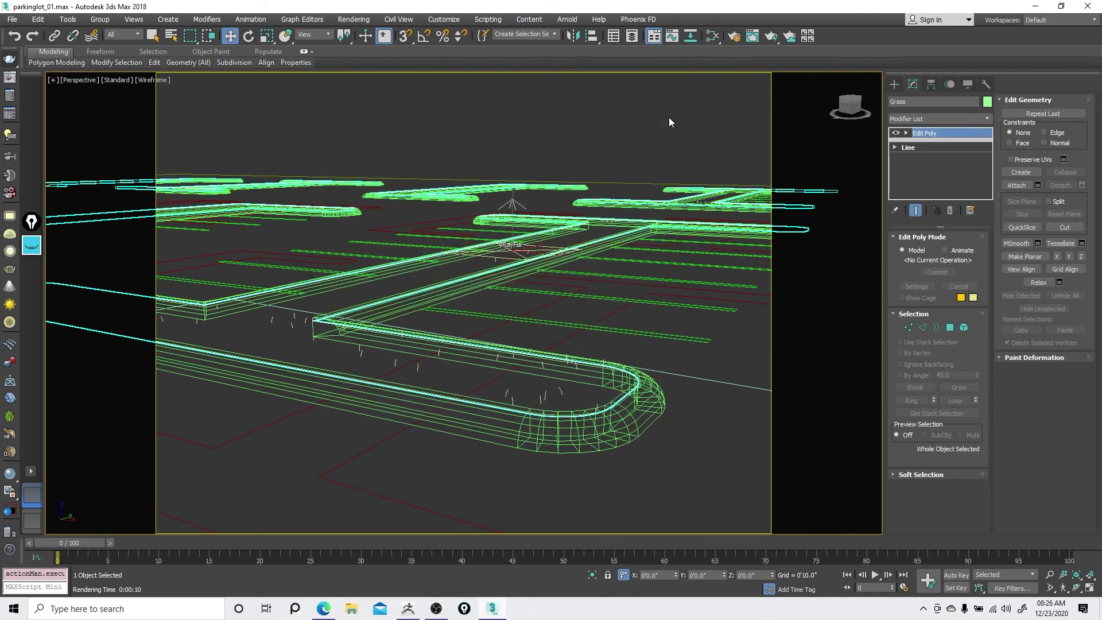
- Examine the grass islands and parking stripes in the shaded Perspective view, ending on the original I-shaped island
{"action": "right_click", "coordinate": [636, 118]}
{"action": "left_click", "coordinate": [652, 129]}
{"action": "key", "text": "F3"}
{"action": "mouse_move", "coordinate": [649, 132]}
{"action": "middle_mouse_down", "text": "alt"}
{"action": "mouse_move", "coordinate": [596, 165]}
{"action": "mouse_move", "coordinate": [605, 212]}
{"action": "mouse_move", "coordinate": [577, 235]}
{"action": "middle_mouse_up", "text": "alt"}
{"action": "scroll", "coordinate": [502, 238], "scroll_direction": "up", "scroll_amount": 3}
{"action": "right_click", "coordinate": [502, 237]}
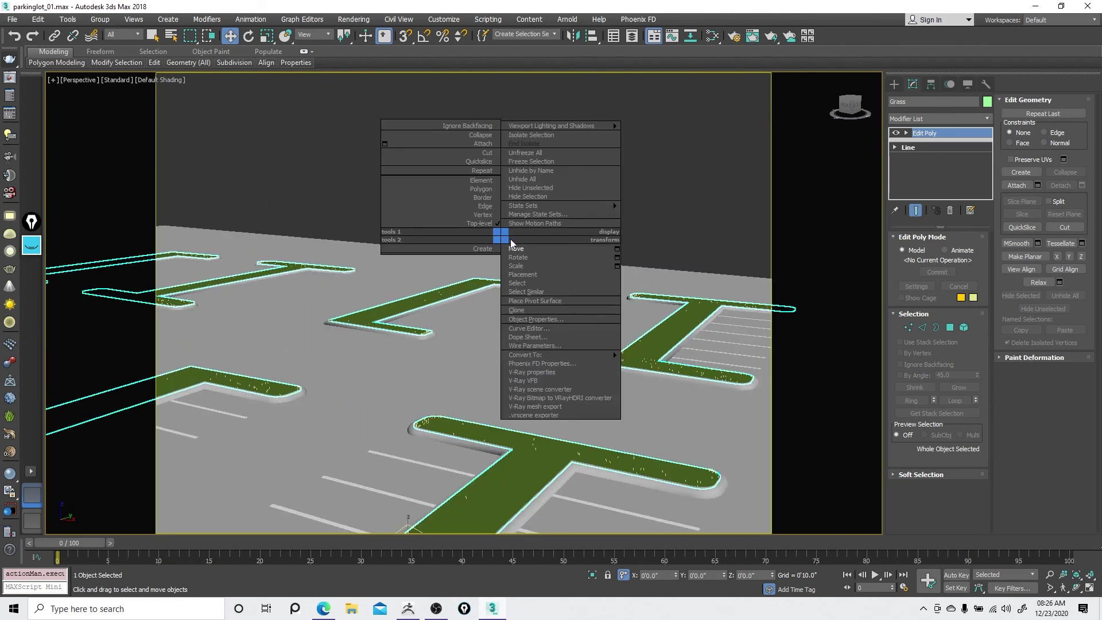
{"action": "left_click", "coordinate": [518, 249]}
{"action": "middle_click_drag", "start_coordinate": [463, 393], "coordinate": [539, 270]}
{"action": "scroll", "coordinate": [524, 234], "scroll_direction": "down", "scroll_amount": 2}
{"action": "middle_click_drag", "start_coordinate": [576, 180], "coordinate": [531, 250]}
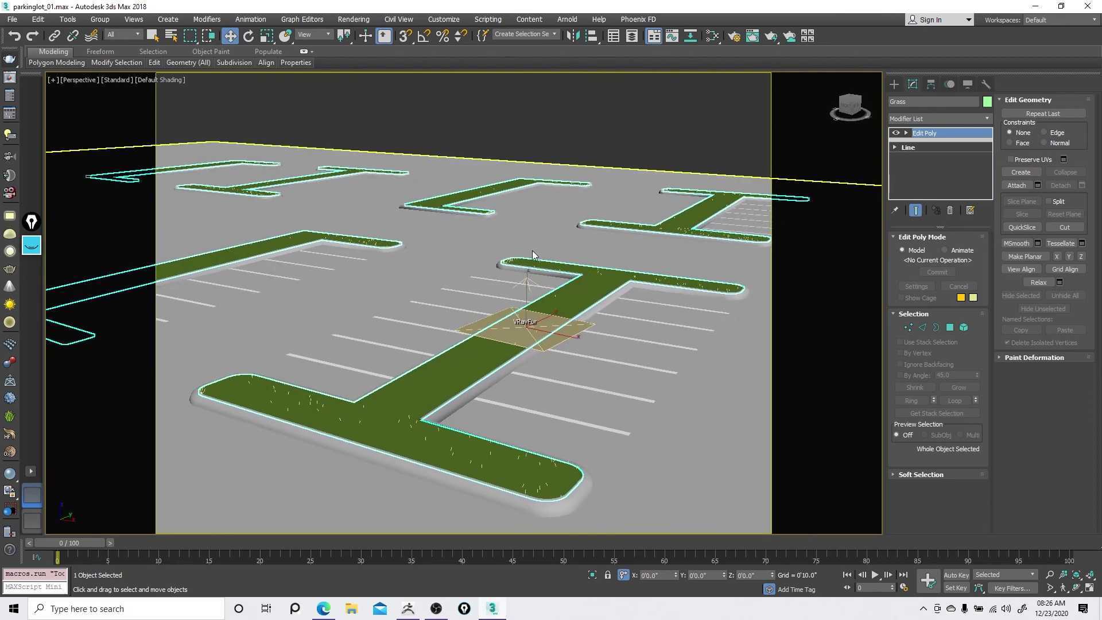
- Select Main_Spline_REF in wireframe and delete the two inner corner vertices on one side of the original I-shaped island
{"action": "key", "text": "F3"}
{"action": "left_click", "coordinate": [723, 344]}
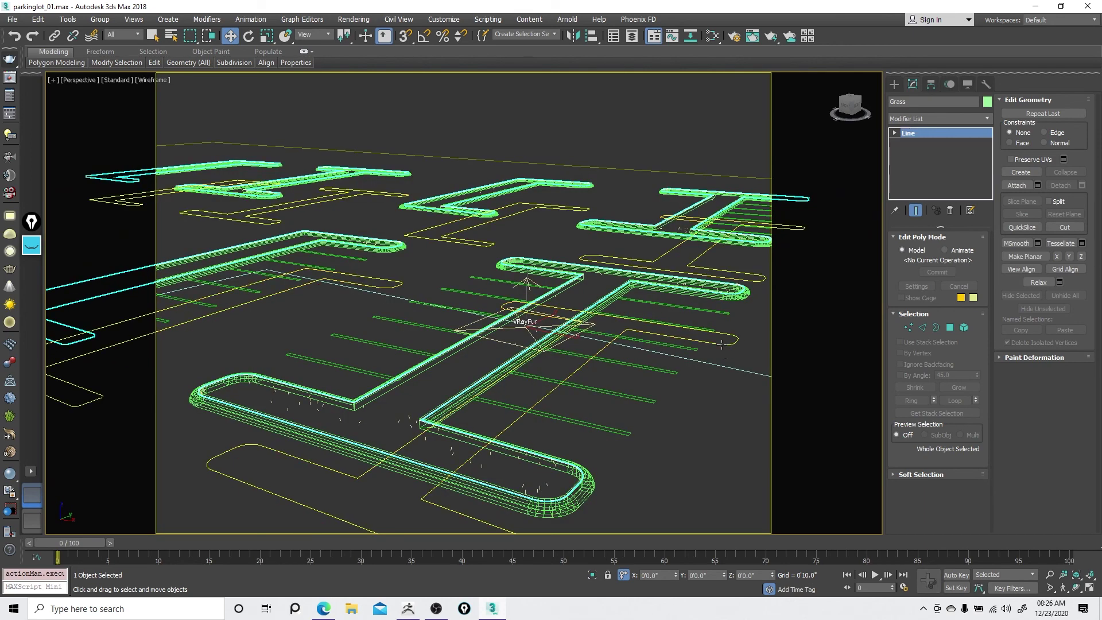
{"action": "right_click", "coordinate": [634, 354]}
{"action": "left_click", "coordinate": [617, 334]}
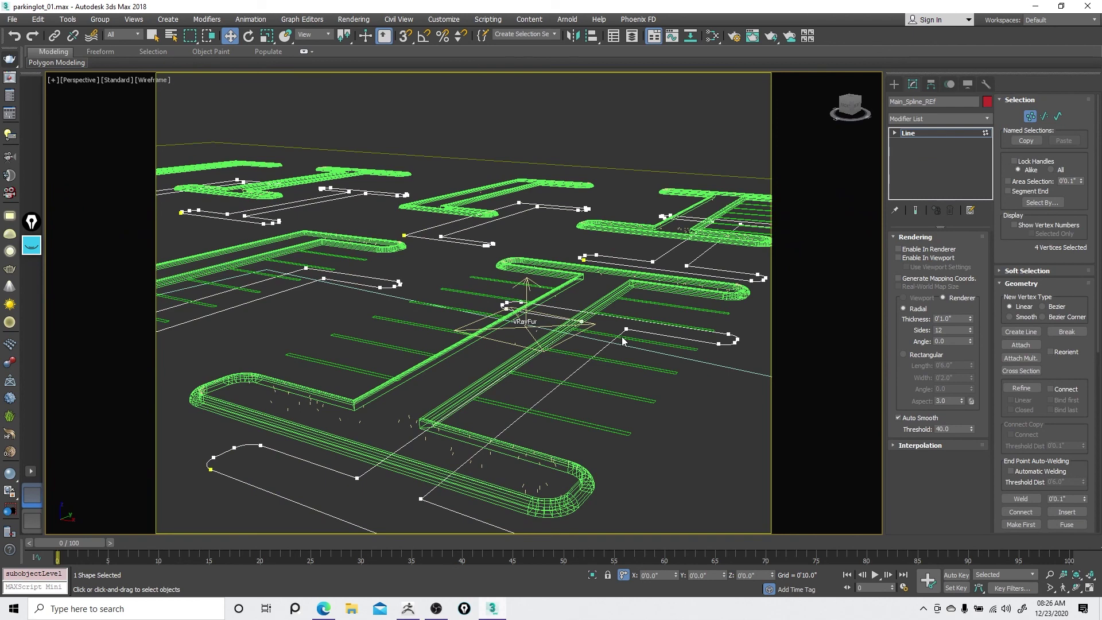
{"action": "scroll", "coordinate": [622, 337], "scroll_direction": "down", "scroll_amount": 2}
{"action": "left_click_drag", "start_coordinate": [641, 323], "coordinate": [617, 349]}
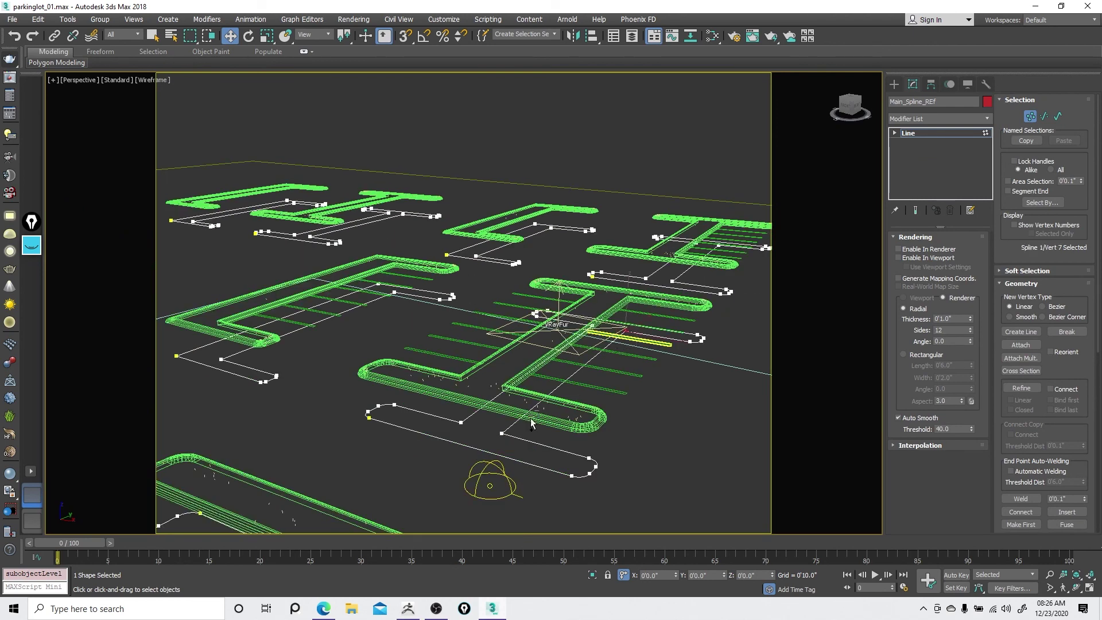
{"action": "key", "text": "Delete"}
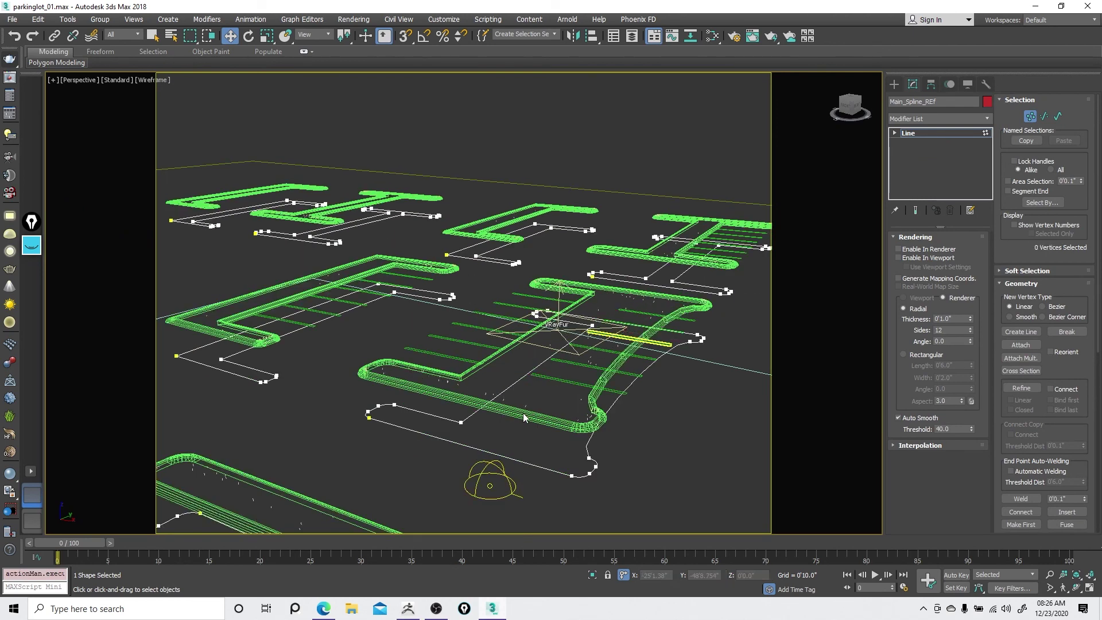
- Delete the leftover arm-end vertices to straighten that side of the I-shaped island's spline, and display the scene shaded
{"action": "left_click", "coordinate": [588, 458]}
{"action": "key", "text": "Delete"}
{"action": "left_click", "coordinate": [689, 341]}
{"action": "key", "text": "Delete"}
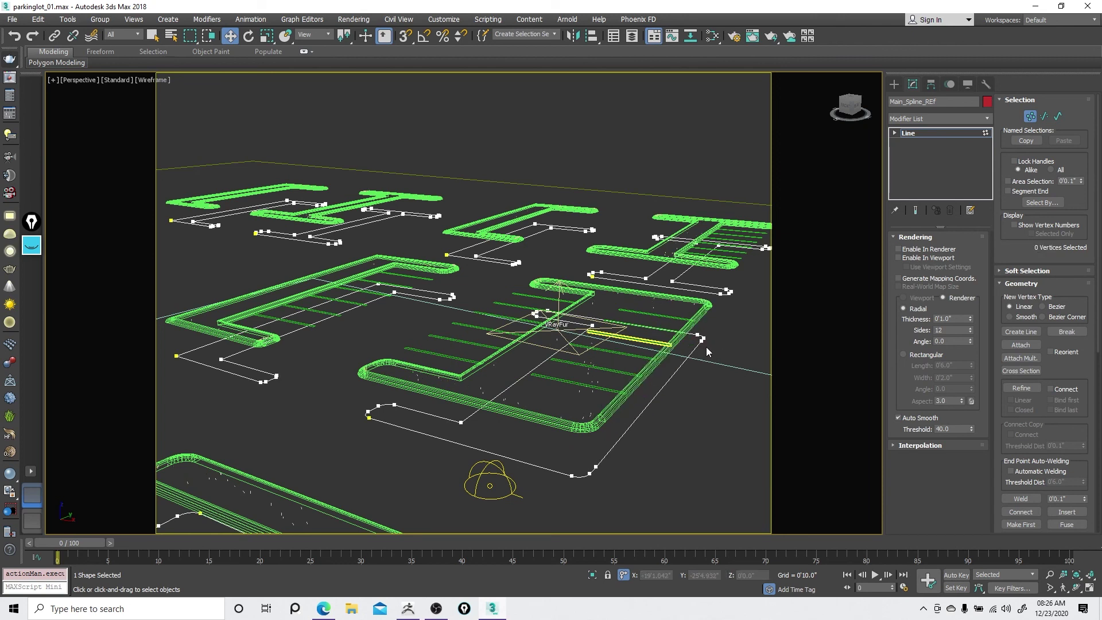
{"action": "left_click", "coordinate": [699, 342]}
{"action": "left_click", "coordinate": [597, 466], "text": "ctrl"}
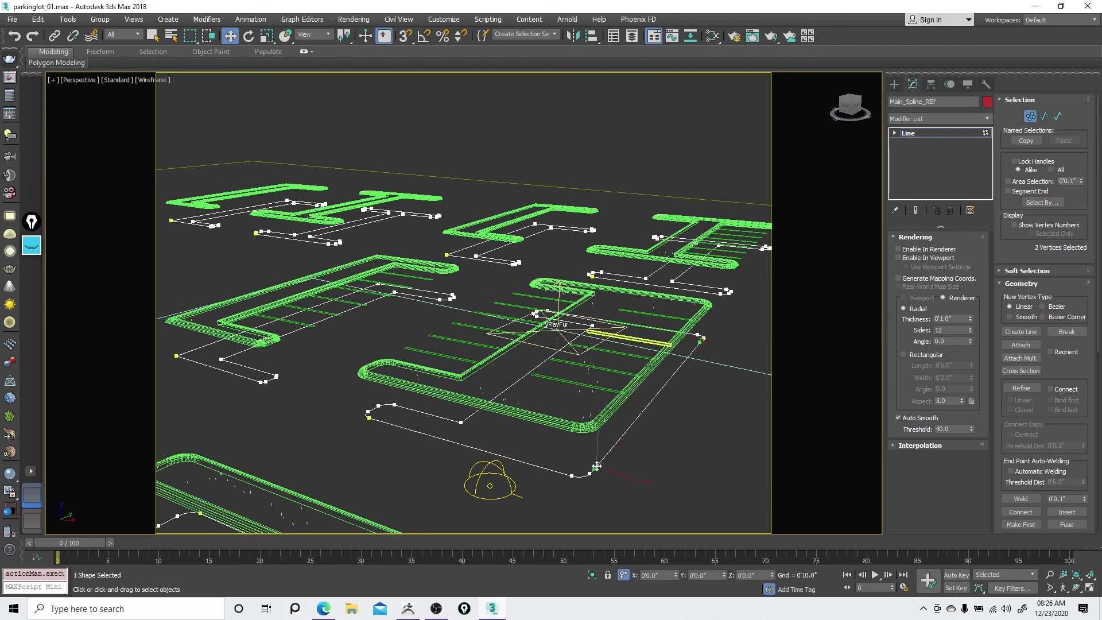
{"action": "right_click", "coordinate": [597, 466]}
{"action": "left_click", "coordinate": [511, 364]}
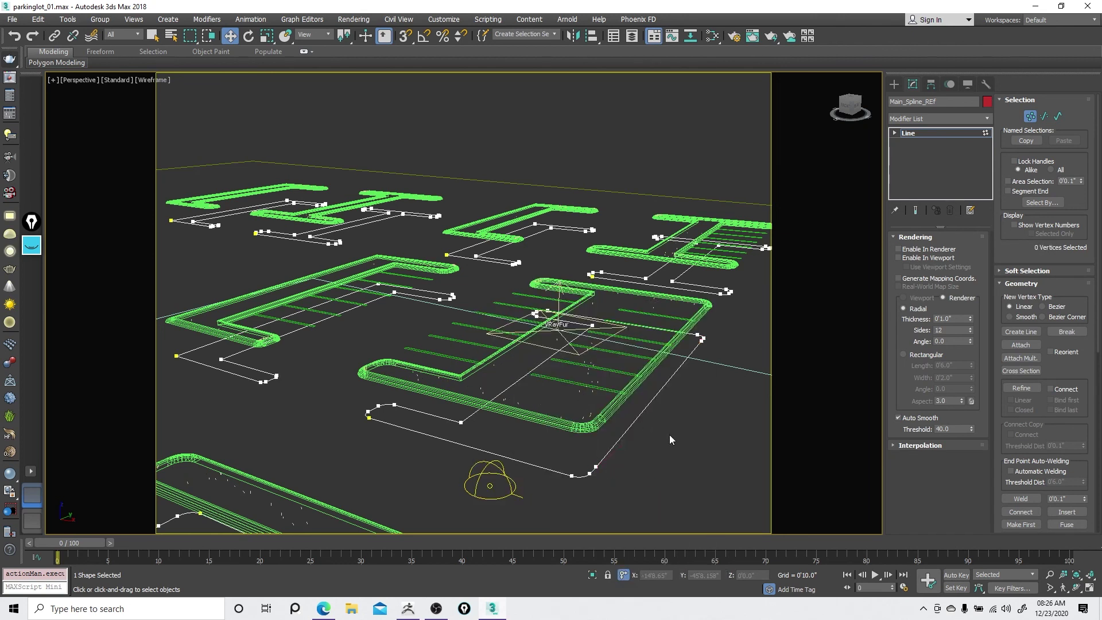
{"action": "key", "text": "F3"}
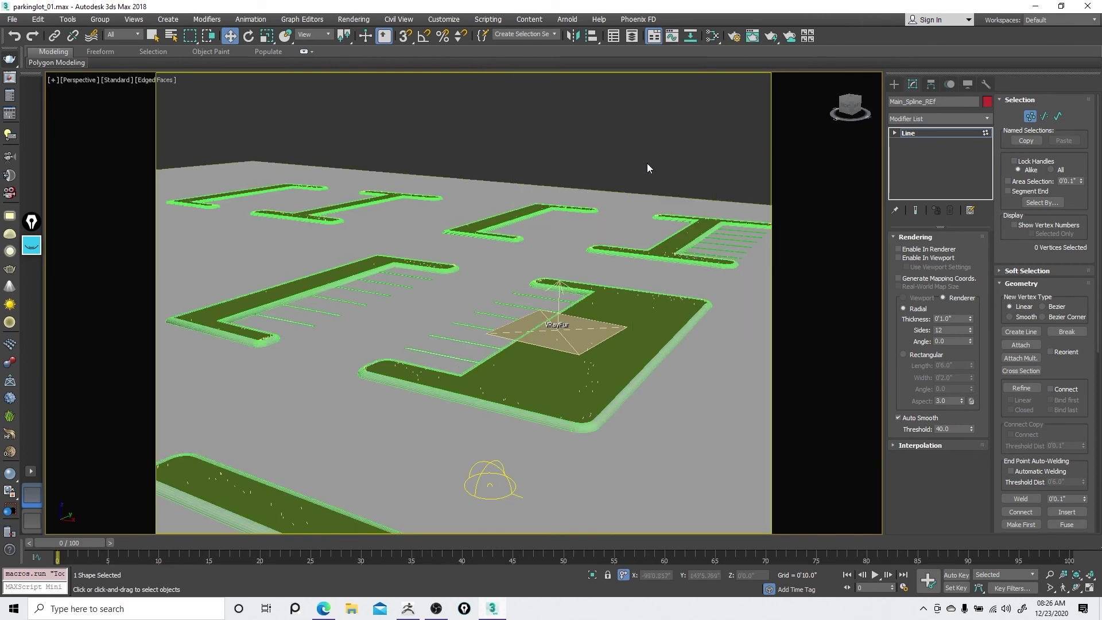